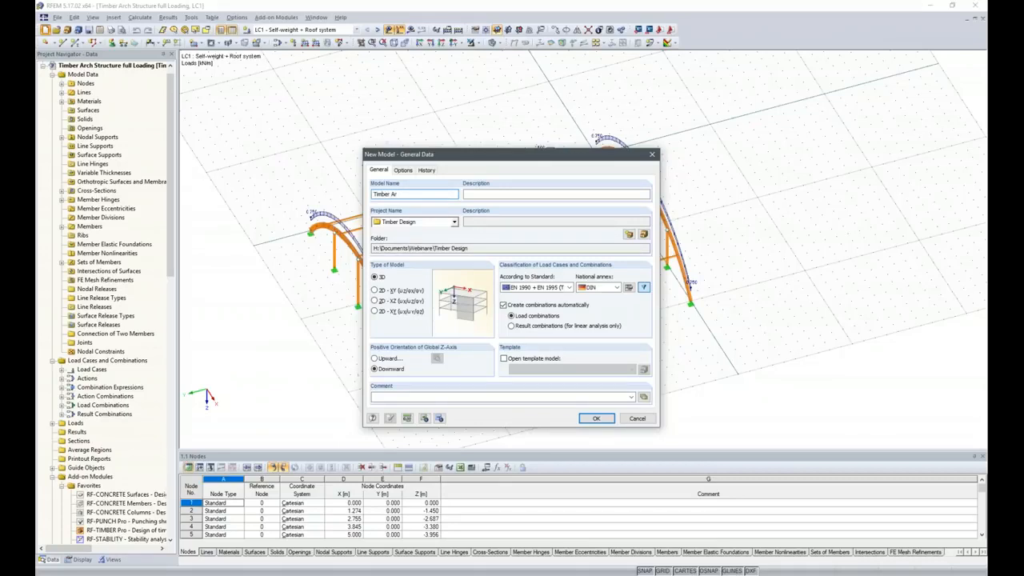
- Name the new 3D model "Timber Arch Structure" and use the EN 1990 + EN 1995 standard
text(ructure)
click(570, 290)
click(570, 290)
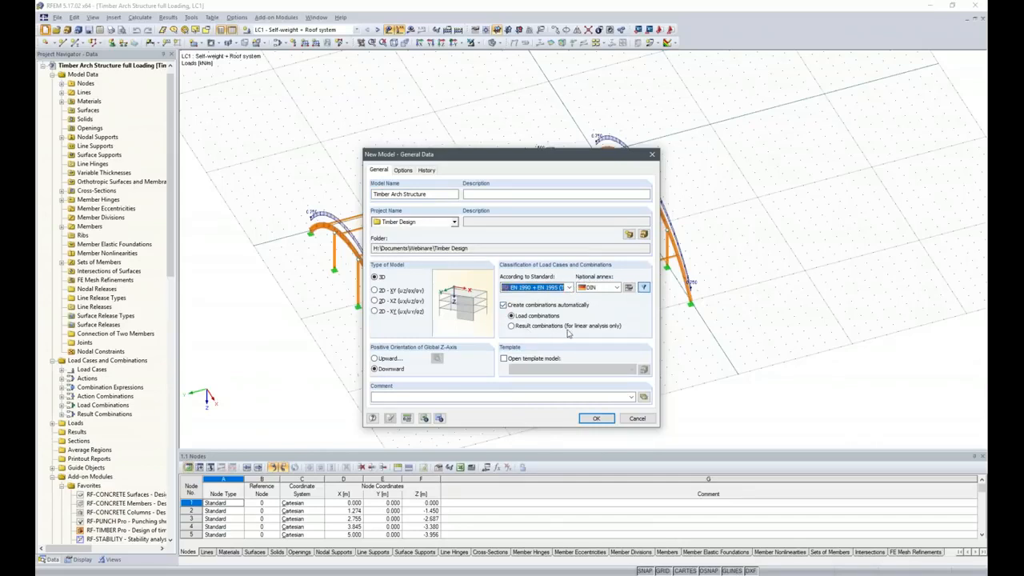
- Select Service Class 1 for the timber deformation coefficient in the standard's construction factors, and create the model
click(629, 288)
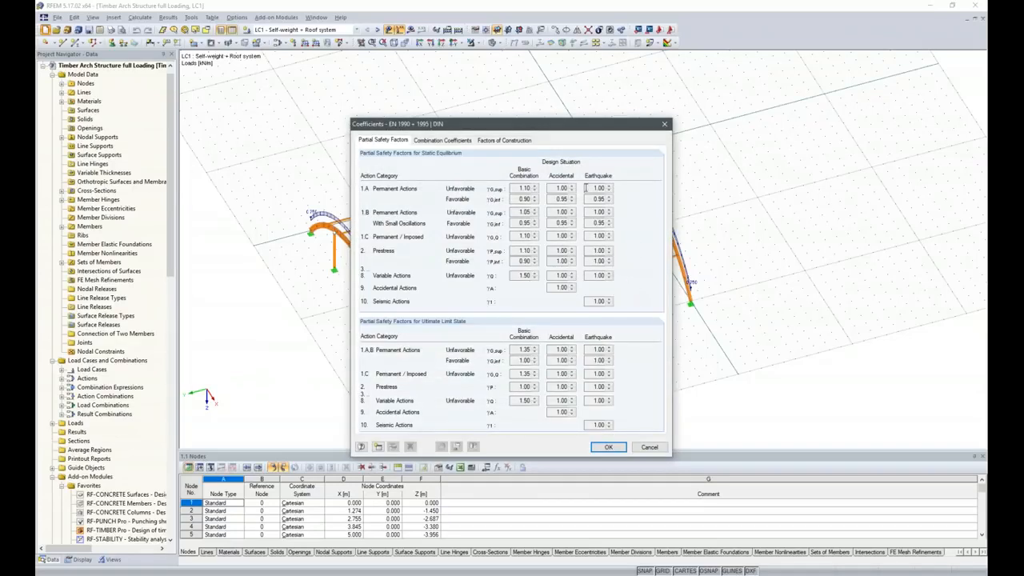
click(442, 144)
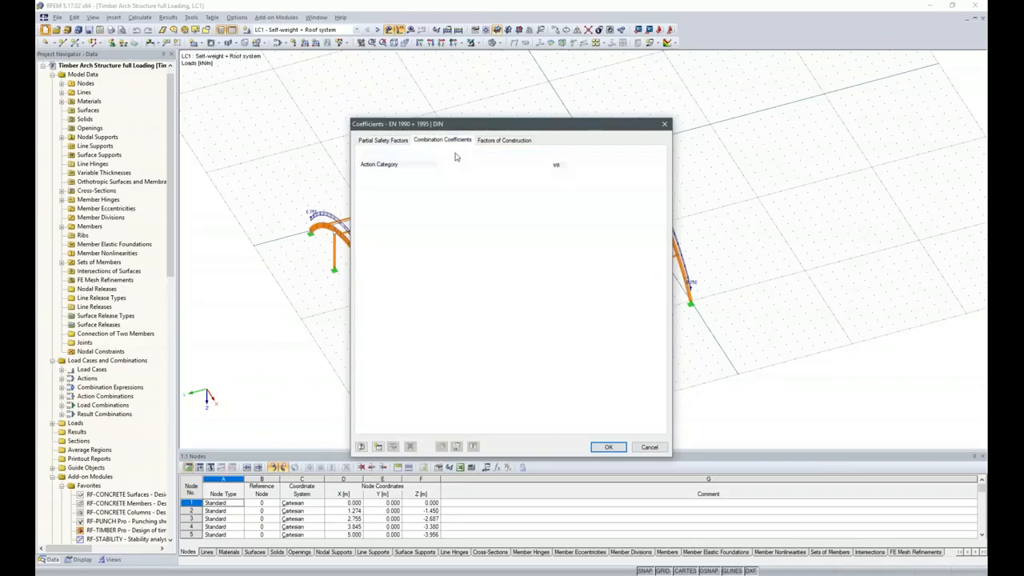
click(512, 141)
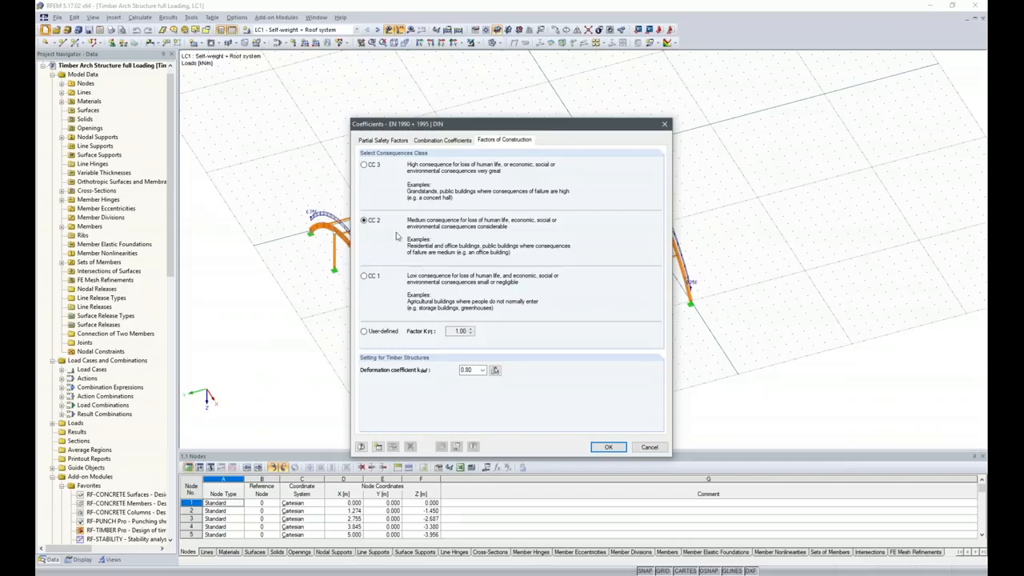
click(495, 370)
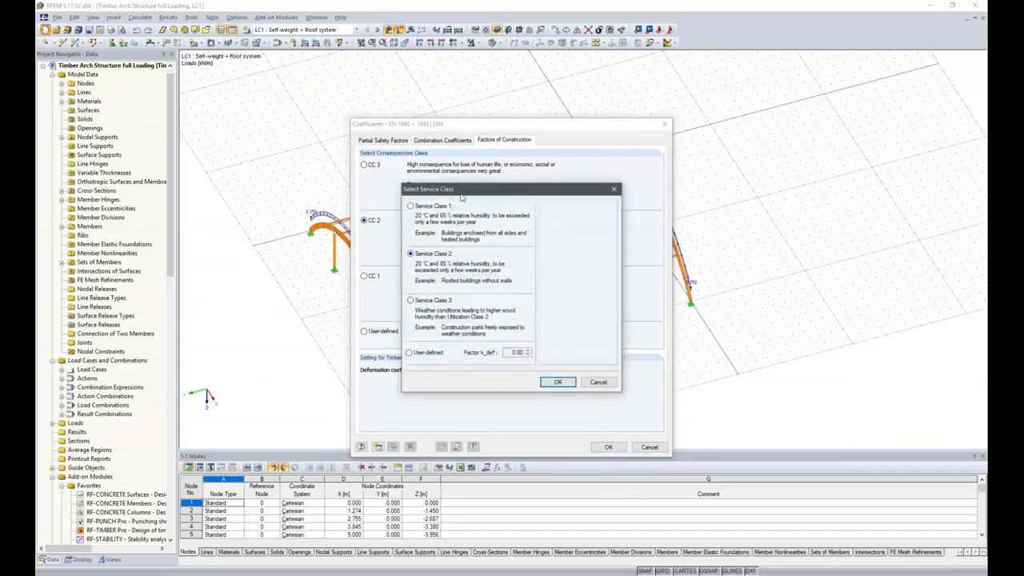
click(410, 206)
click(558, 382)
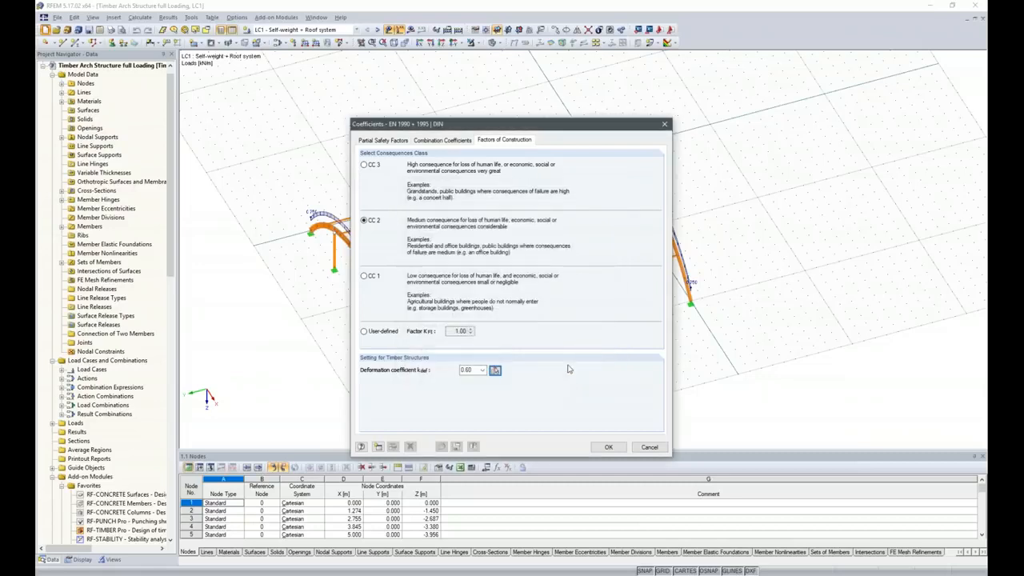
click(608, 446)
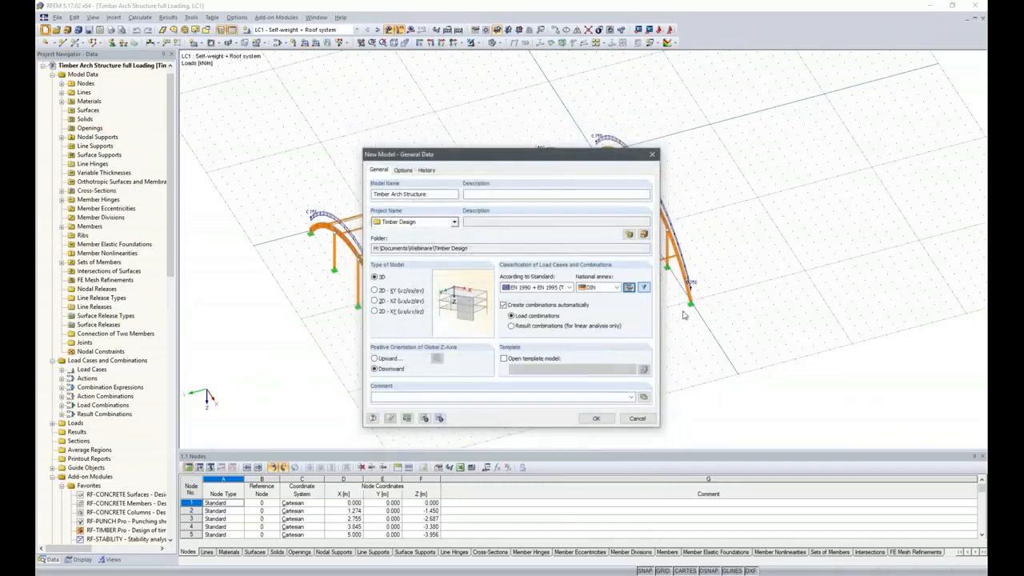
click(596, 418)
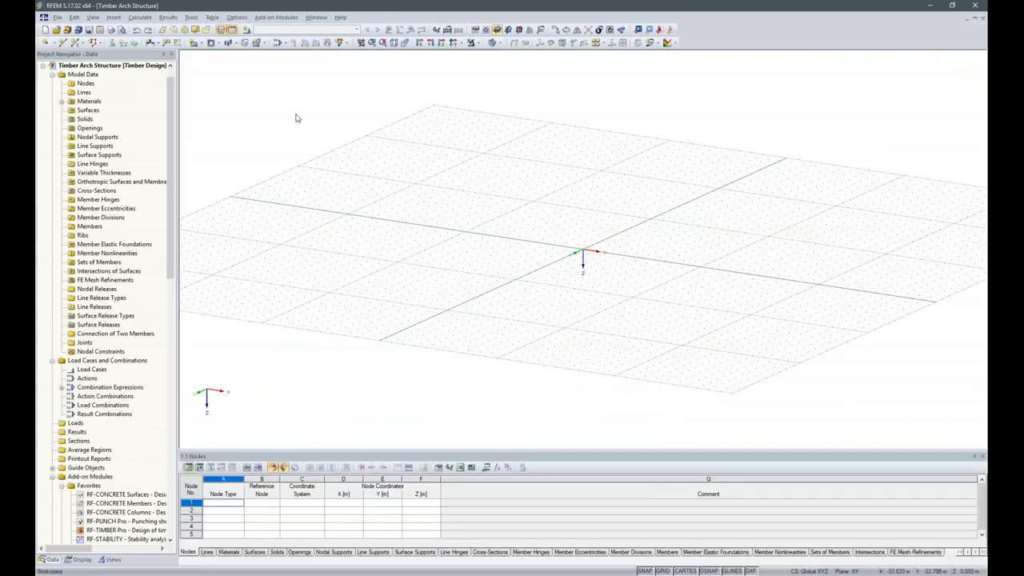
- Draw a three-point arc in the XZ work plane through (0, 0, 0), (10, 0, -5) and (20, 0, 0) m
click(518, 31)
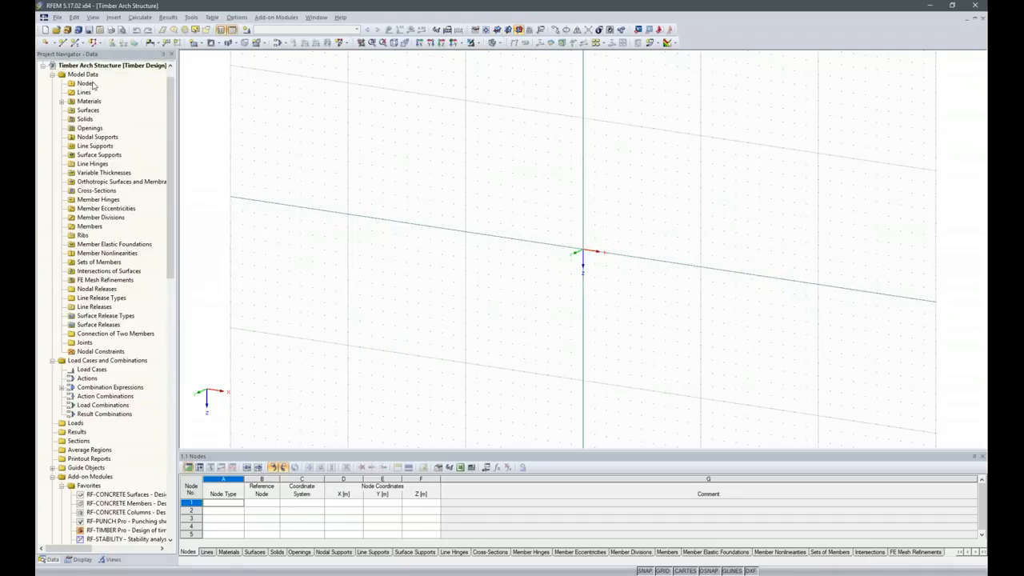
click(62, 43)
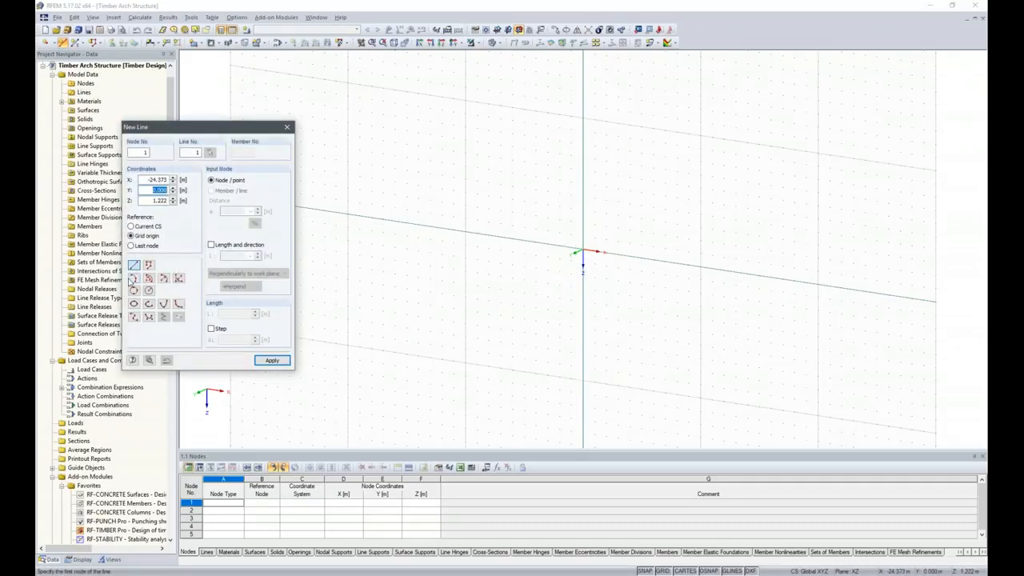
click(133, 278)
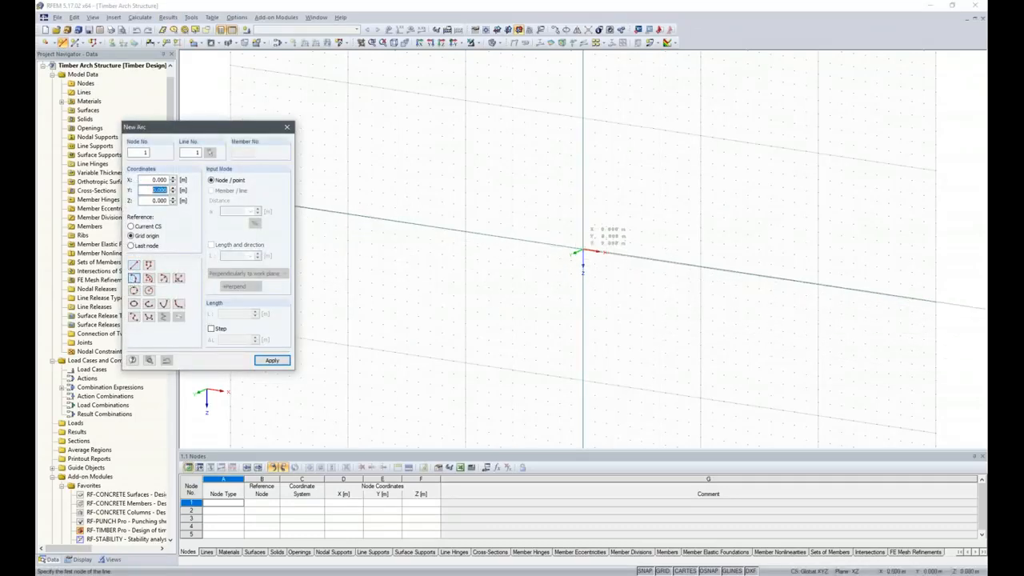
click(582, 252)
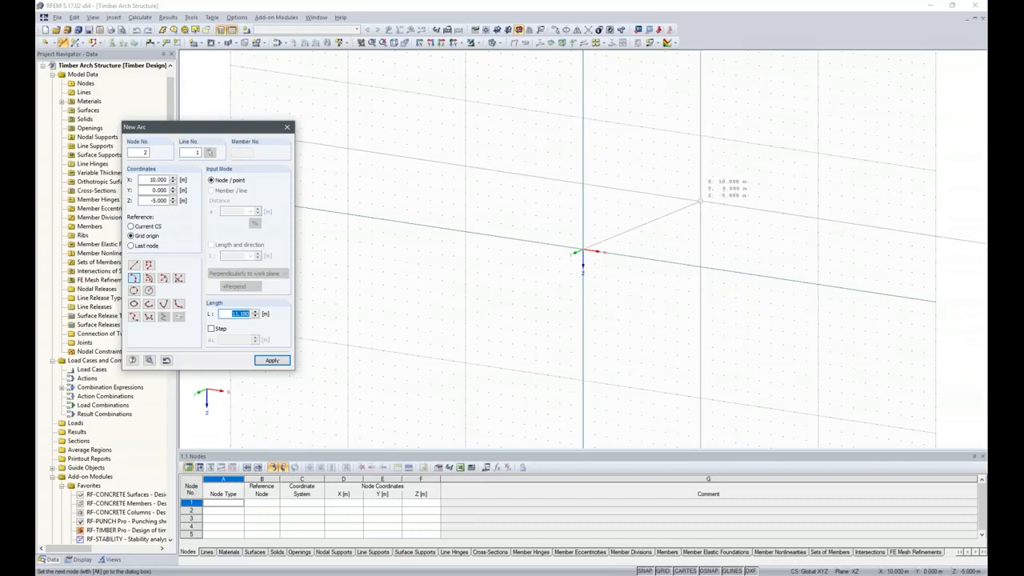
click(701, 201)
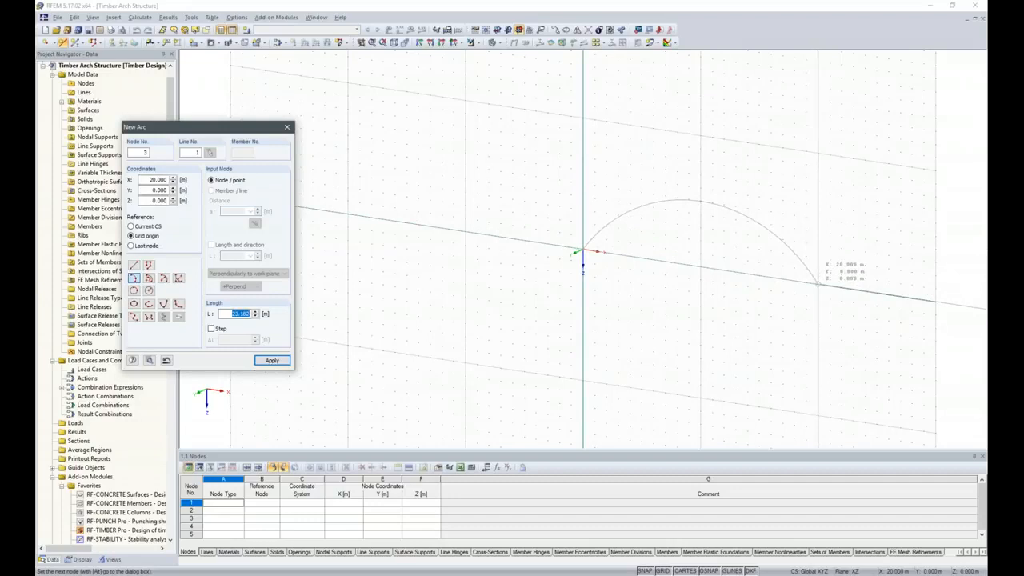
click(817, 284)
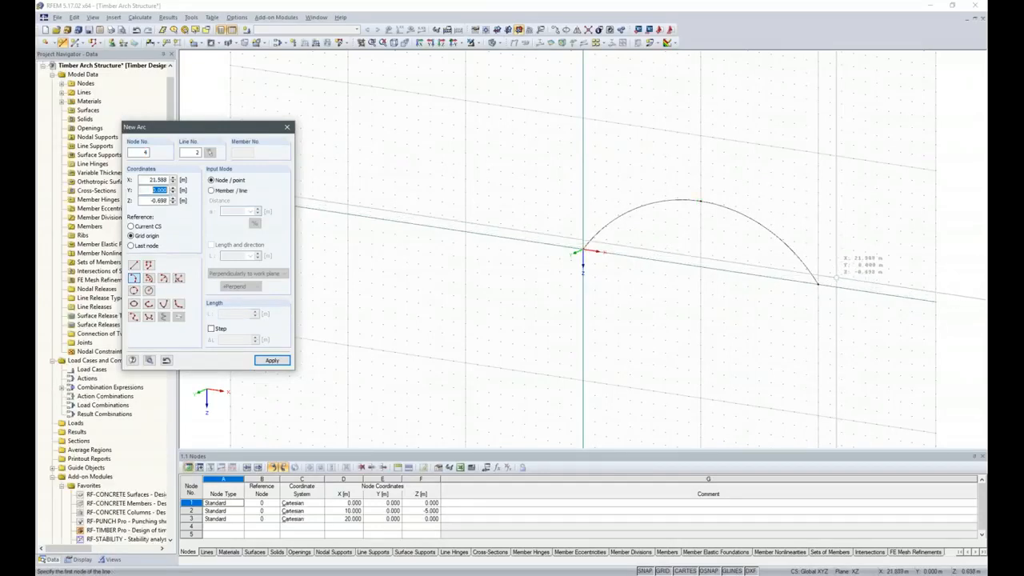
key(Escape)
- Edit the arc line and make a beam member available on it
click(454, 43)
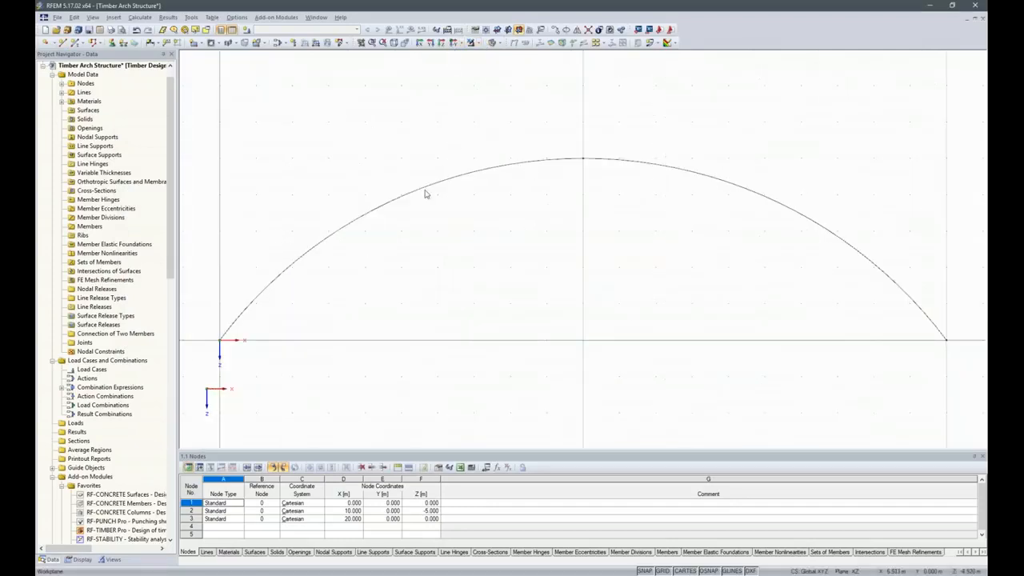
right_click(840, 244)
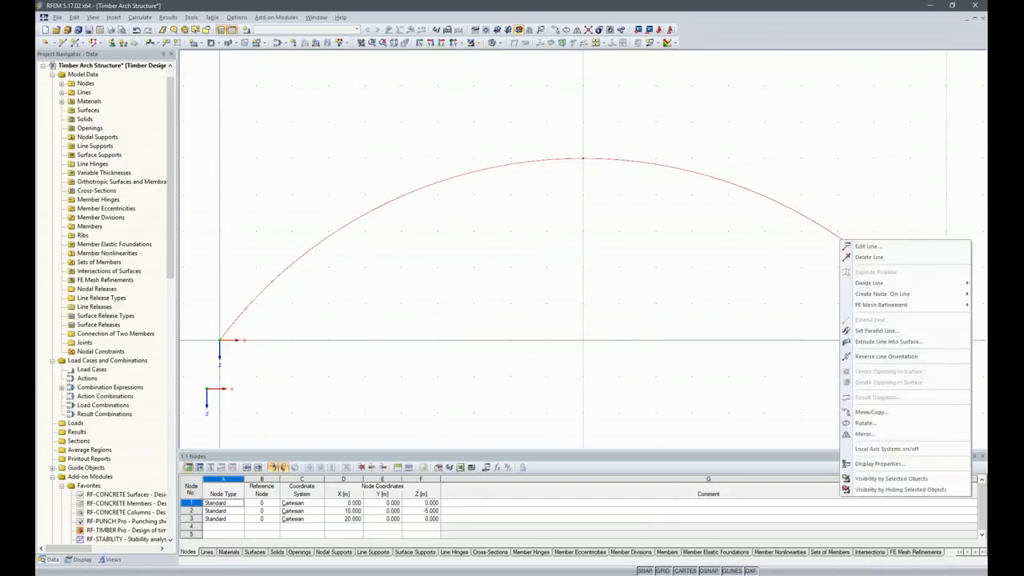
click(866, 246)
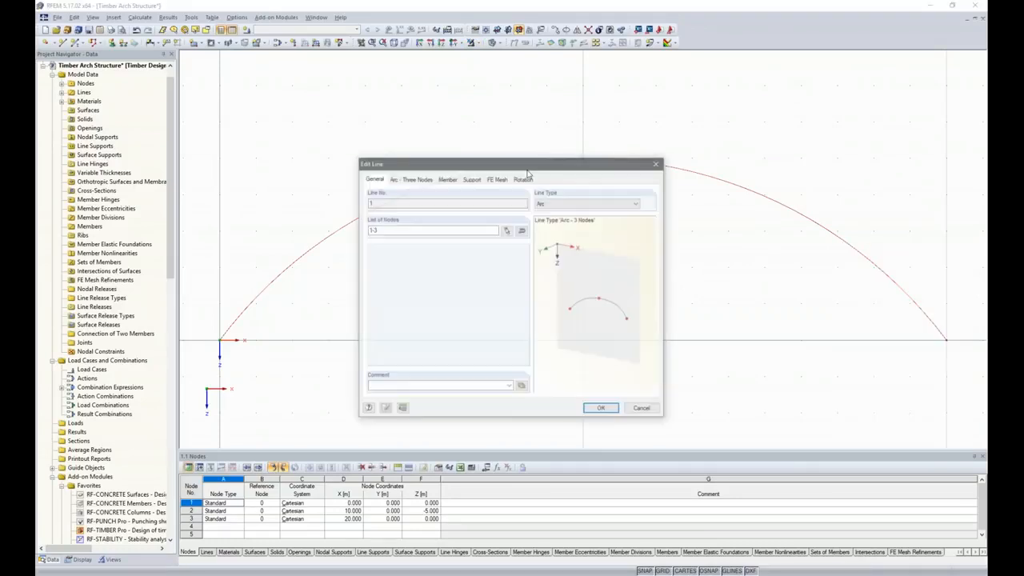
click(450, 180)
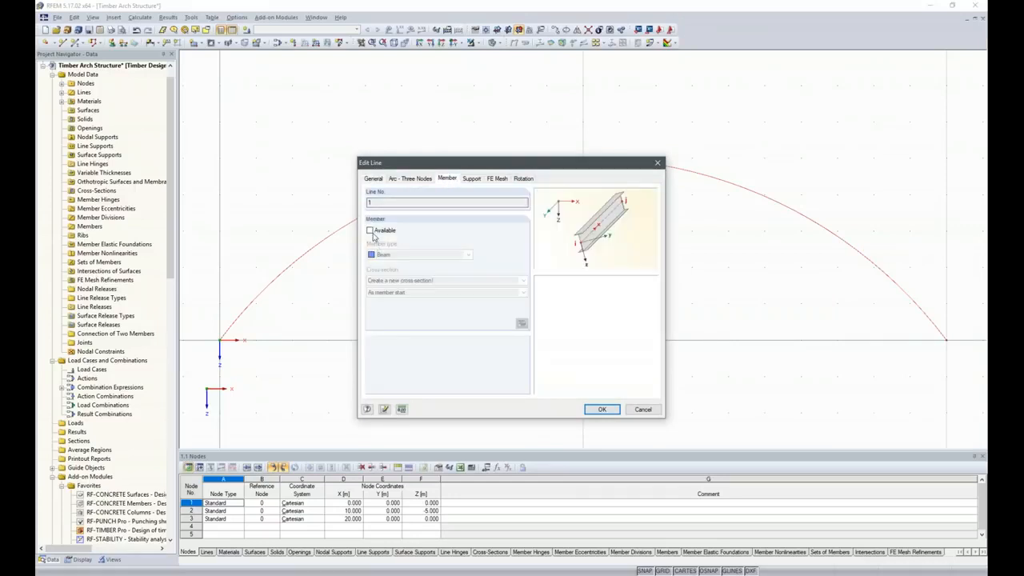
click(370, 231)
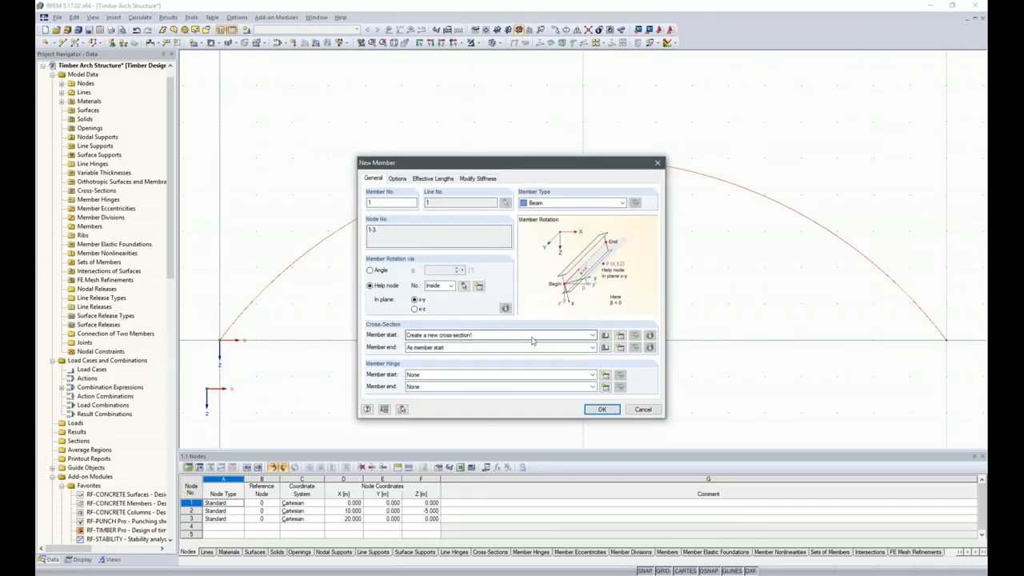
- Assign the member start a rectangular parametric timber cross-section 140 mm wide and 440 mm high in Glulam Timber GL28c
click(605, 336)
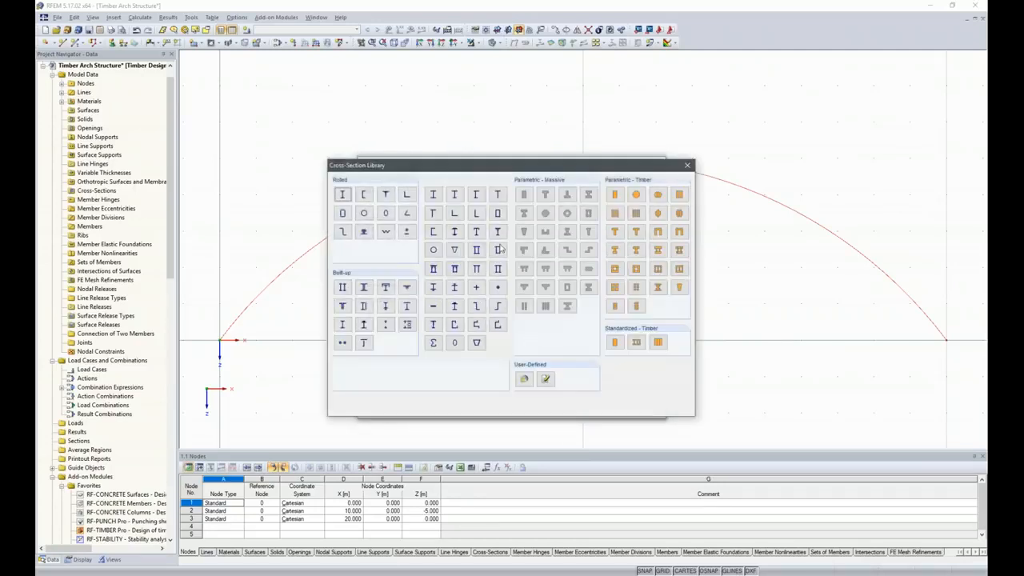
click(616, 196)
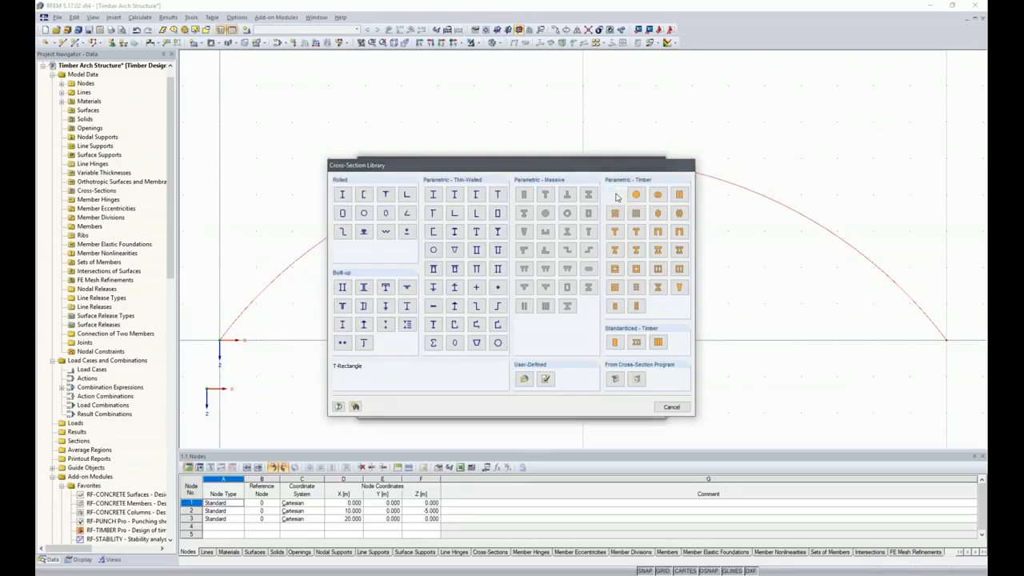
click(443, 183)
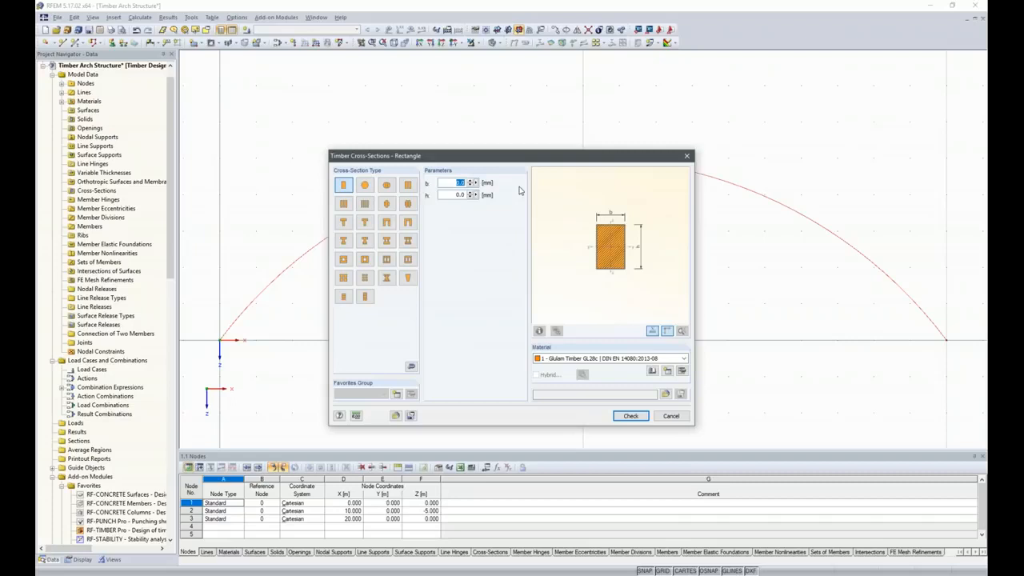
text(140)
key(Tab)
text(4)
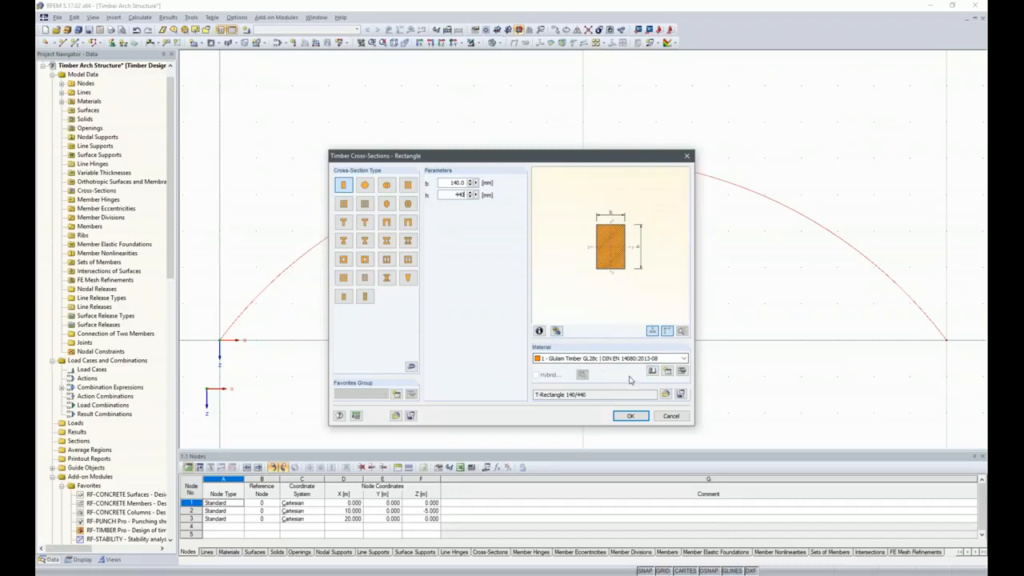
click(630, 415)
- Define the member rotation by angle instead of help node, and apply the beam to the arc line
click(371, 271)
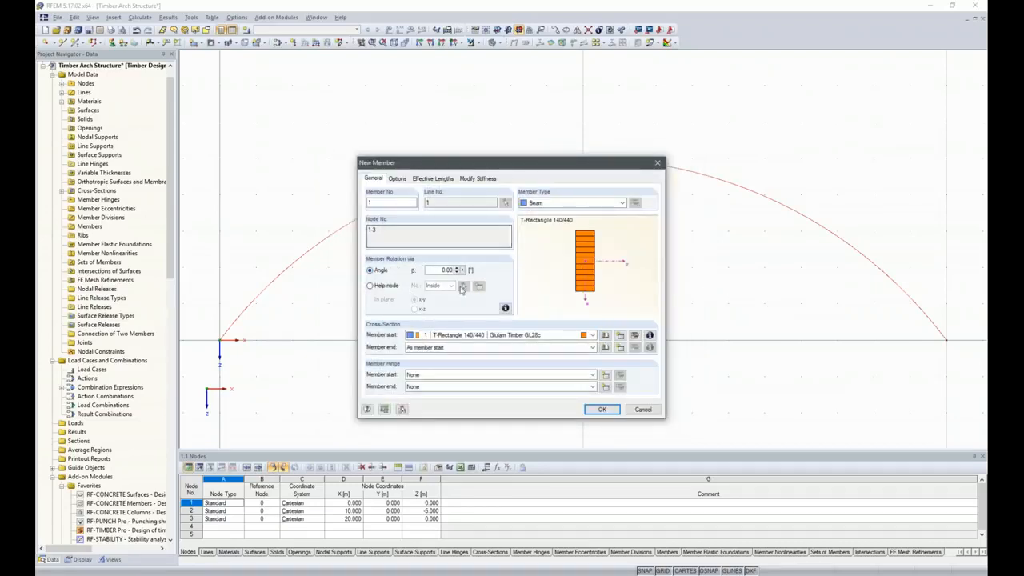
click(602, 409)
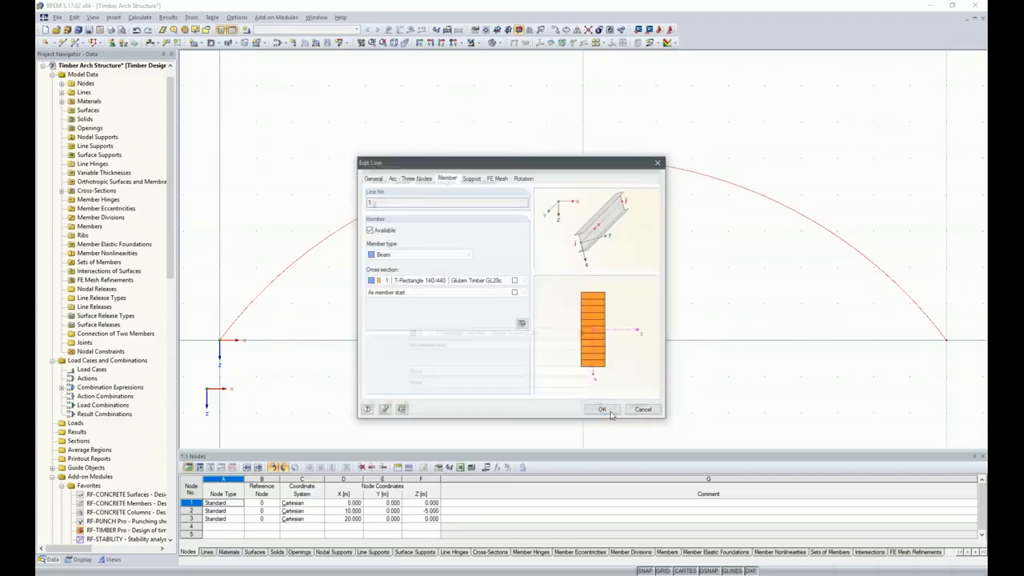
click(610, 411)
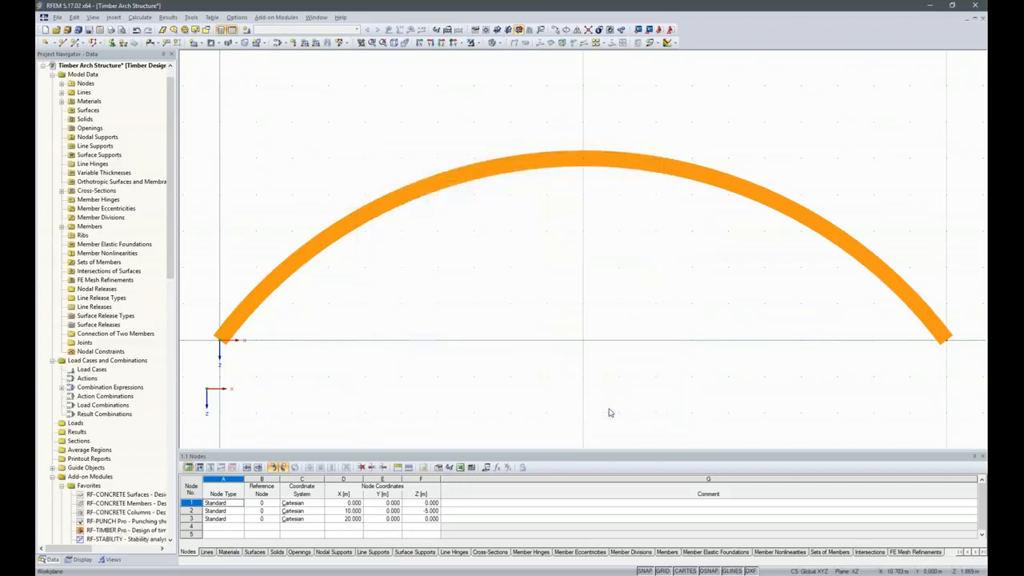
- Add hinged nodal supports at both end nodes of the arch, fixed in X, Y and Z and restrained about Z
ctrl+middle_drag(830, 309, 669, 330)
scroll(669, 331, down, 1)
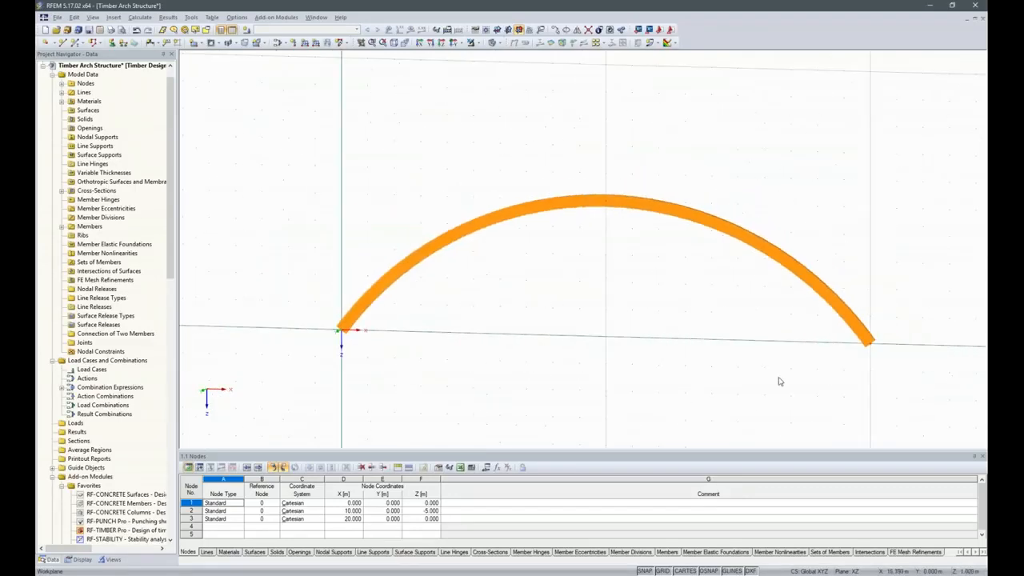
drag(296, 310, 925, 414)
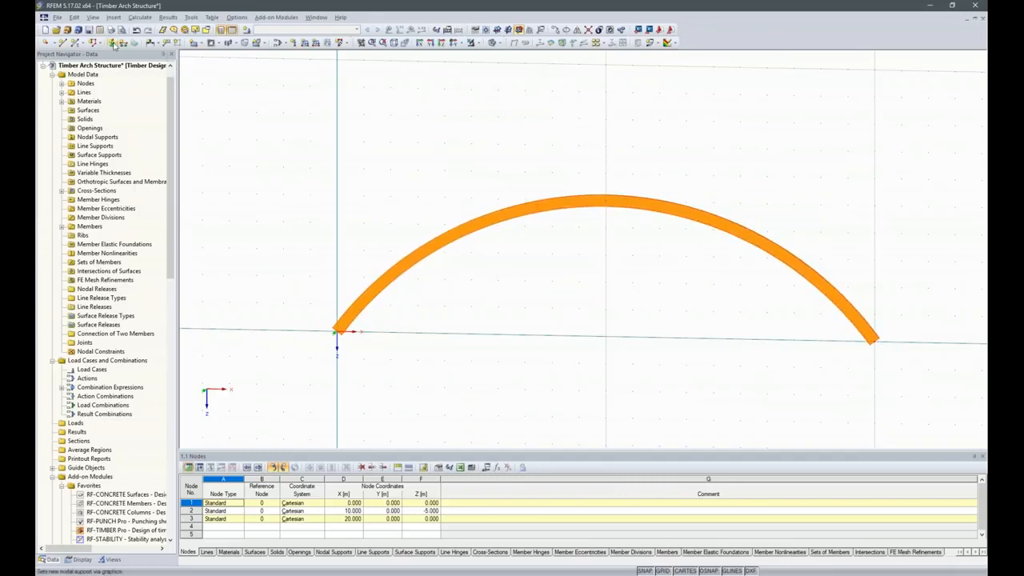
click(114, 44)
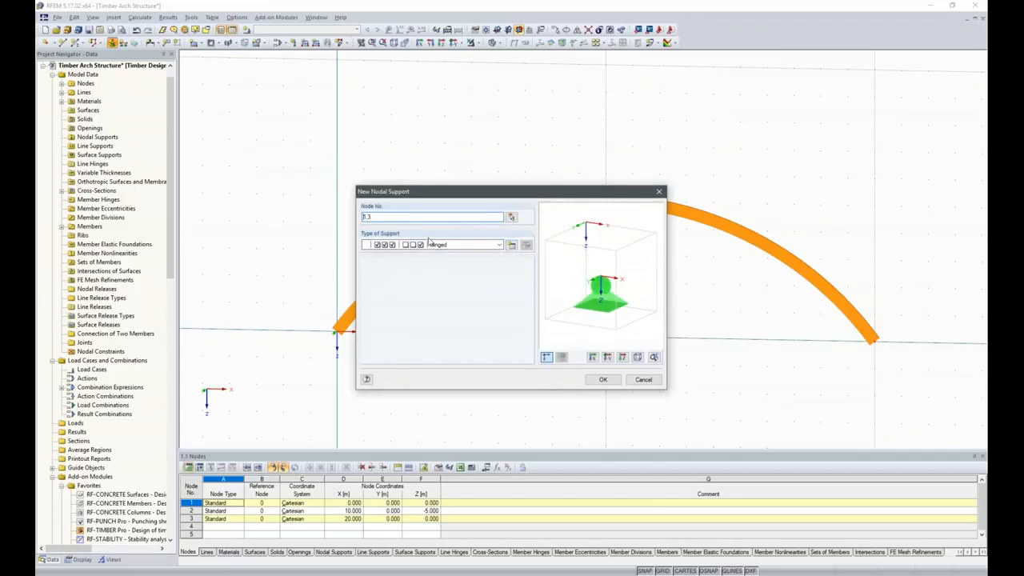
click(511, 245)
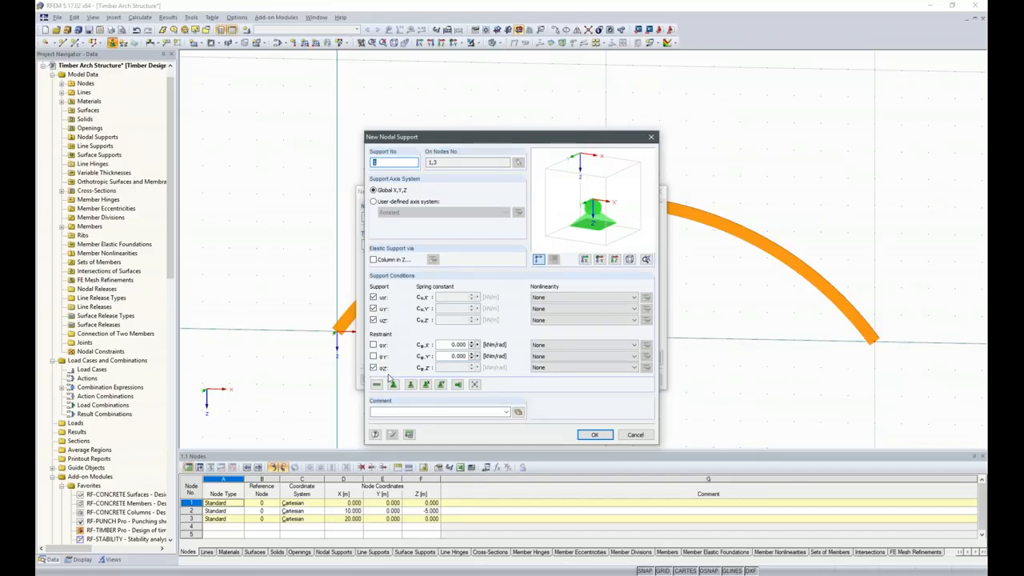
click(604, 436)
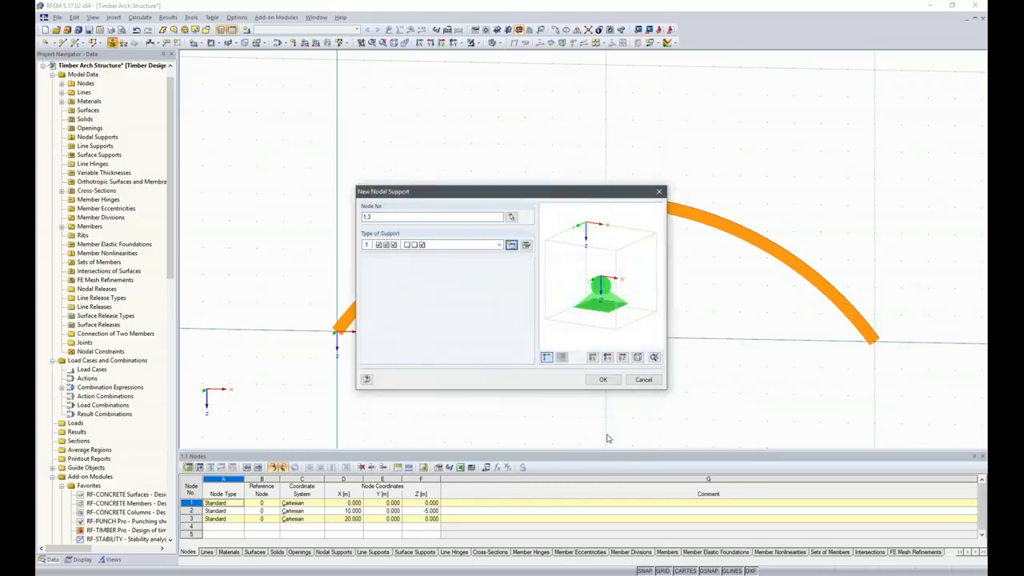
click(604, 380)
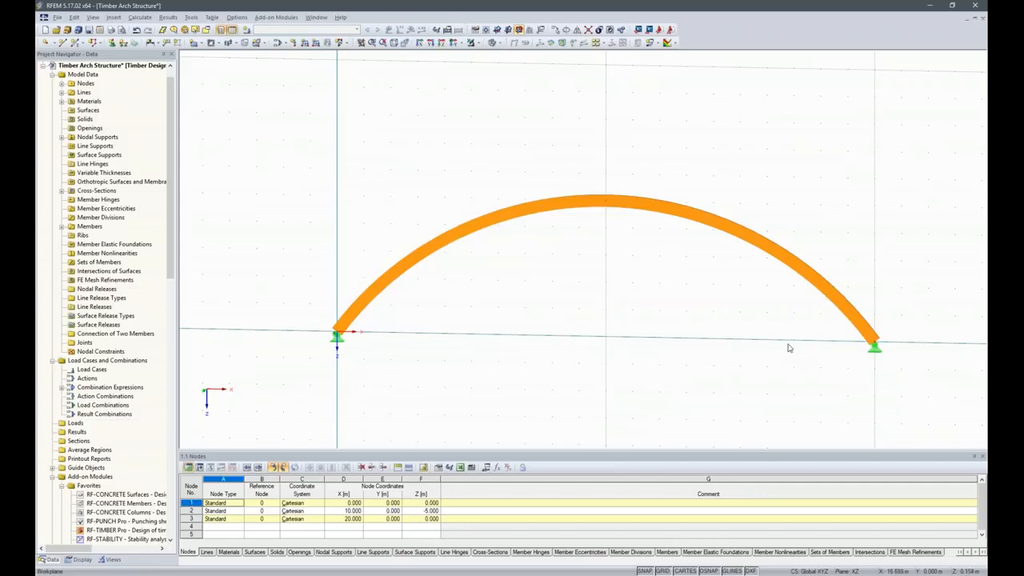
- Create a set of members from the arch beam as continuous members
click(741, 230)
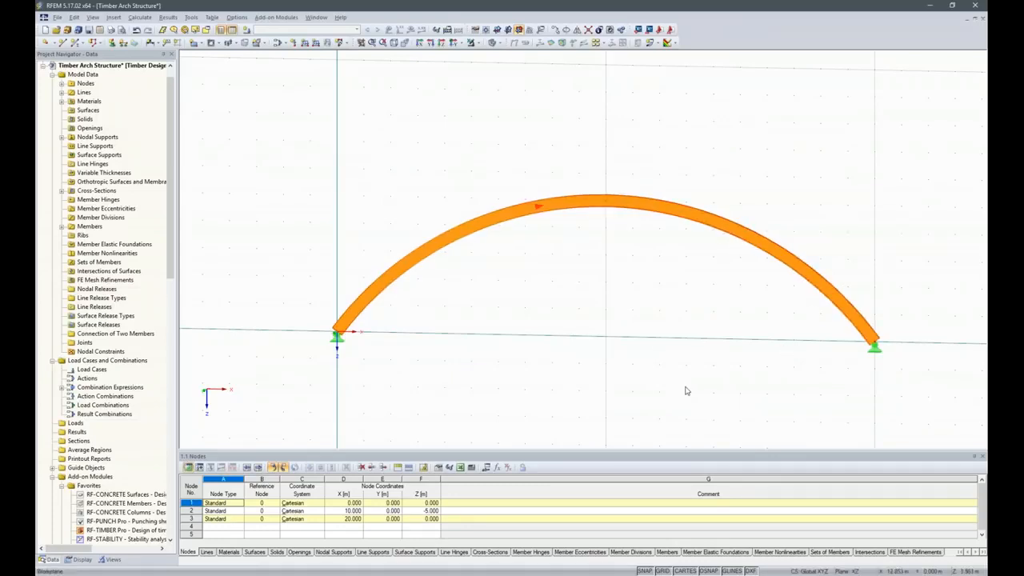
right_click(744, 232)
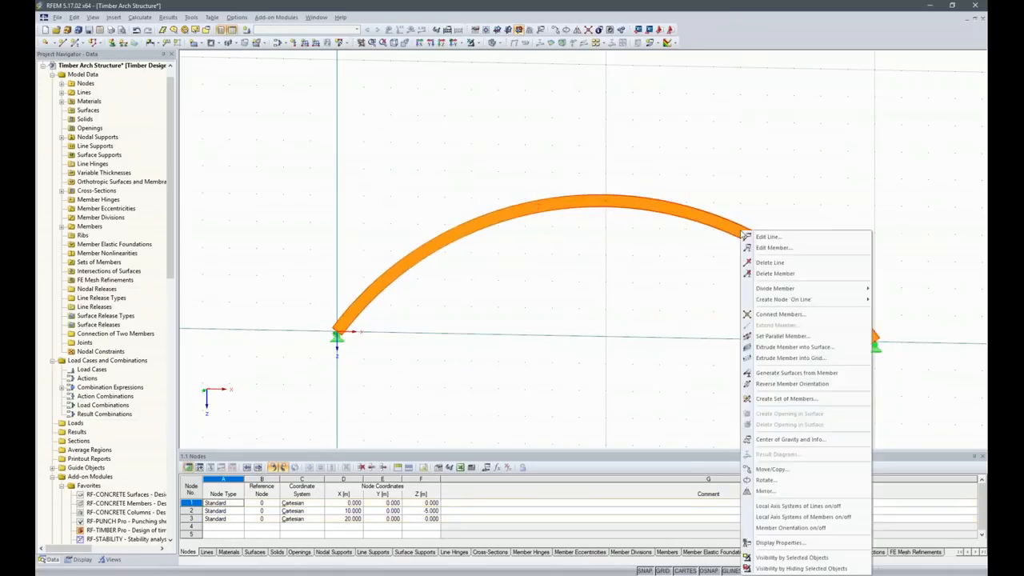
click(784, 400)
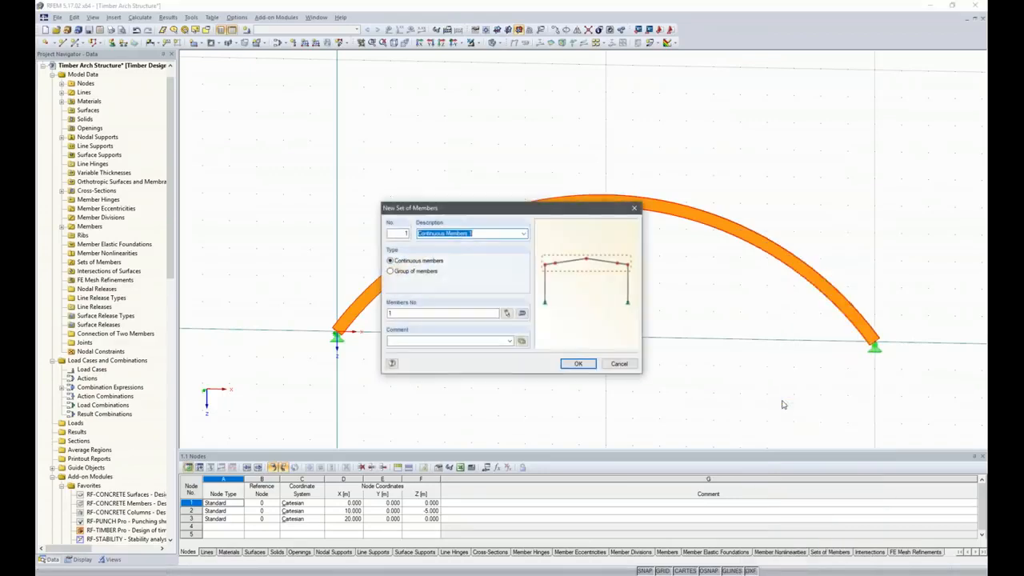
click(590, 368)
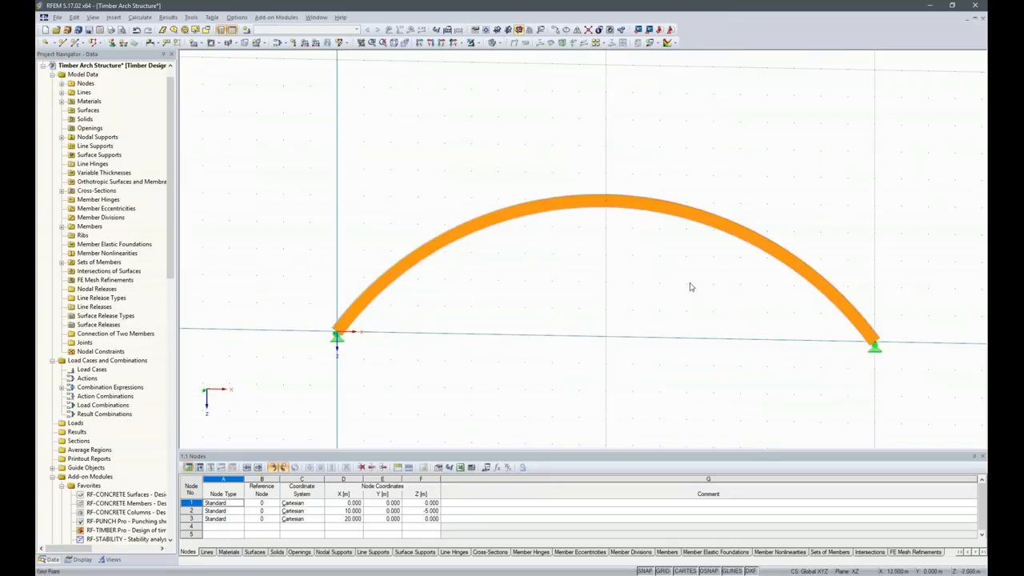
- Divide the arch member into three parts using two intermediate nodes
right_click(669, 213)
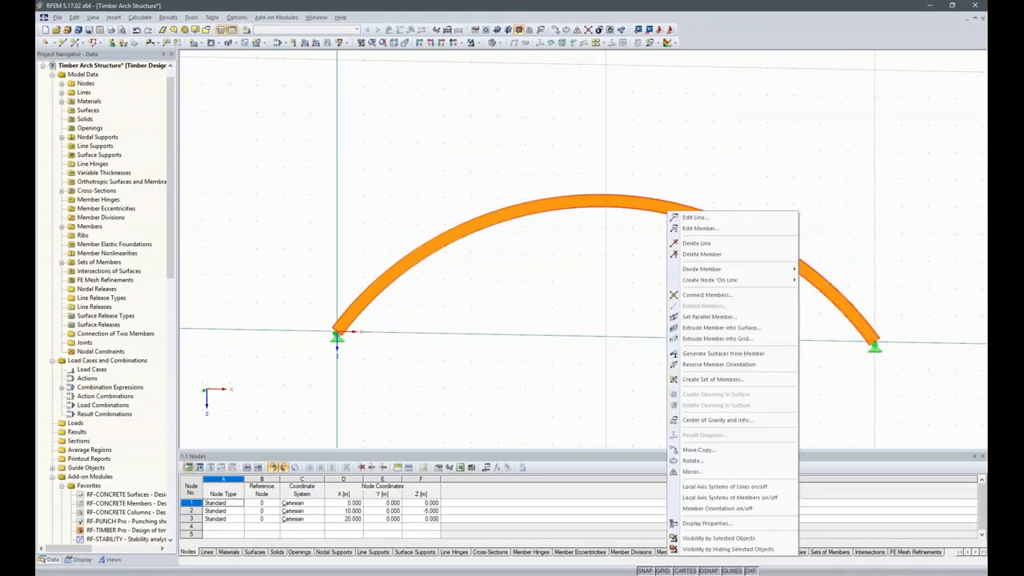
mouse_move(709, 272)
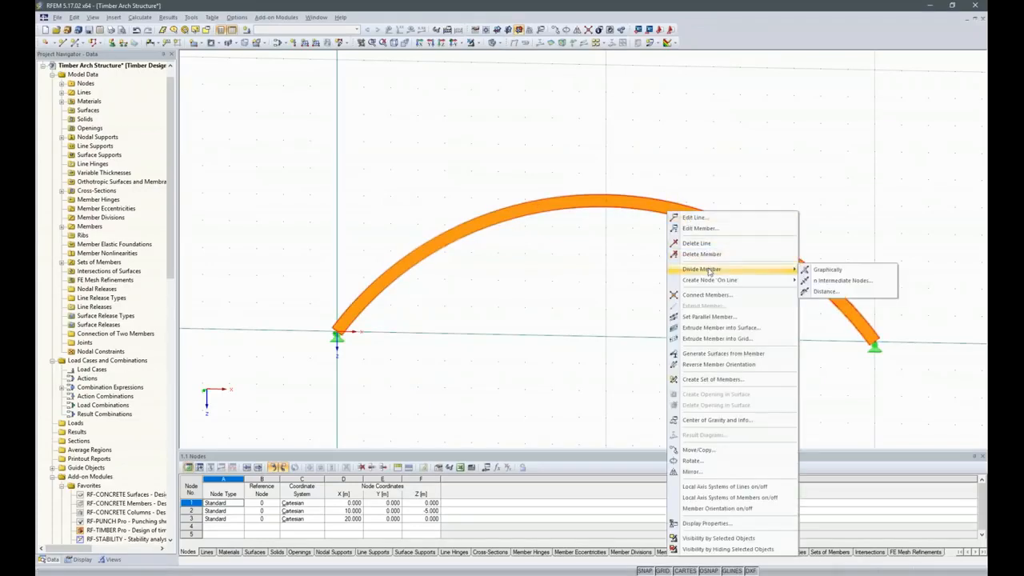
click(846, 285)
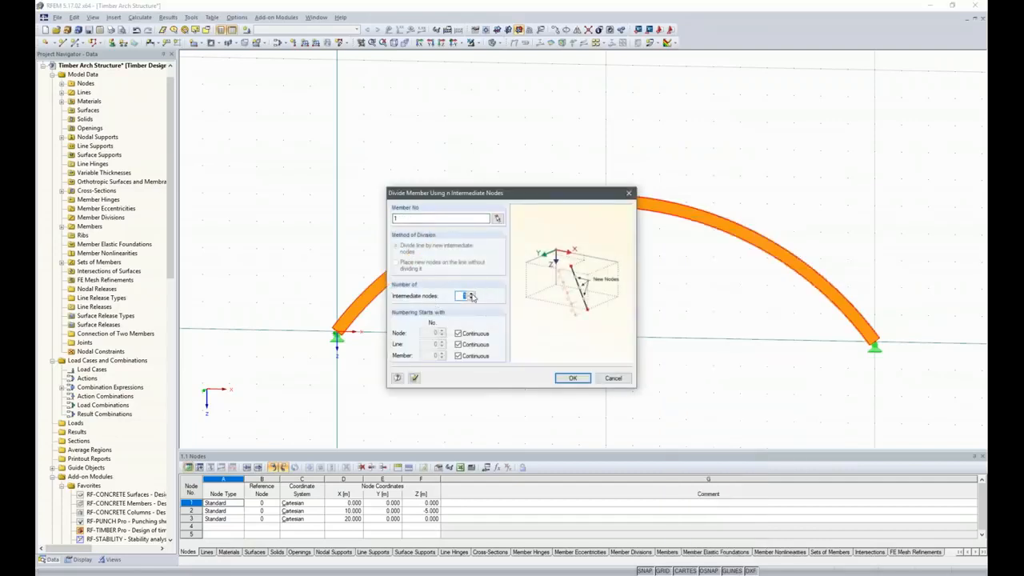
click(577, 378)
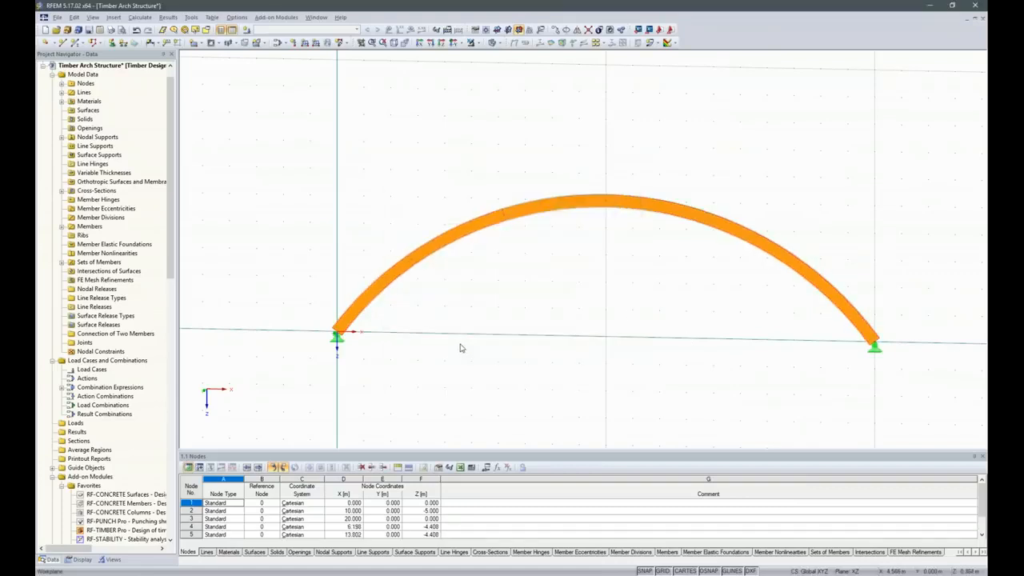
- Set up a copy of the entire arch with its supports, with 5 copies spaced 5 m apart in the Y direction
scroll(461, 347, down, 1)
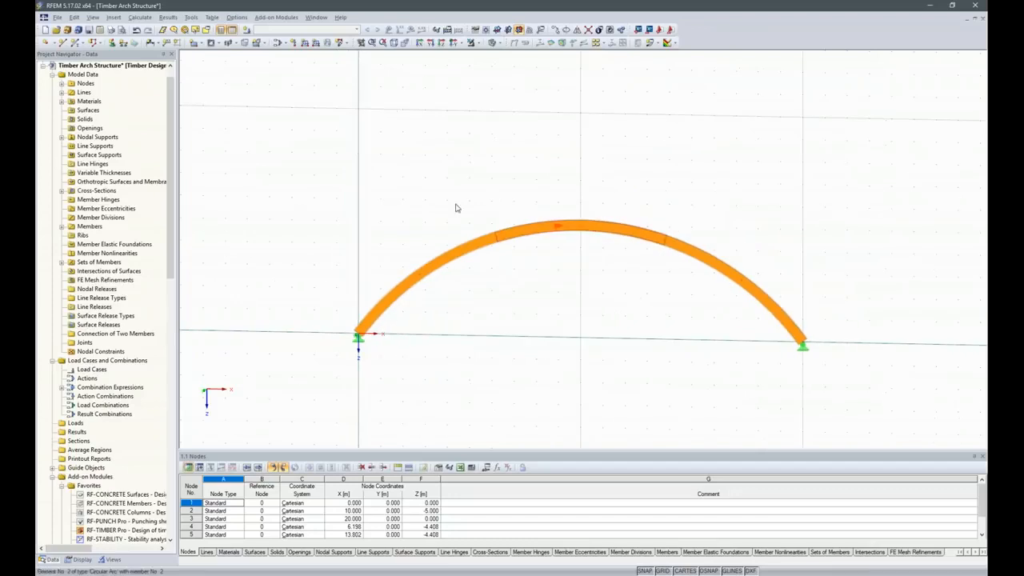
drag(266, 203, 858, 392)
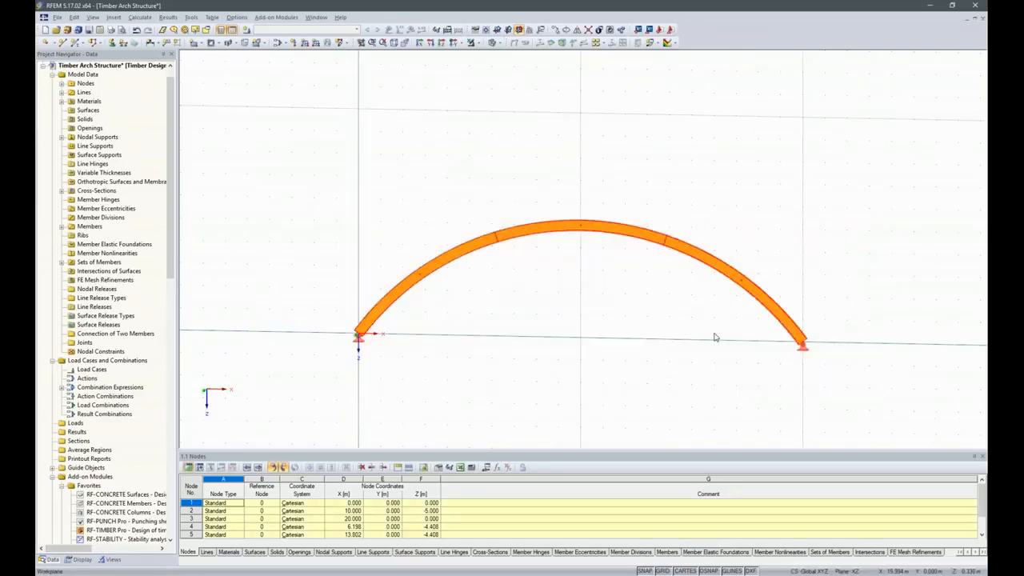
click(556, 30)
click(386, 203)
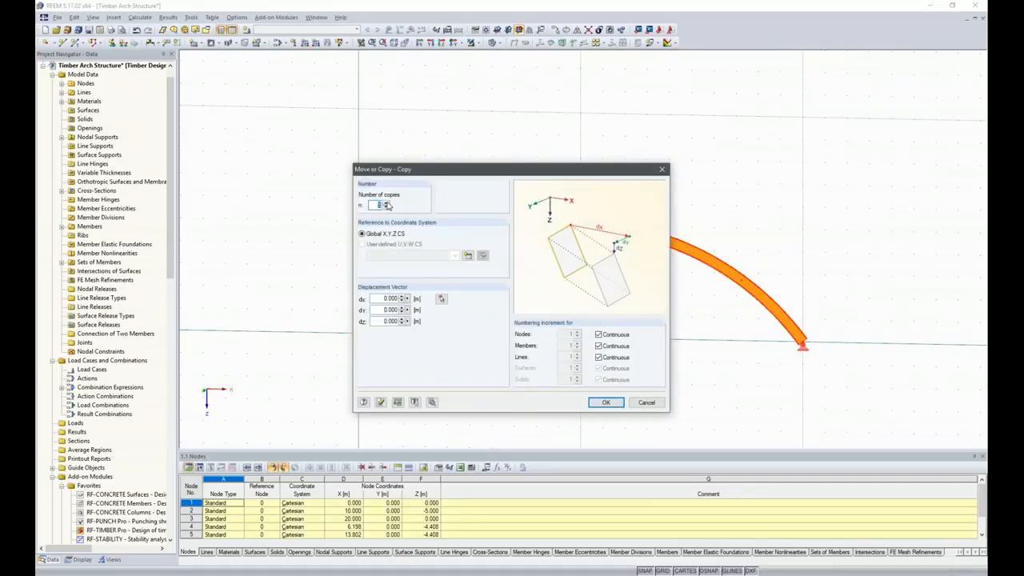
click(387, 310)
text(5)
- Enable new lines and new members between the selected nodes and their copies, and start a new template member for them
click(432, 403)
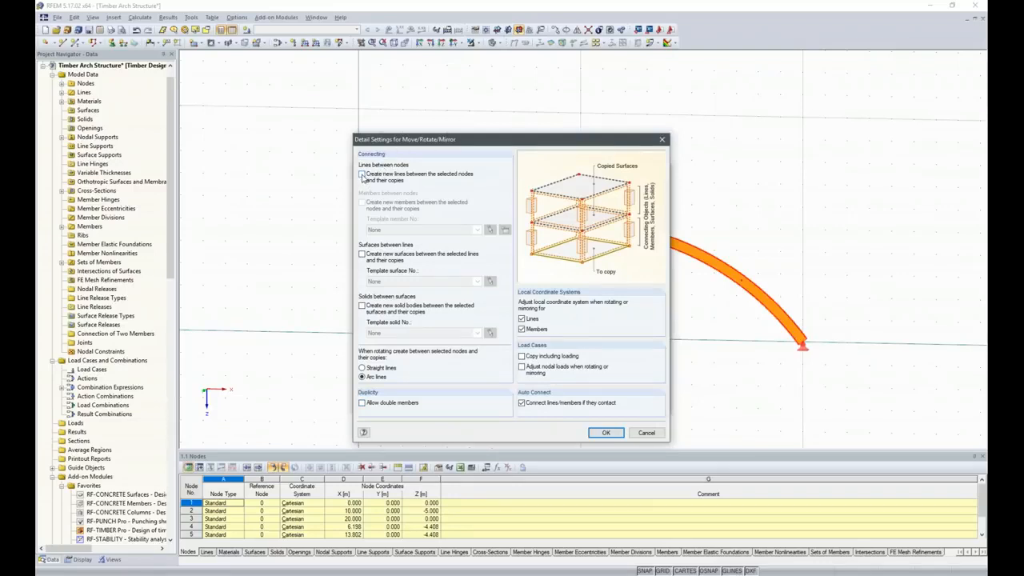
click(362, 174)
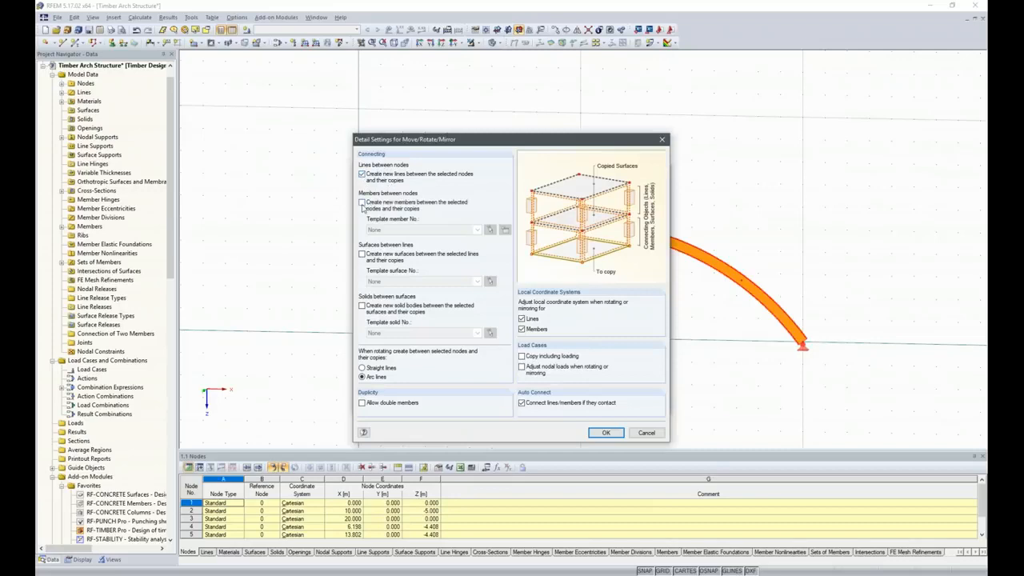
click(362, 203)
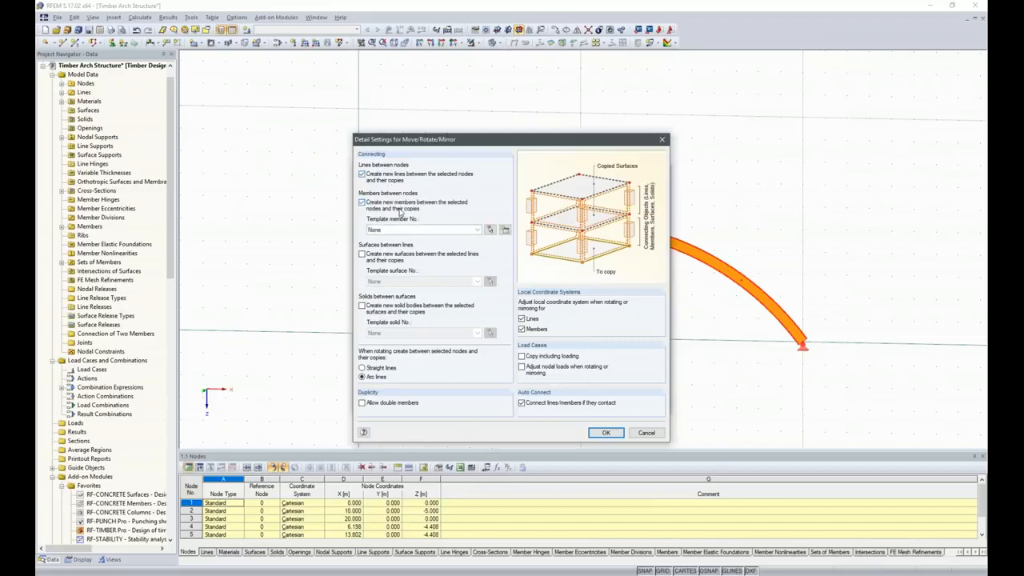
click(478, 232)
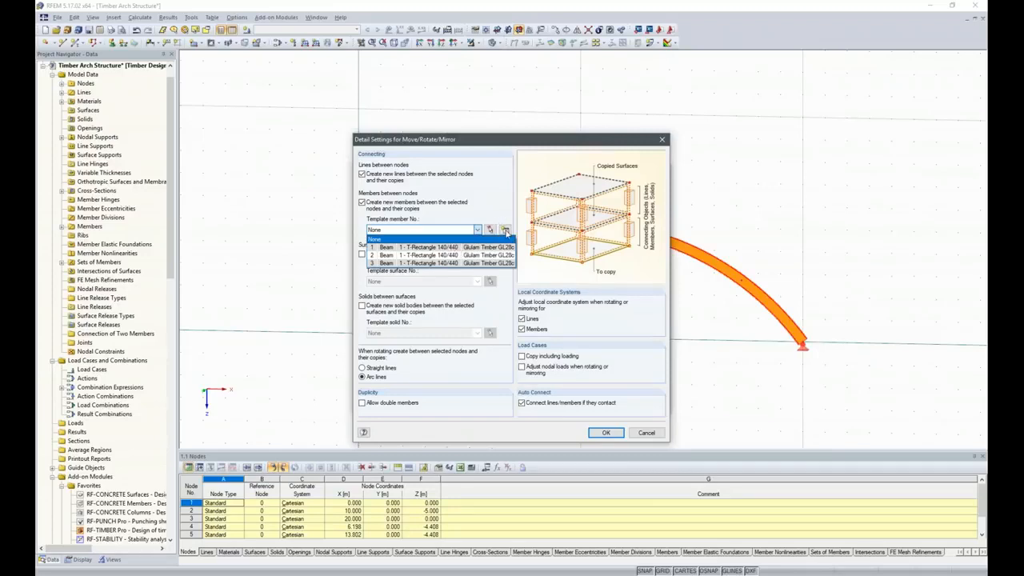
click(505, 232)
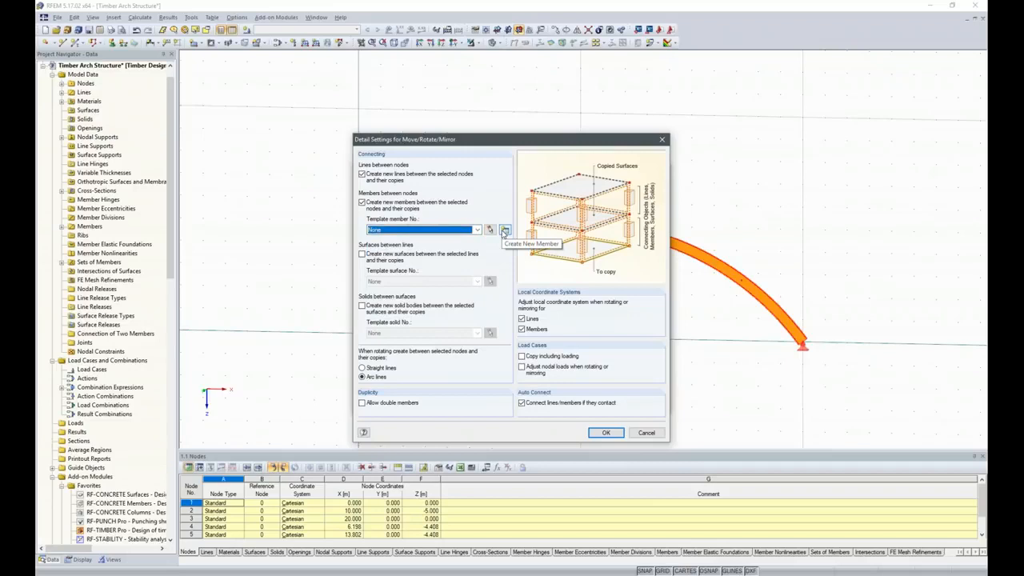
click(505, 231)
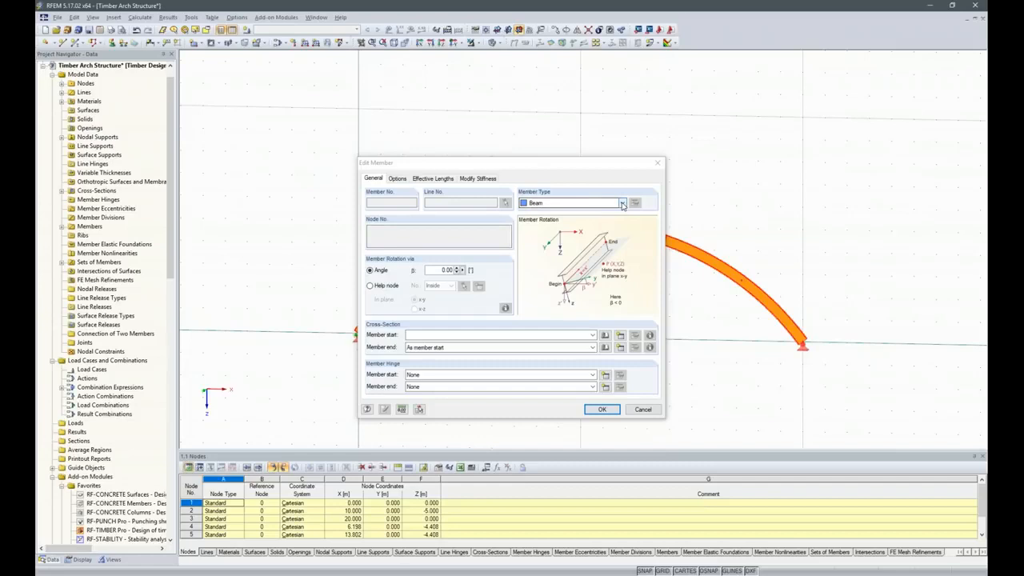
- Define the template member as a truss with a rectangular 120/120 mm Glulam Timber GL28c section, and generate the arch copies
click(622, 204)
click(582, 238)
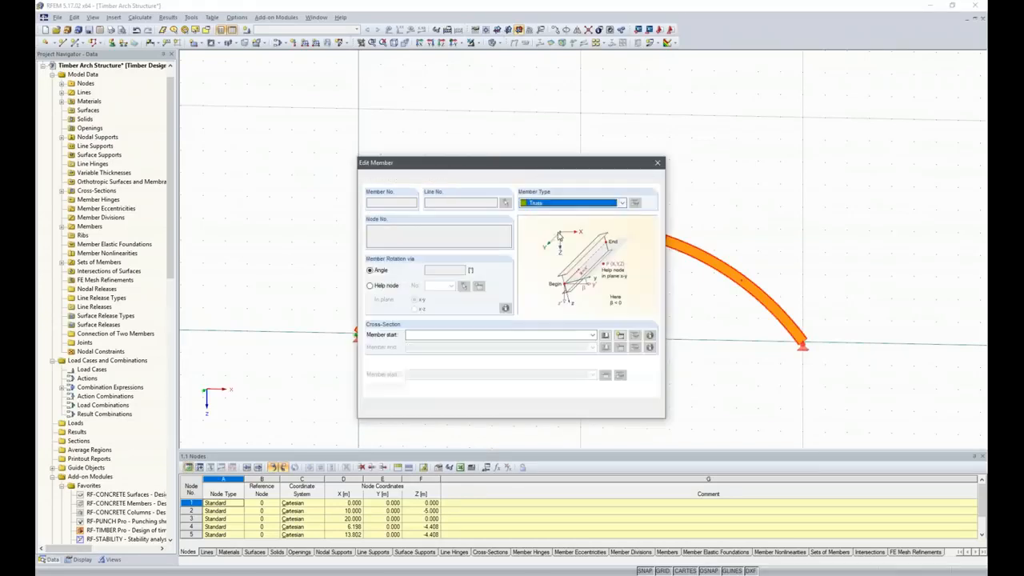
click(606, 335)
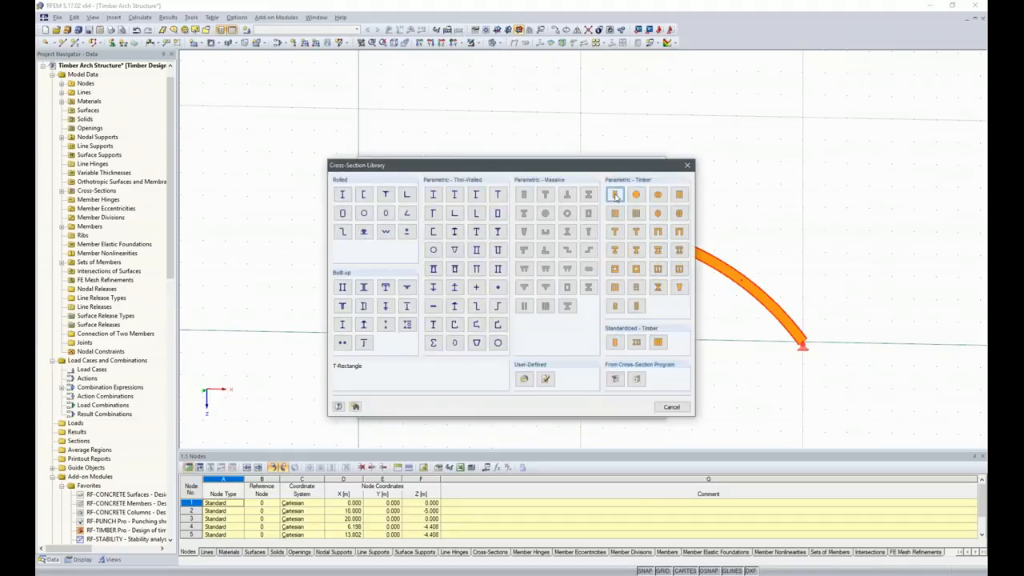
click(616, 196)
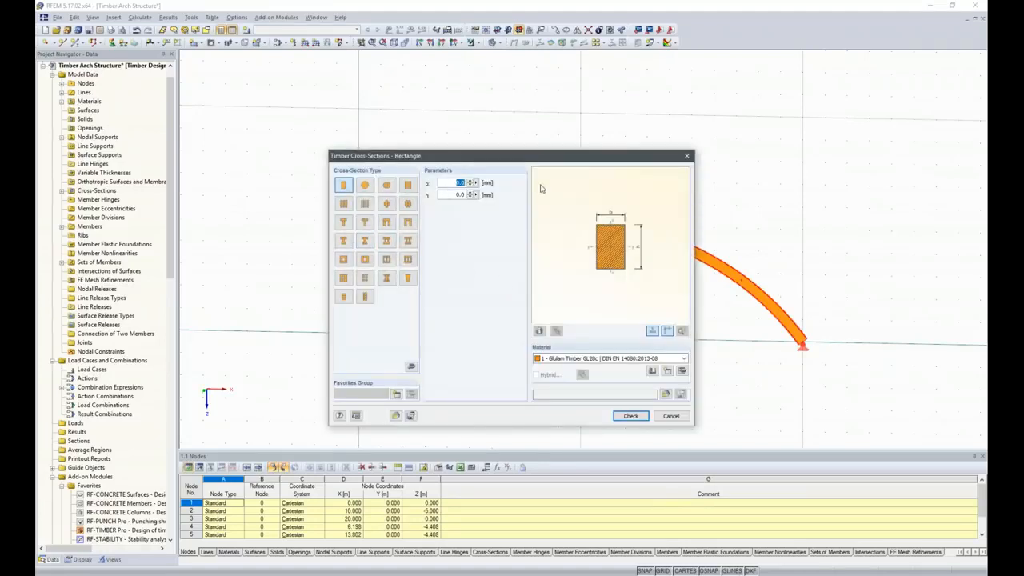
text(120)
key(Tab)
text(12)
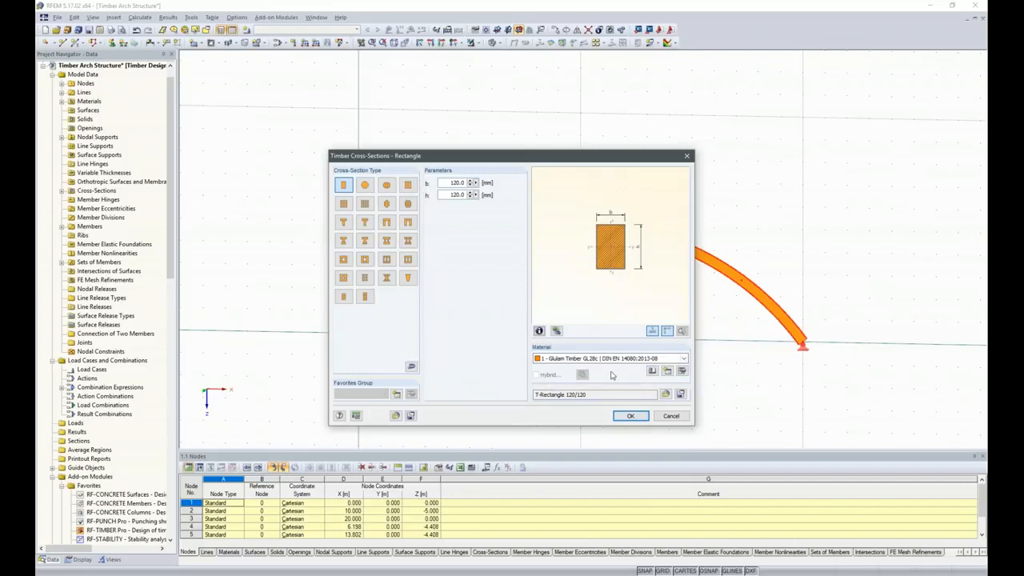
click(631, 417)
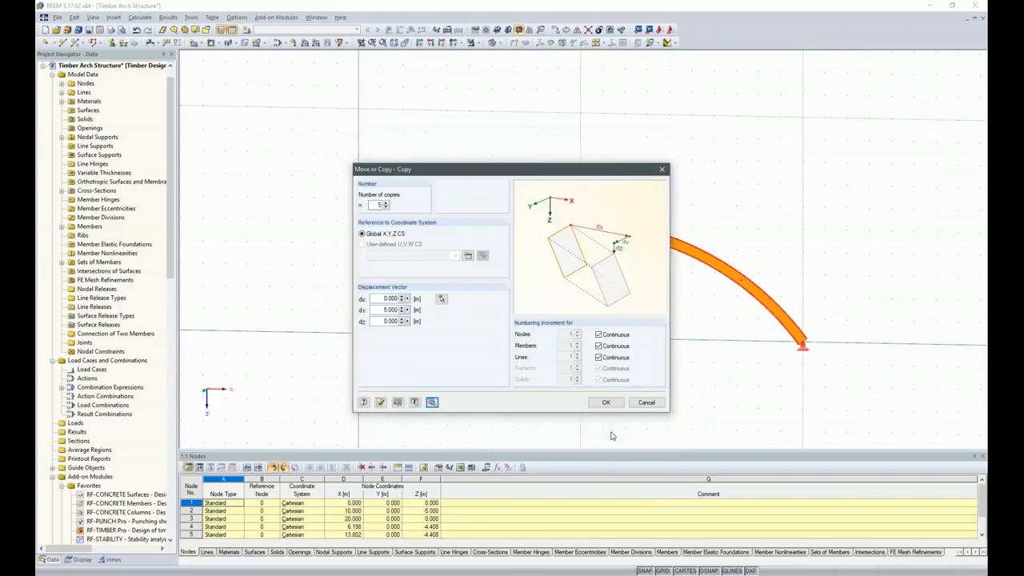
click(606, 403)
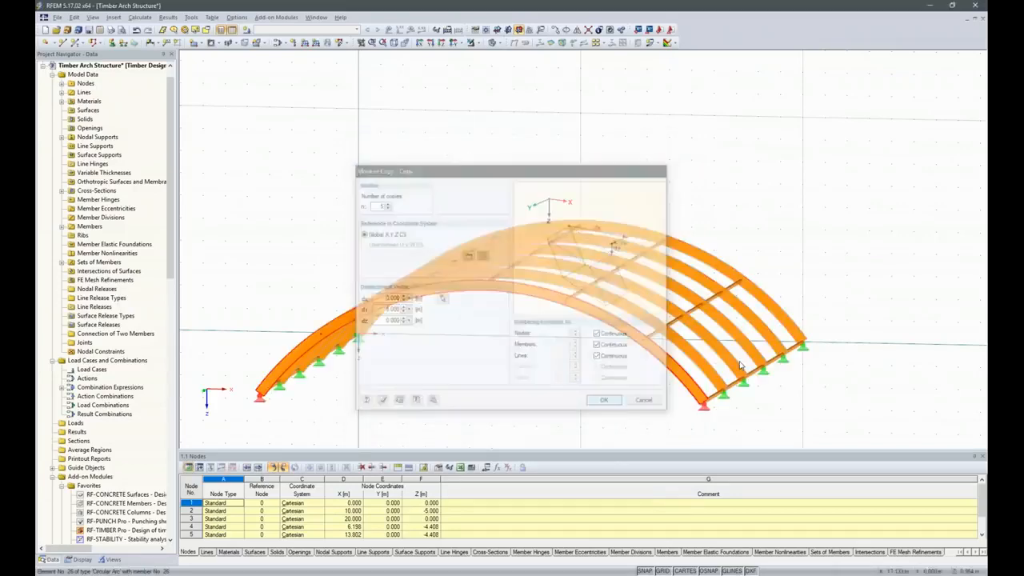
- Delete the connecting members that run between the supports along both bases of the arches
ctrl+middle_drag(910, 380, 563, 370)
scroll(563, 371, down, 2)
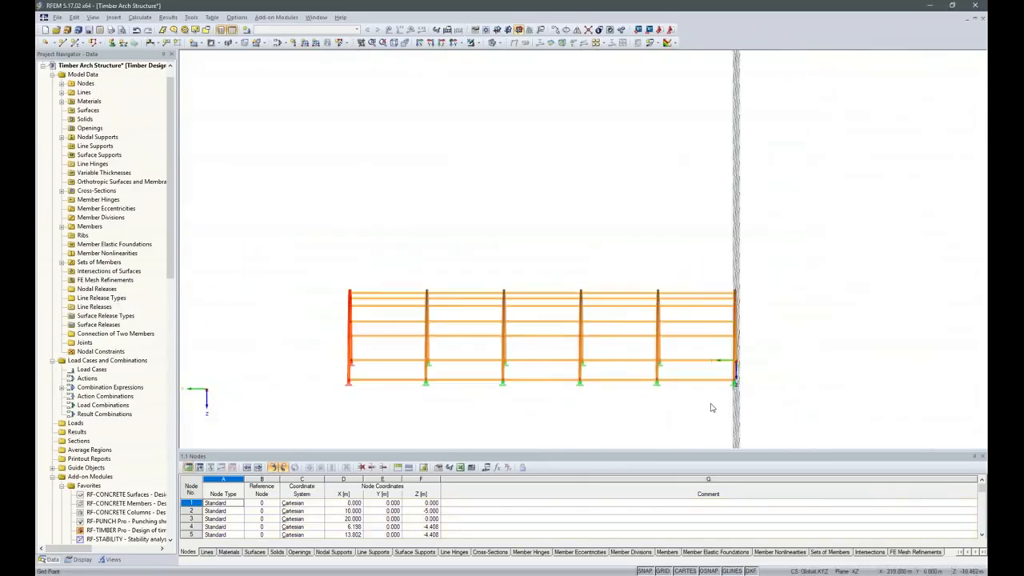
click(598, 361)
ctrl+drag(530, 350, 529, 349)
ctrl+drag(458, 395, 445, 354)
ctrl+drag(391, 395, 379, 360)
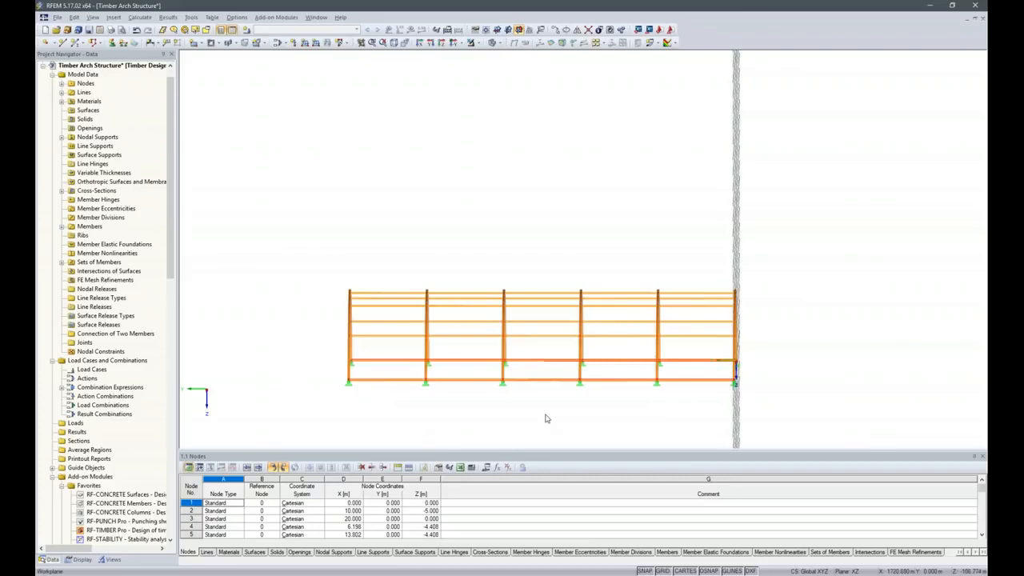
key(Delete)
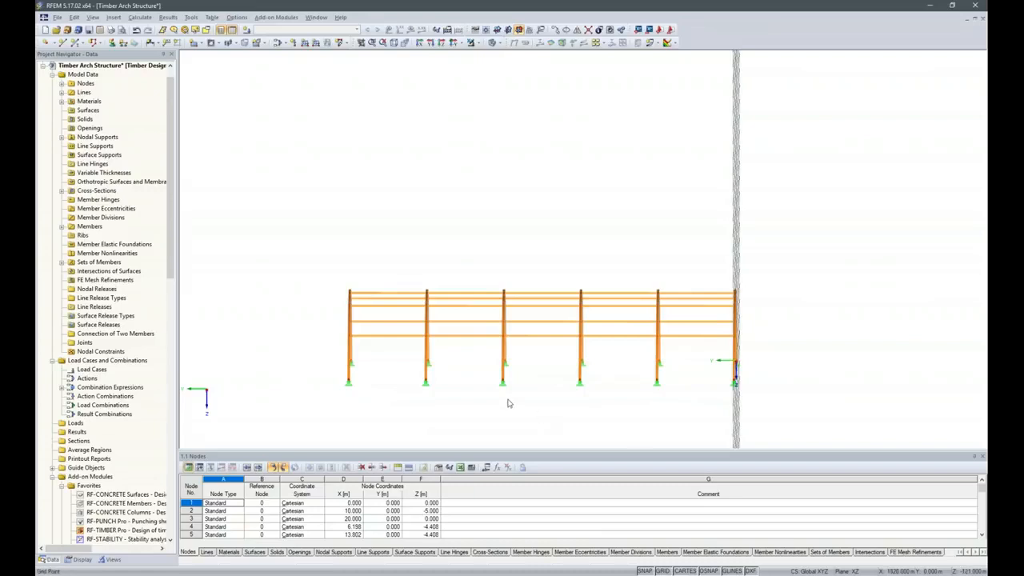
- Connect the lines and members of the arches and purlins across the whole structure
ctrl+middle_drag(810, 390, 525, 324)
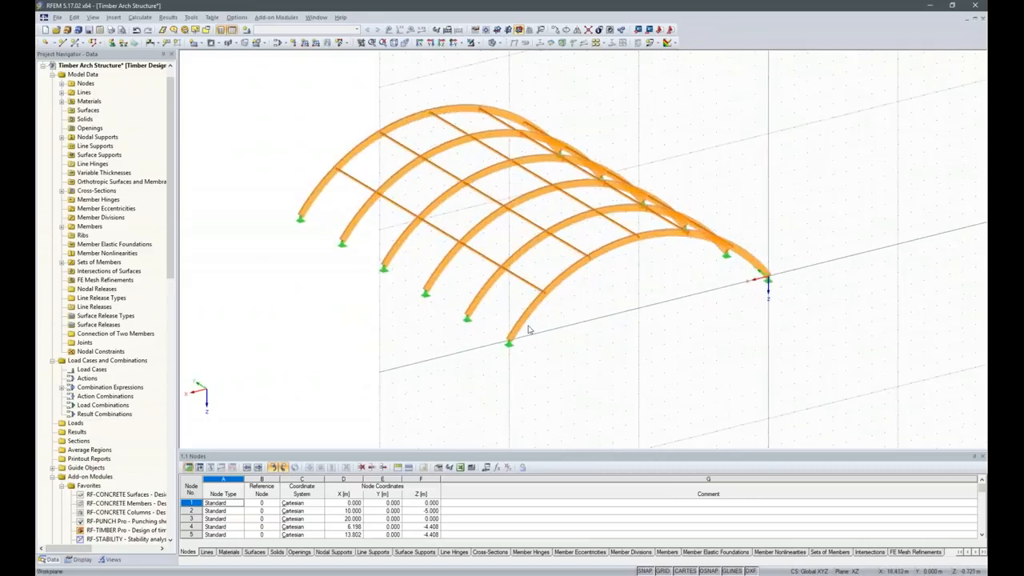
mouse_move(526, 321)
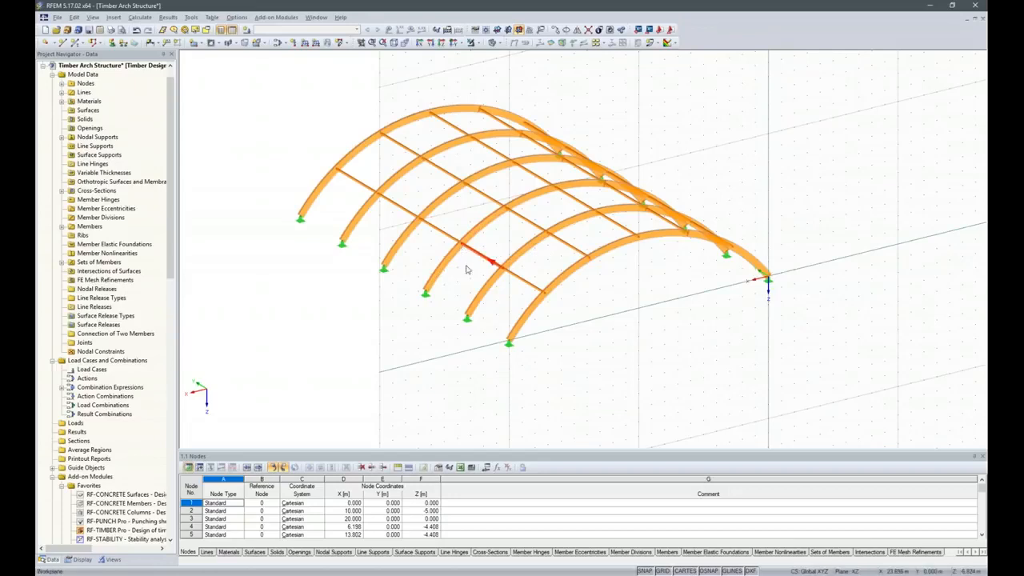
click(588, 30)
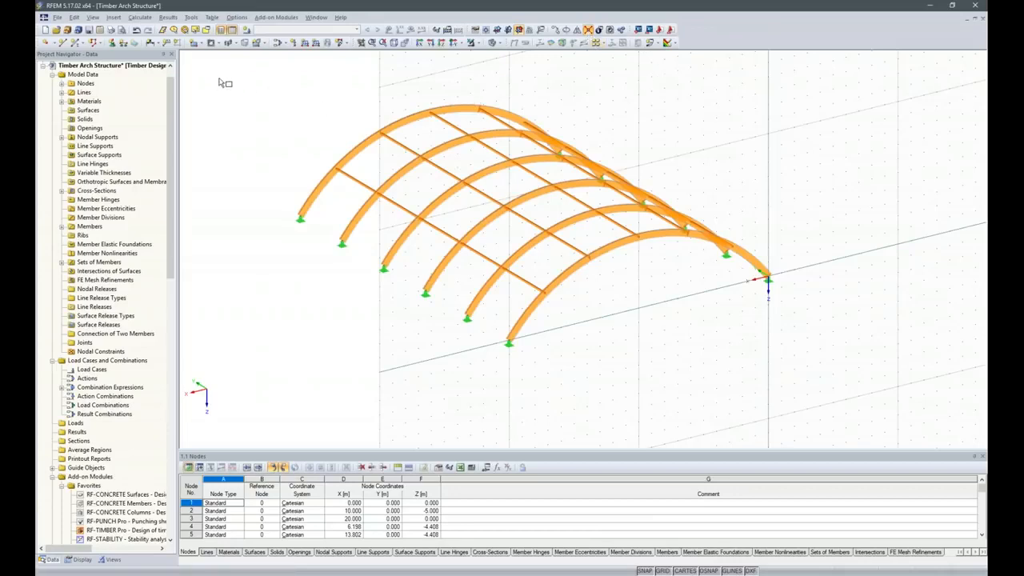
drag(238, 76, 839, 408)
ctrl+middle_drag(427, 360, 598, 227)
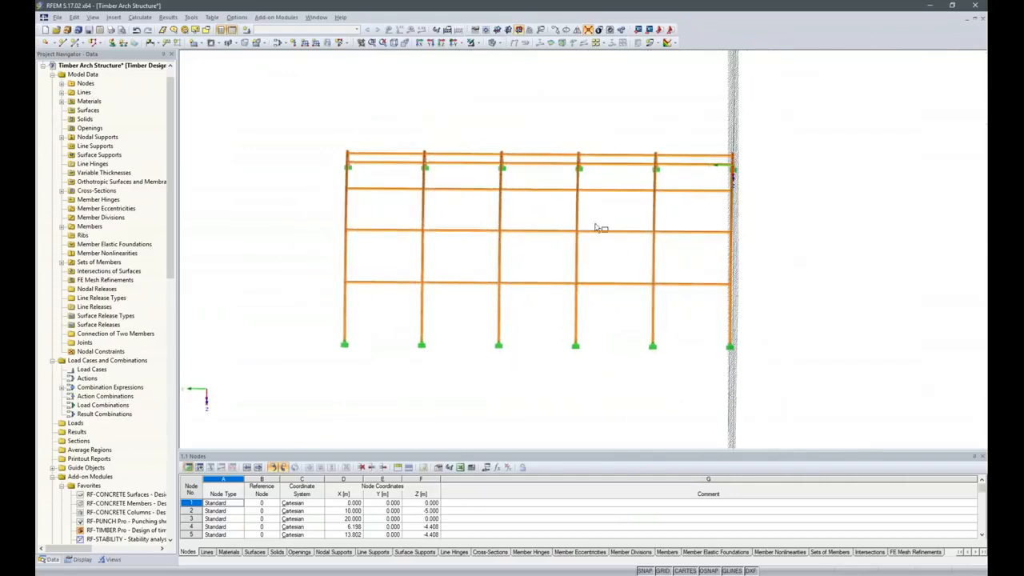
drag(544, 92, 696, 420)
ctrl+middle_drag(696, 419, 681, 272)
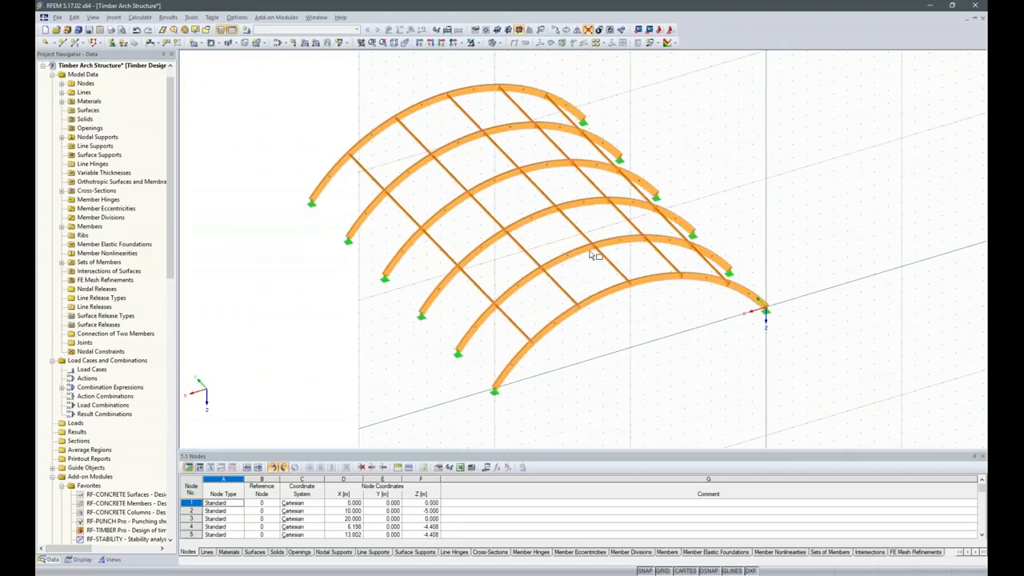
ctrl+middle_drag(586, 422, 681, 392)
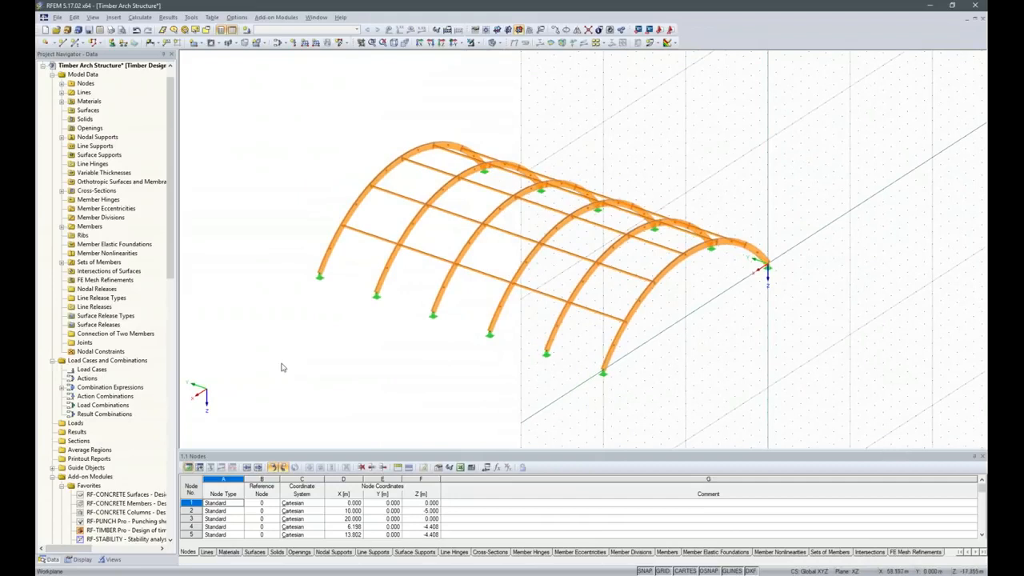
scroll(340, 222, up, 3)
scroll(340, 223, up, 4)
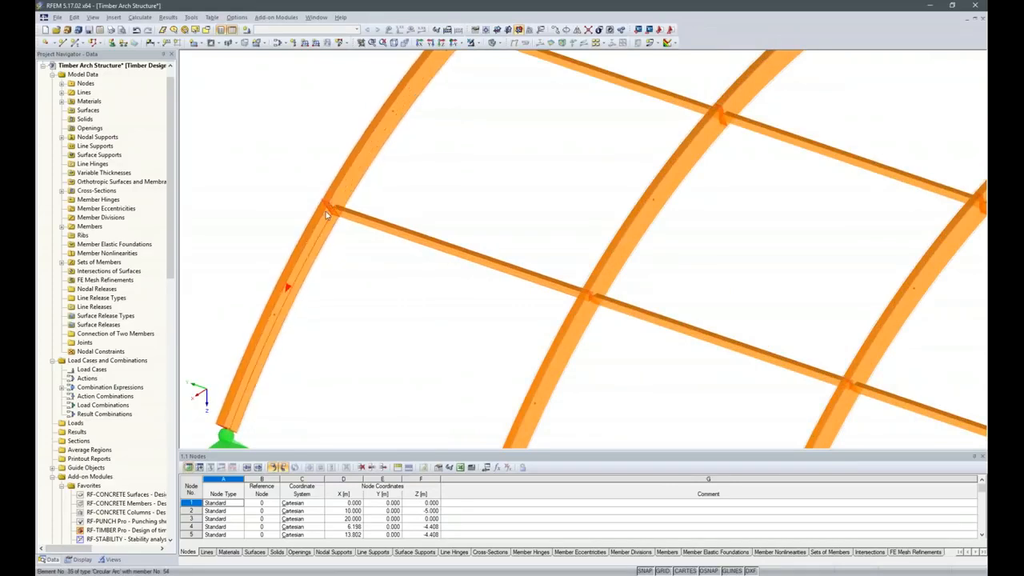
scroll(389, 285, down, 5)
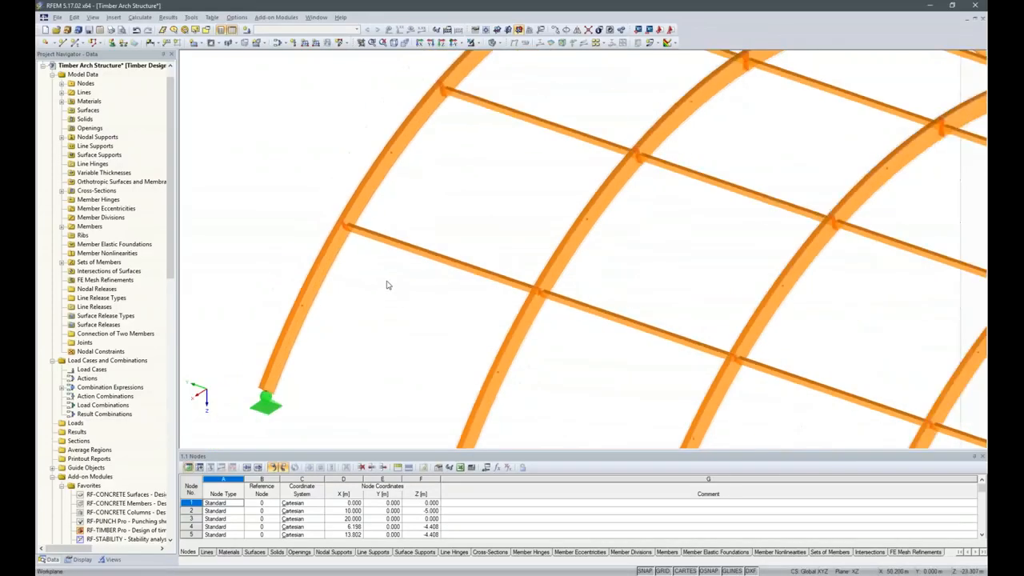
ctrl+middle_drag(385, 324, 526, 267)
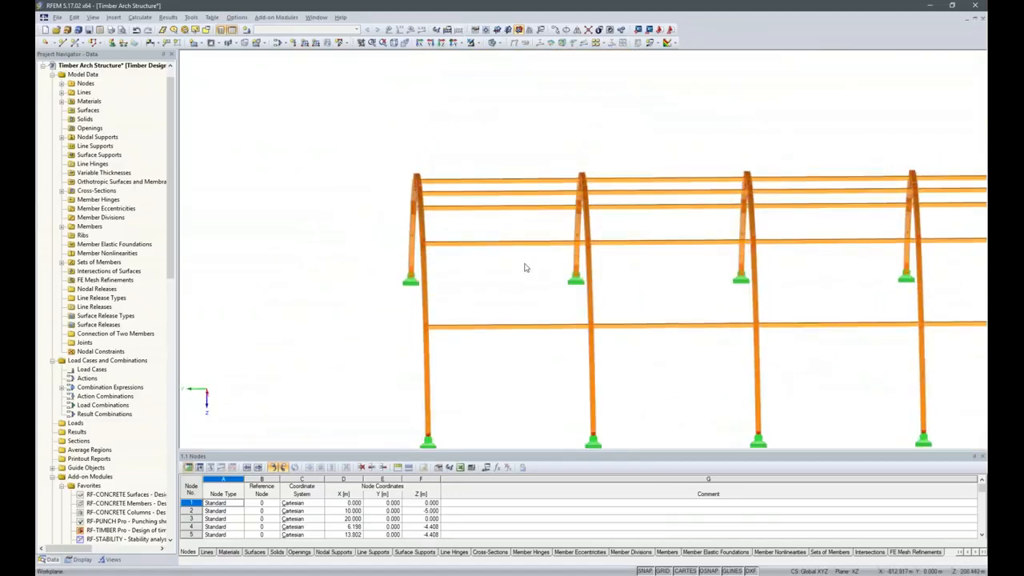
- Select all the purlin members between the arches and open their member properties for editing
scroll(524, 267, down, 4)
ctrl+middle_drag(529, 383, 519, 380)
drag(509, 341, 484, 205)
drag(618, 344, 573, 168)
drag(701, 330, 657, 178)
drag(747, 344, 771, 201)
drag(863, 329, 833, 203)
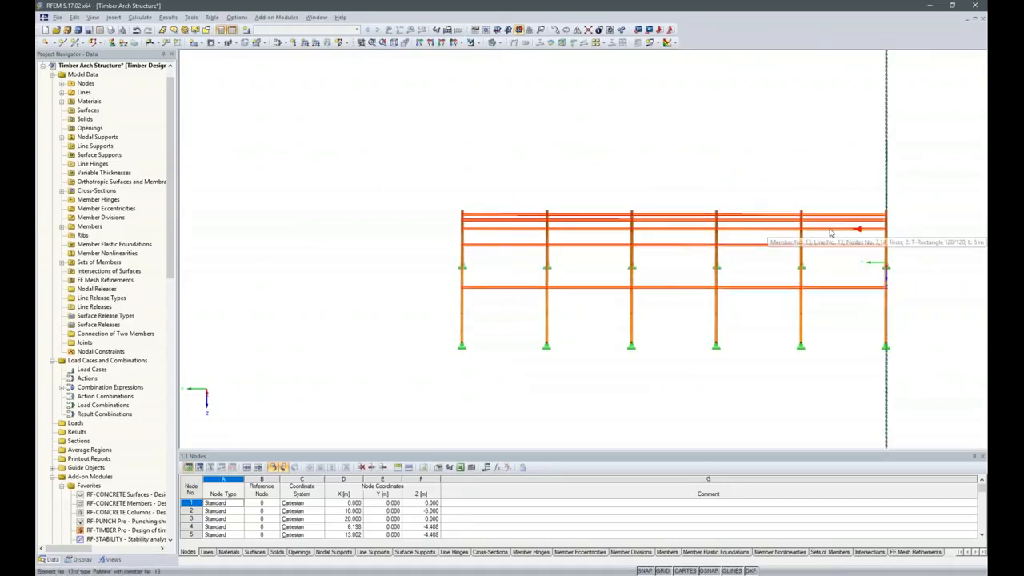
right_click(831, 233)
mouse_move(874, 246)
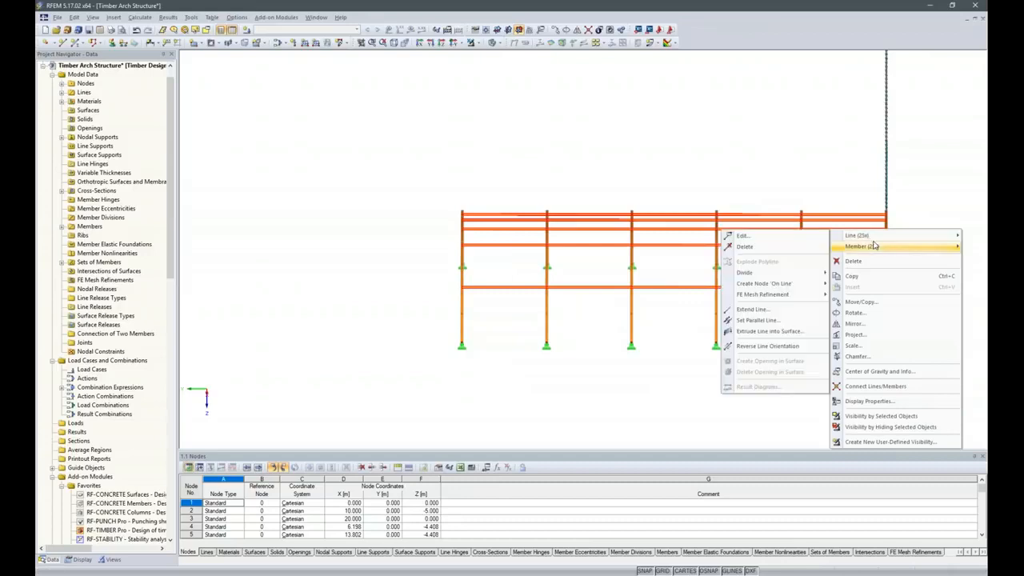
click(764, 253)
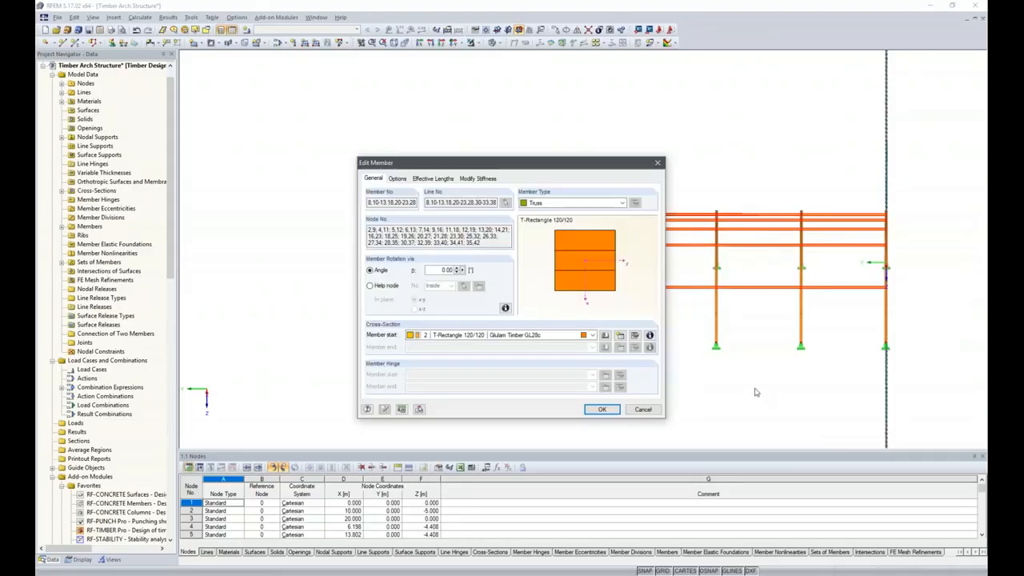
- Set the purlins' rotation via a help node, show the arcs' center points, and create the node at the center point (10.000, 25.000, 7.500 m)
click(370, 286)
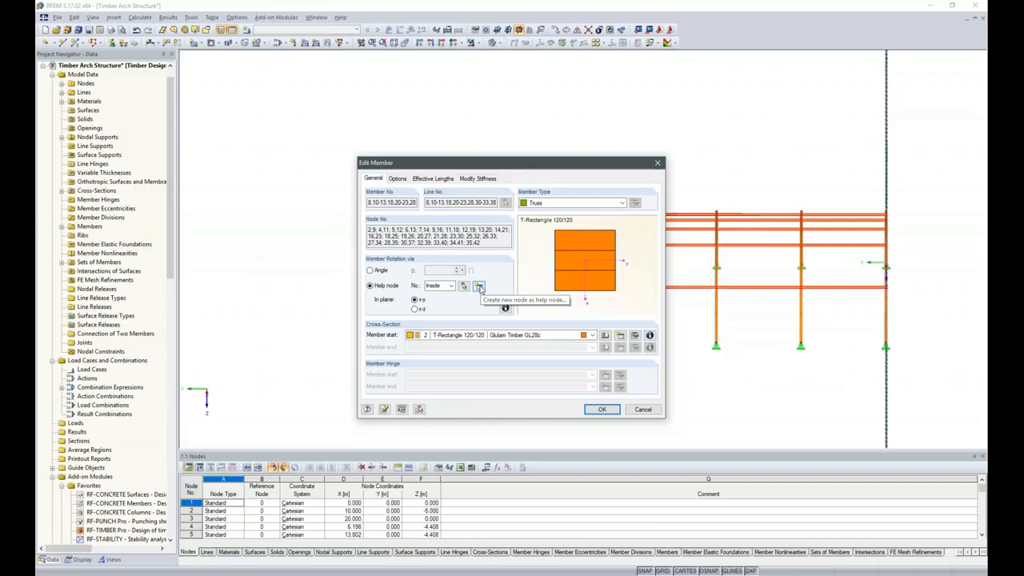
click(479, 286)
ctrl+middle_drag(560, 353, 464, 419)
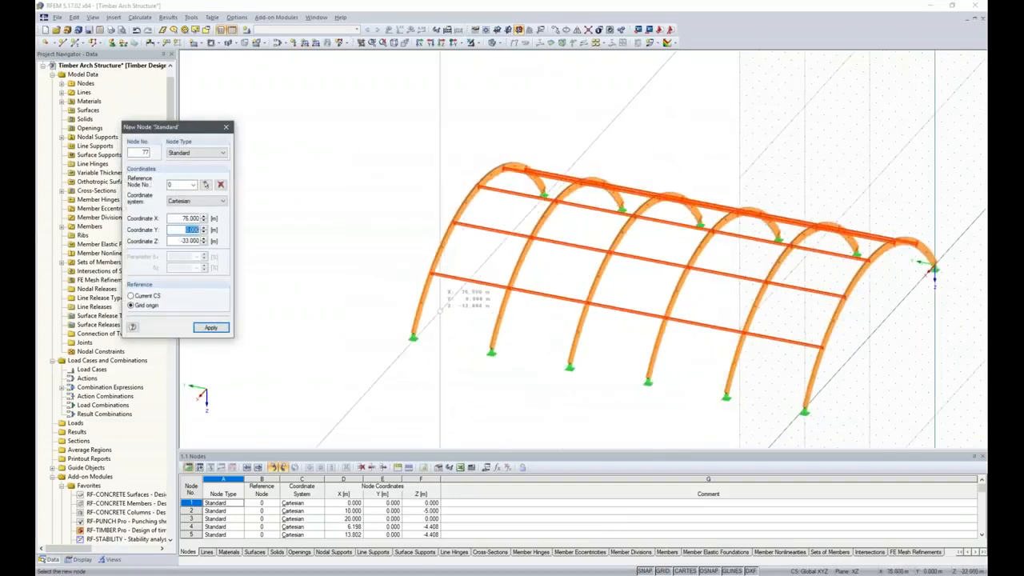
click(81, 559)
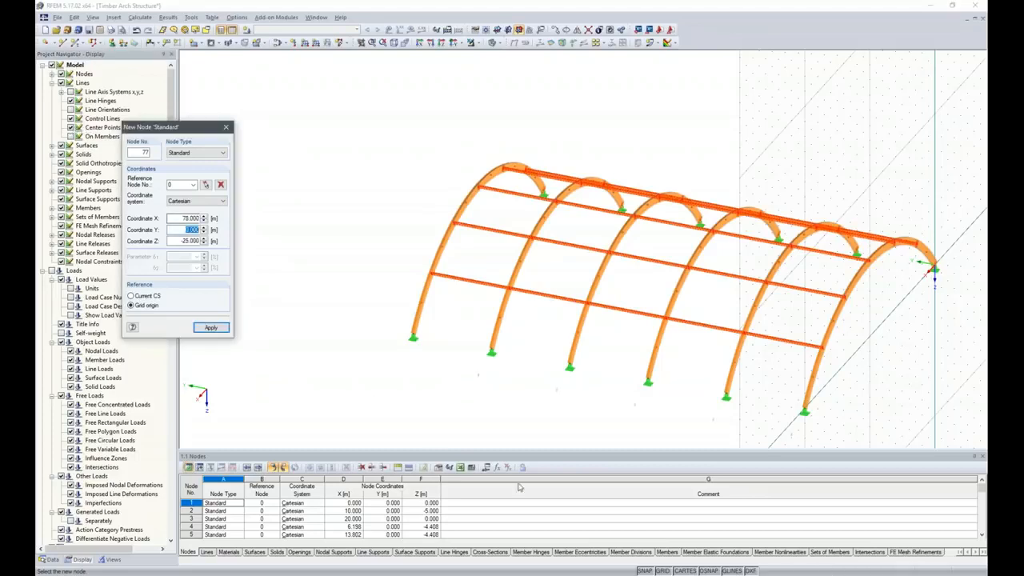
ctrl+middle_drag(532, 398, 507, 388)
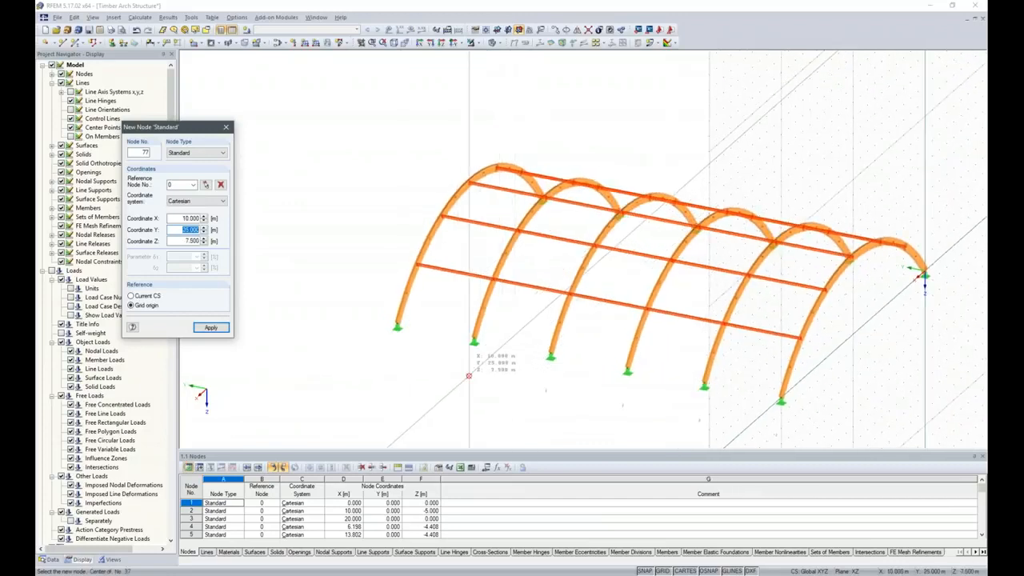
click(469, 375)
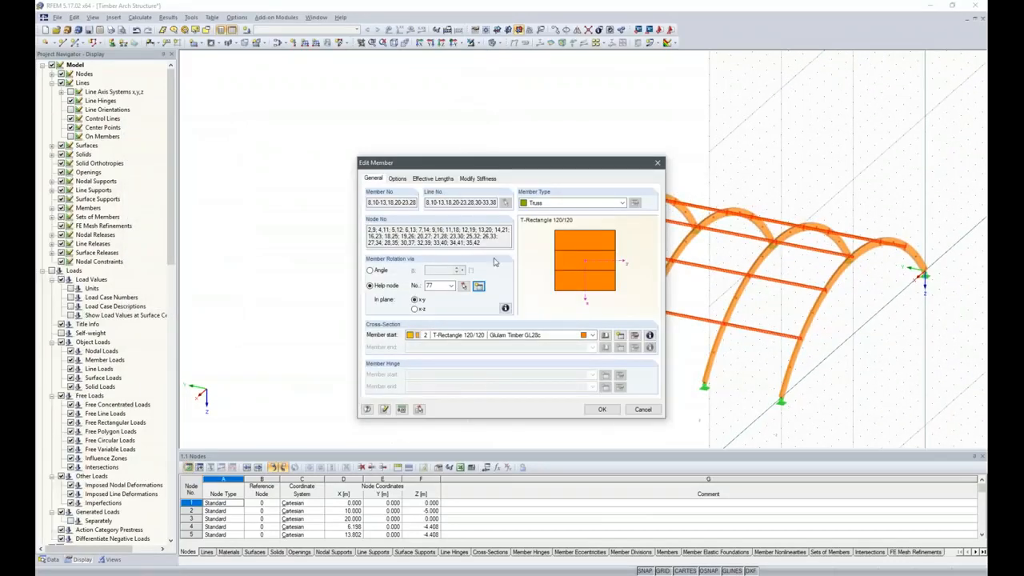
- Align the purlins to the new help node in plane x-z and apply the member changes
drag(502, 164, 772, 218)
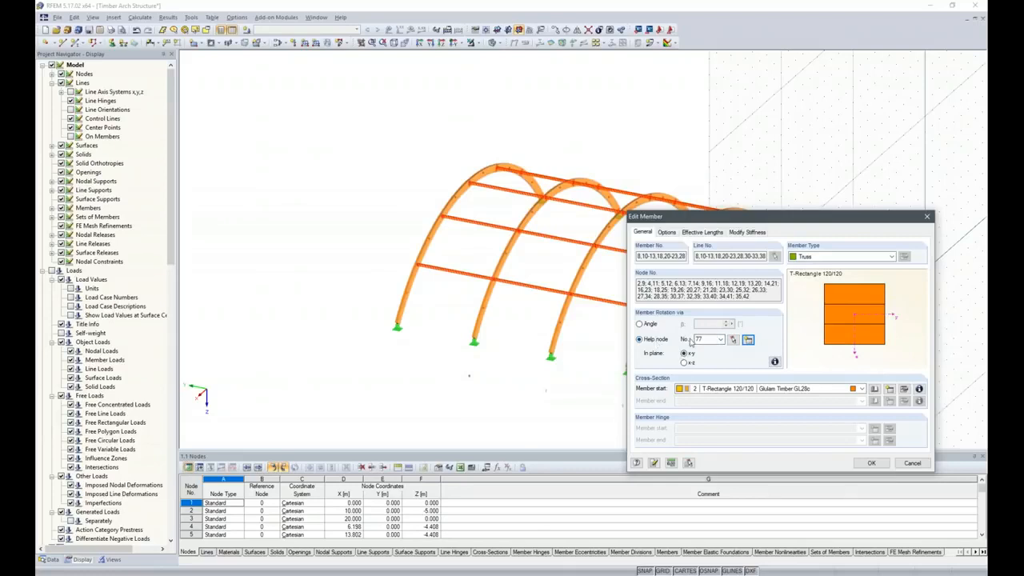
double_click(698, 340)
click(684, 366)
click(775, 362)
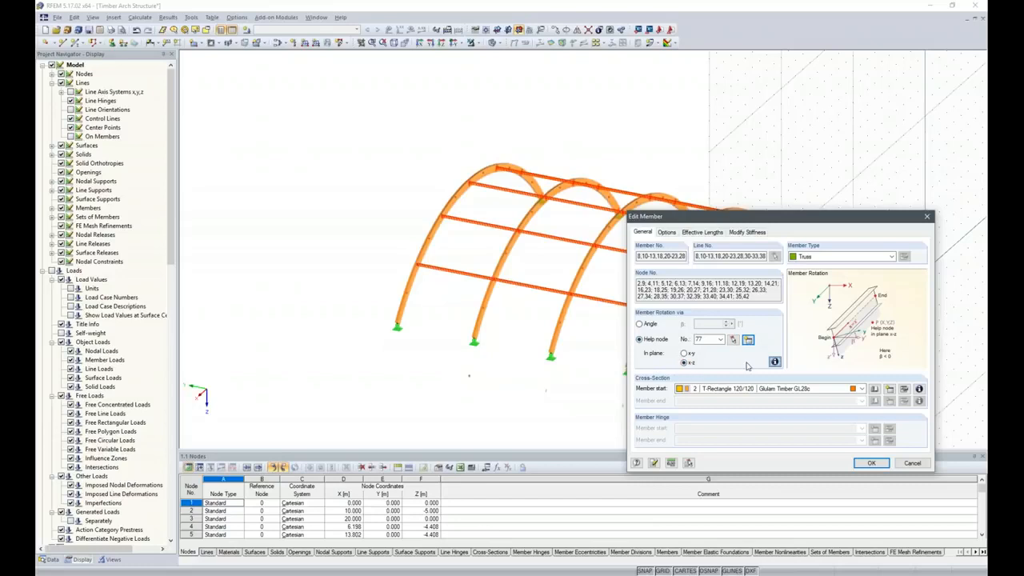
click(872, 463)
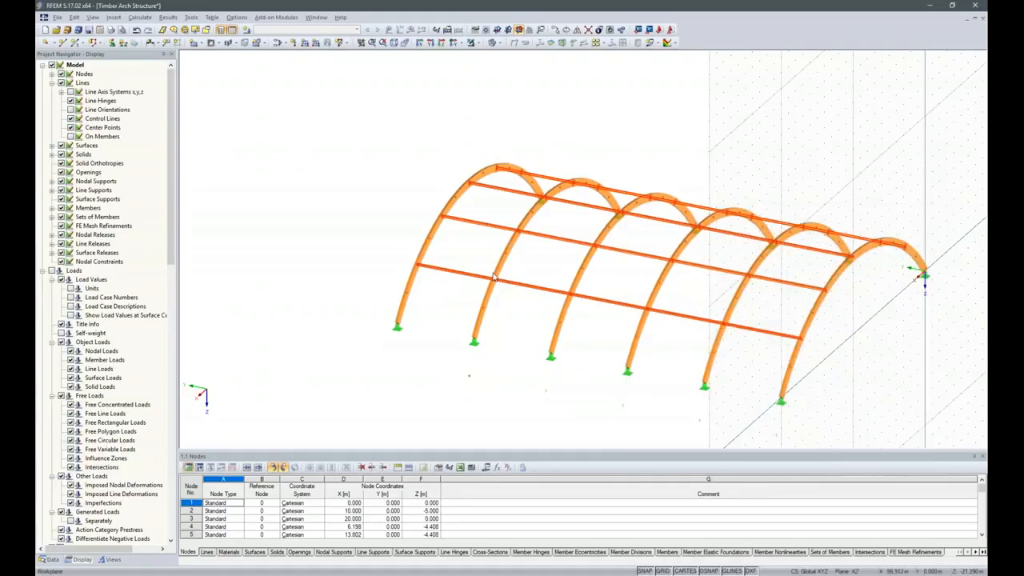
- Examine the purlins' orientation on the arches and the help node's position from several angles
scroll(418, 270, up, 3)
scroll(418, 270, up, 4)
scroll(462, 320, down, 1)
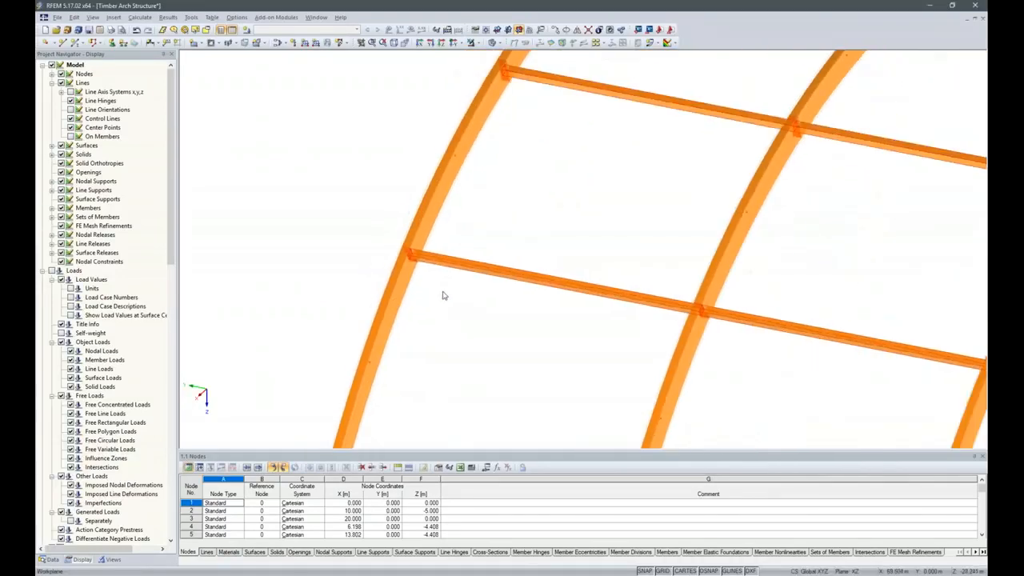
scroll(507, 304, down, 3)
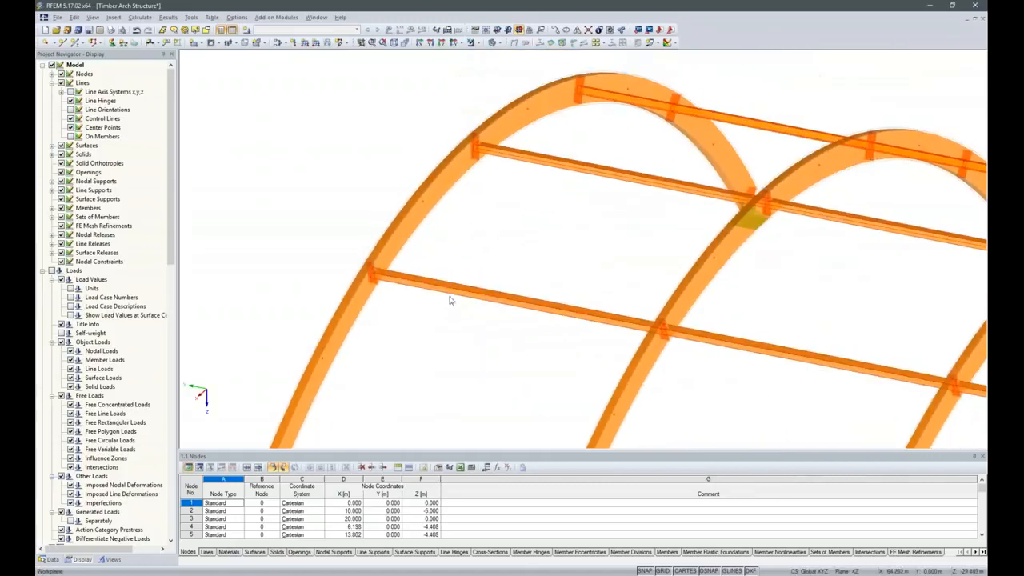
middle_drag(565, 201, 475, 286)
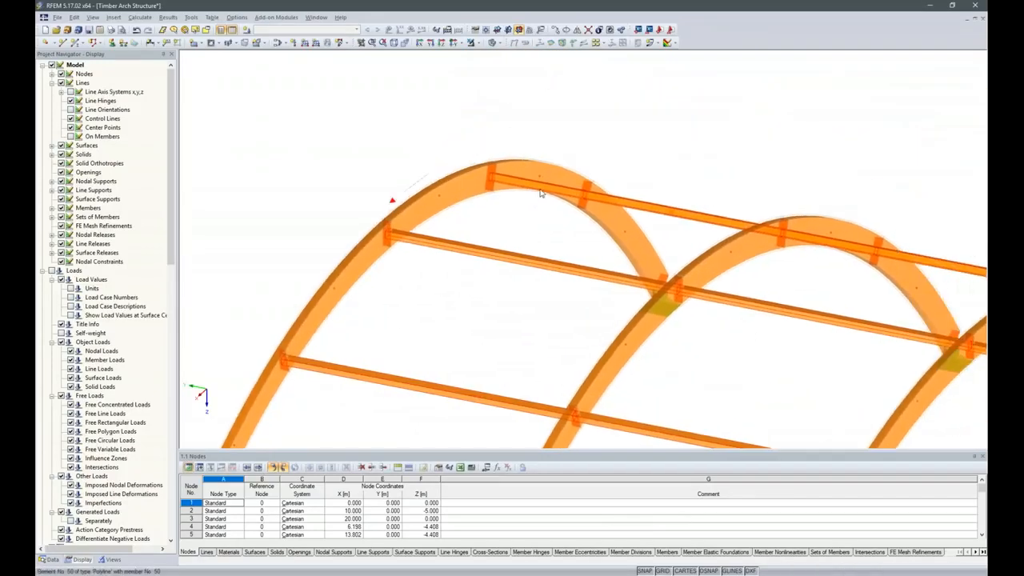
scroll(617, 247, down, 2)
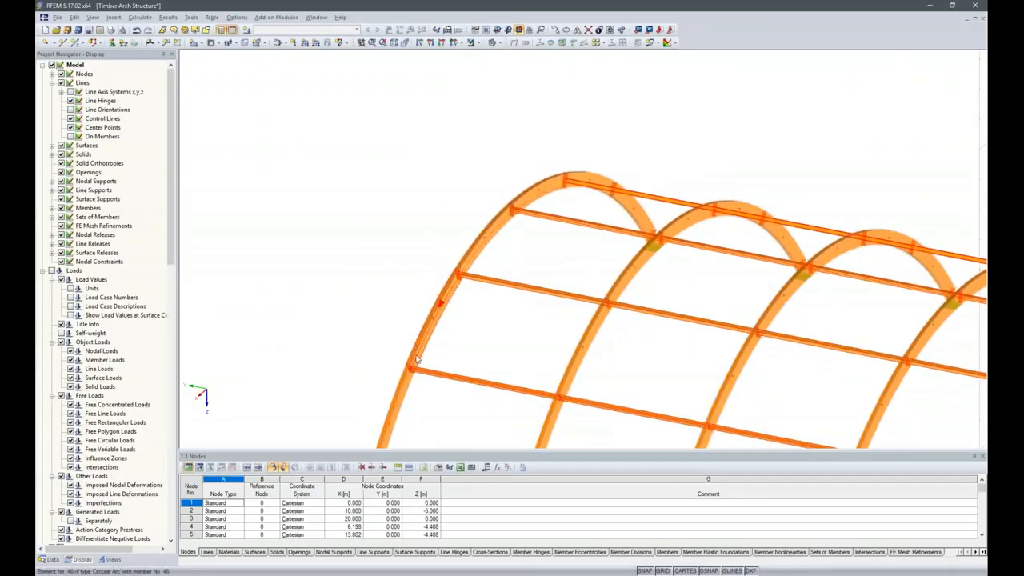
scroll(485, 193, down, 5)
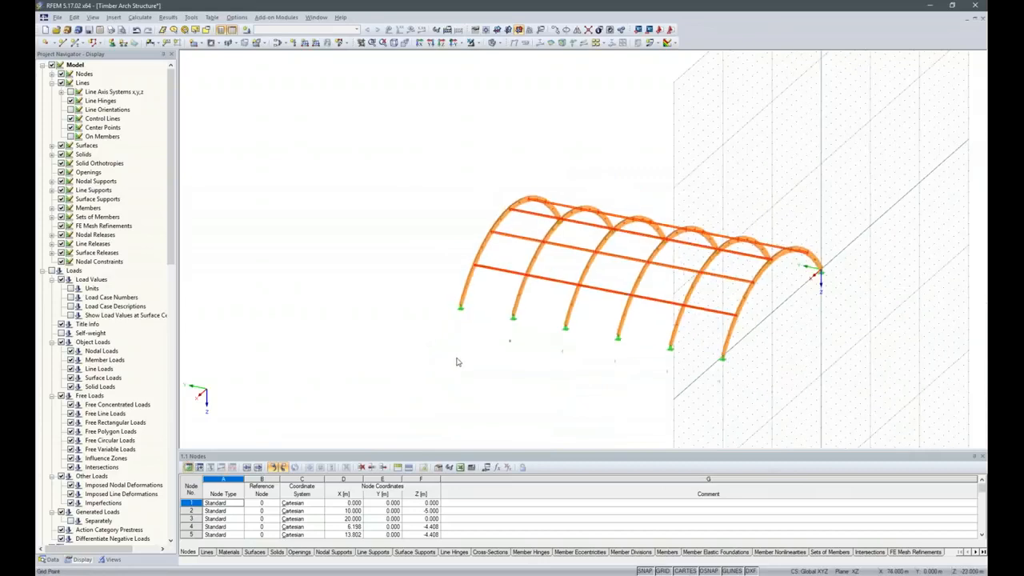
ctrl+middle_drag(456, 359, 534, 365)
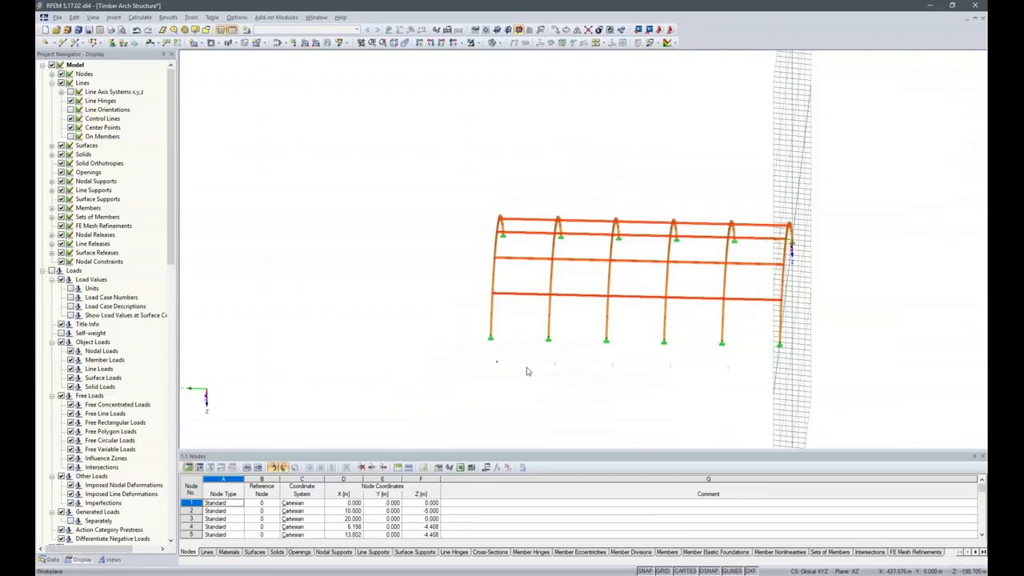
ctrl+middle_drag(678, 414, 940, 431)
right_click(940, 431)
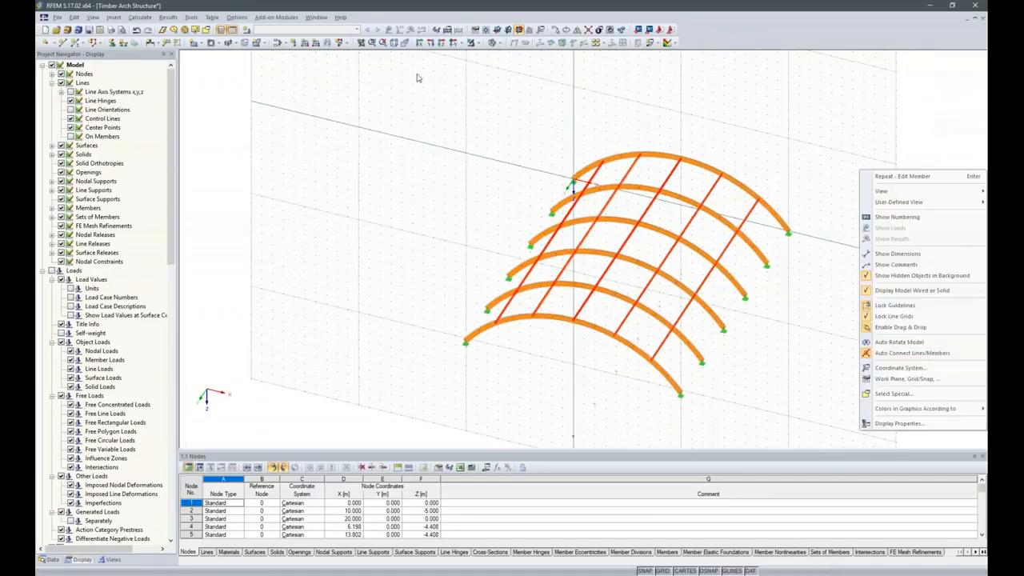
- View the roof from above at a slight tilt and switch the model to wireframe display
click(451, 42)
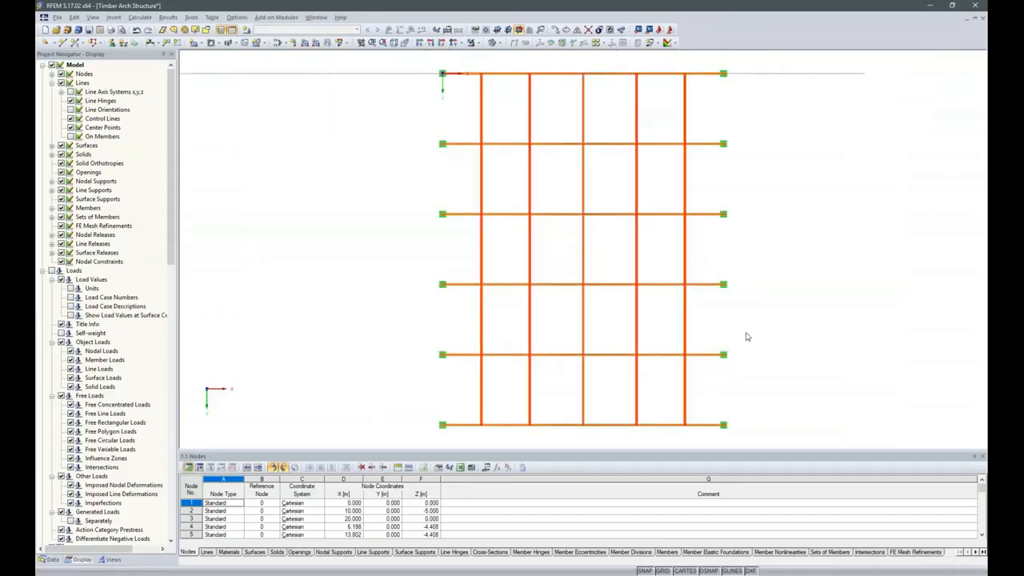
ctrl+middle_drag(747, 336, 713, 310)
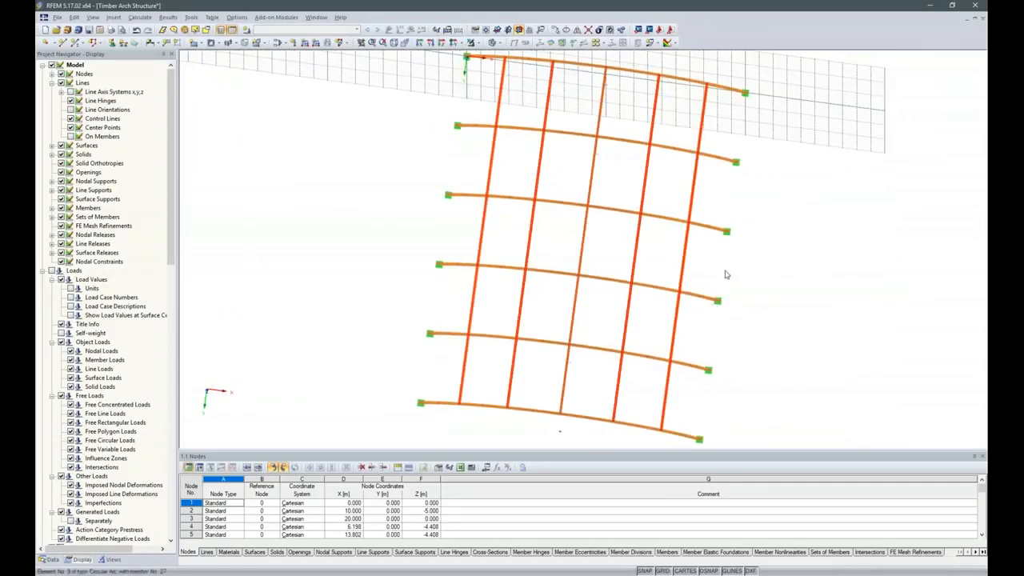
scroll(473, 154, up, 2)
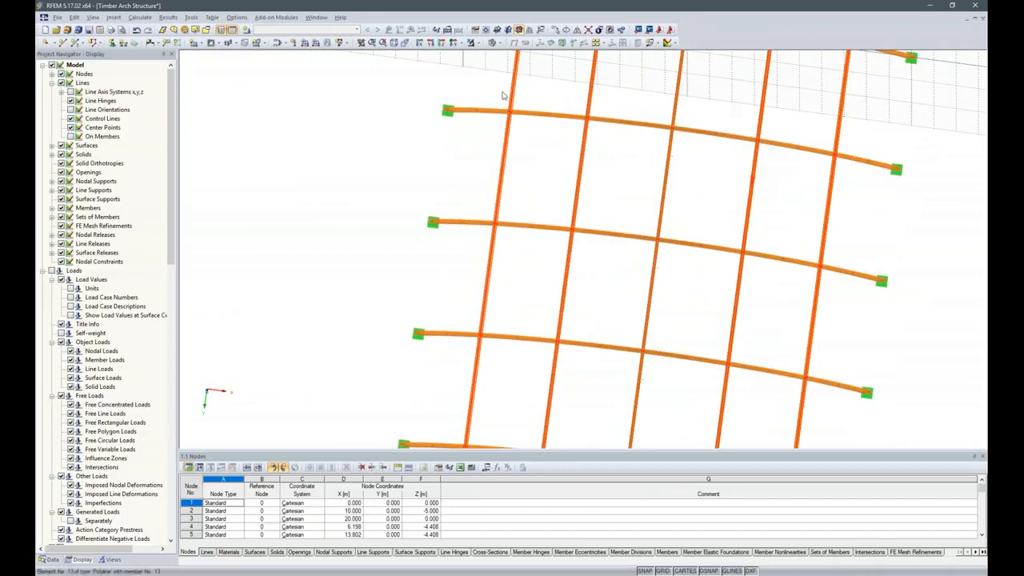
click(496, 43)
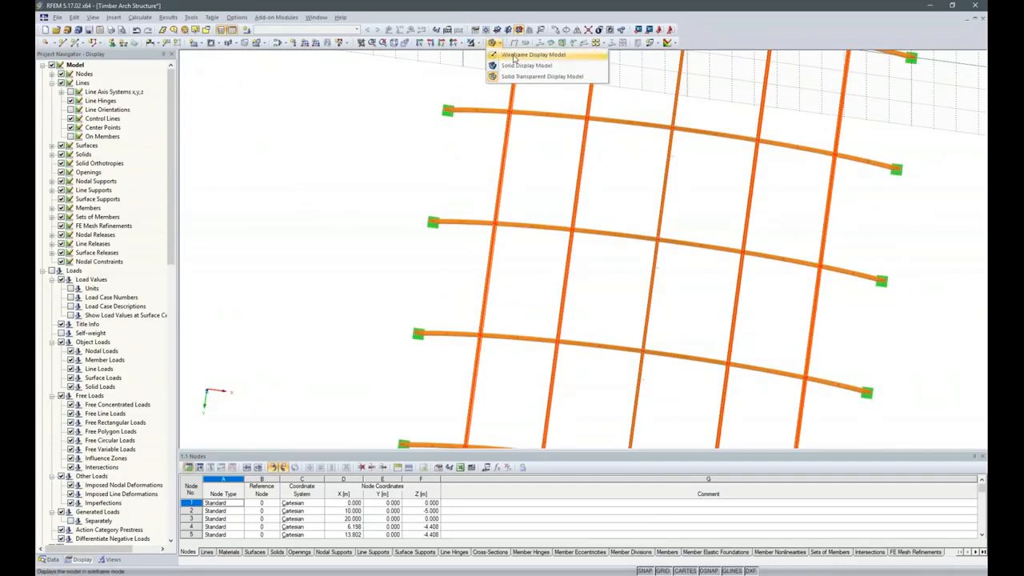
click(516, 55)
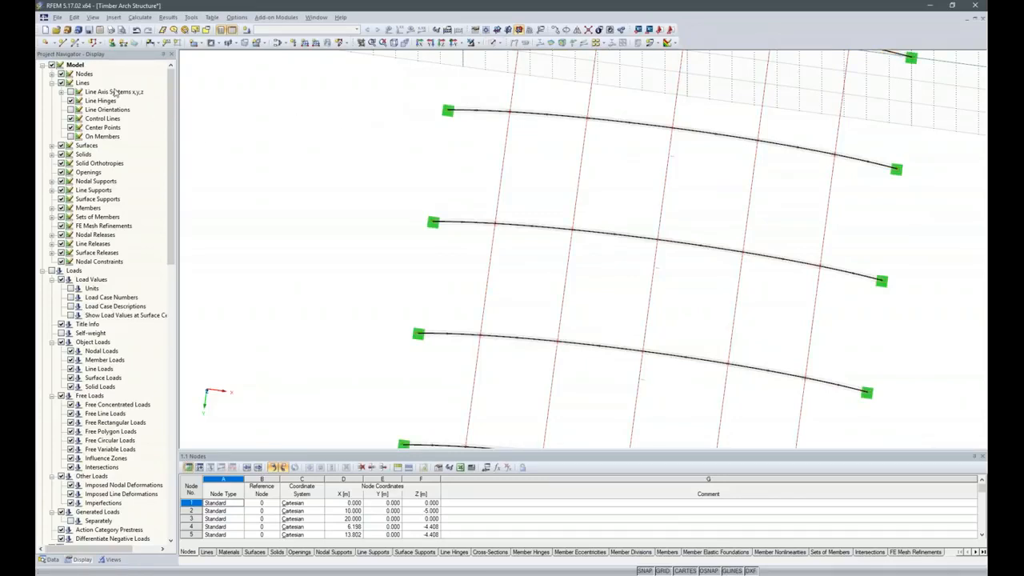
- Define a new tension member with the solid round section RD 16 in Steel S 235
click(79, 44)
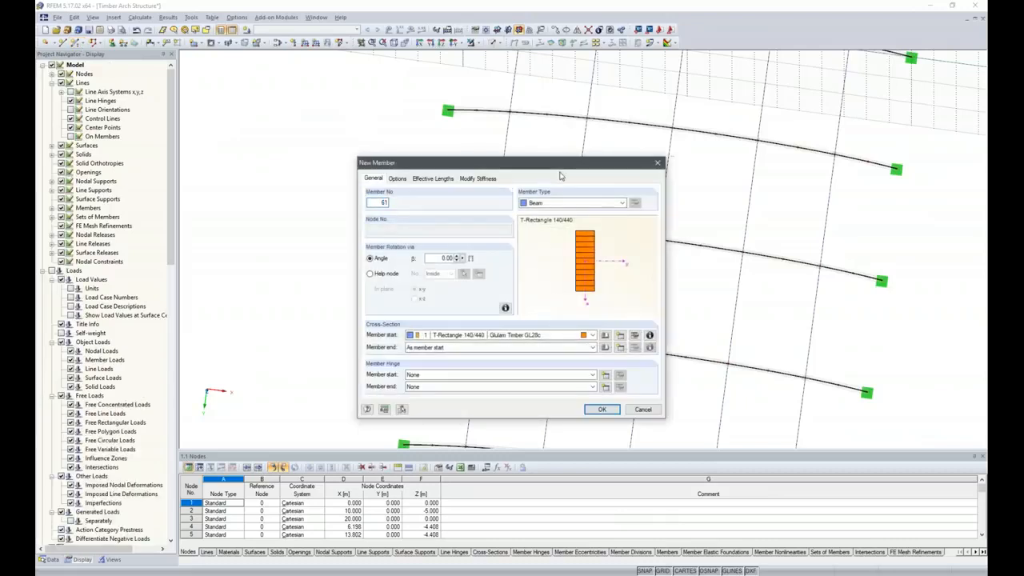
click(622, 204)
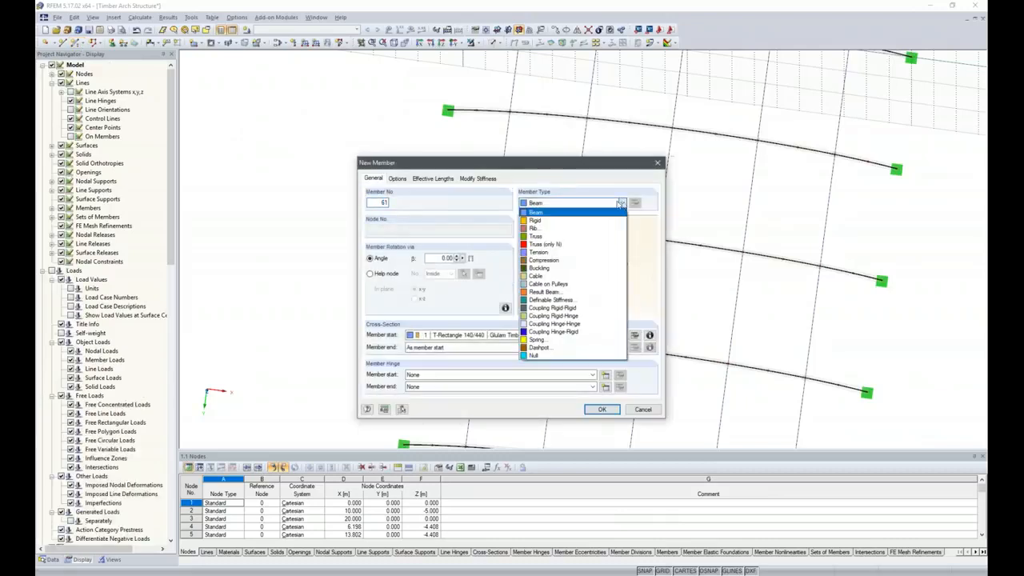
click(560, 245)
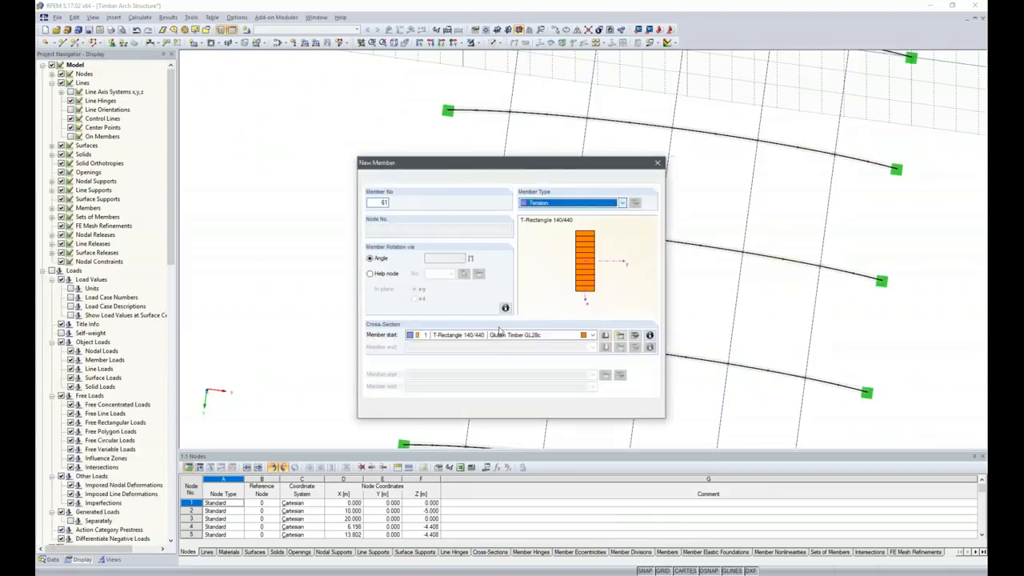
click(606, 335)
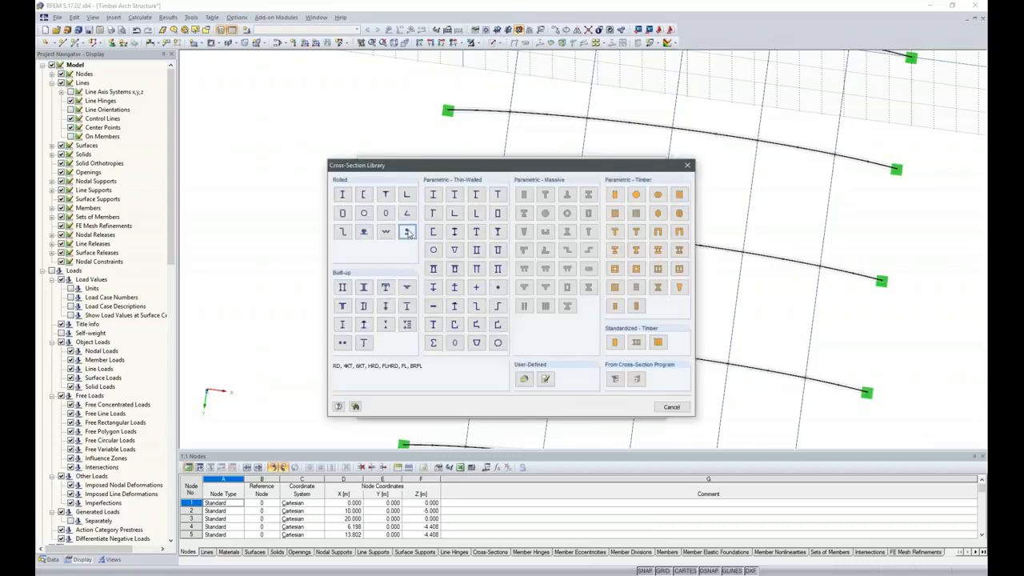
click(409, 234)
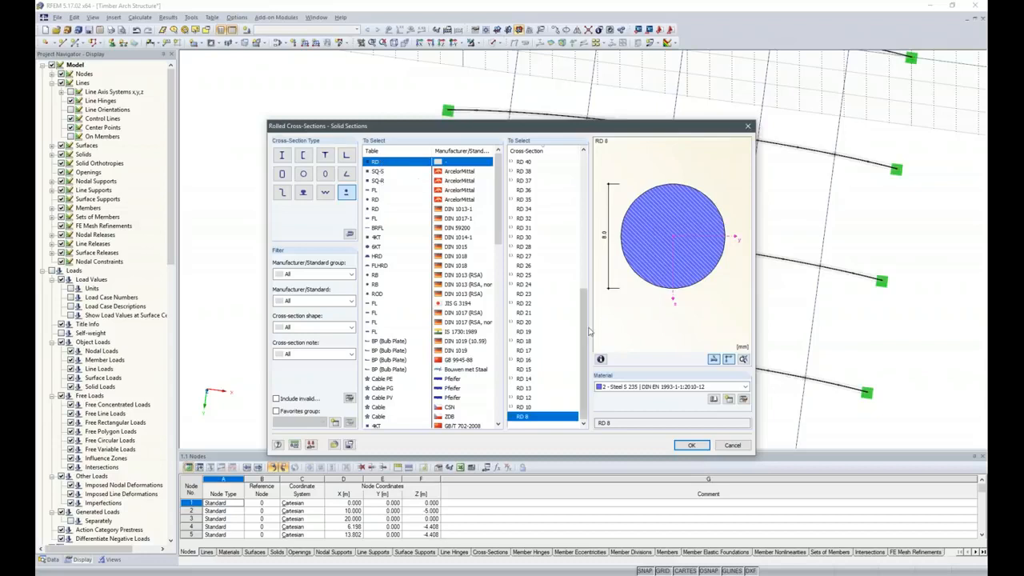
click(523, 362)
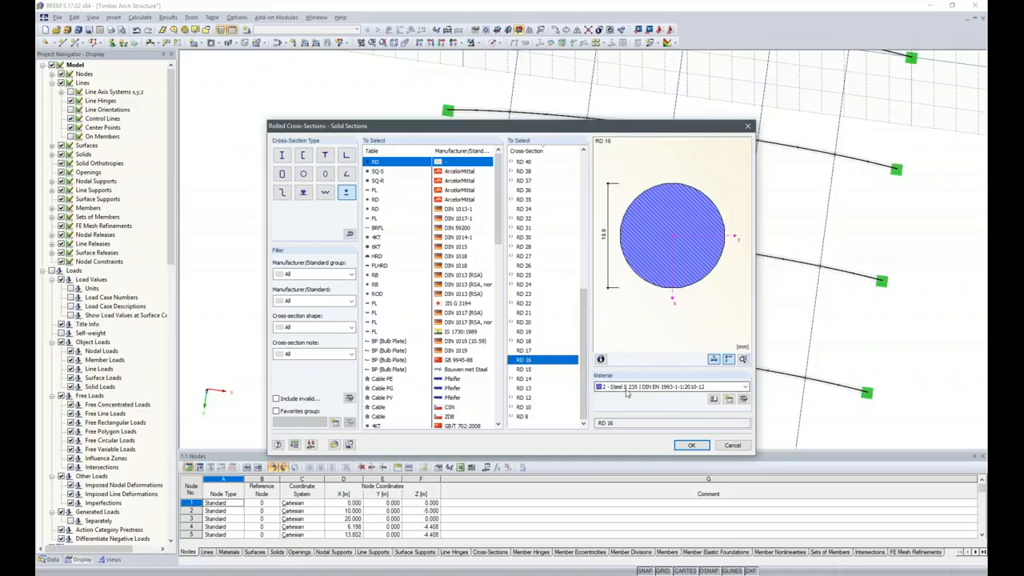
click(691, 445)
click(602, 409)
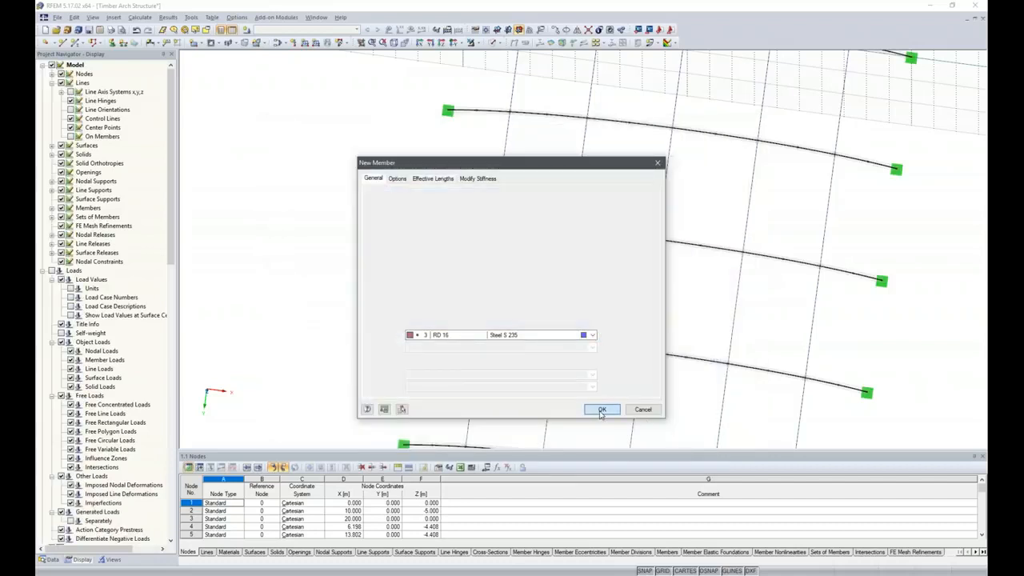
- Place parallel RD 16 tension diagonals between the second and third arches, joining purlin nodes across the bay down to the far support
scroll(520, 261, down, 1)
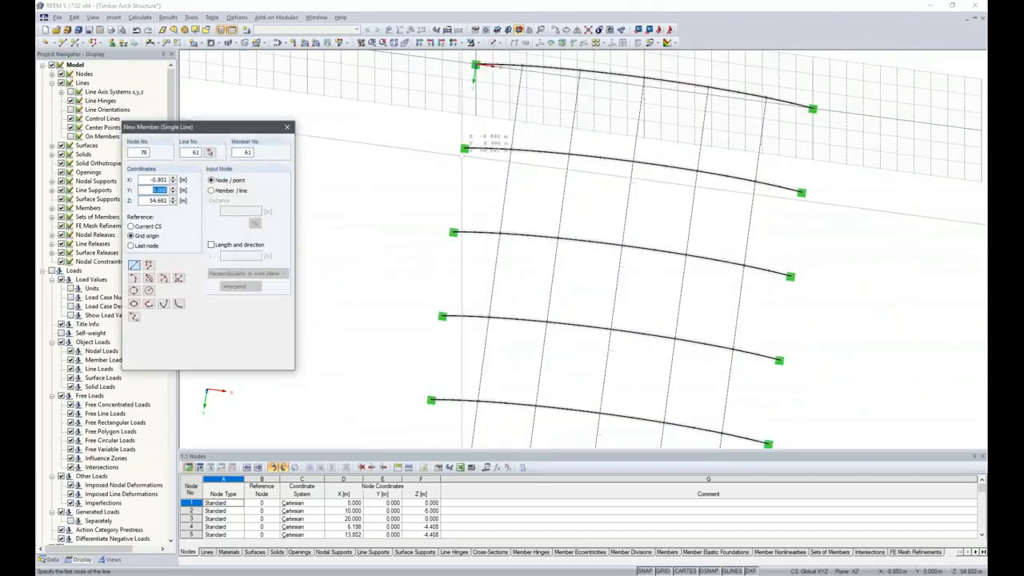
click(465, 148)
click(500, 233)
click(511, 150)
click(555, 232)
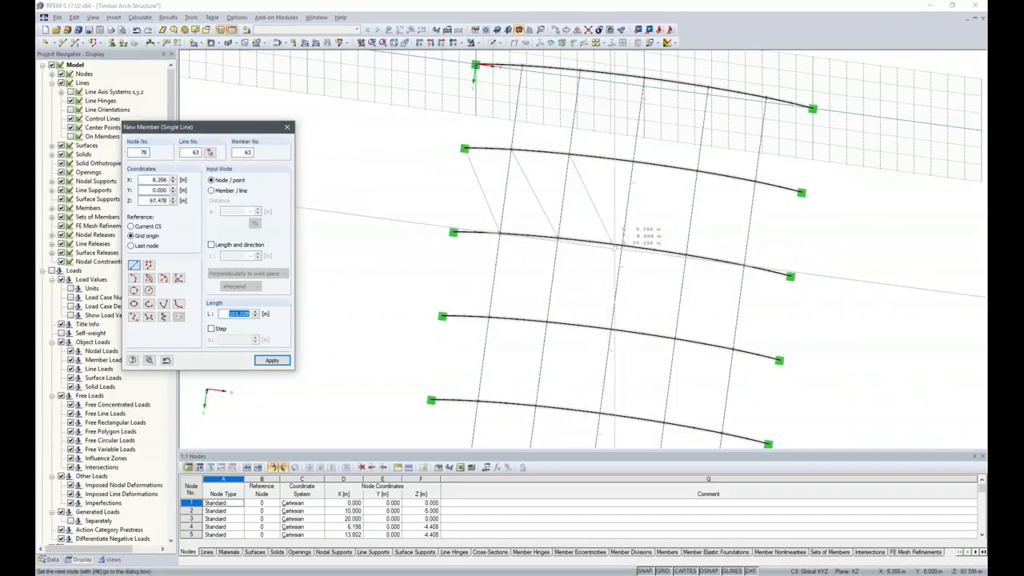
click(628, 158)
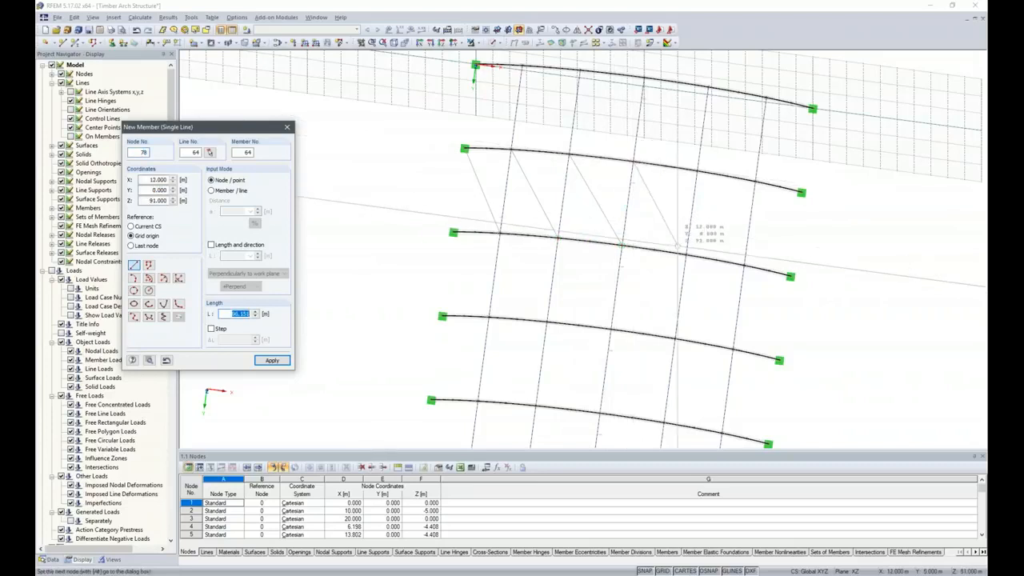
click(685, 255)
click(699, 171)
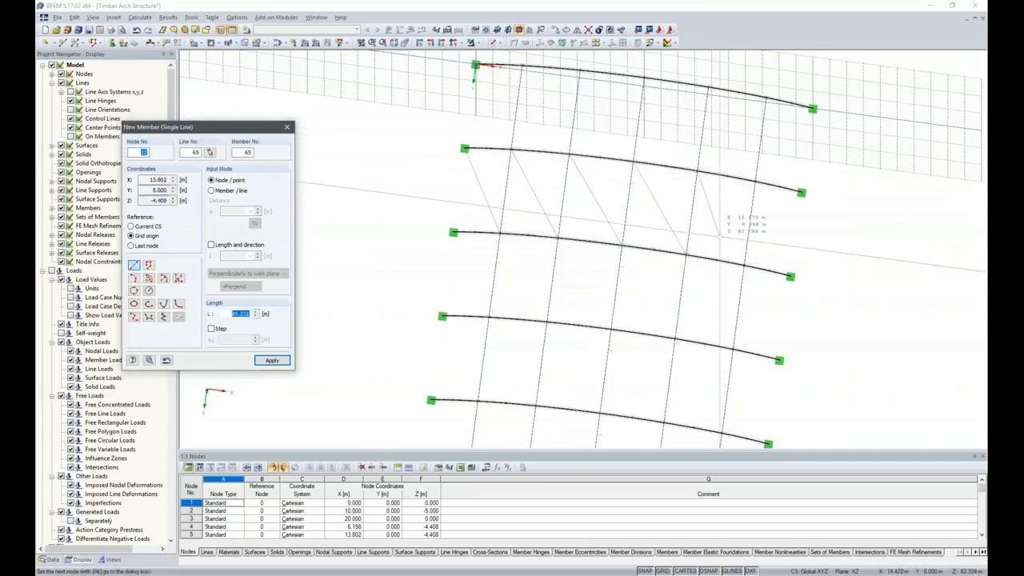
click(744, 265)
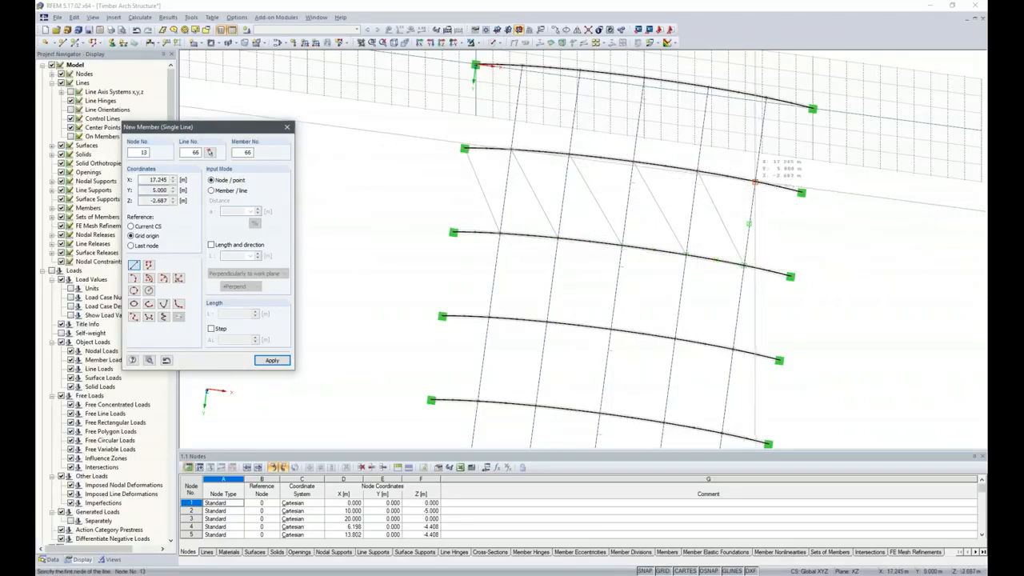
click(791, 276)
- Add the opposing RD 16 diagonals in the same bay to complete the X-bracing, and finish placing members
click(801, 193)
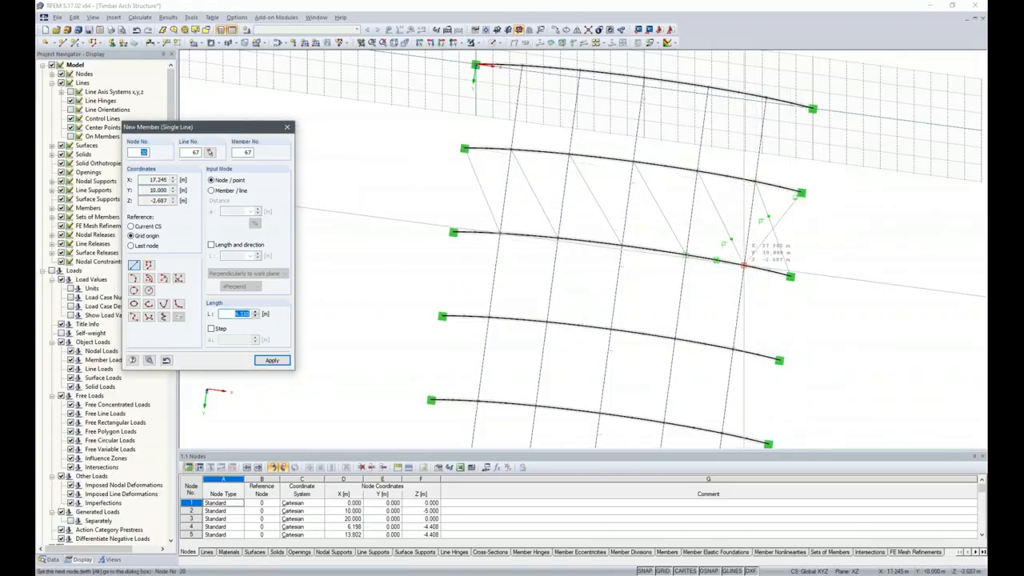
click(754, 185)
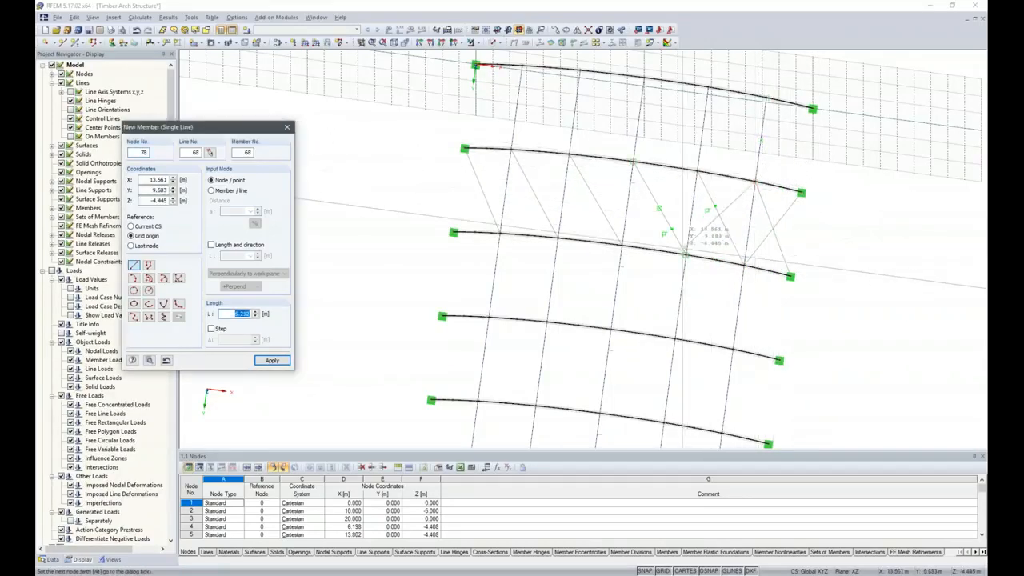
click(685, 255)
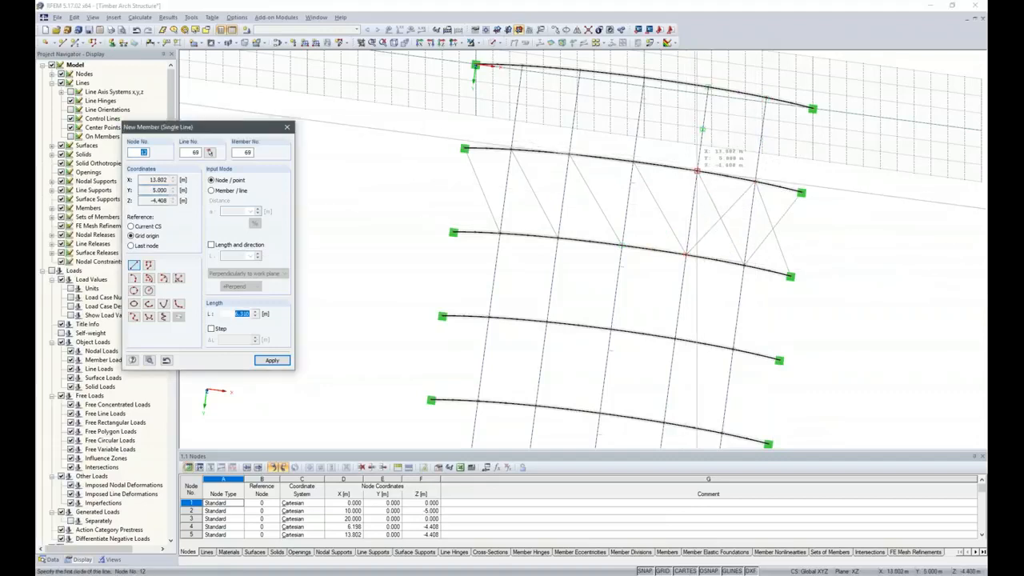
click(697, 171)
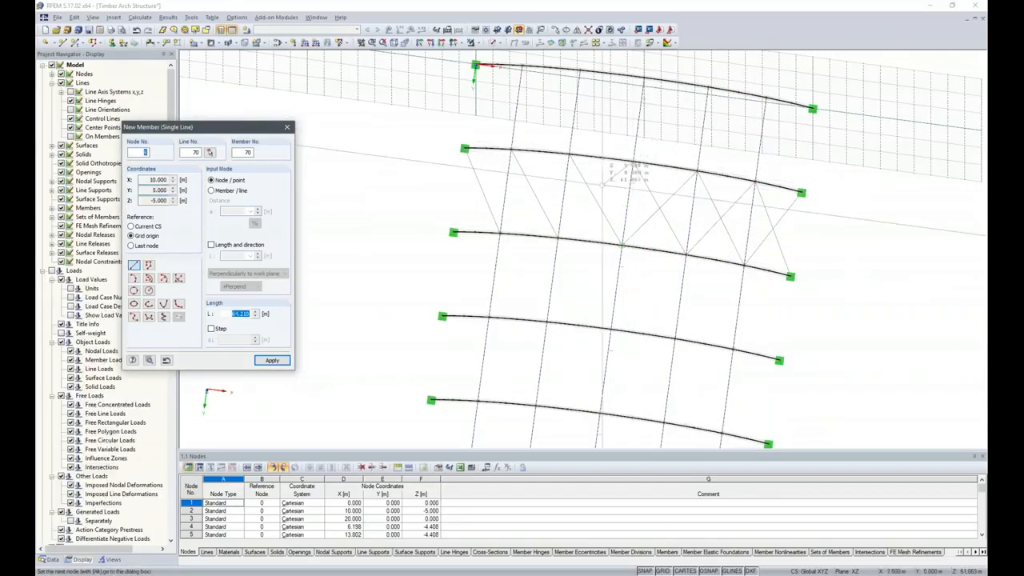
click(558, 237)
click(568, 153)
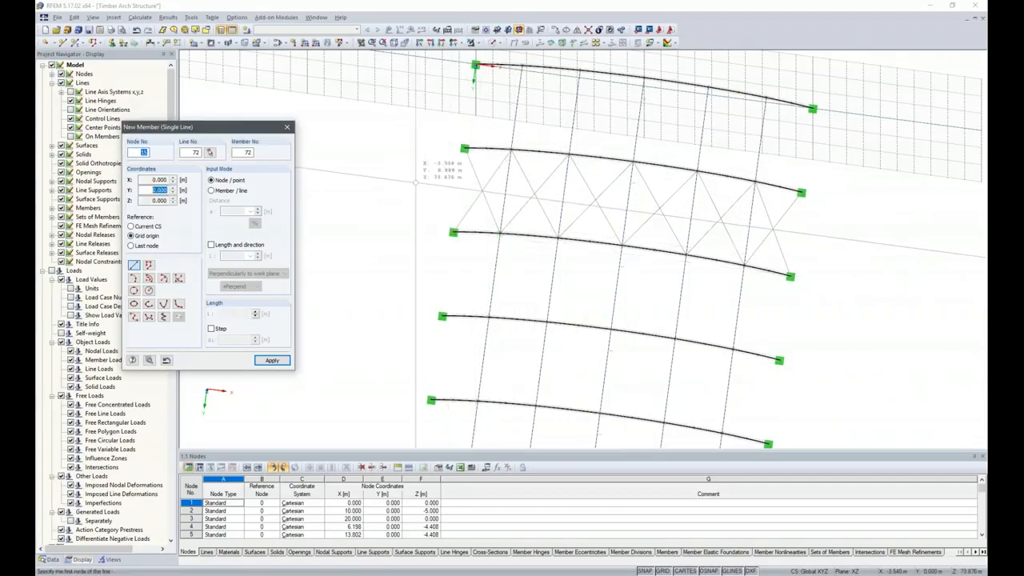
key(Escape)
- Switch the model from wireframe to solid rendered display and view the hall from its long side
middle_drag(379, 254, 930, 256)
ctrl+middle_drag(799, 341, 618, 357)
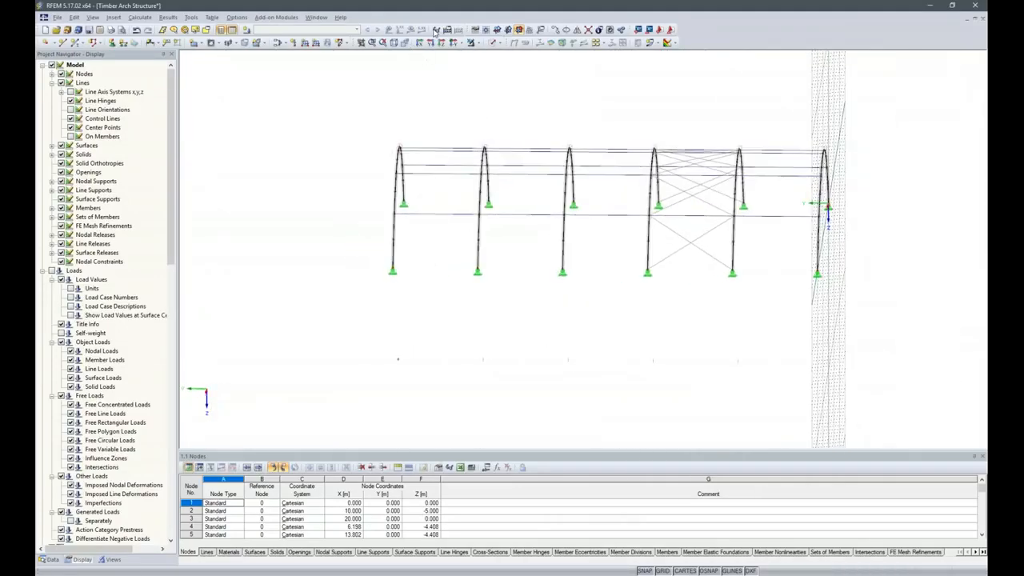
click(501, 43)
click(504, 65)
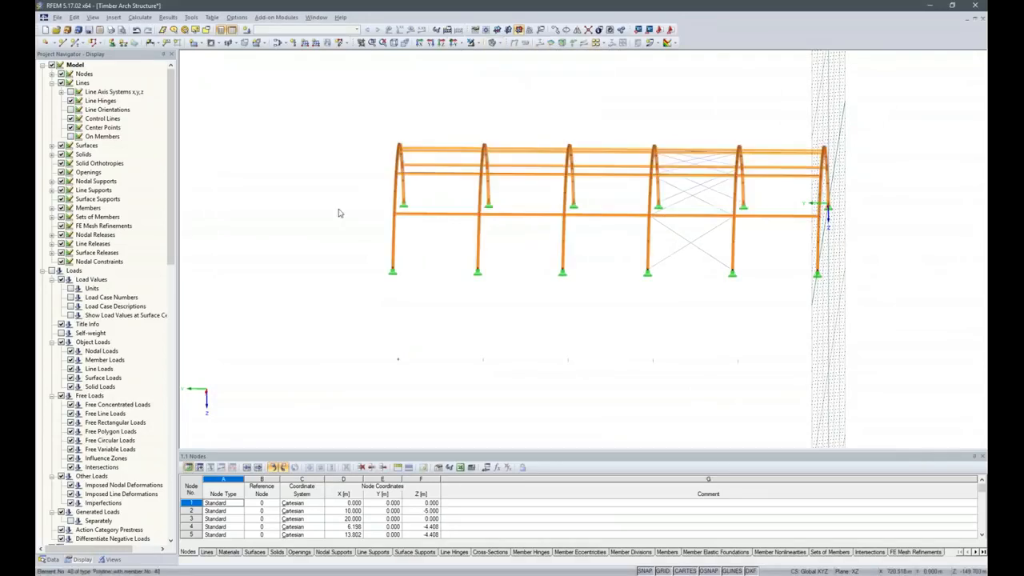
ctrl+middle_drag(765, 362, 774, 366)
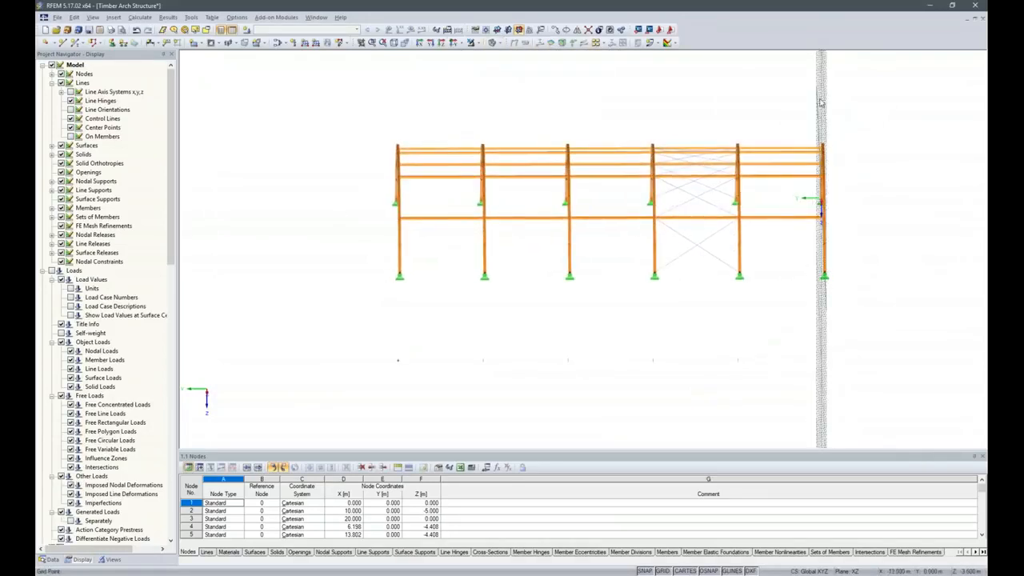
- Isolate the end arch at the coordinate origin using visibility by selected objects and view it in reverse Y-direction
drag(801, 88, 866, 355)
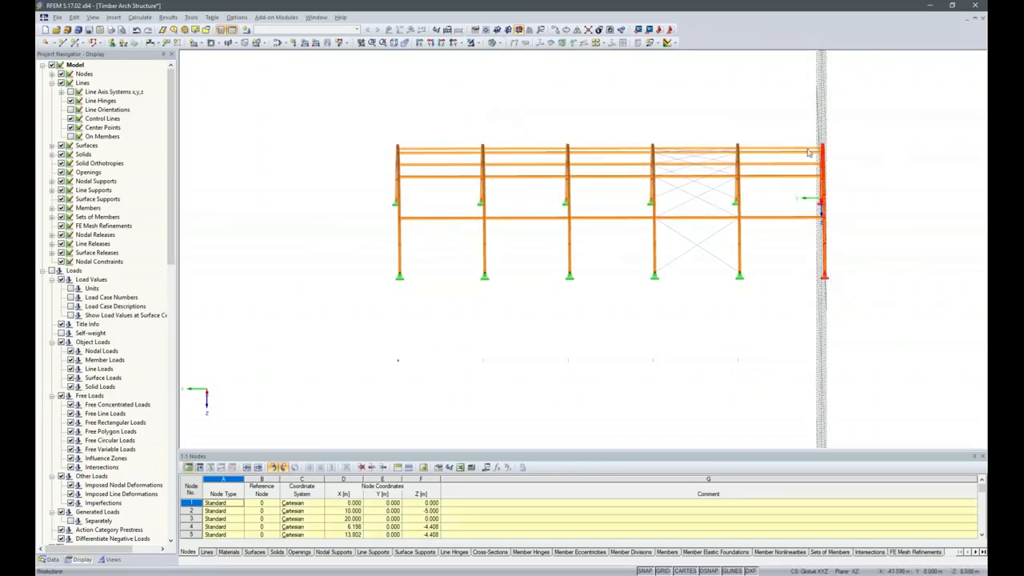
click(478, 43)
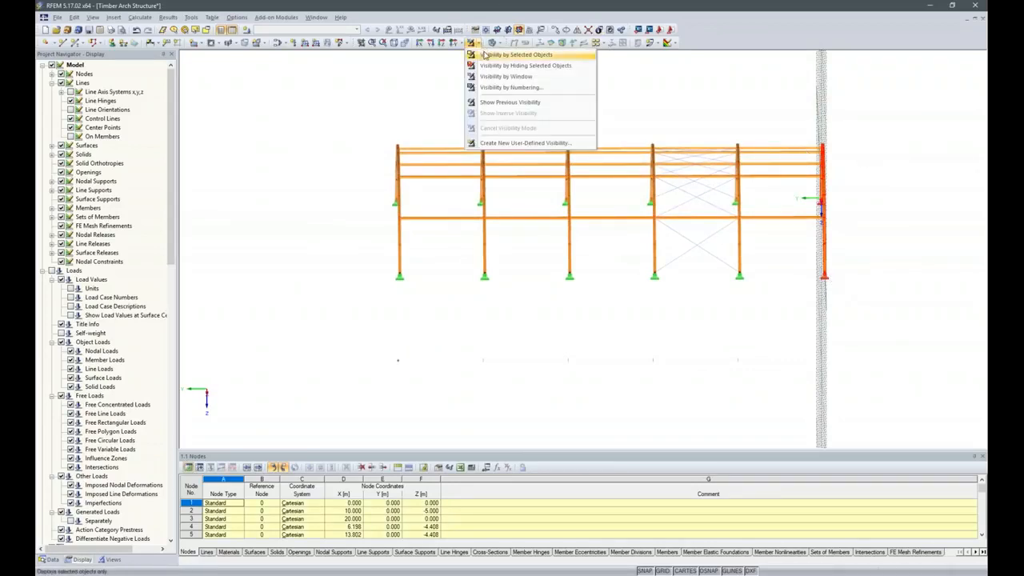
click(486, 56)
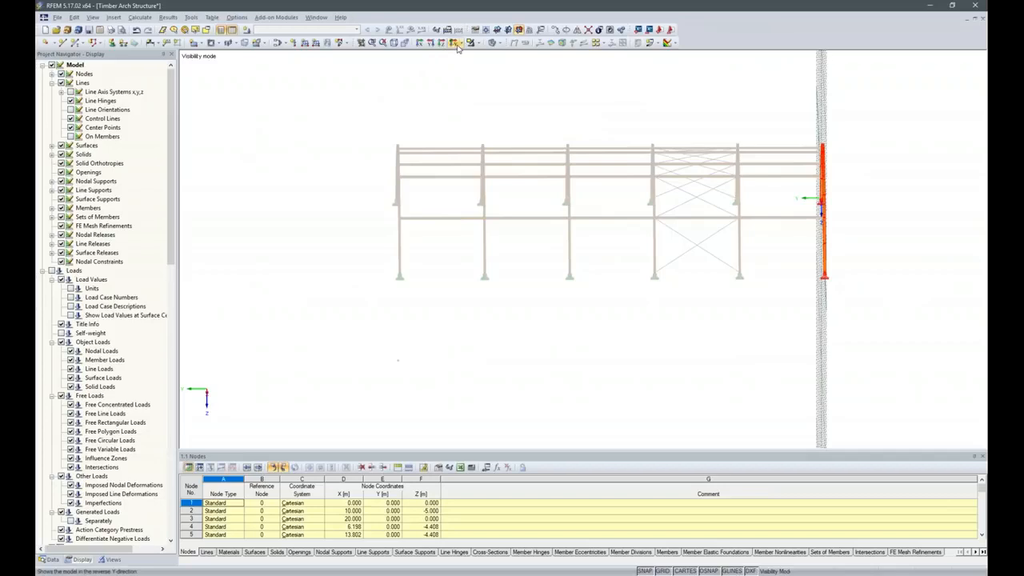
click(460, 44)
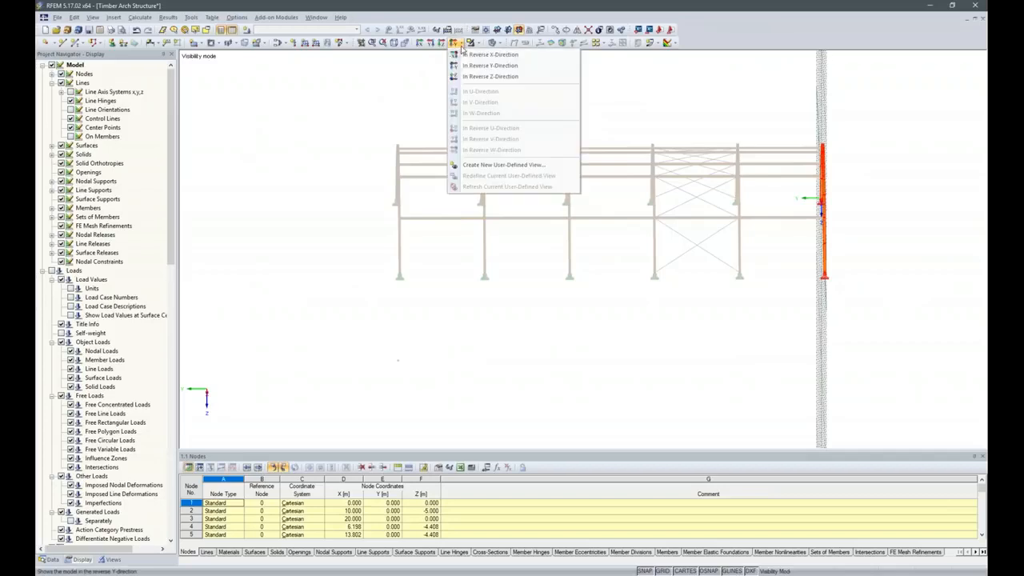
click(455, 43)
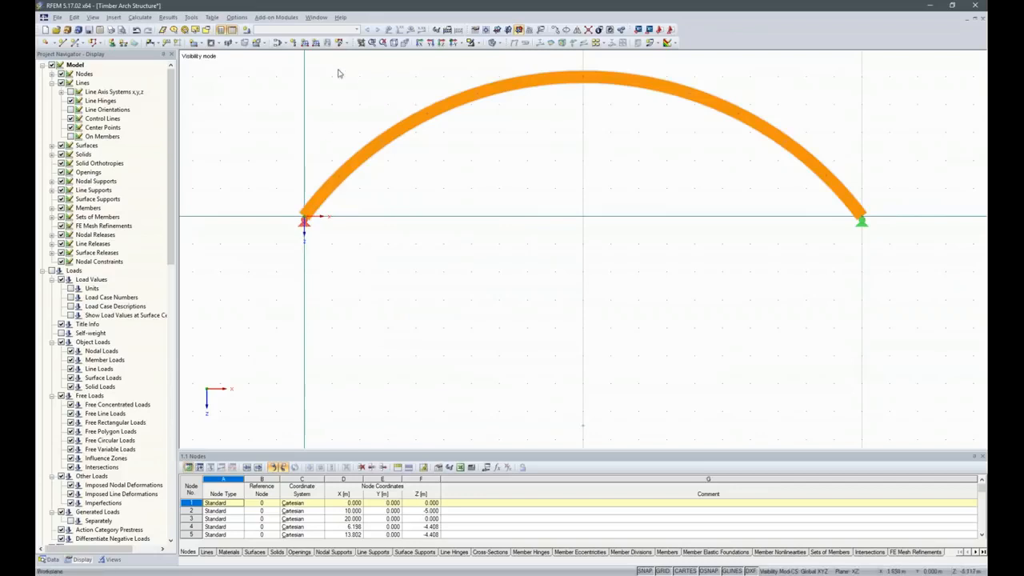
- Copy the support node at the origin 3 times with dx 5.000 m, without creating connecting lines between the copies
click(556, 30)
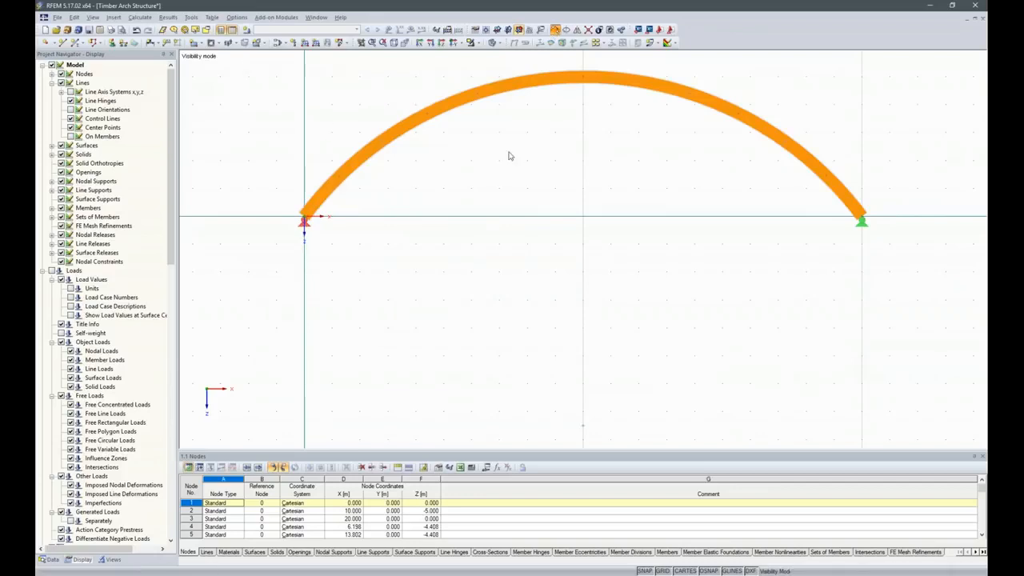
text(5)
double_click(388, 309)
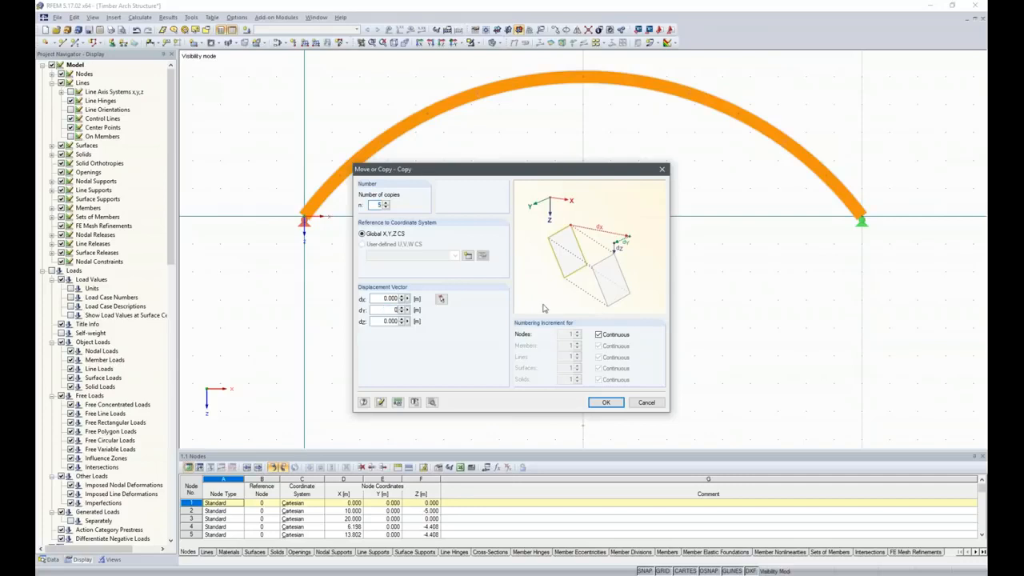
double_click(381, 297)
click(432, 403)
click(362, 174)
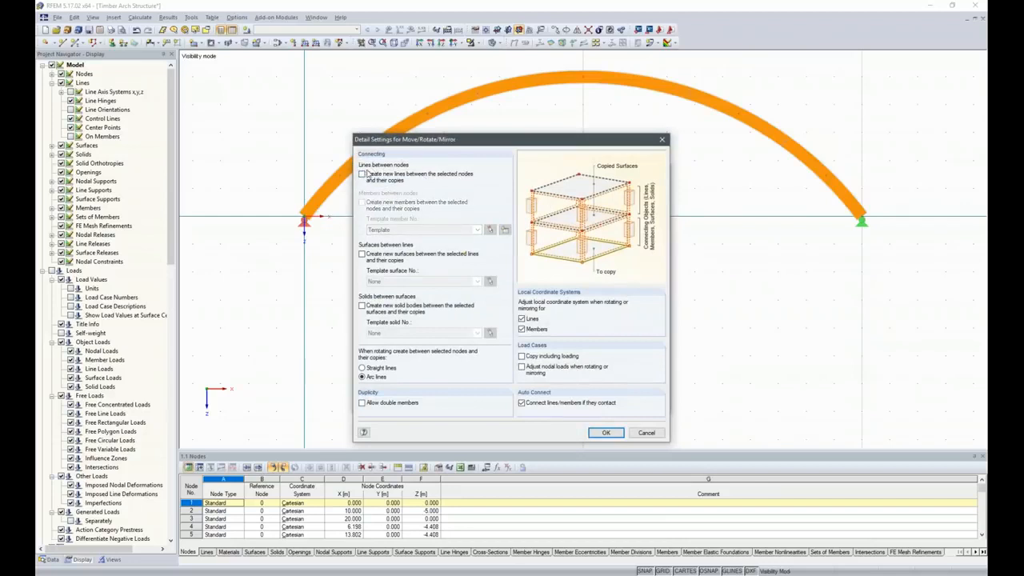
click(606, 432)
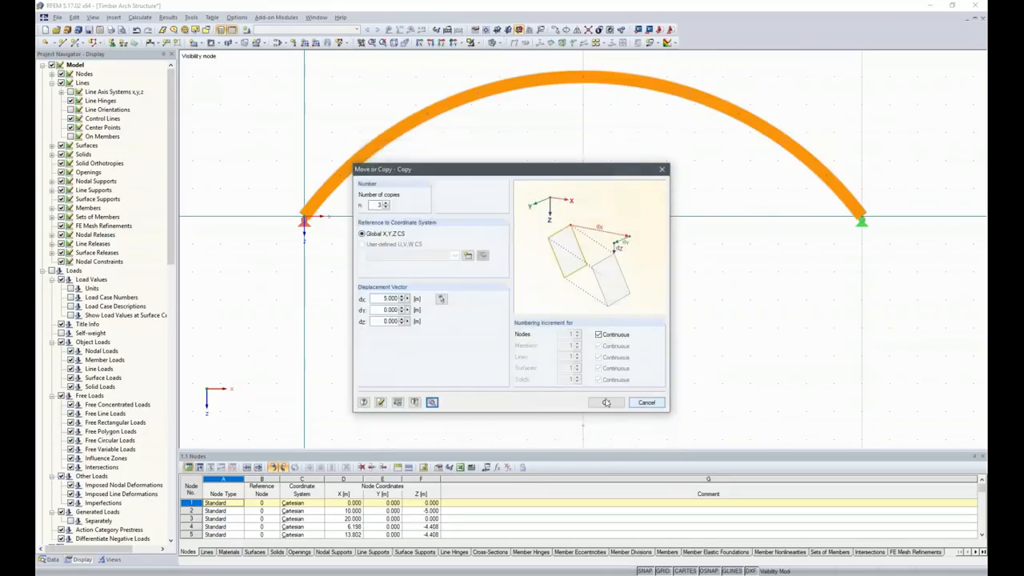
click(607, 403)
click(631, 327)
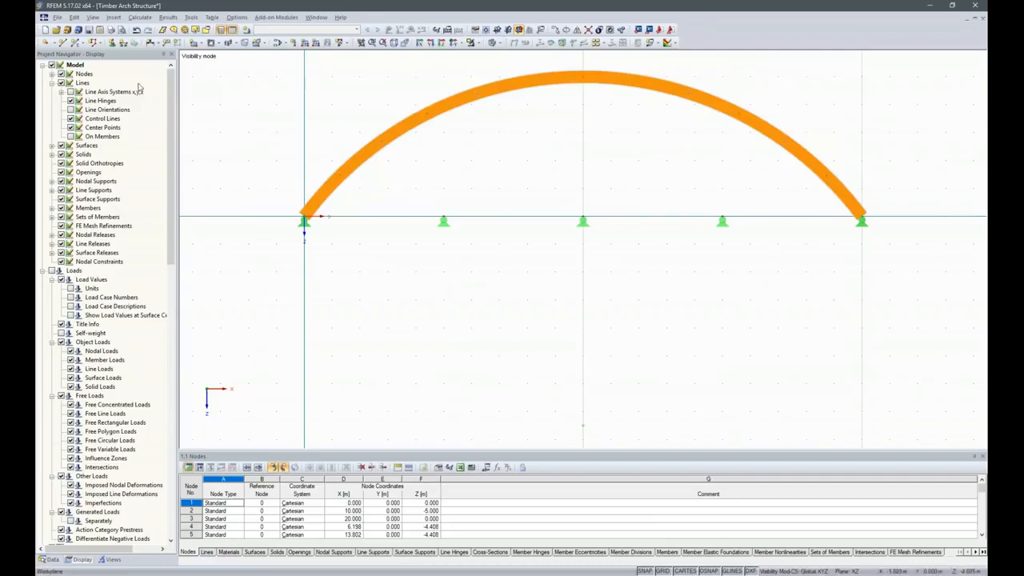
- Define a new Beam member with a 100/200 mm rectangular timber cross-section in Glulam Timber GL28c
click(72, 43)
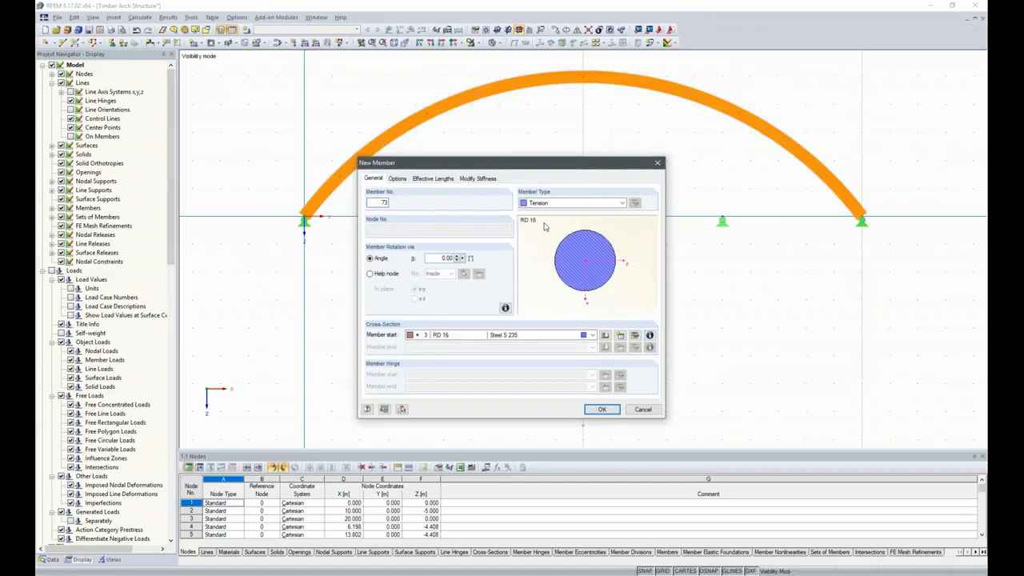
click(620, 202)
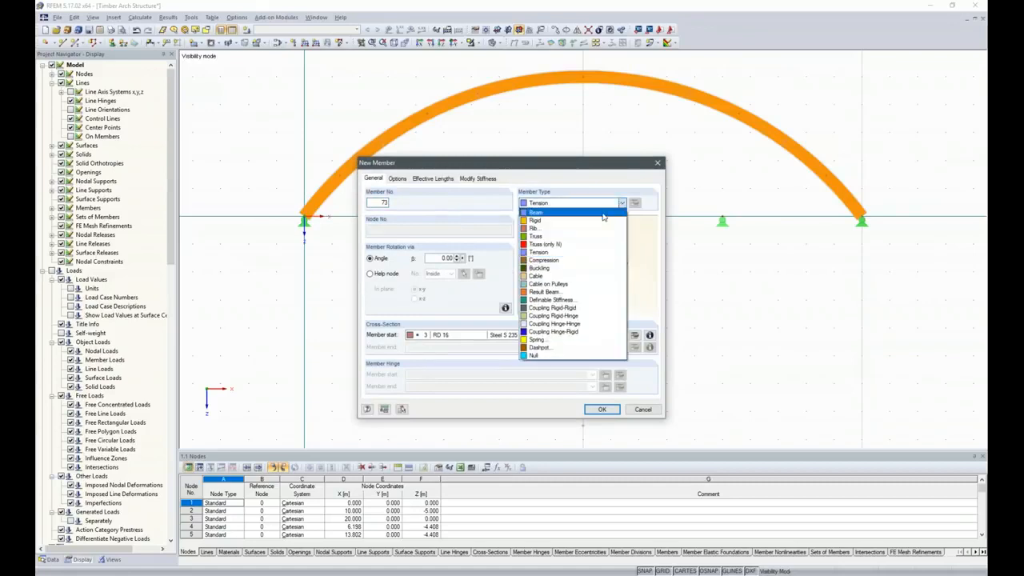
click(560, 209)
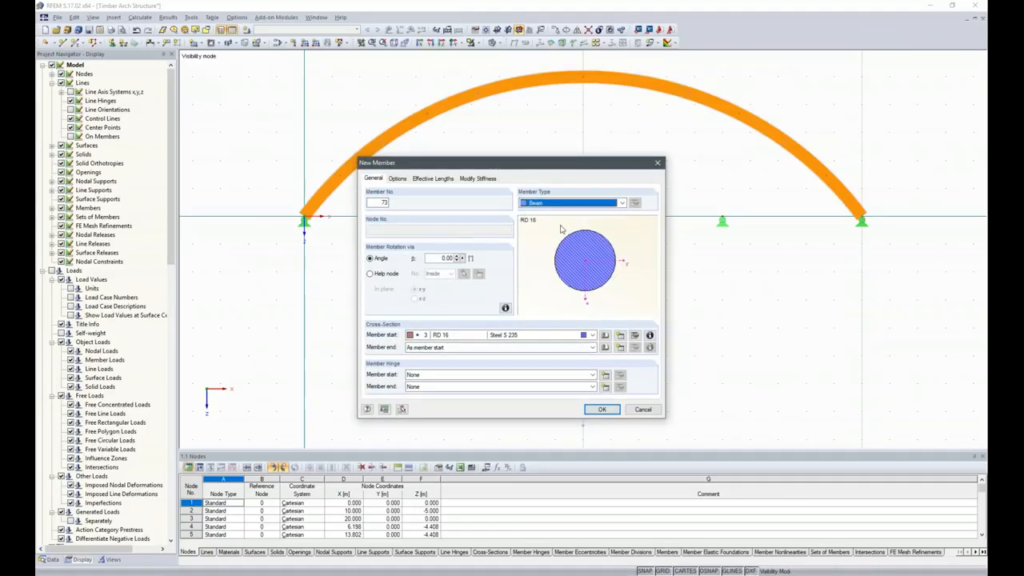
click(606, 335)
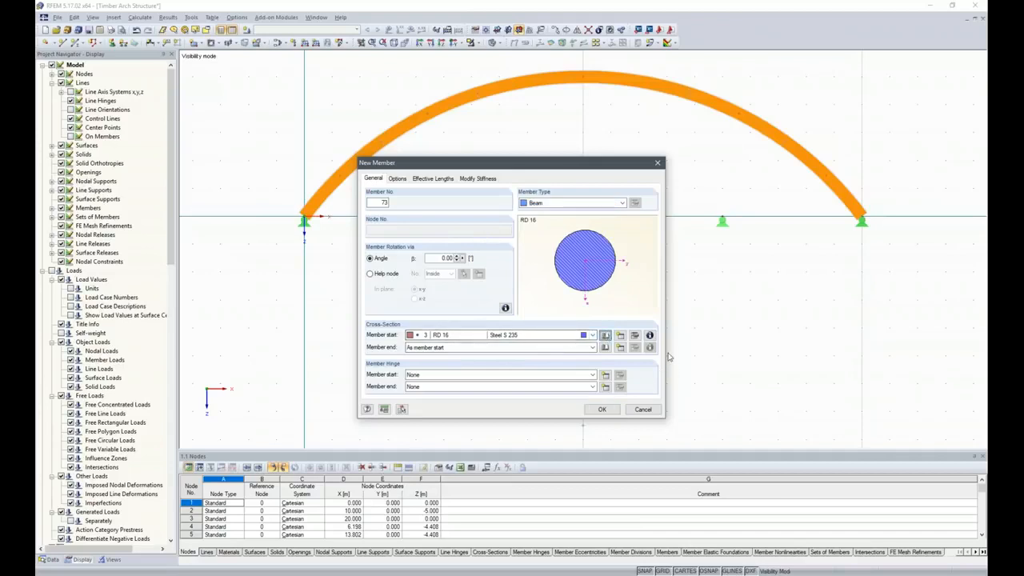
click(605, 336)
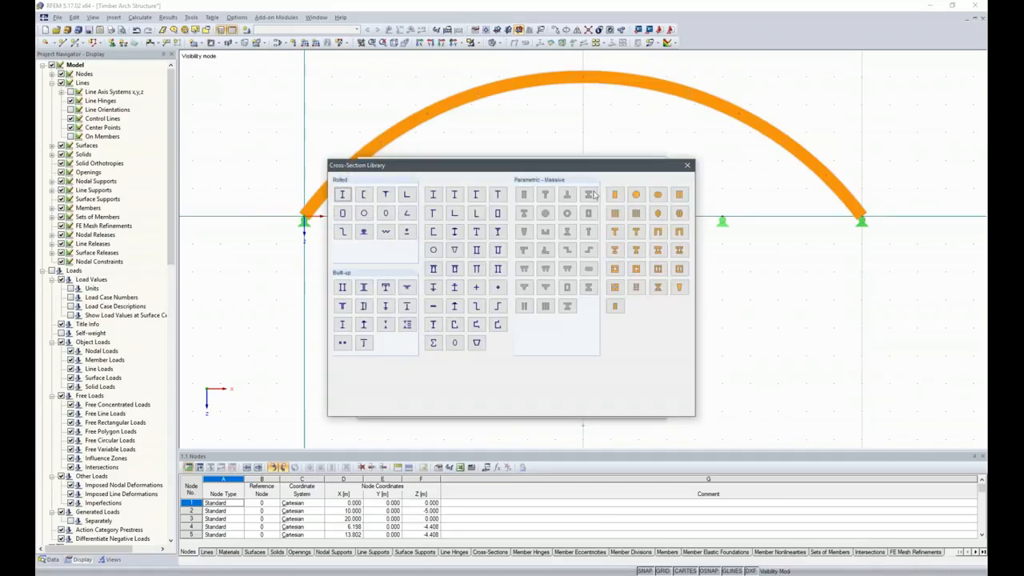
click(613, 195)
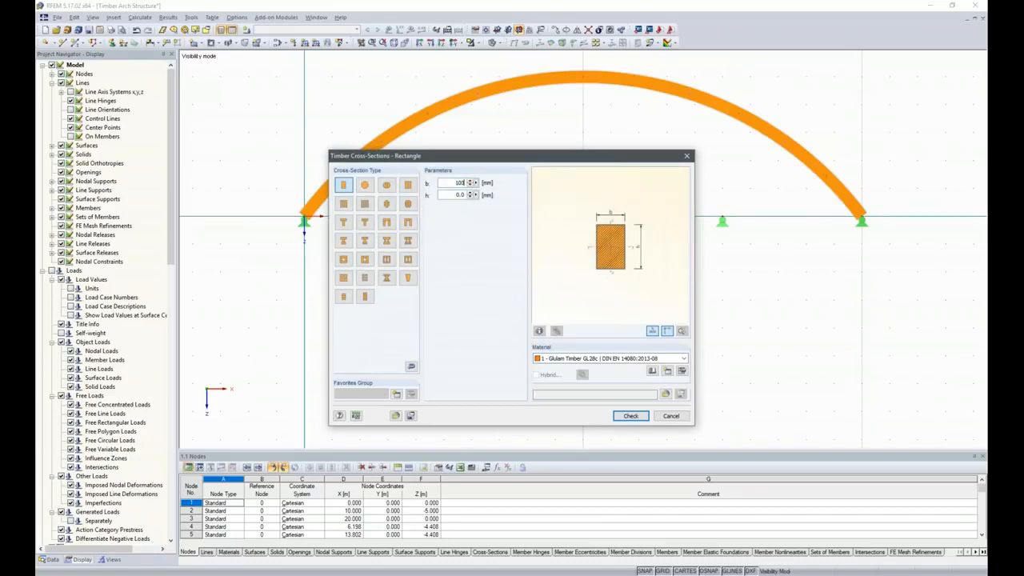
text(120)
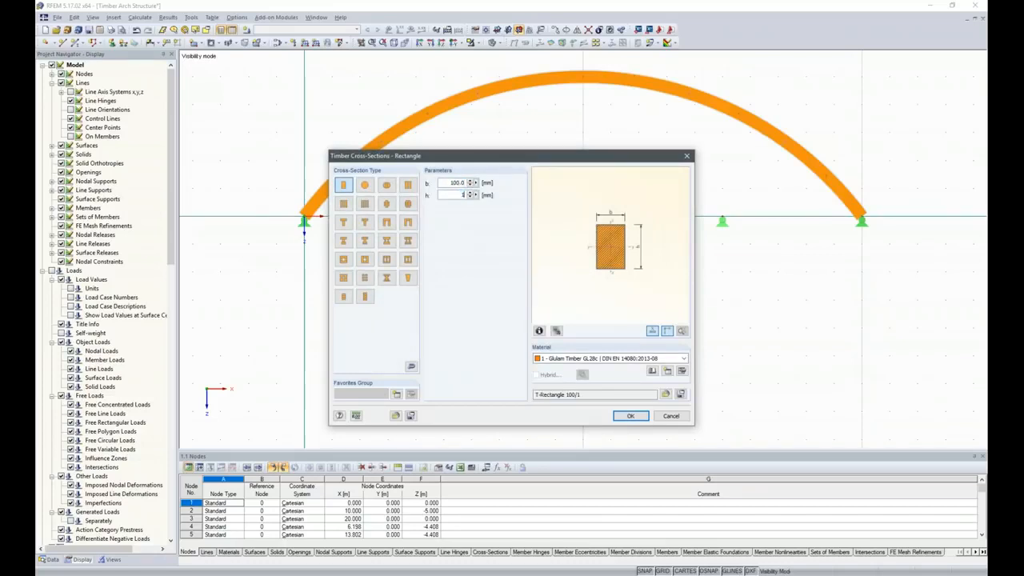
key(BackSpace)
key(BackSpace)
text(200)
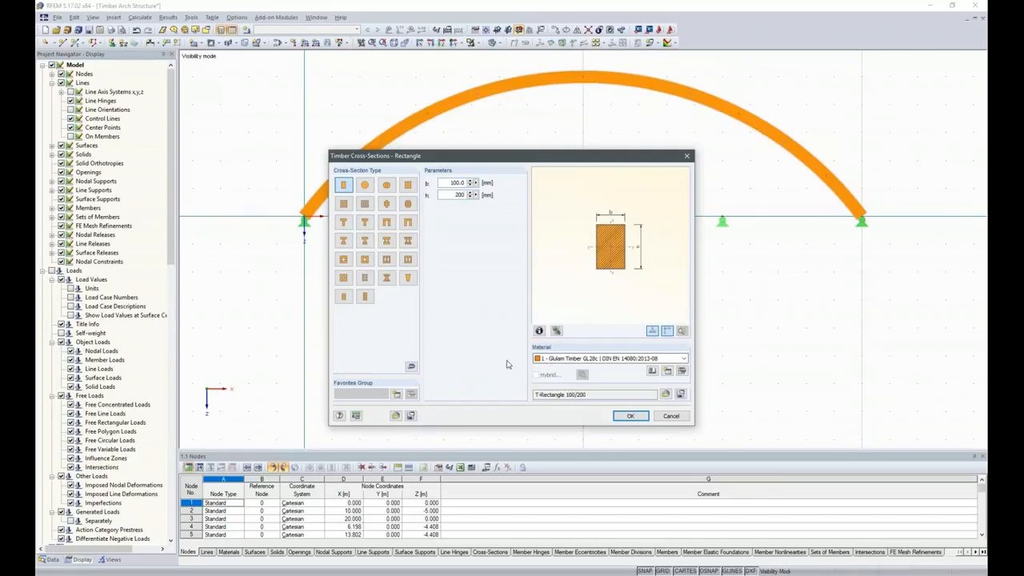
click(631, 416)
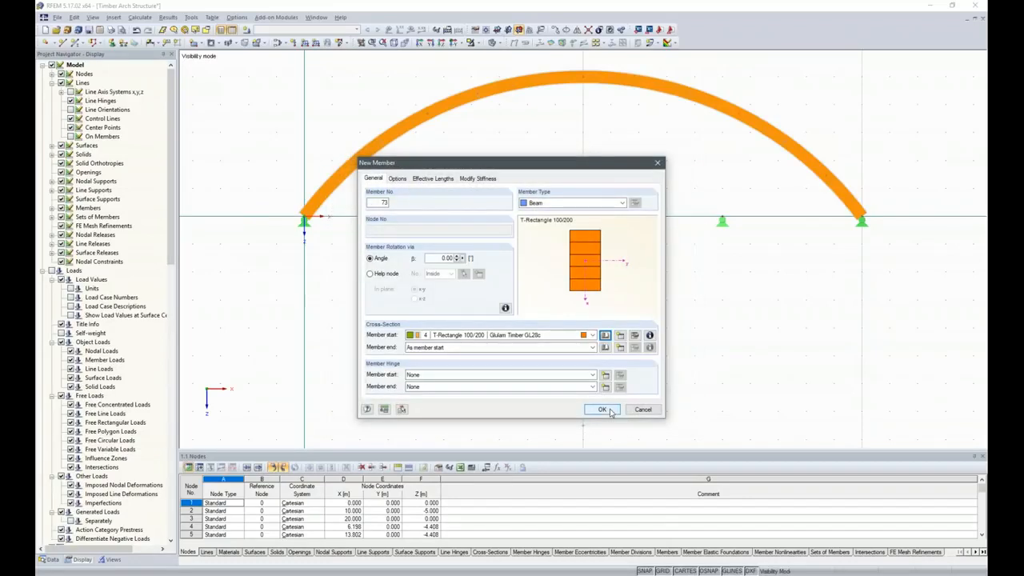
- Draw a column member rotated 90° from the support at X 5.000 m and align its top node vertically at Z -1.000 m
click(429, 259)
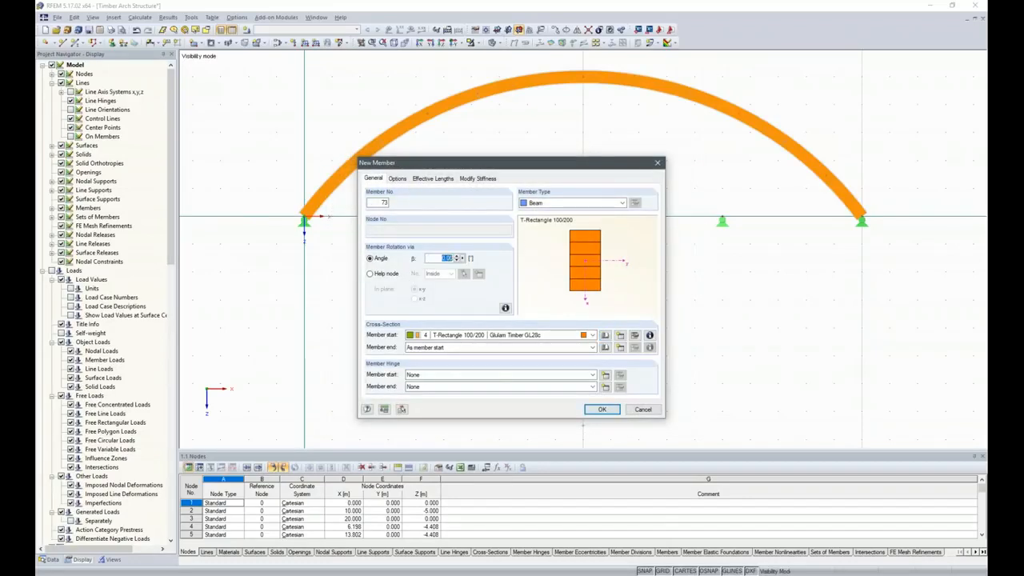
text(90)
click(602, 409)
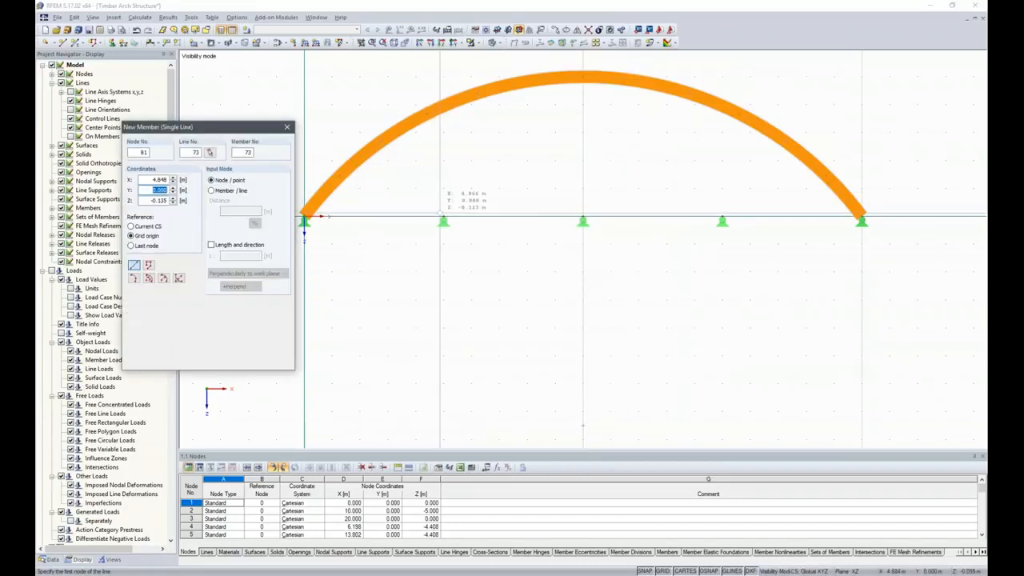
click(444, 216)
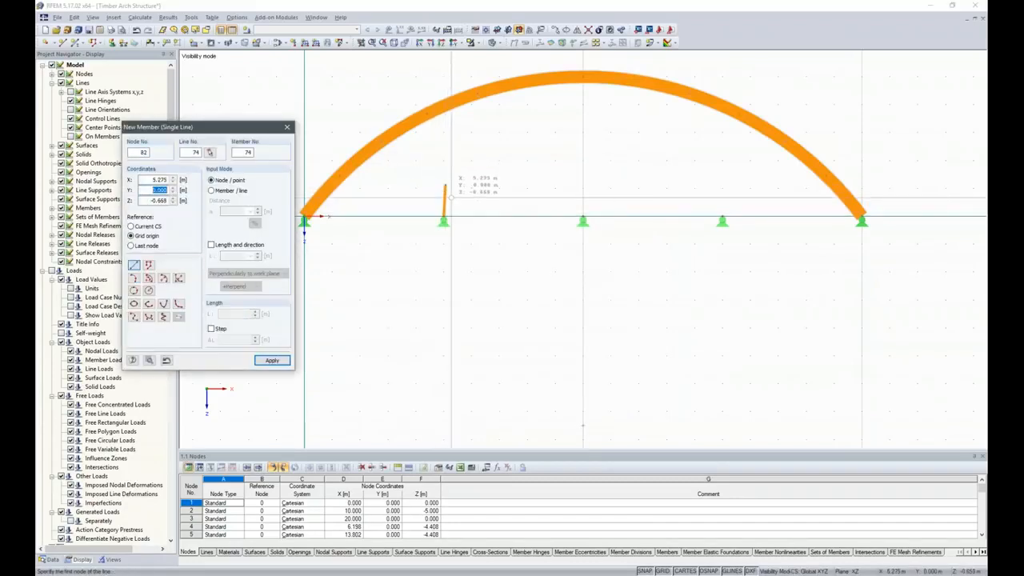
click(445, 185)
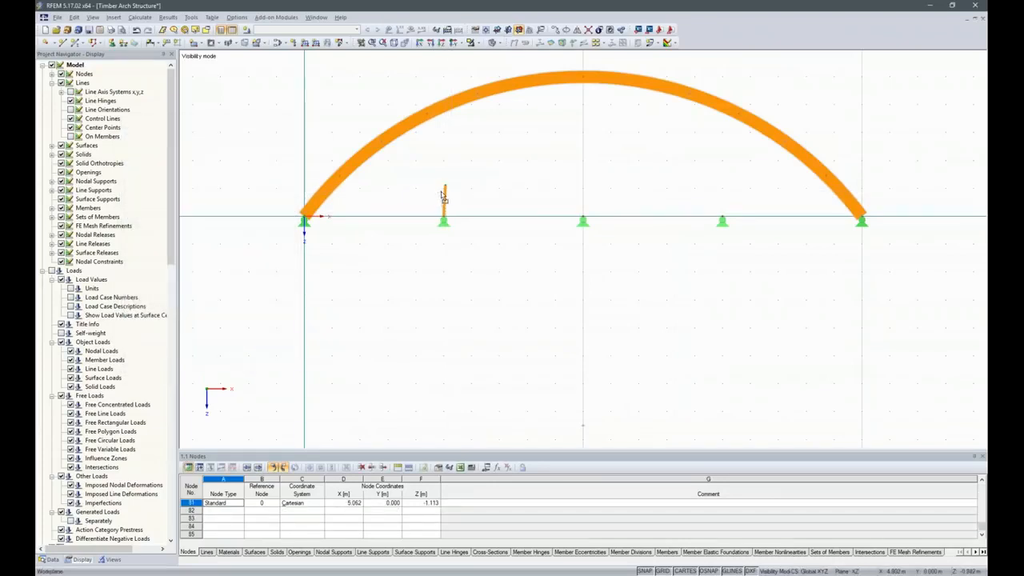
scroll(445, 184, up, 4)
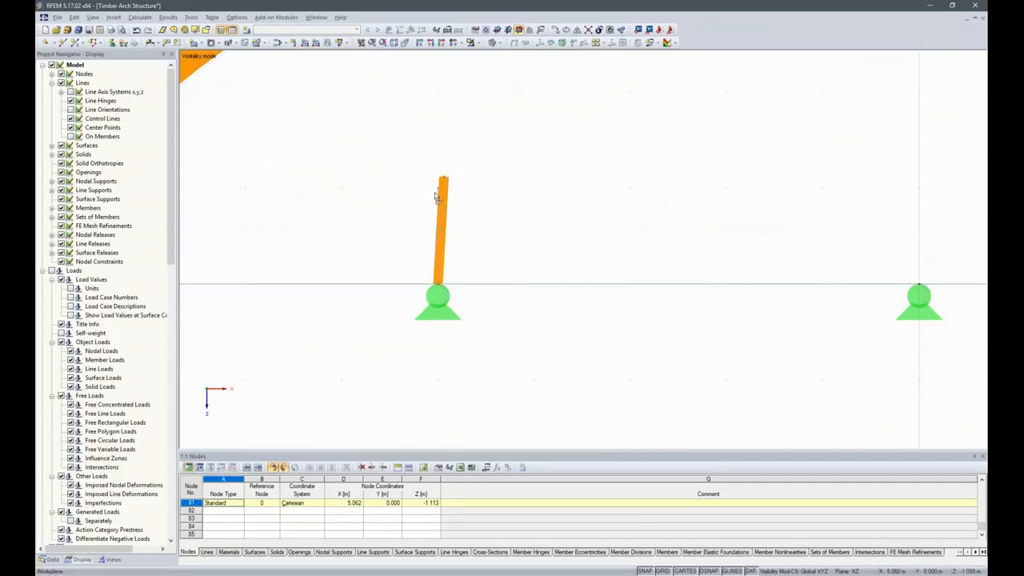
drag(438, 190, 437, 191)
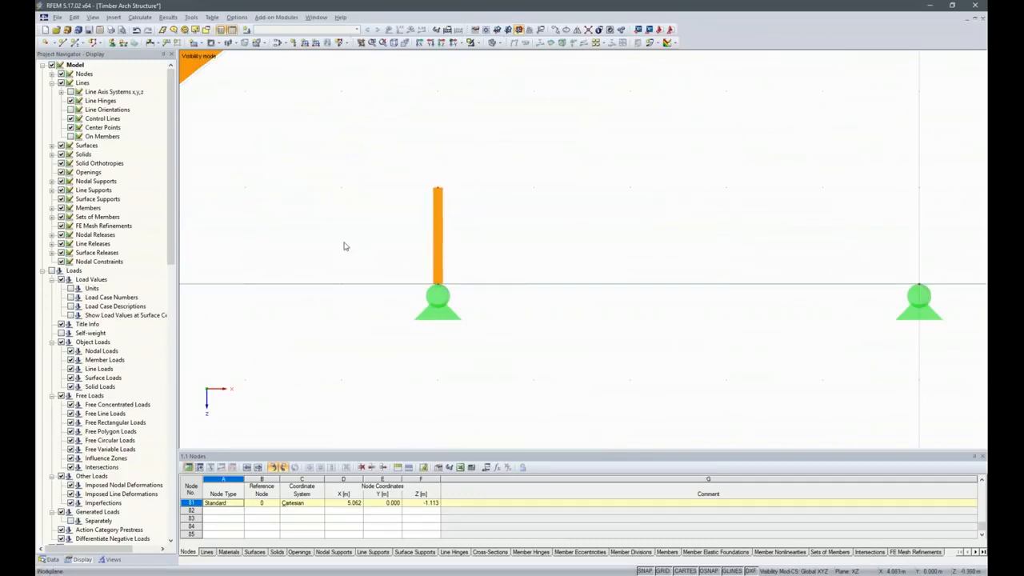
- Draw two more 1 m columns with the 100/200 mm GL28c section upward from the supports at X 10.000 m and X 15.000 m
scroll(308, 286, down, 2)
click(76, 43)
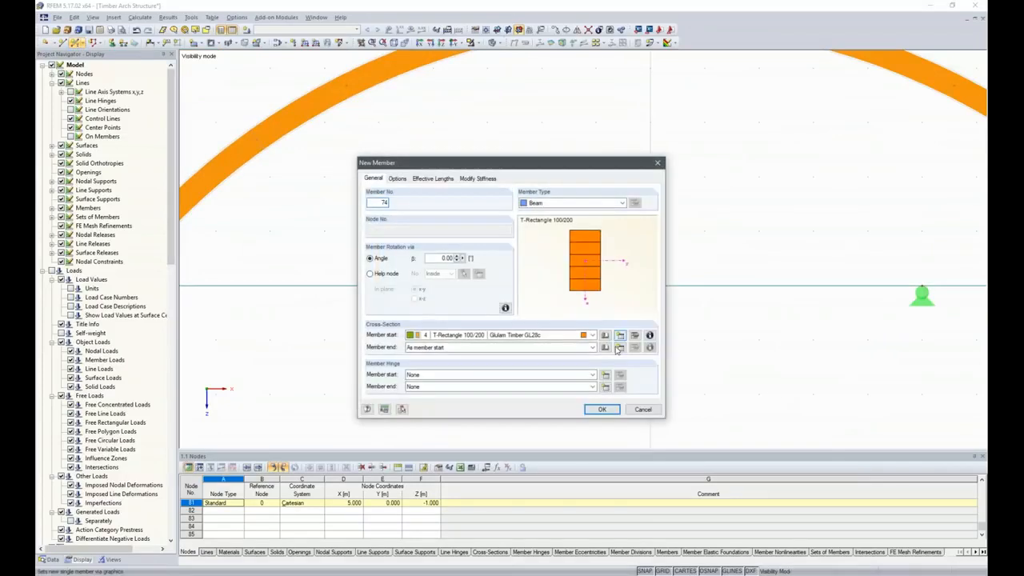
click(613, 413)
click(649, 304)
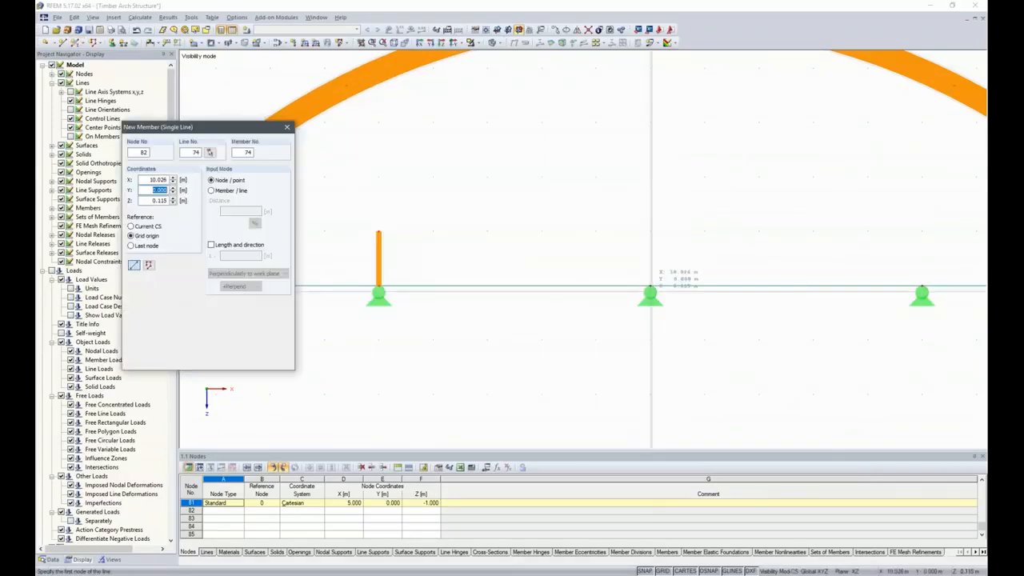
click(652, 230)
click(923, 289)
click(922, 232)
key(Escape)
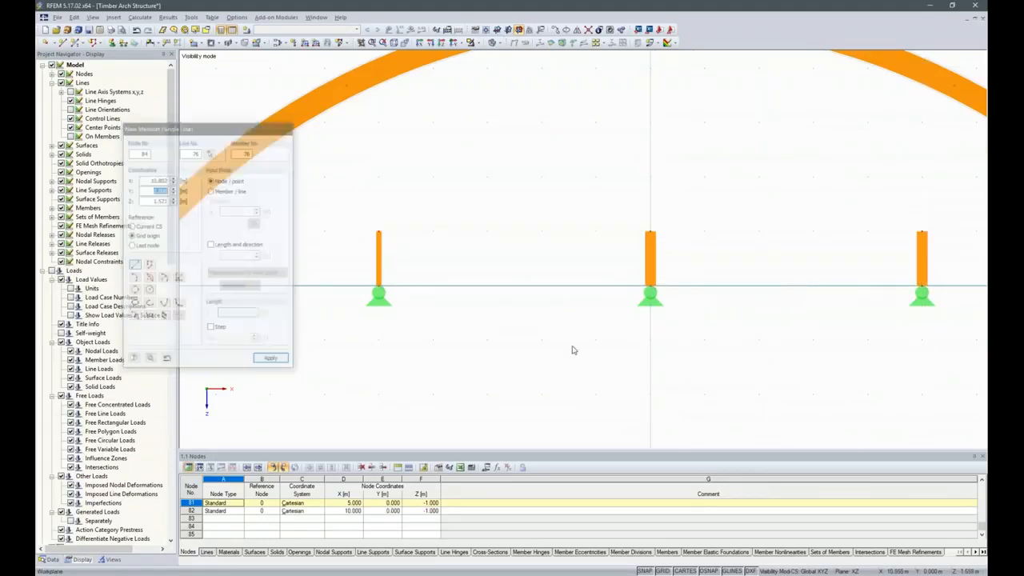
- Set the member rotation angle of the columns at X 10 m and X 15 m to 90°
scroll(562, 336, down, 5)
scroll(621, 295, up, 2)
scroll(457, 396, up, 1)
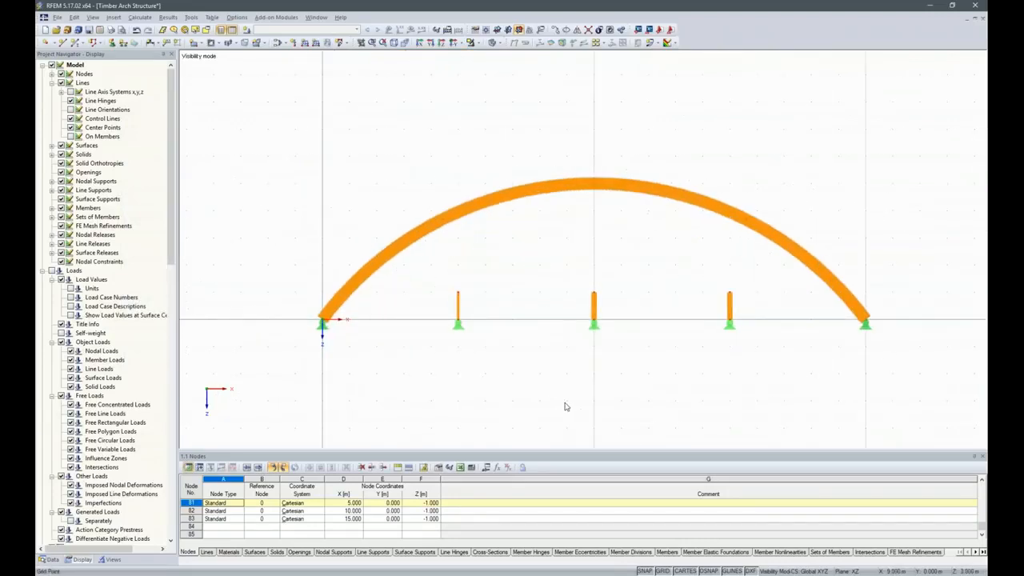
drag(749, 304, 585, 291)
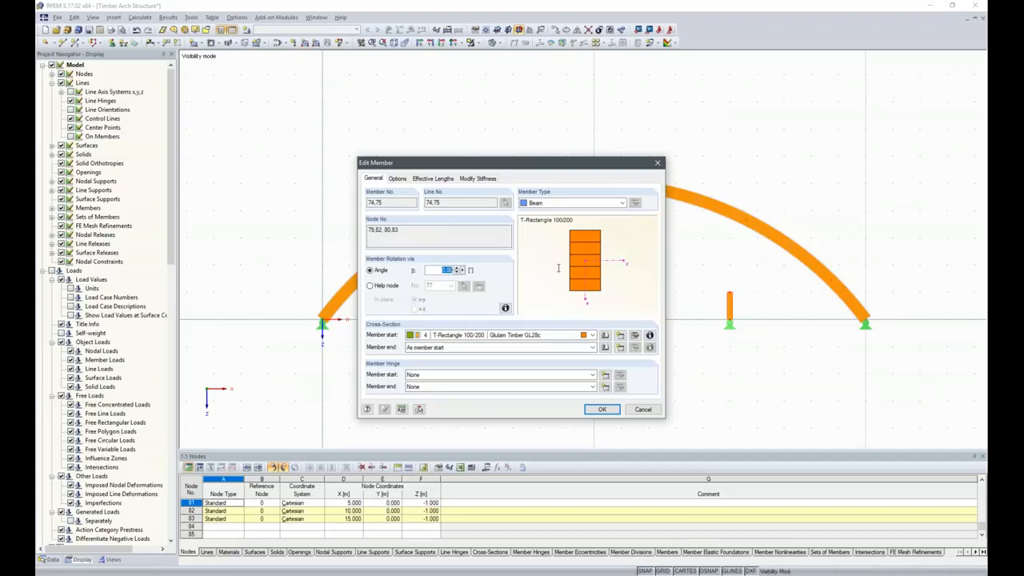
text(90)
key(Return)
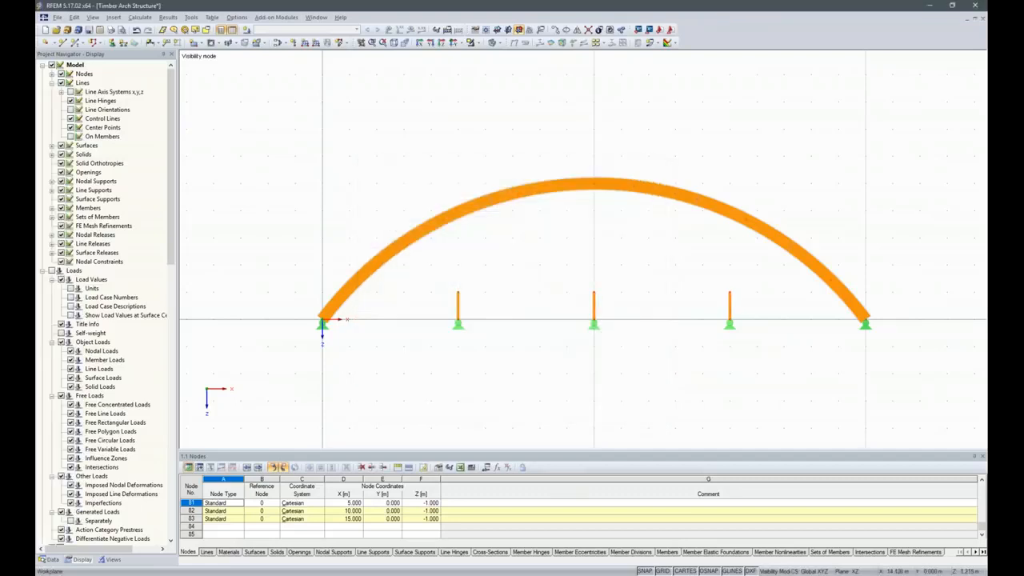
- Extend all three columns at member end j to the next member or line, dividing the target member
drag(753, 304, 411, 282)
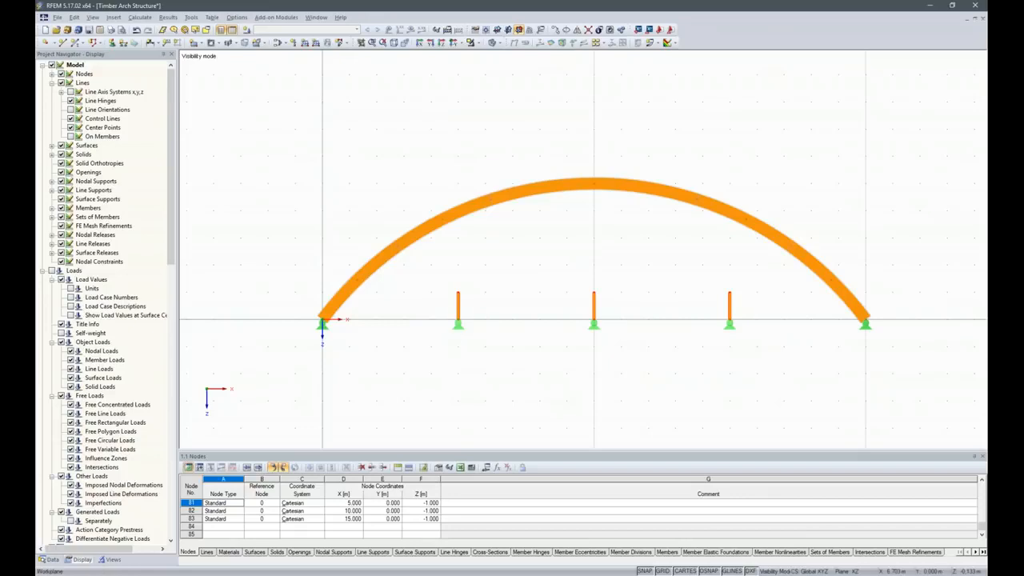
right_click(459, 303)
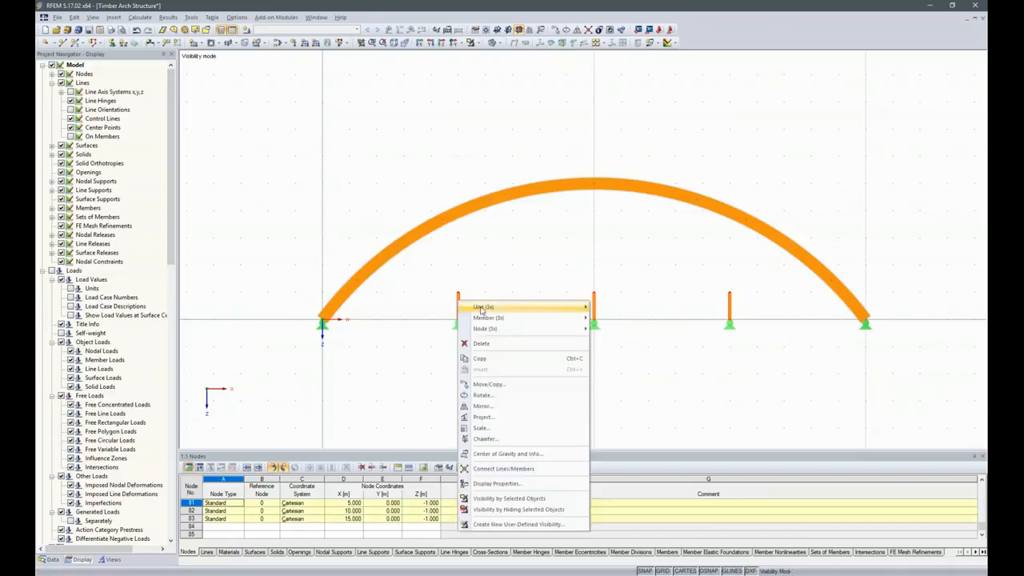
mouse_move(490, 319)
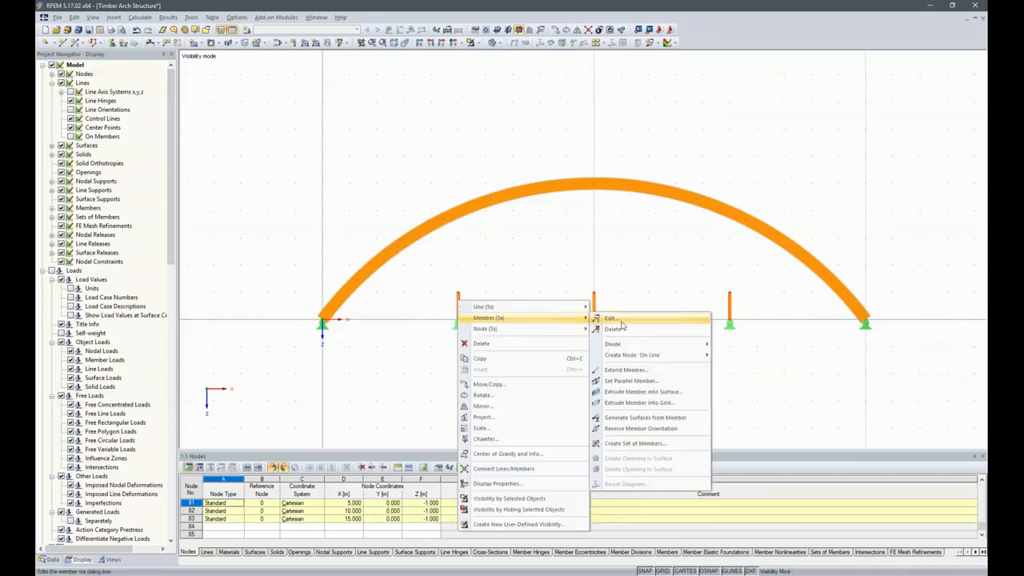
click(626, 370)
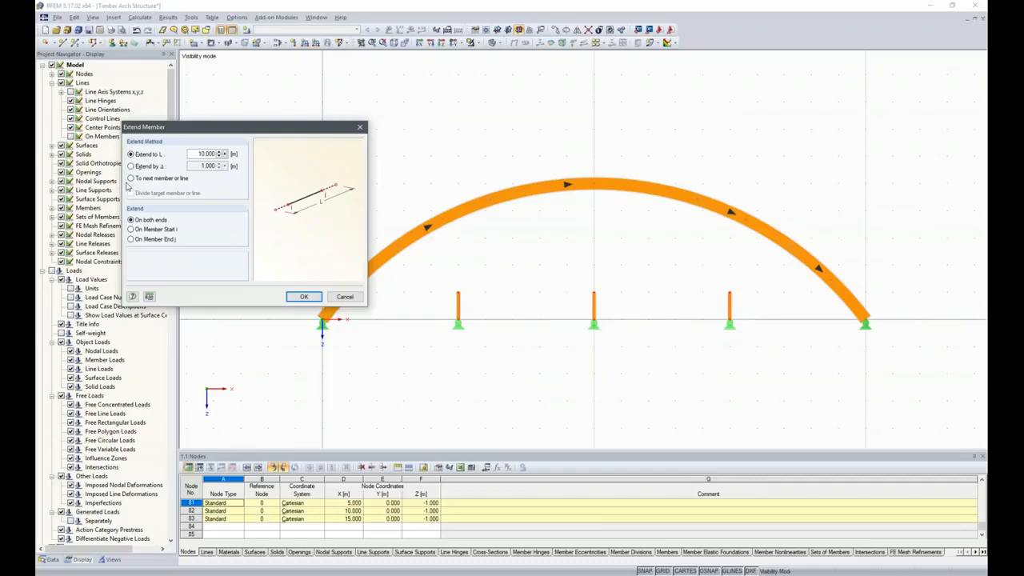
click(131, 178)
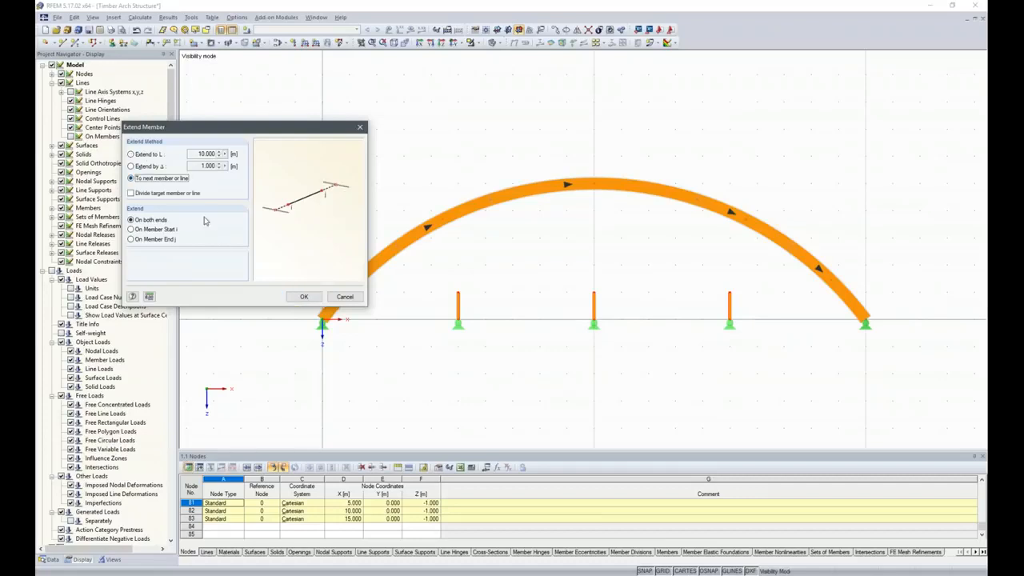
click(131, 194)
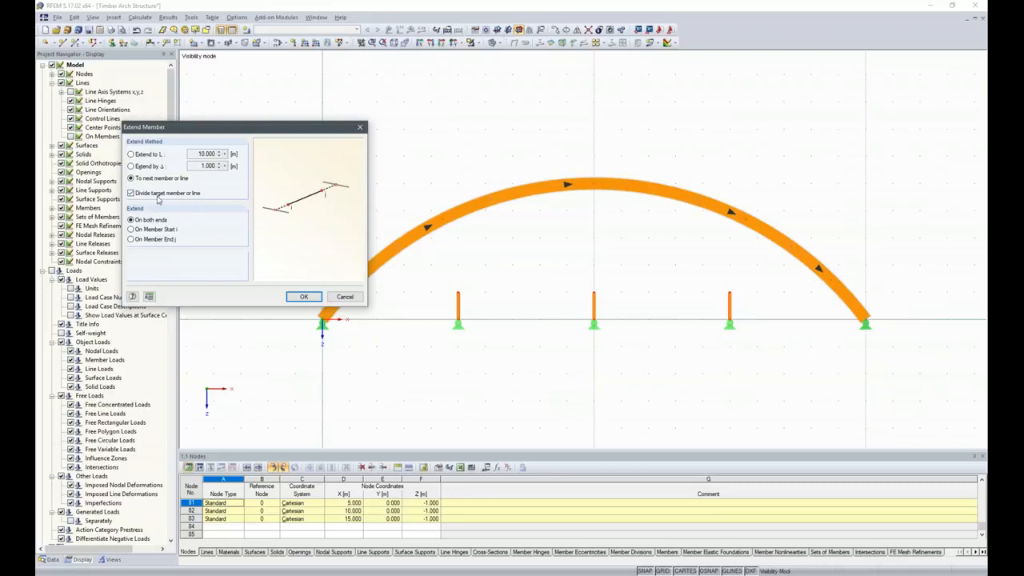
click(130, 240)
click(304, 297)
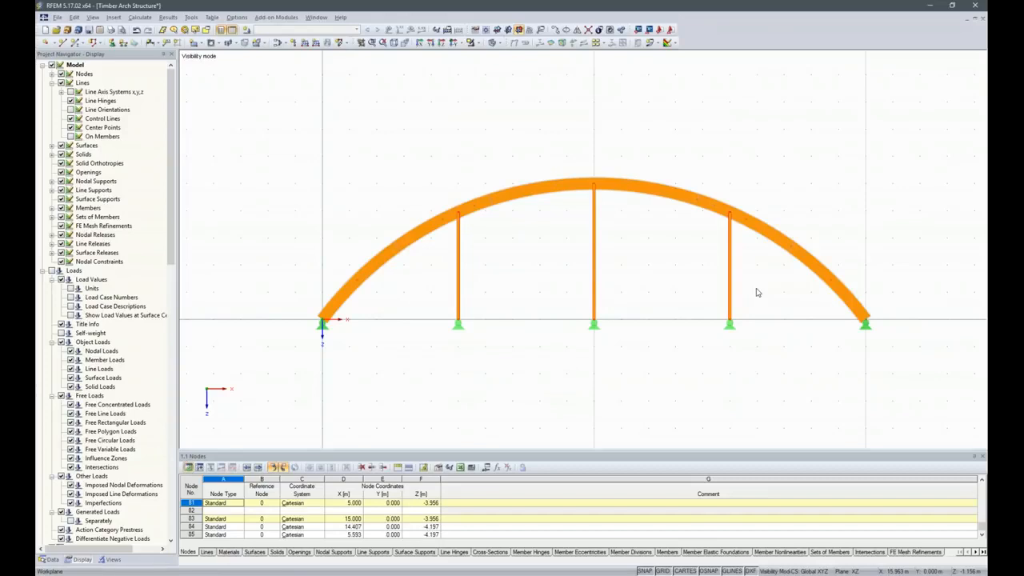
- Assign the three columns a new member end hinge in local axes that releases ux, φy and φz
drag(757, 290, 448, 267)
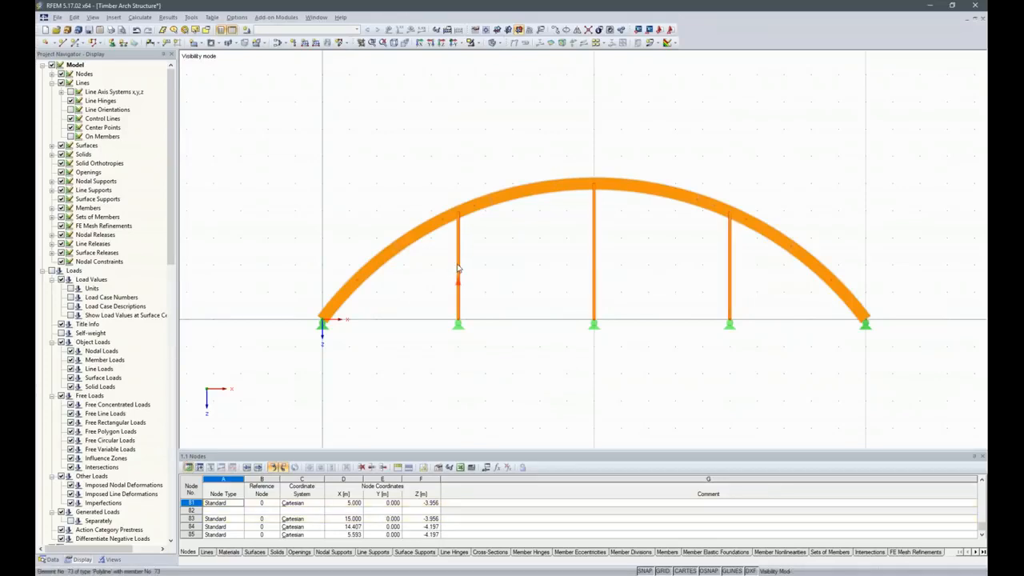
right_click(460, 263)
mouse_move(505, 278)
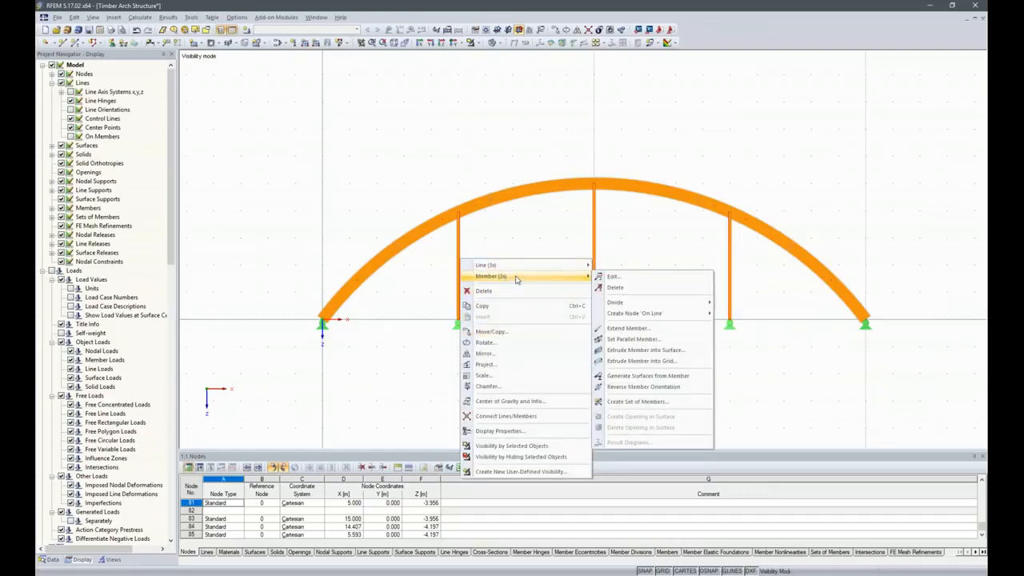
click(630, 276)
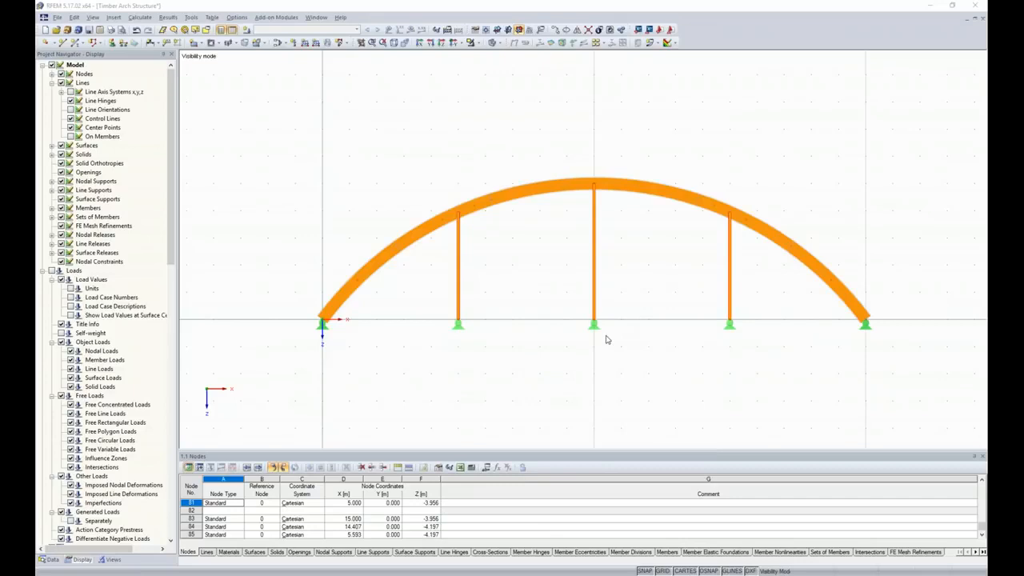
click(455, 387)
click(609, 390)
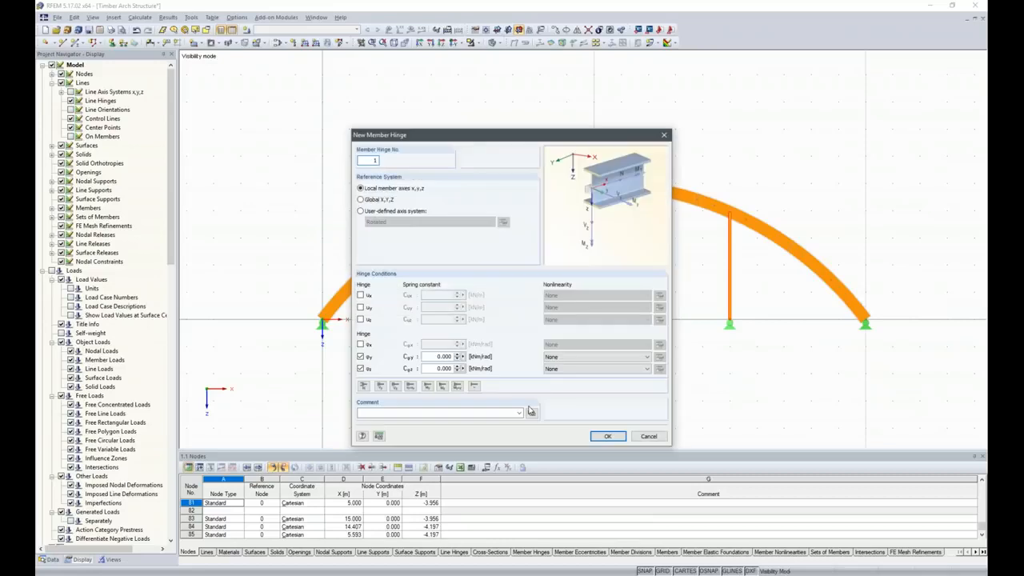
click(361, 295)
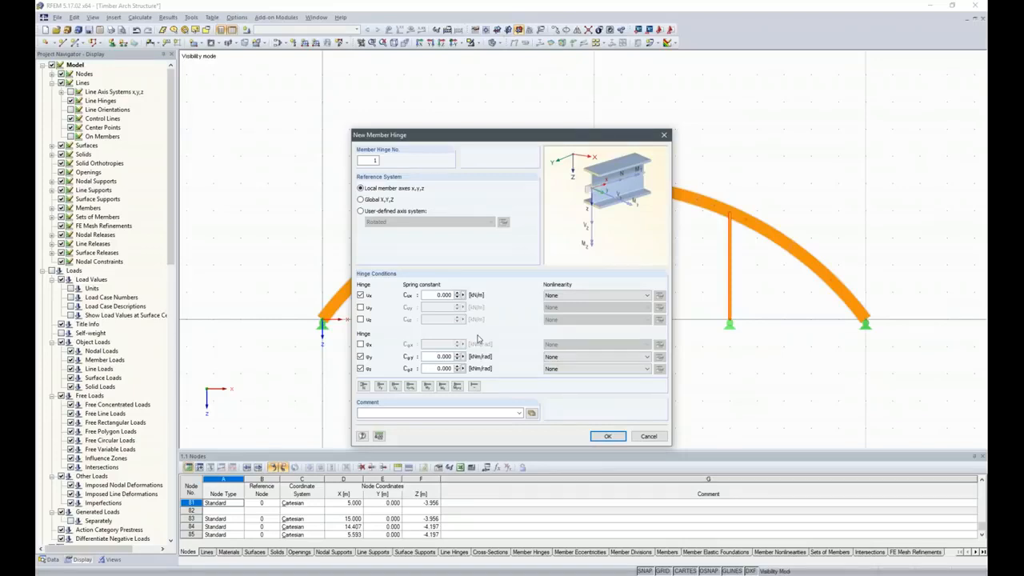
click(608, 437)
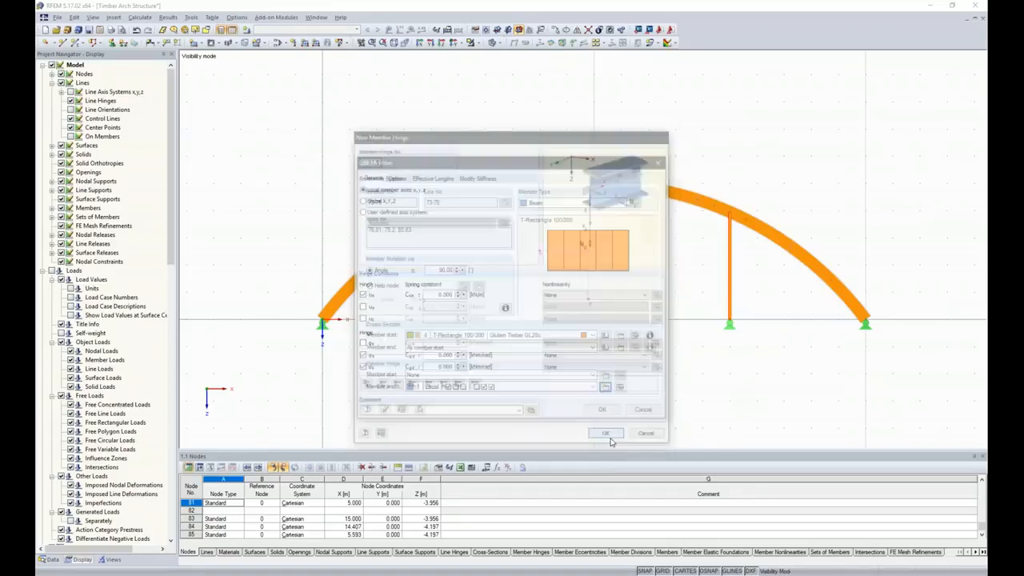
click(602, 409)
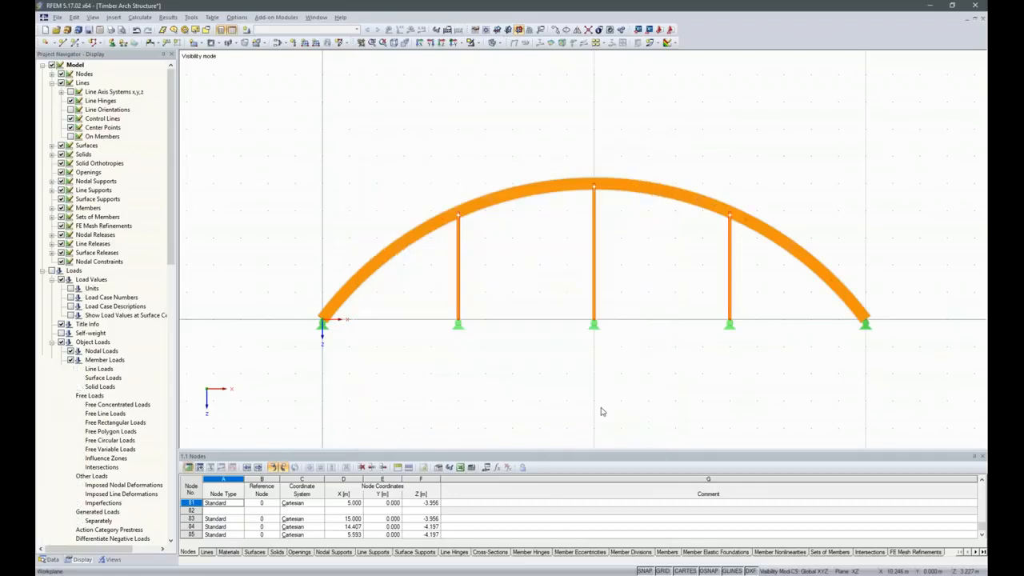
- View the hall obliquely in 3D and cancel the visibility mode so that all arches are active again
ctrl+middle_drag(828, 400, 693, 377)
scroll(694, 377, down, 7)
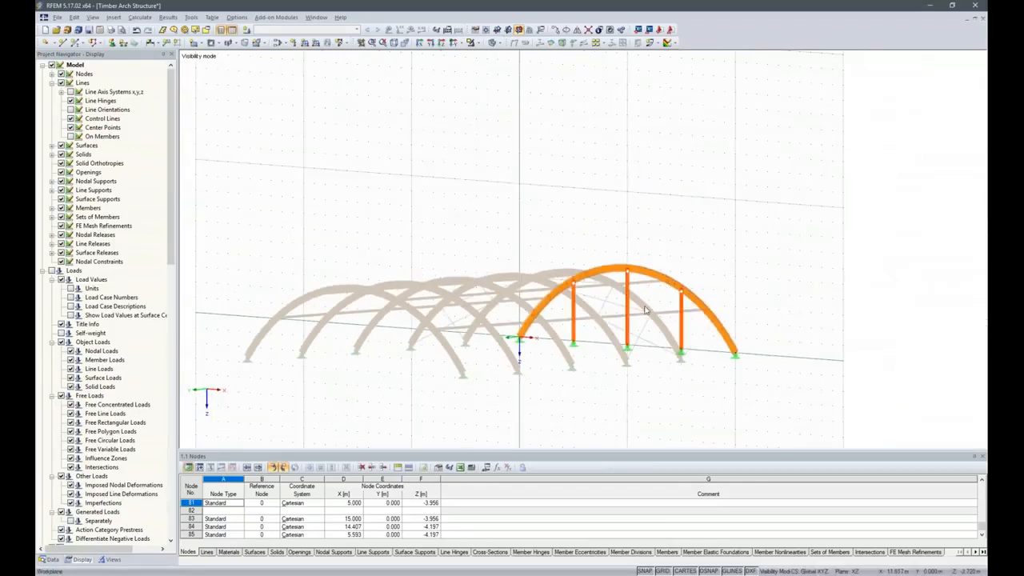
ctrl+middle_drag(595, 421, 730, 399)
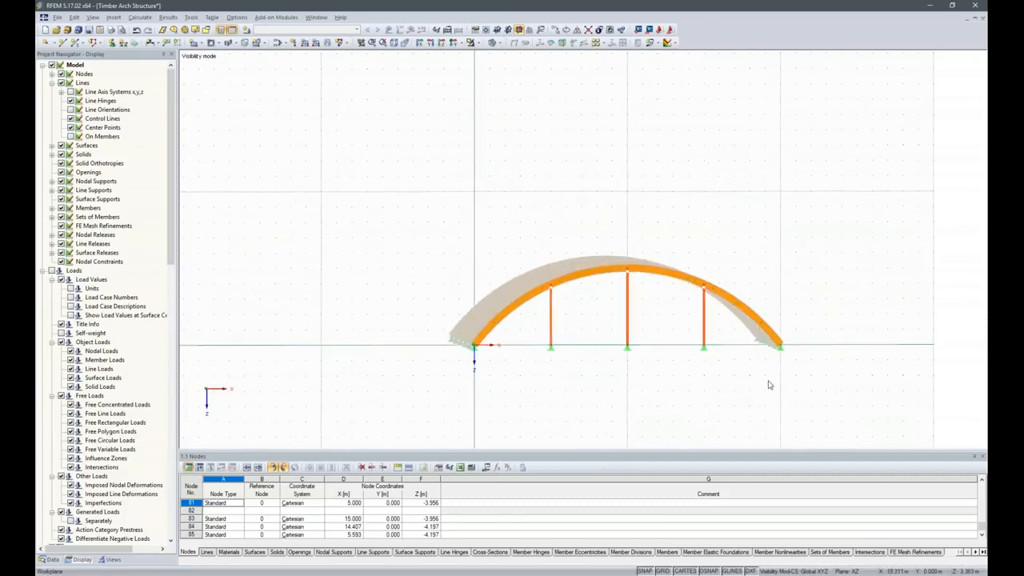
ctrl+middle_drag(901, 286, 761, 279)
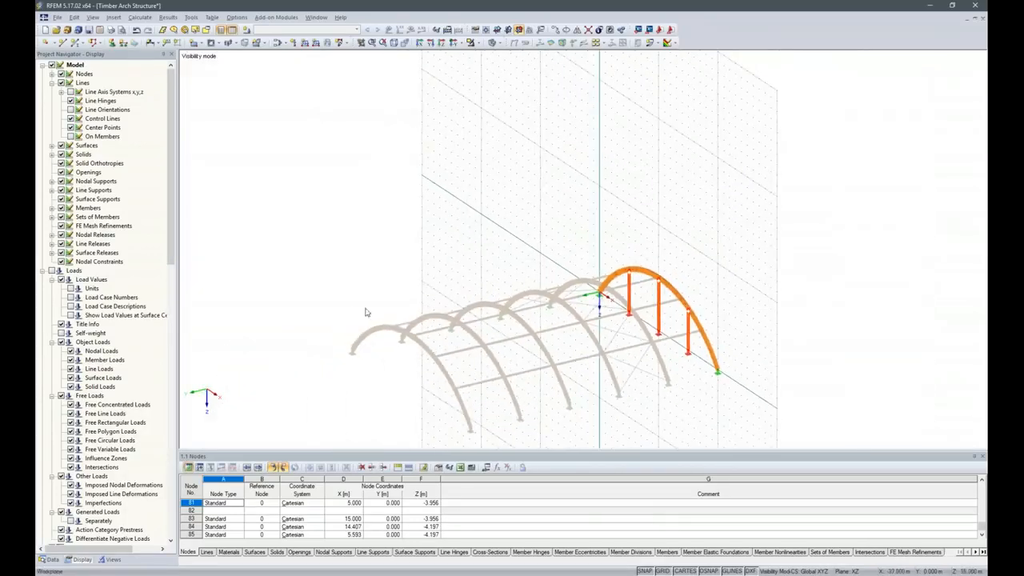
click(479, 44)
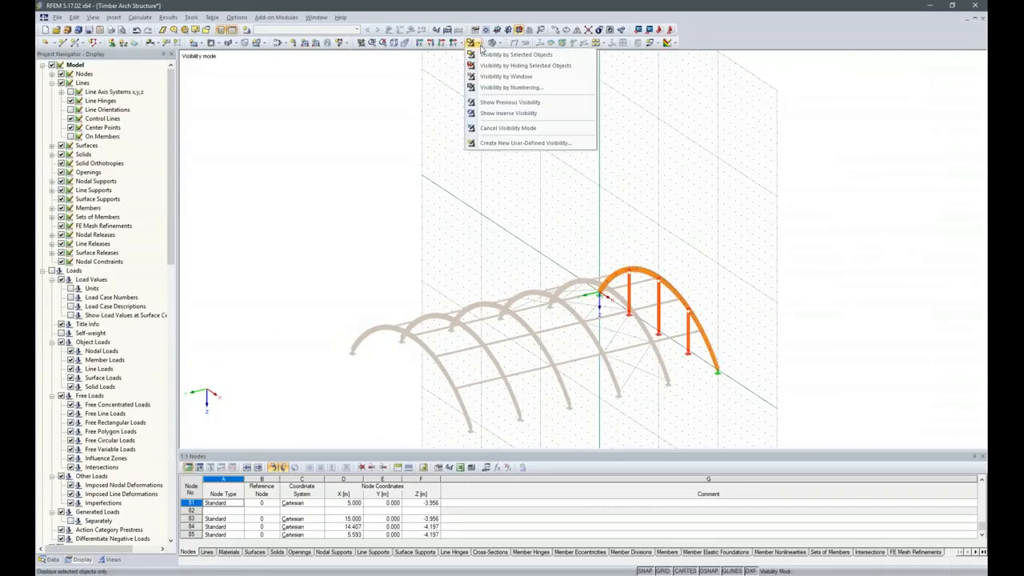
click(512, 129)
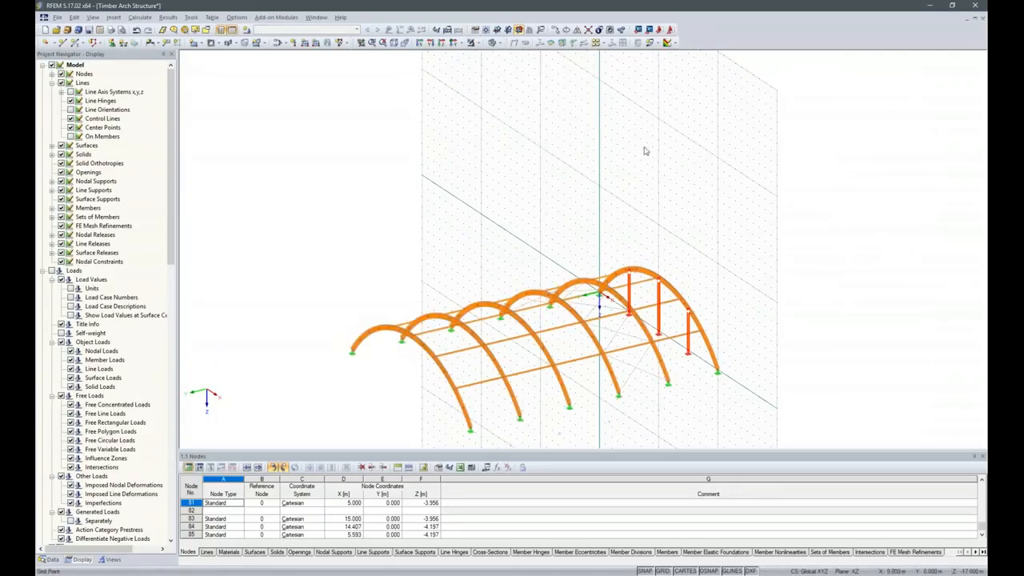
- Copy the three gable columns once to the opposite end arch, picking a displacement vector of dy 25.000 m between the arch base nodes
click(555, 30)
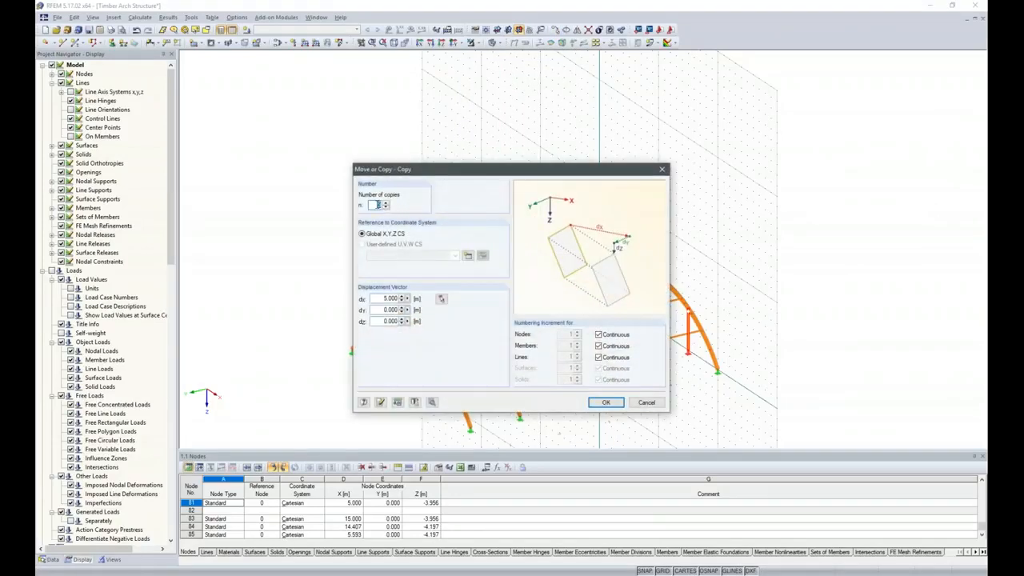
click(441, 299)
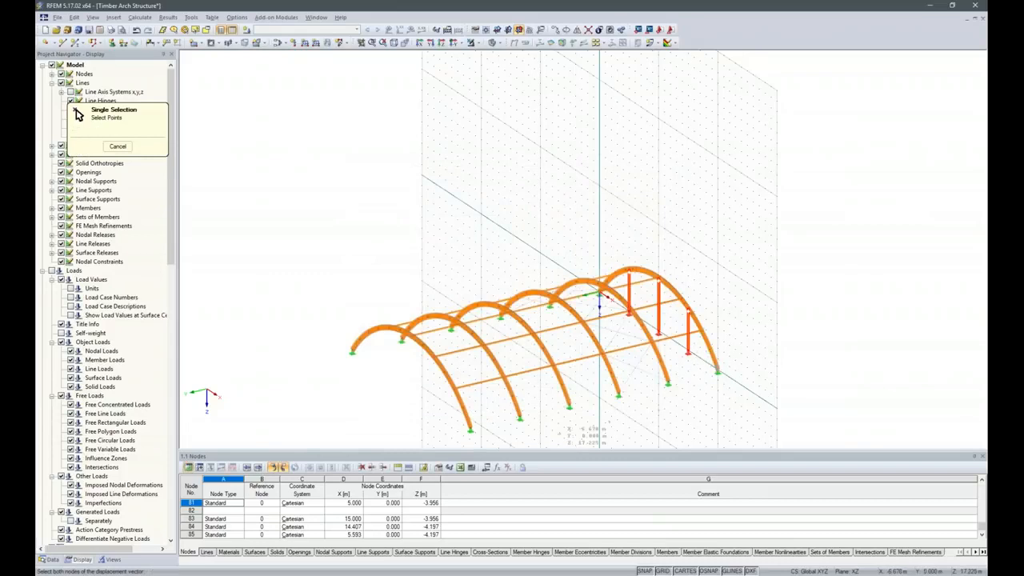
click(471, 430)
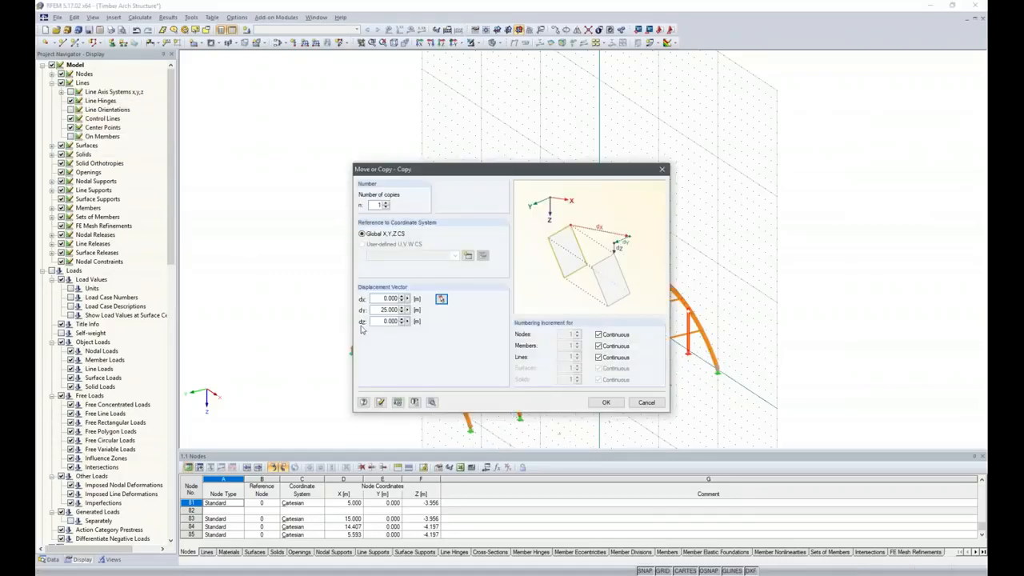
click(610, 404)
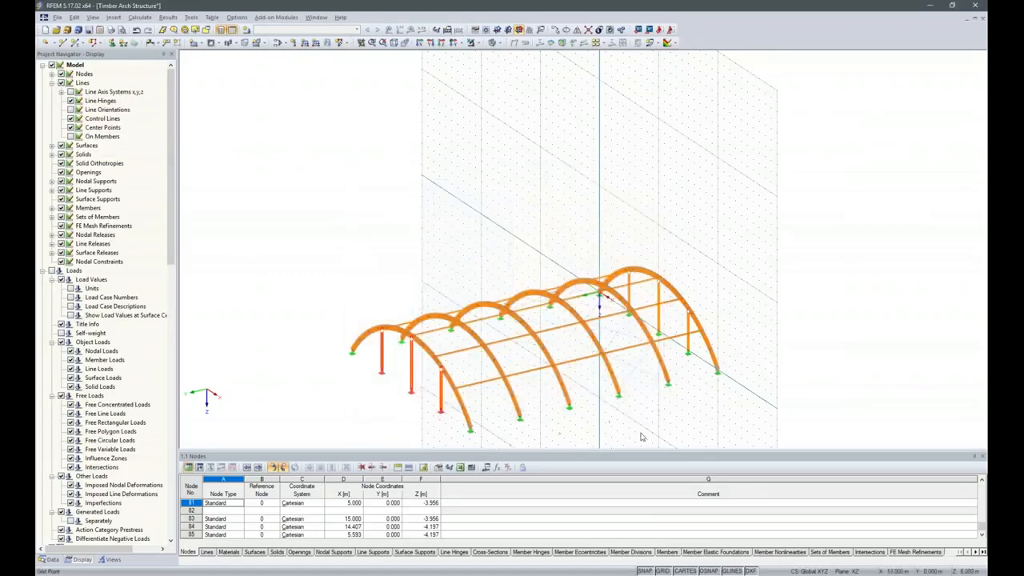
- Display the node, line and member numbering across the whole arch hall and check it near the first gable arch
scroll(333, 401, down, 3)
ctrl+middle_drag(334, 401, 422, 381)
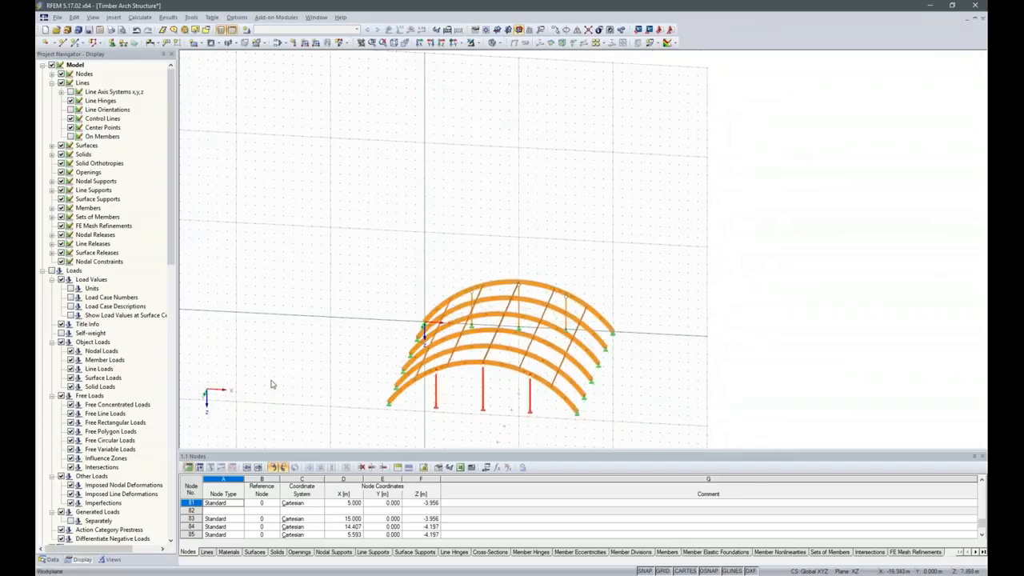
ctrl+middle_drag(270, 382, 498, 371)
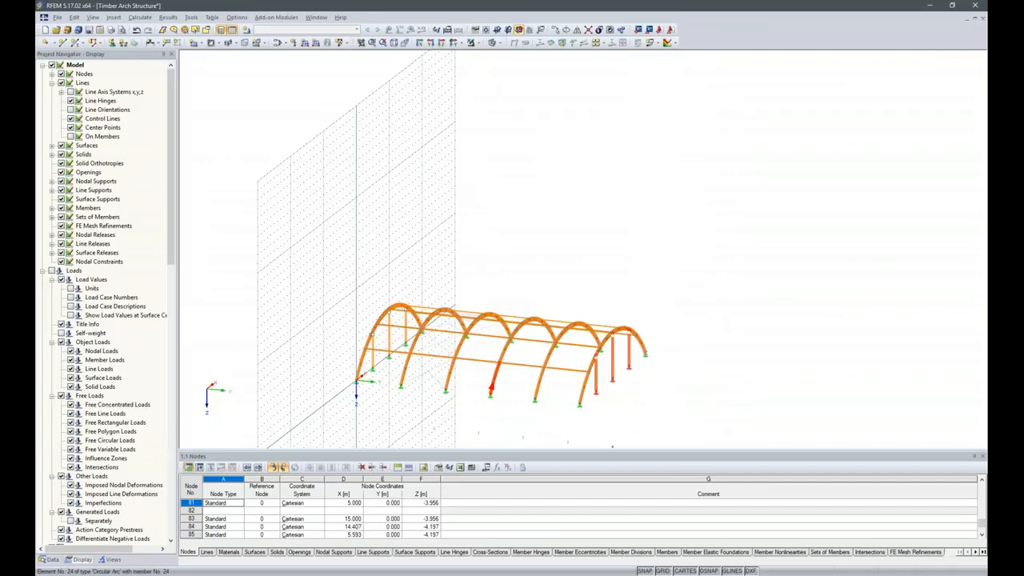
ctrl+middle_drag(431, 417, 560, 423)
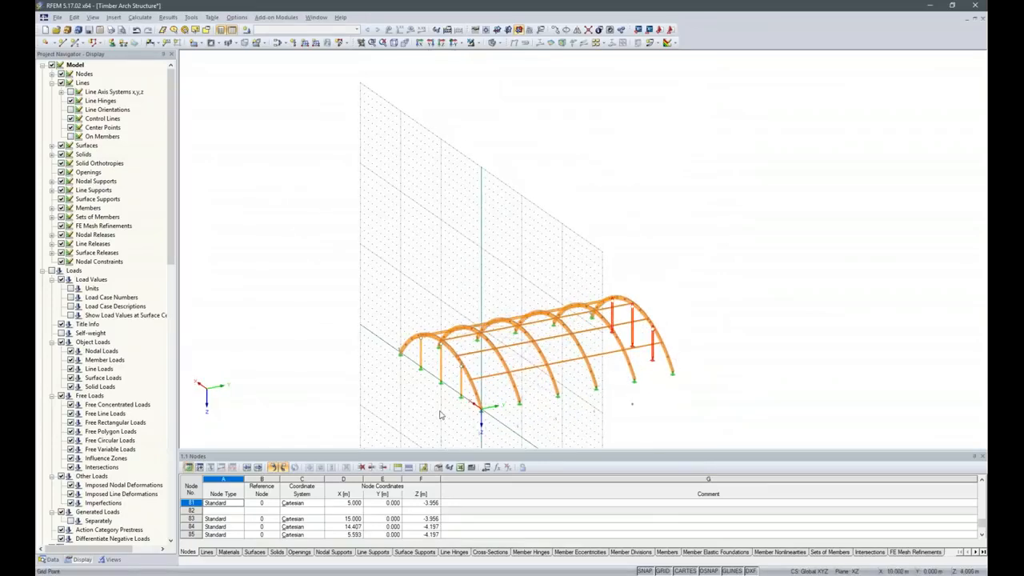
scroll(439, 414, up, 4)
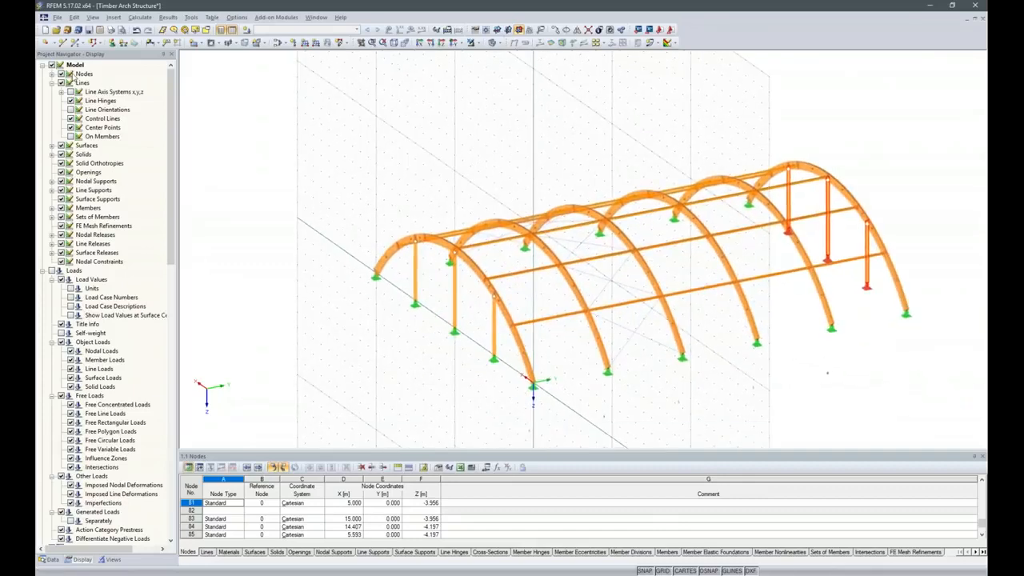
right_click(340, 215)
click(388, 265)
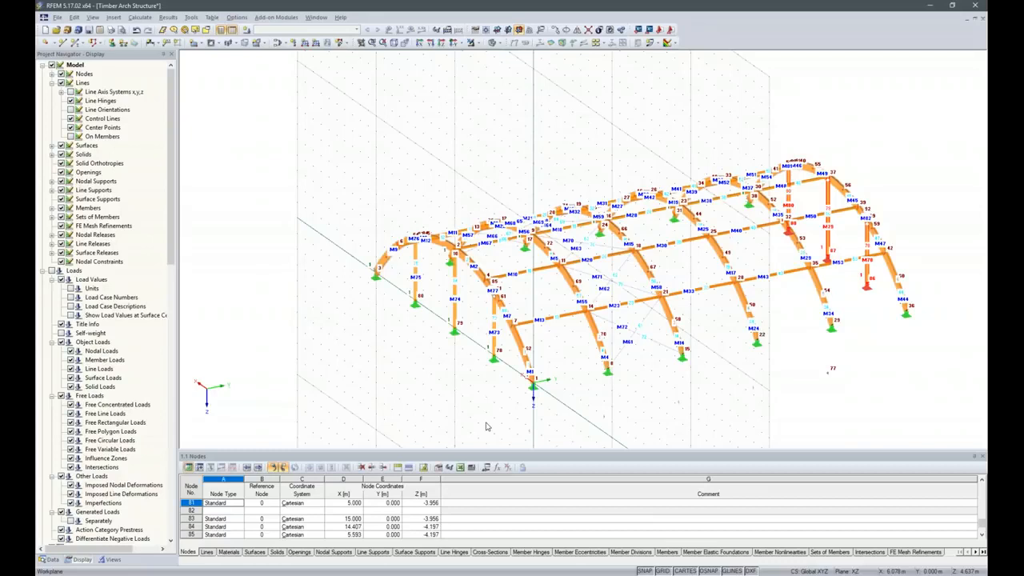
click(577, 426)
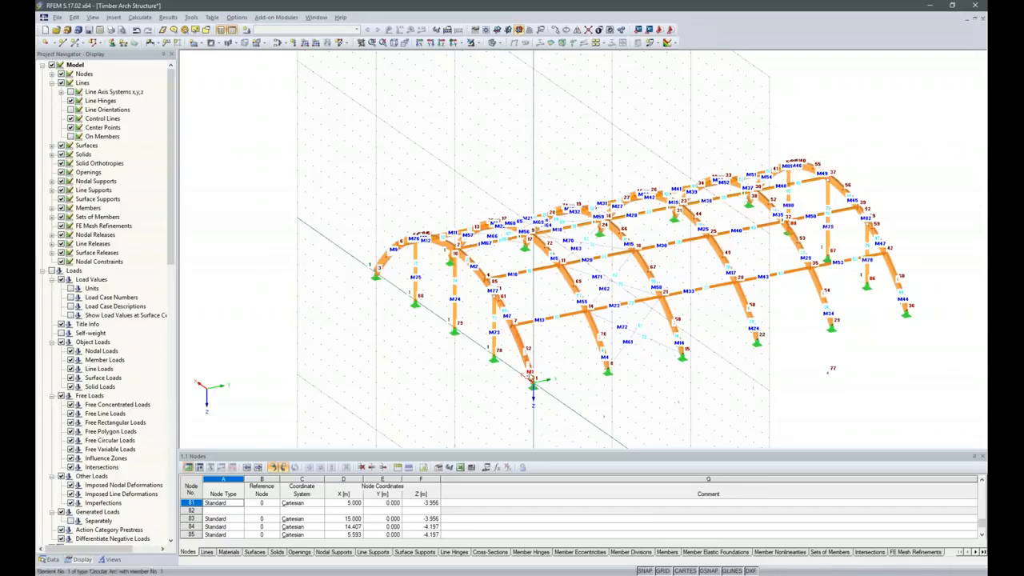
scroll(531, 376, up, 3)
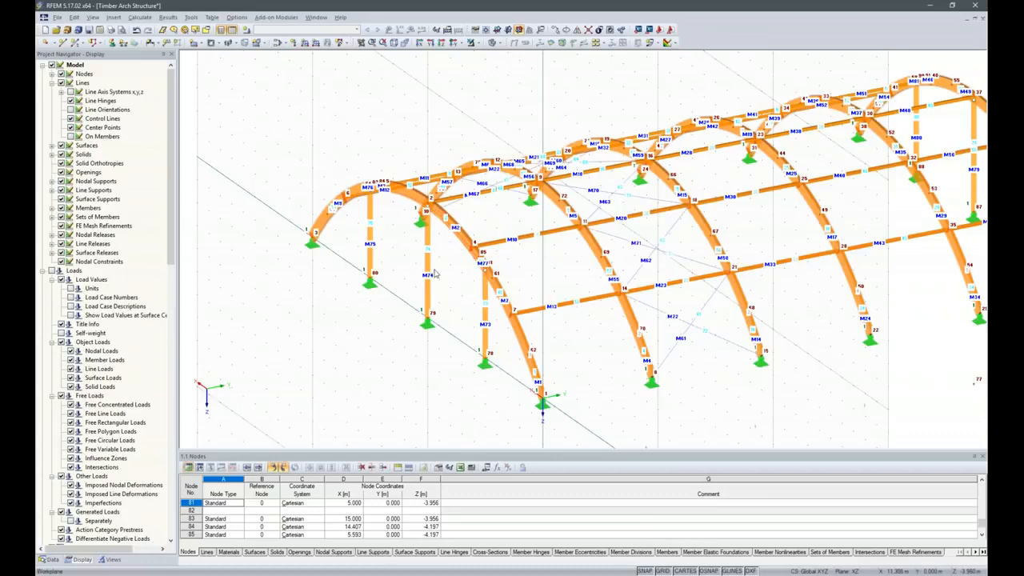
- Select the whole model and renumber all objects automatically with priorities Y, X, Z in positive direction, first number 1 and increment 1
scroll(433, 278, down, 2)
scroll(435, 277, down, 2)
drag(304, 134, 813, 397)
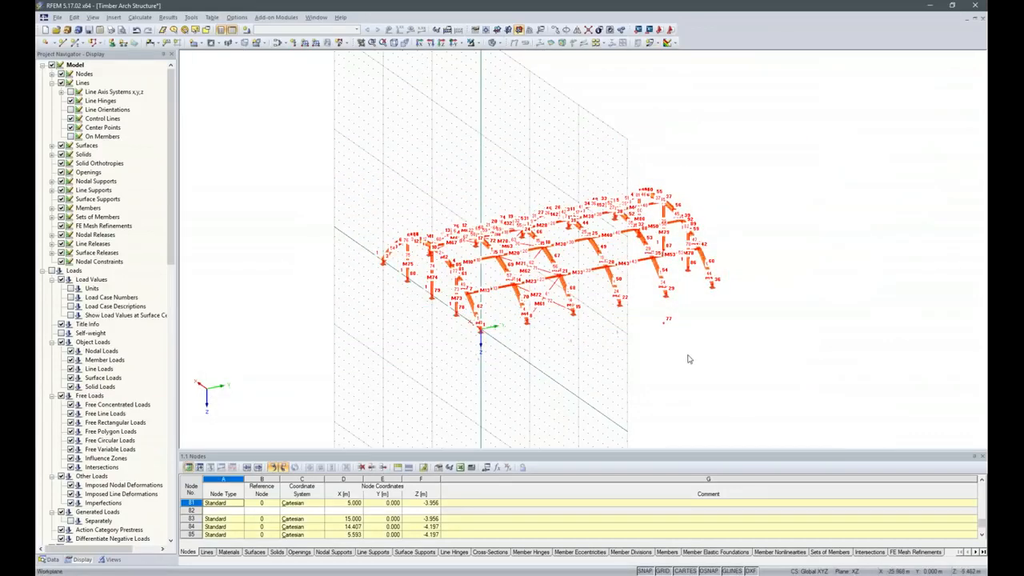
click(192, 17)
mouse_move(244, 402)
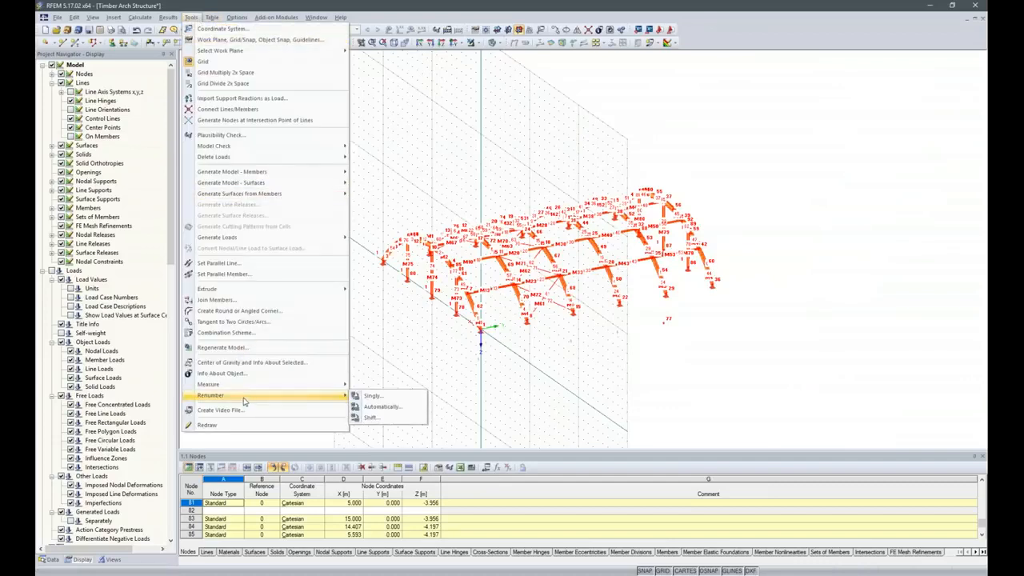
click(381, 405)
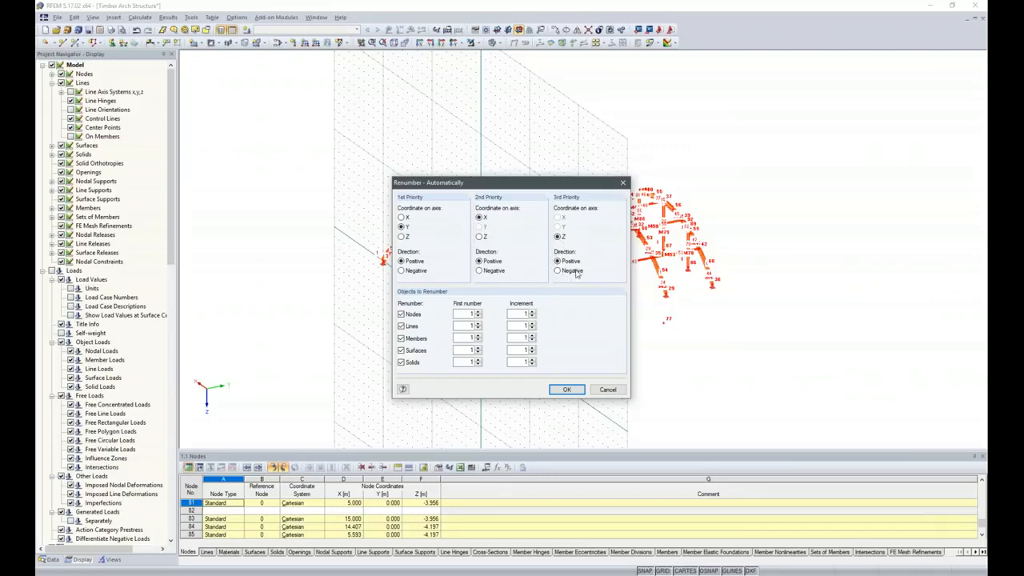
click(578, 390)
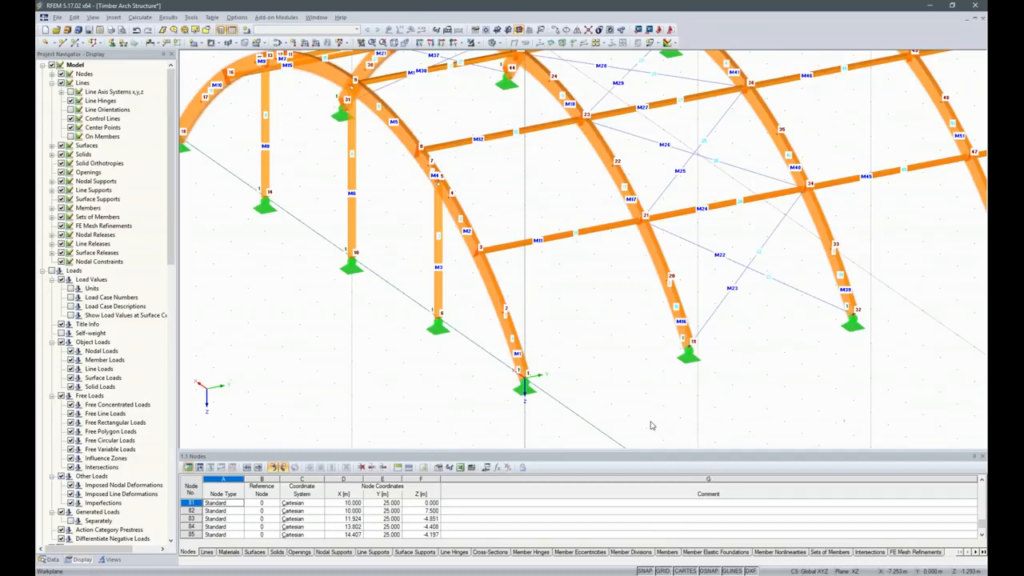
- Hide the object numbering again in the model view of the entire hall
scroll(663, 368, down, 5)
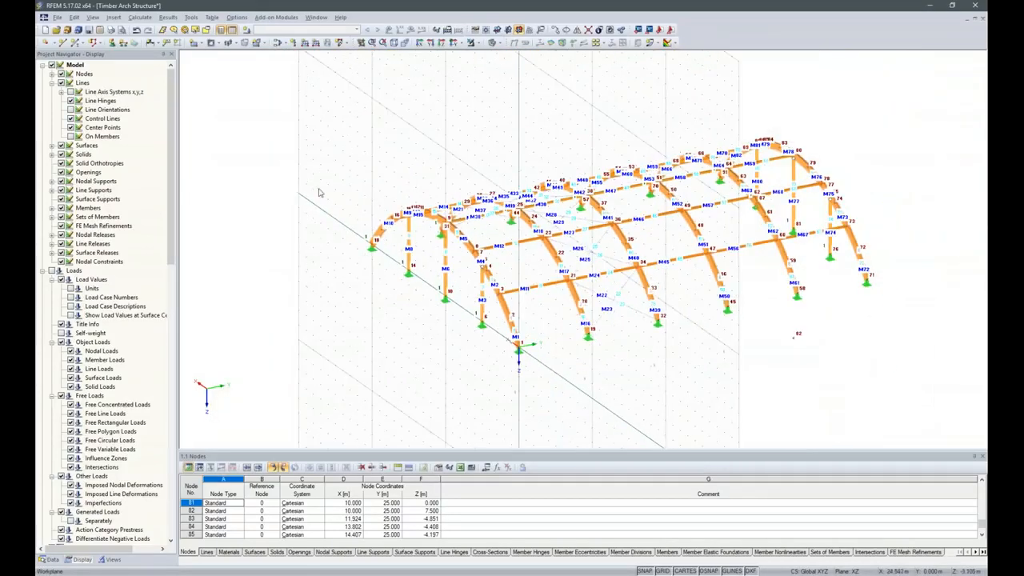
right_click(318, 192)
click(376, 117)
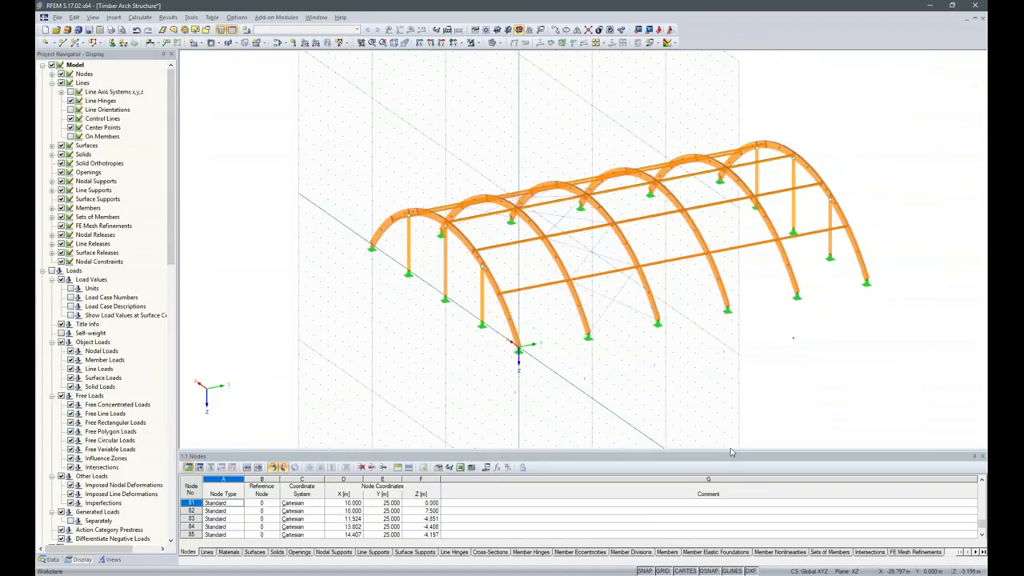
- Create load case LC1 described as Self-weight + Roof System, with the Permanent category and self-weight active with factor 1.000 in Z
click(247, 30)
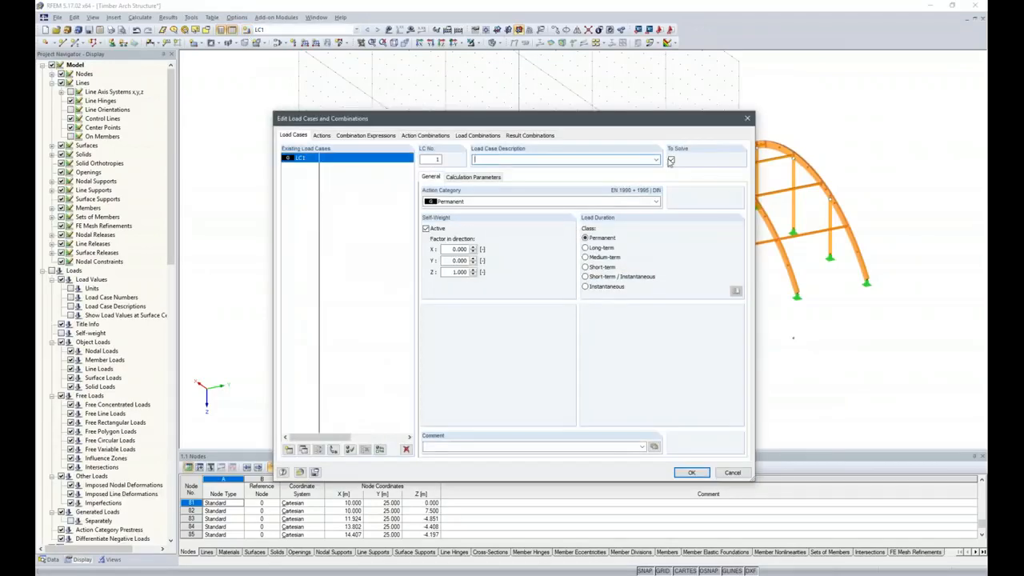
click(656, 160)
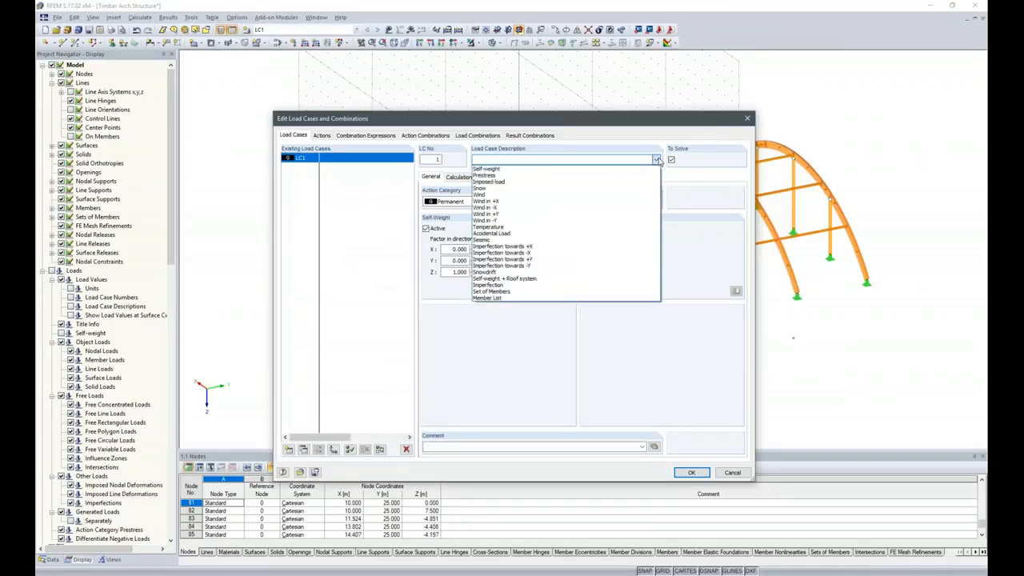
click(520, 169)
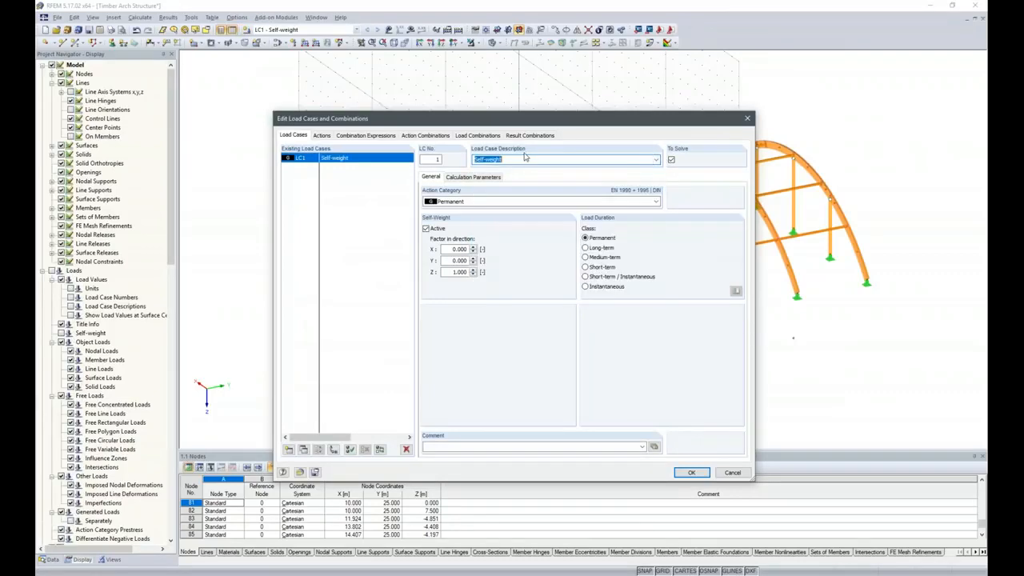
click(524, 160)
click(692, 473)
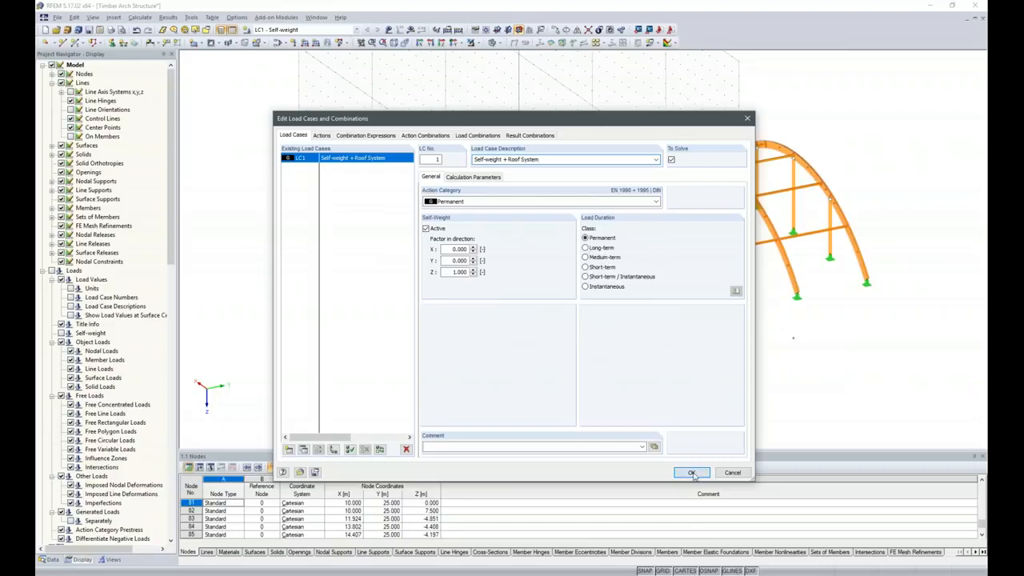
- Apply a uniform 1.5 kN/m force in global ZL to the sets of members of the four inner arches in LC1
ctrl+middle_drag(824, 392, 664, 384)
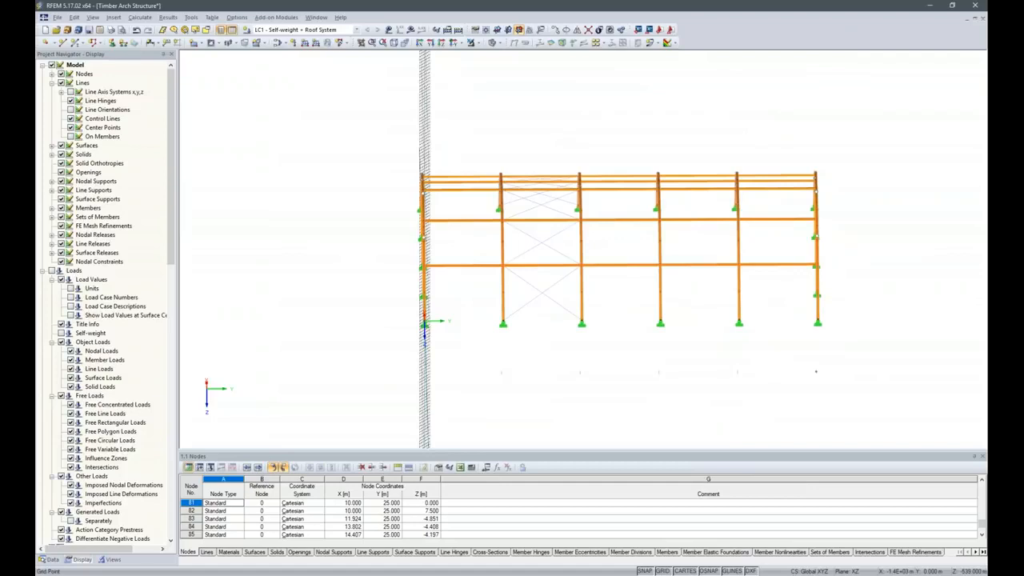
click(309, 43)
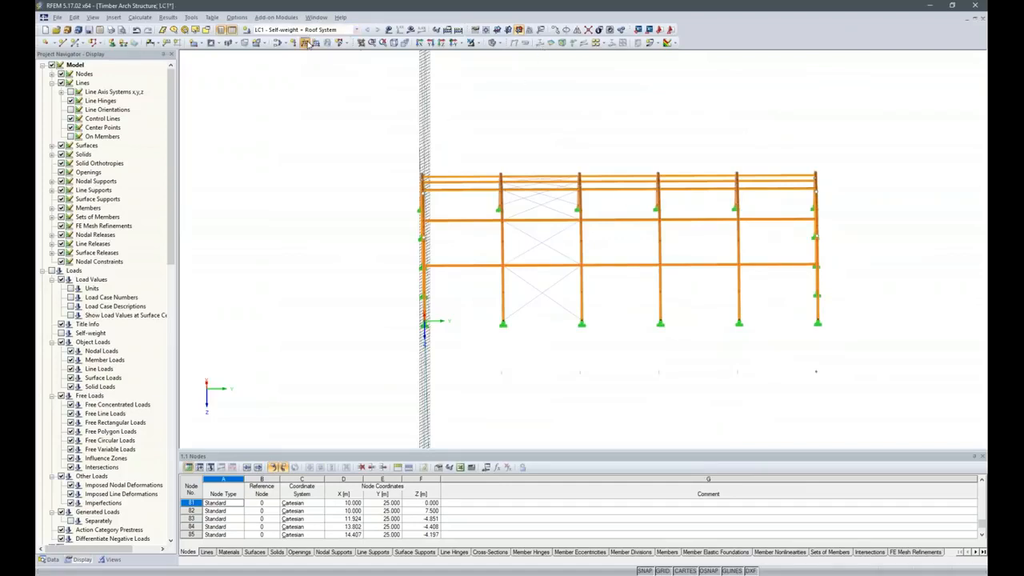
click(368, 175)
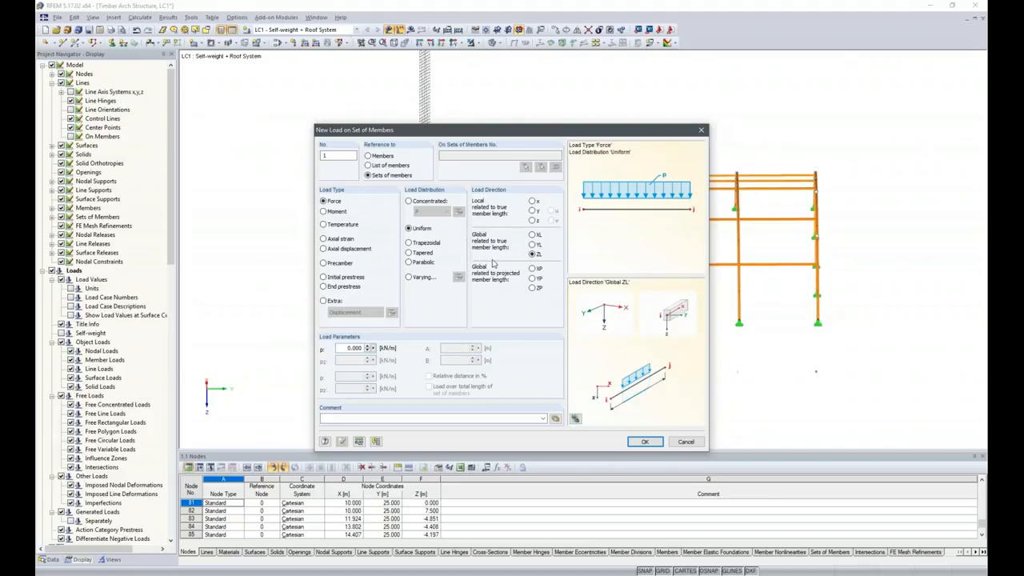
double_click(345, 347)
text(1,5)
click(645, 441)
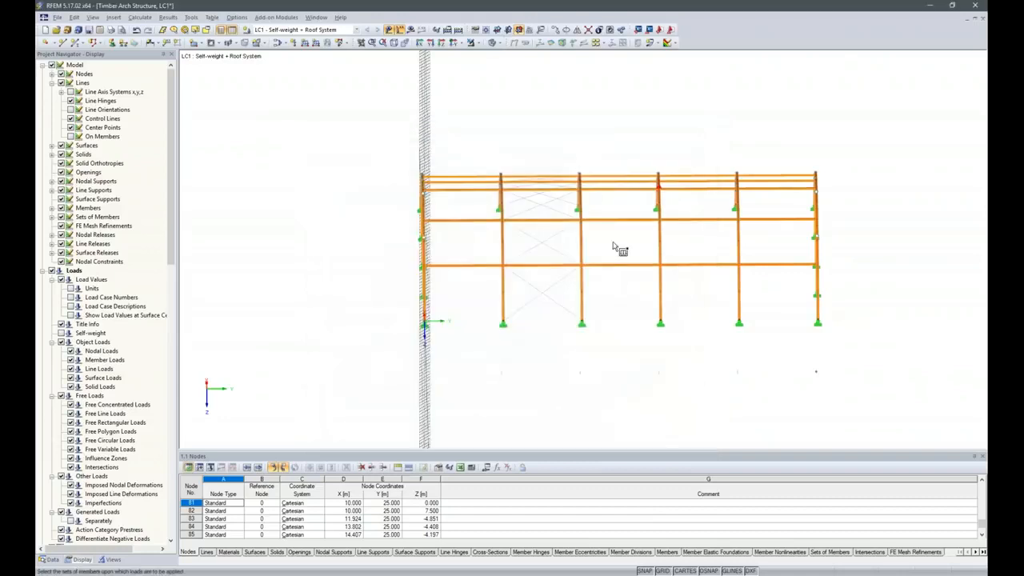
drag(473, 145, 773, 415)
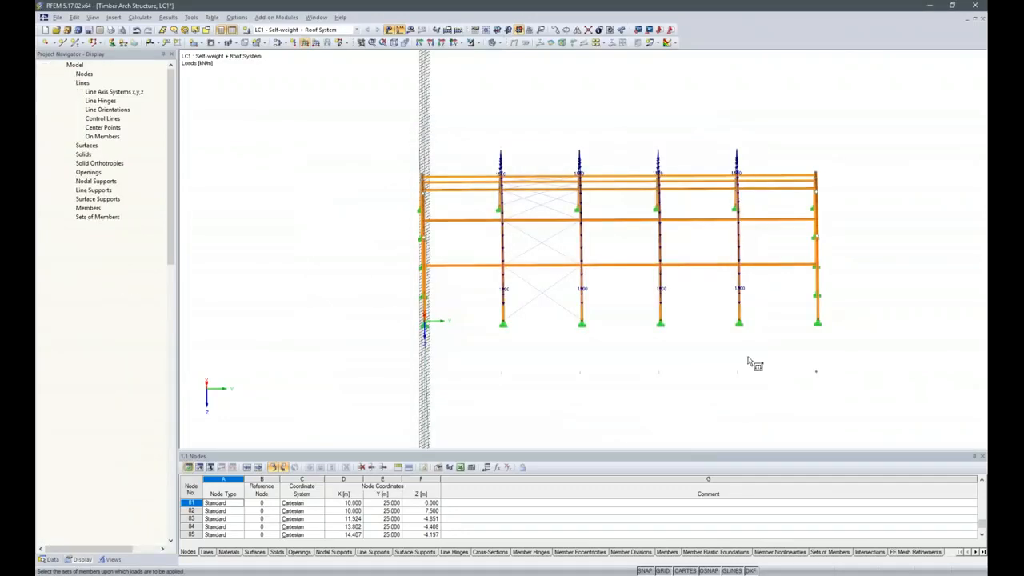
key(Escape)
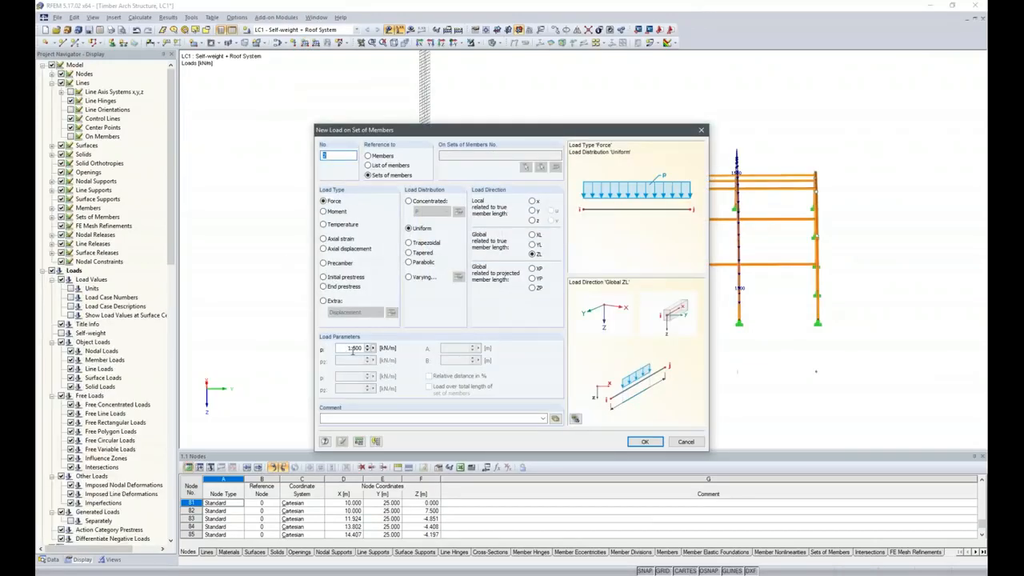
- Apply a uniform 0.75 kN/m force in global ZL to the sets of members of the two end arches in LC1
text(0,75)
click(645, 440)
drag(387, 138, 449, 354)
drag(818, 139, 853, 362)
ctrl+middle_drag(656, 399, 759, 369)
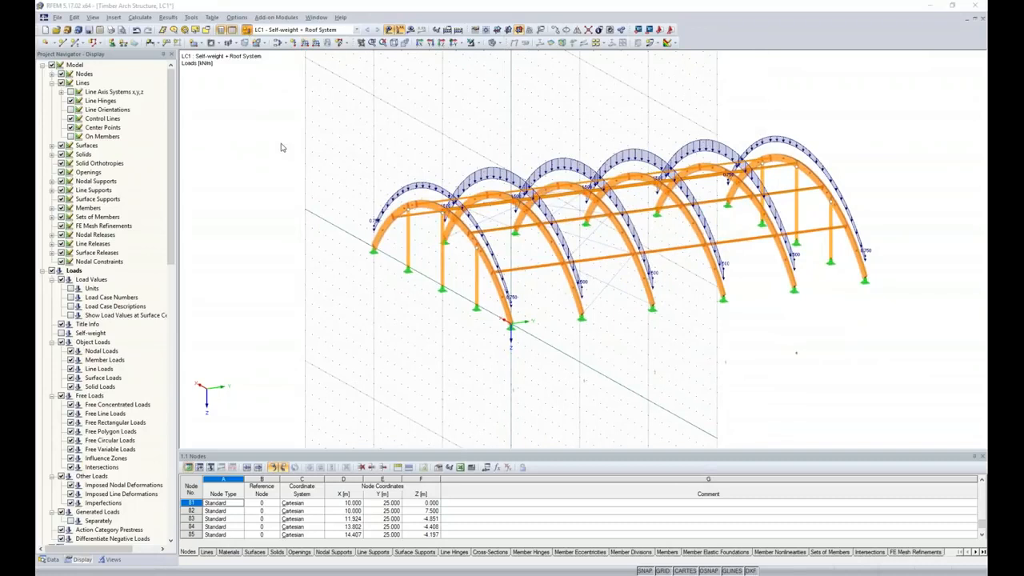
- Create load case LC2 described as Snow, with action category Snow (H ≤ 1000 m a.s.l.) and short-term load duration
click(656, 160)
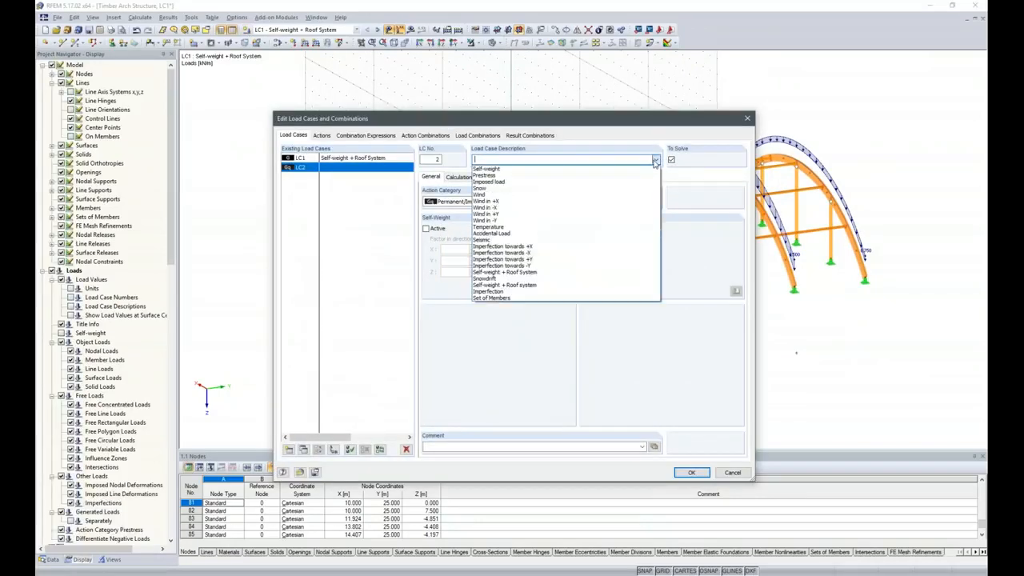
click(538, 194)
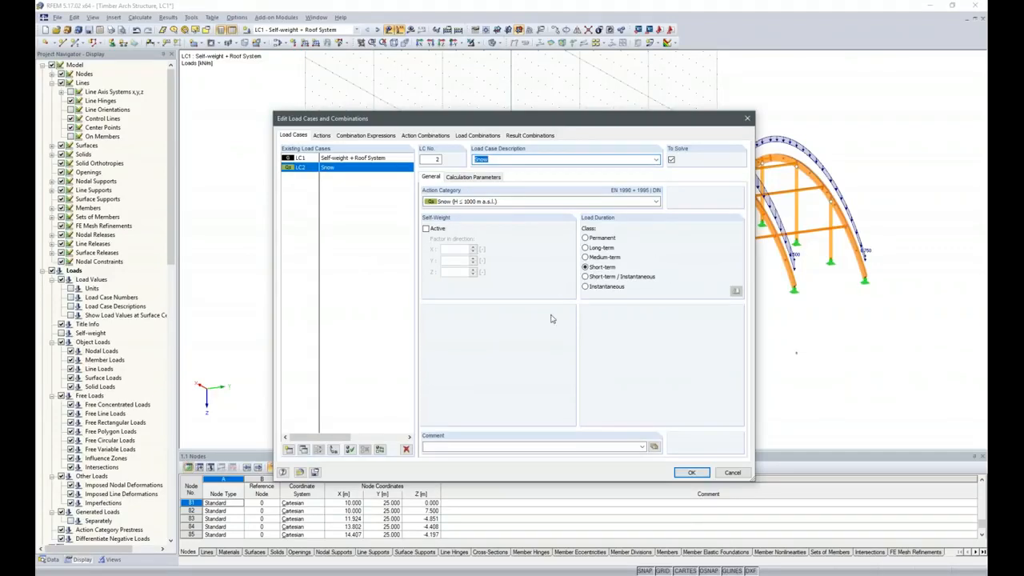
click(691, 472)
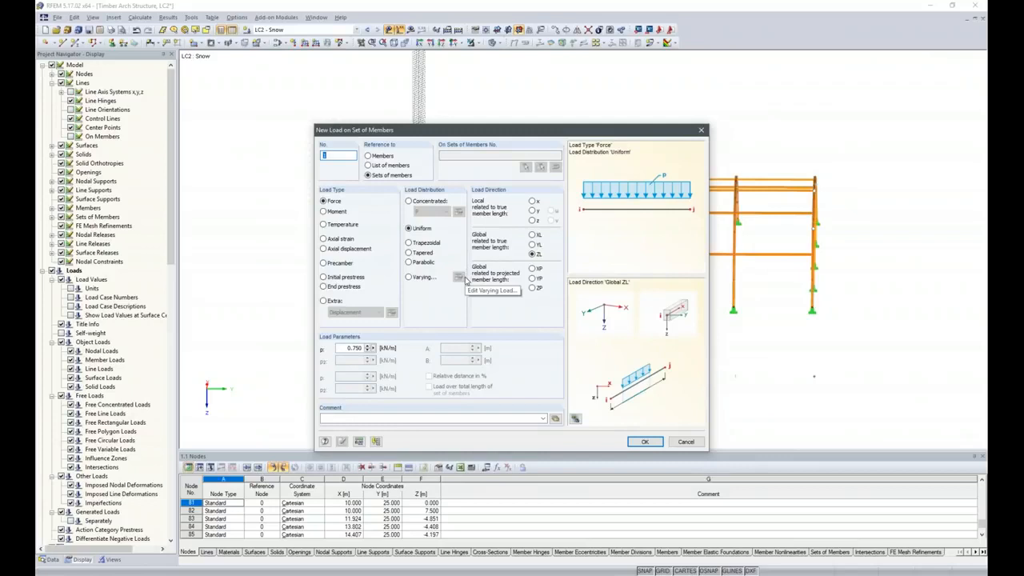
- Apply a uniform 3.4 kN/m snow load in projected global direction ZP to the sets of members of the four inner arches
click(532, 288)
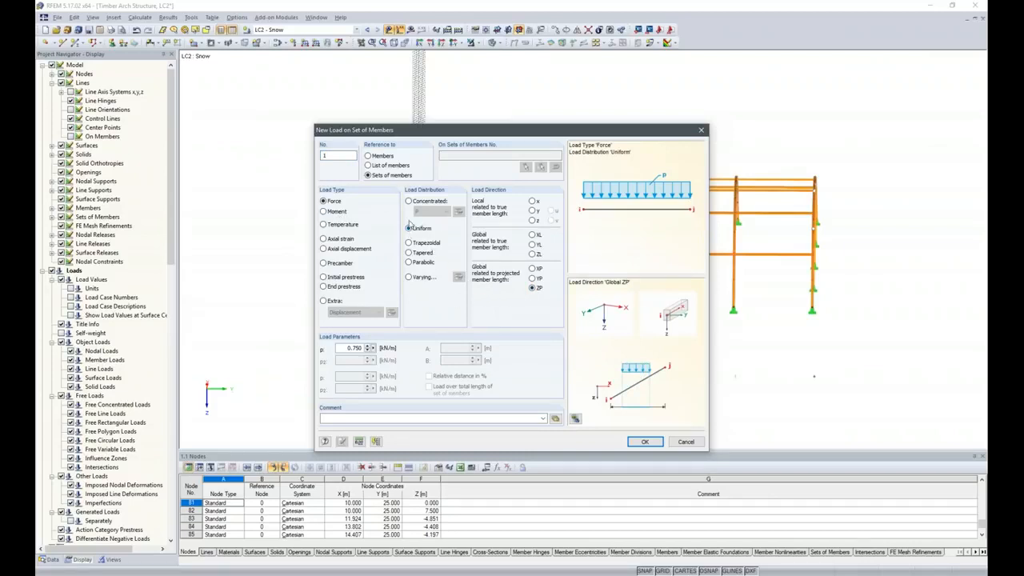
double_click(347, 349)
text(3.400)
click(797, 551)
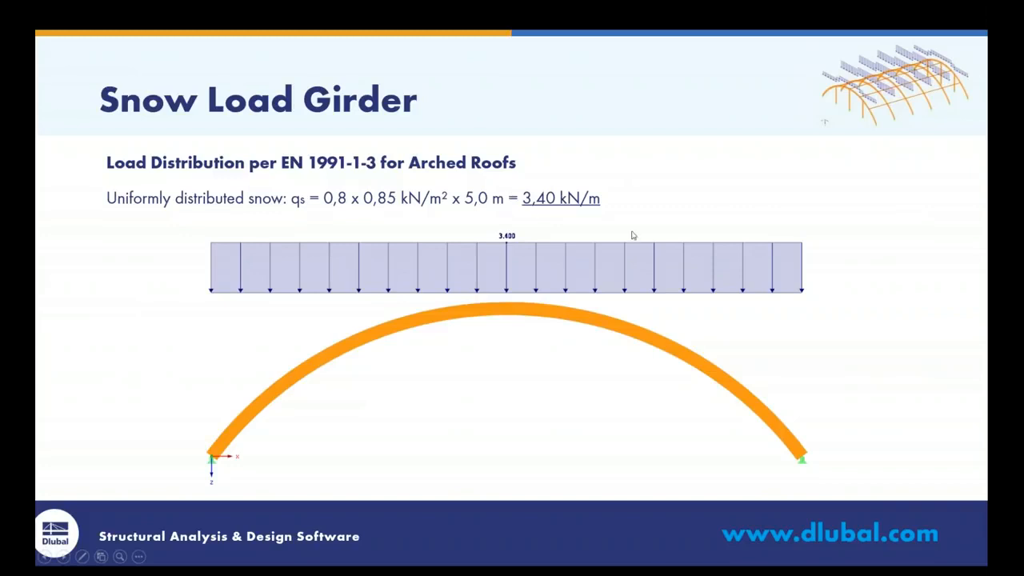
key(alt+Tab)
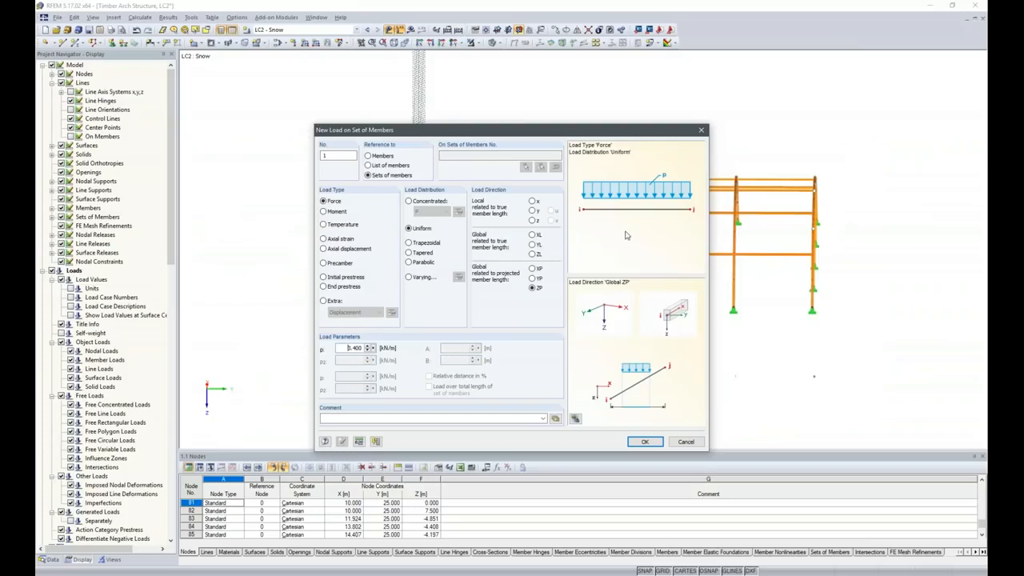
click(645, 442)
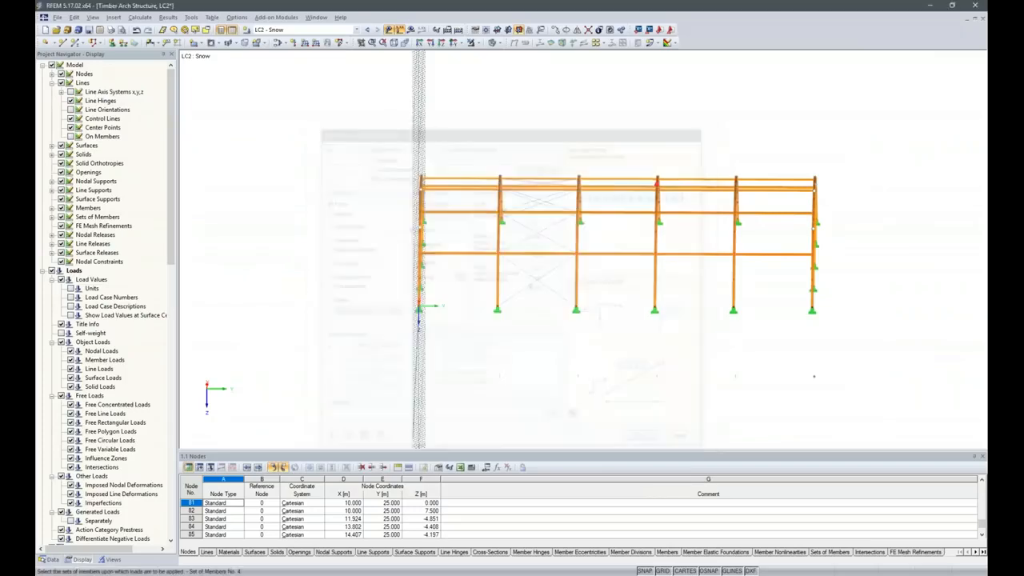
drag(451, 154, 742, 429)
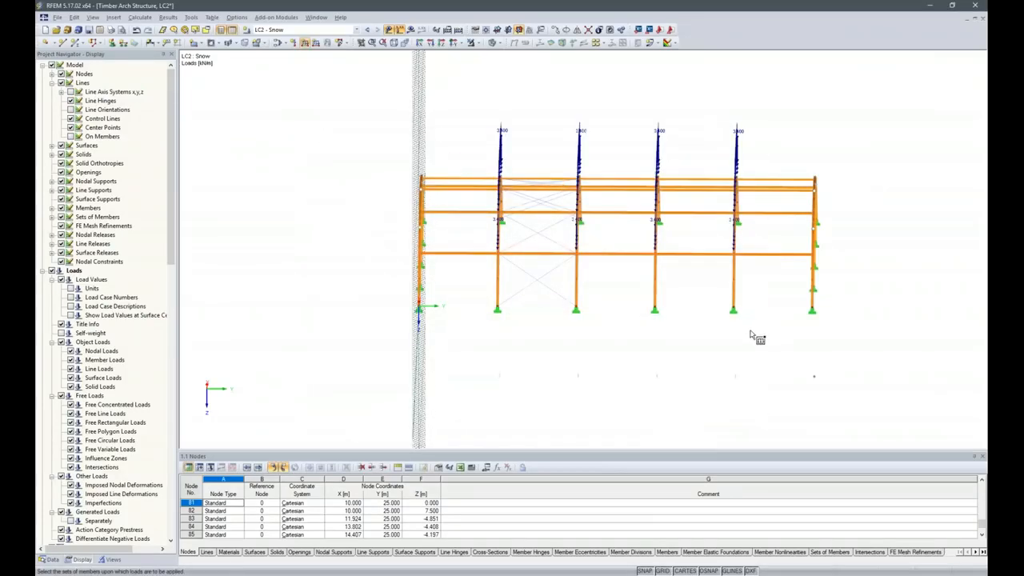
ctrl+middle_drag(526, 359, 761, 357)
ctrl+middle_drag(574, 351, 636, 312)
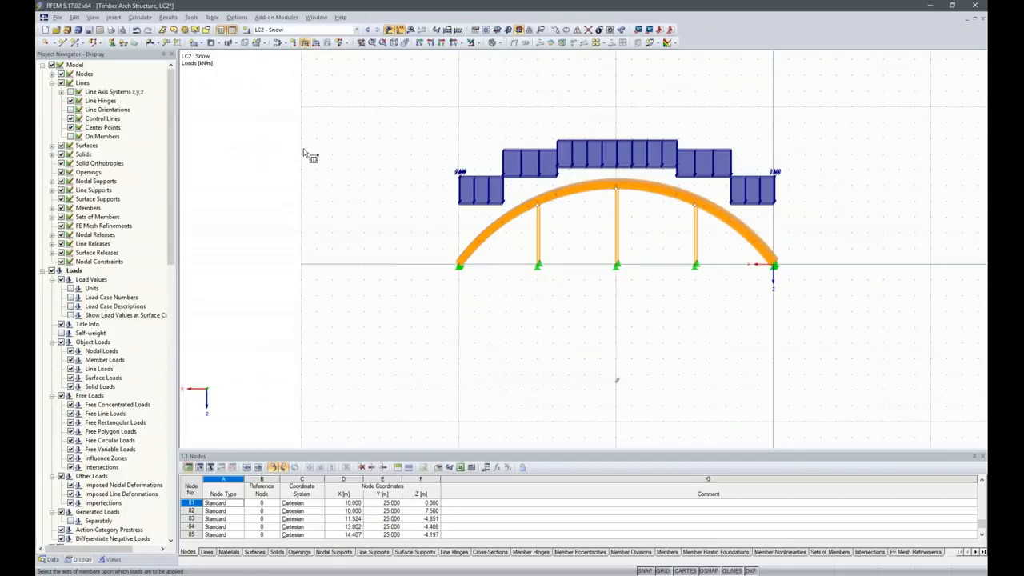
- Apply a uniform 1.7 kN/m snow load in projected direction ZP to the sets of members of the two end arches
ctrl+middle_drag(864, 276, 546, 360)
click(349, 256)
double_click(344, 347)
text(1,7)
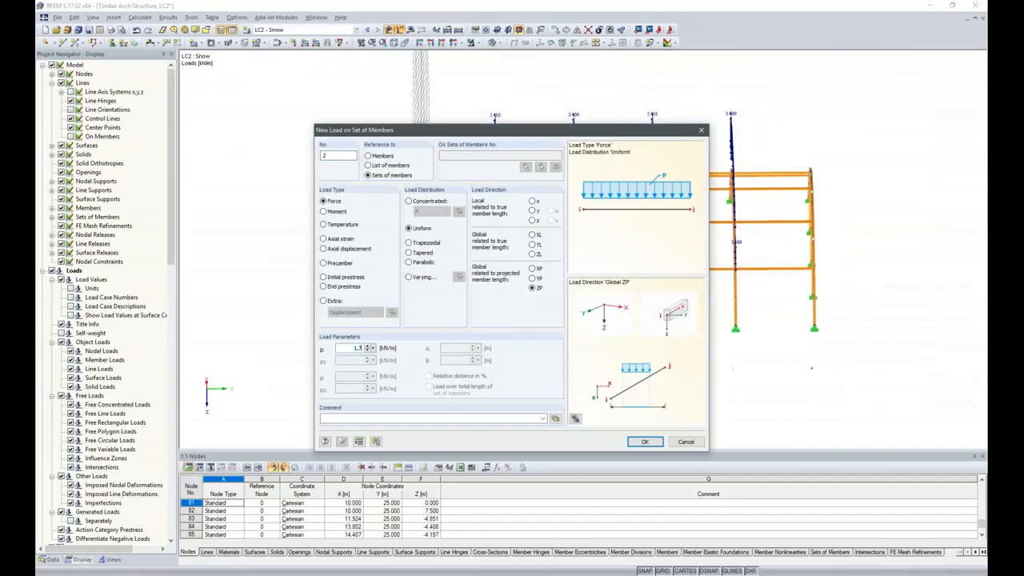
click(645, 442)
drag(360, 120, 448, 372)
drag(783, 127, 850, 368)
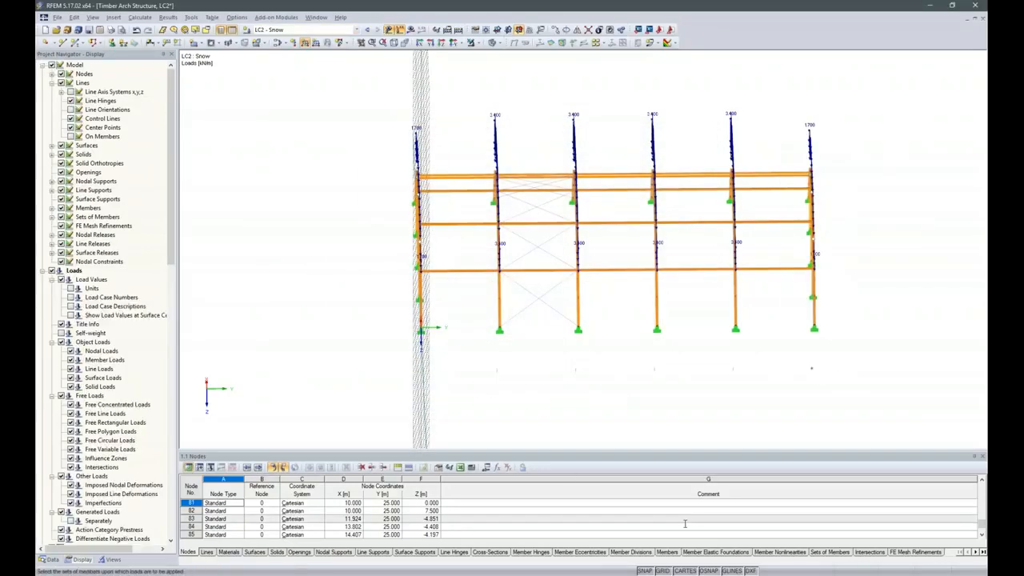
- Create load case LC3 described as Snowdrift, with action category Snow (H ≤ 1000 m a.s.l.) and short-term load duration
click(789, 559)
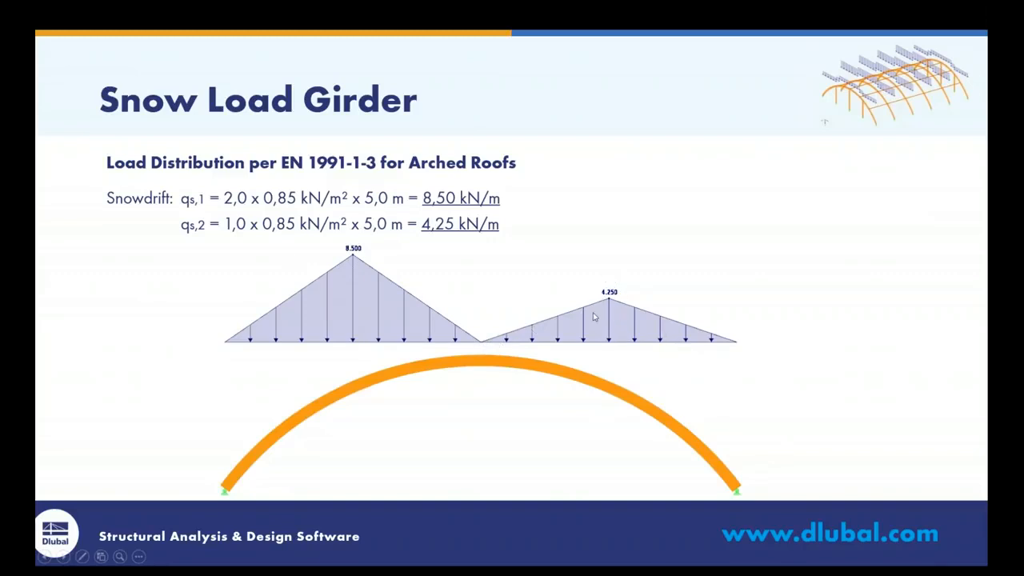
key(alt+Tab)
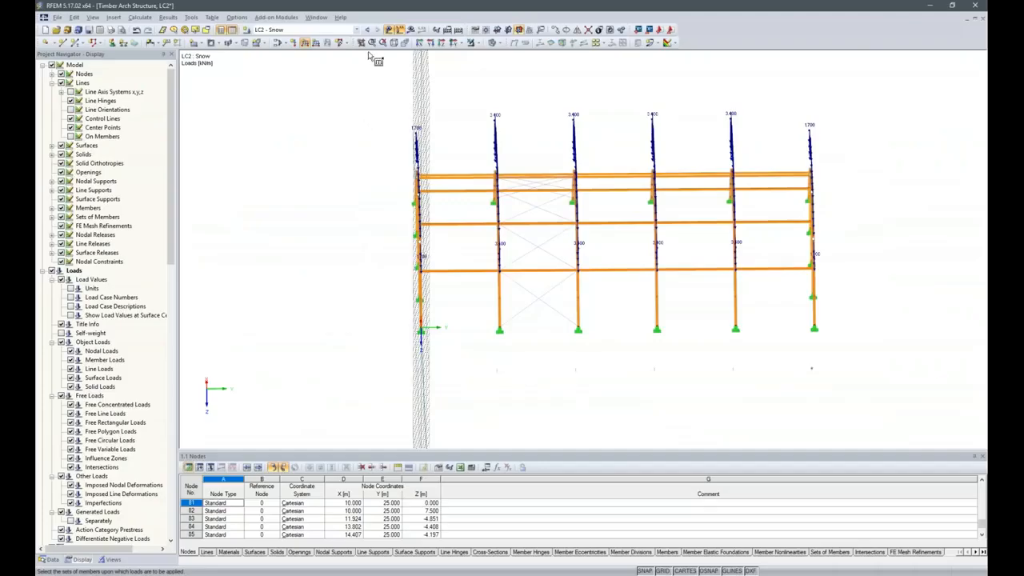
click(247, 30)
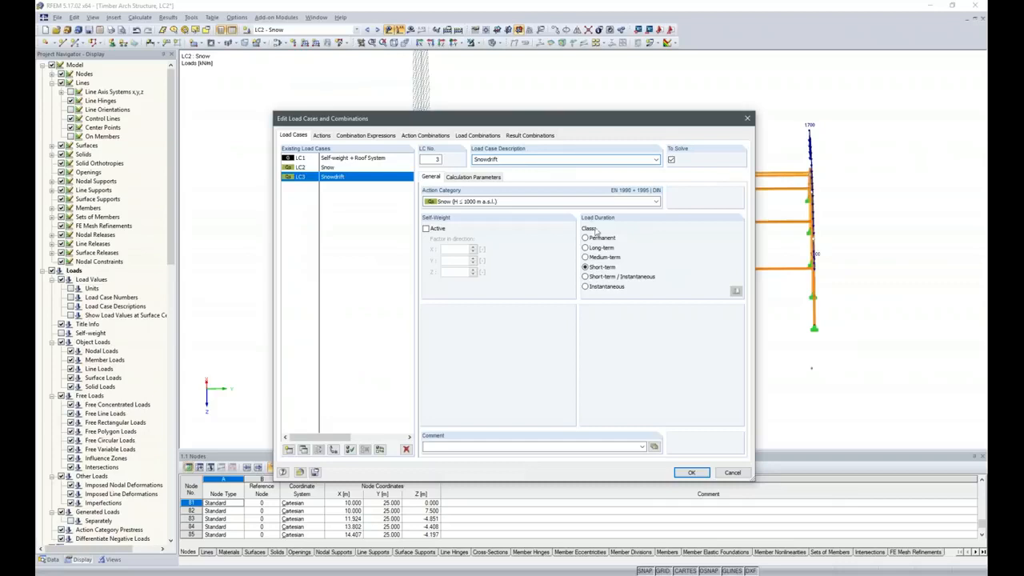
click(693, 473)
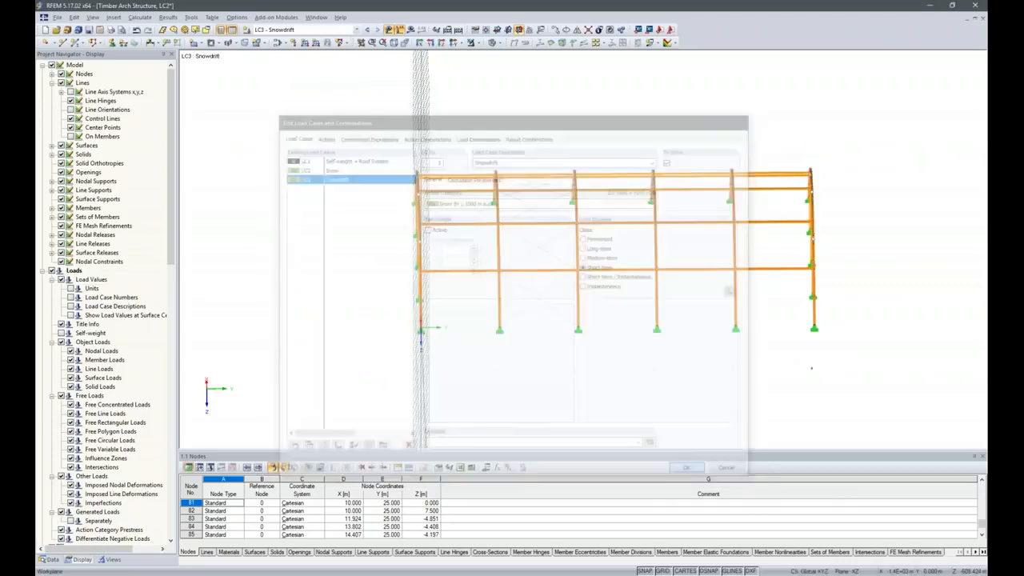
- Start a varying force on sets of members in projected direction ZP, with 0 kN/m at x = 0 m and 8.5 kN/m at 5 m
ctrl+middle_drag(538, 433, 534, 428)
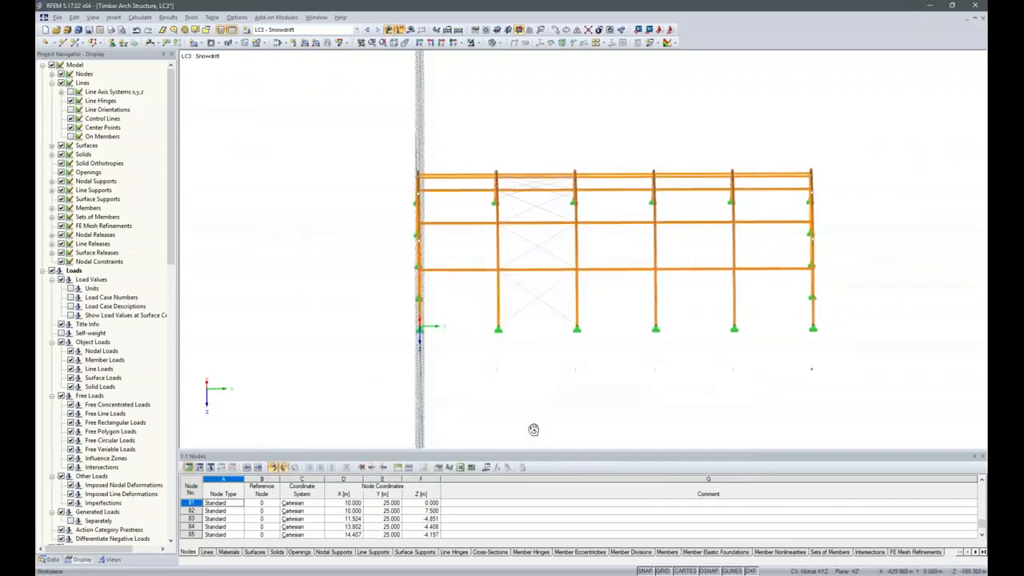
click(304, 44)
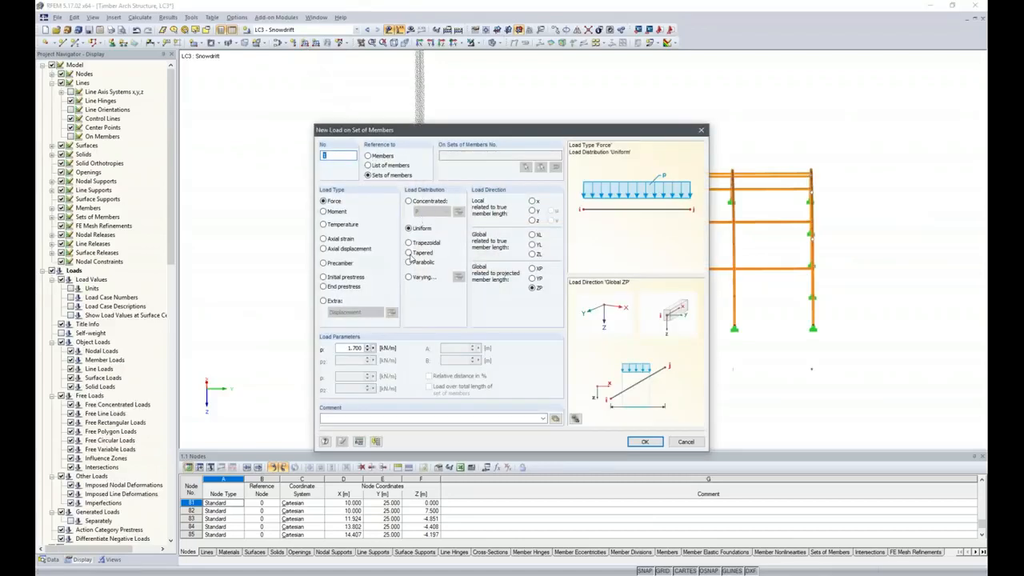
click(409, 277)
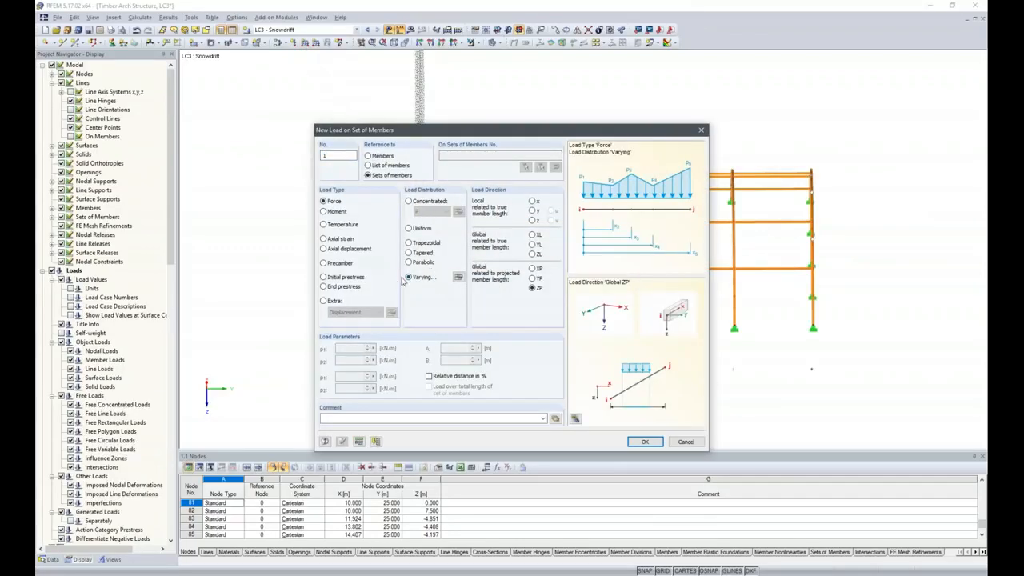
click(458, 277)
click(389, 204)
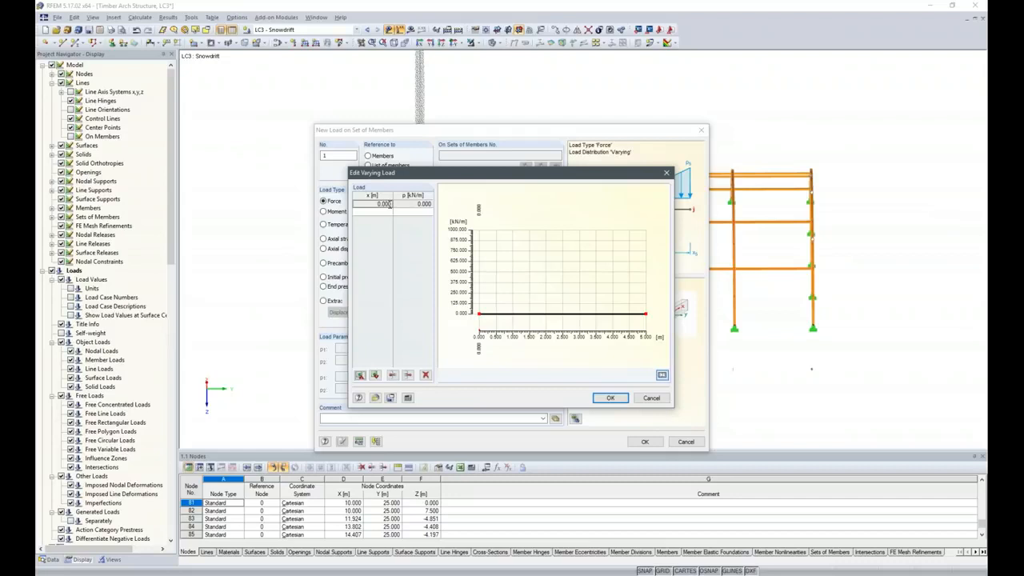
click(412, 205)
key(Return)
text(5)
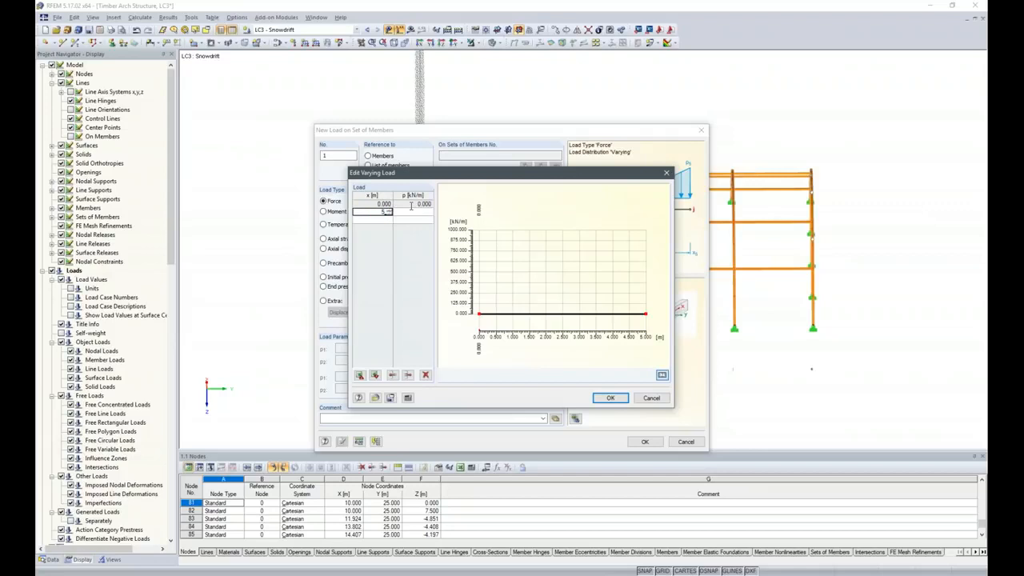
key(Return)
text(8.5)
key(Return)
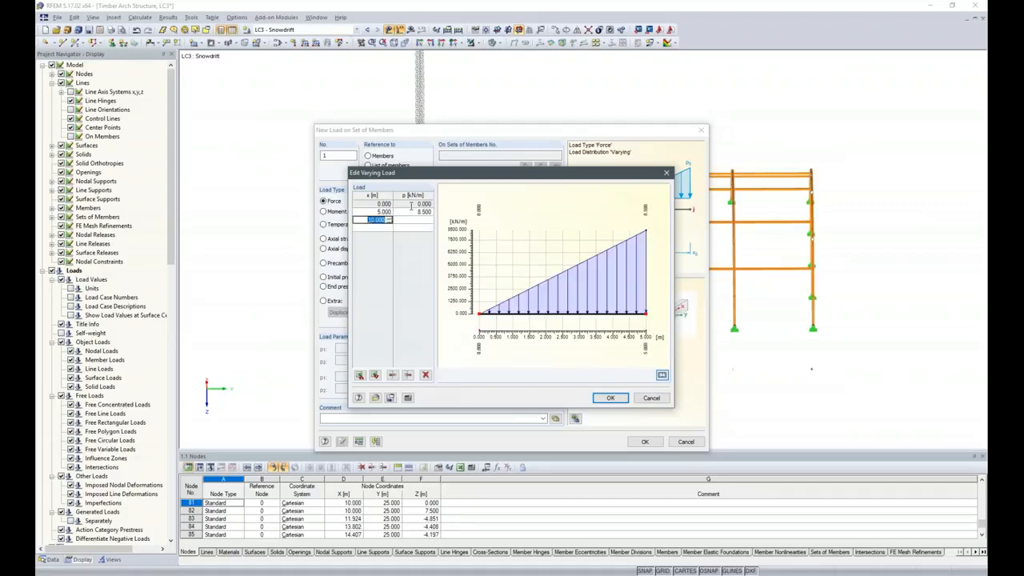
- Complete the varying load table with 0 kN/m at 10 m, 4.25 kN/m at 15 m and 0 kN/m at 20 m
key(Return)
text(0)
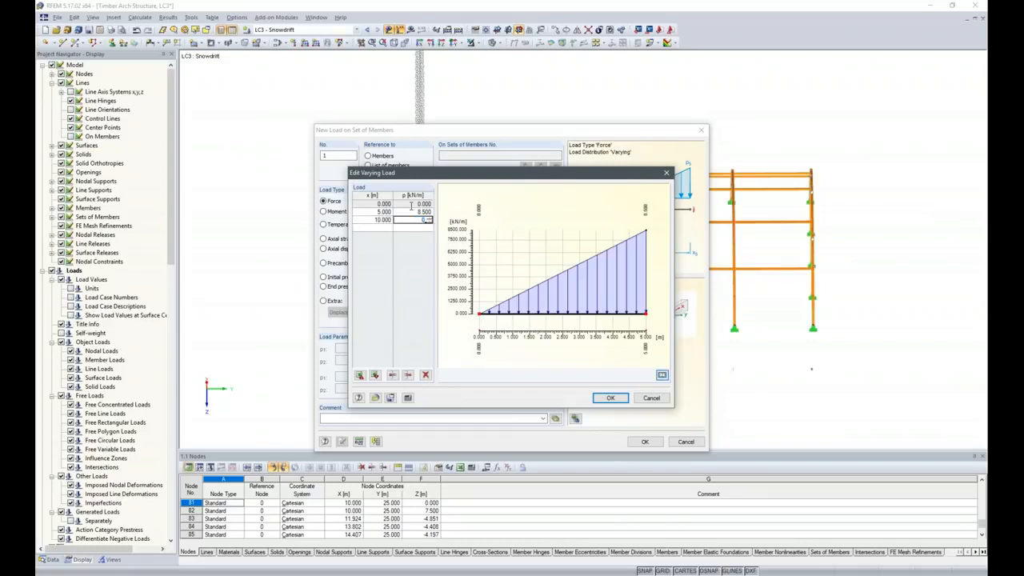
key(Return)
text(4.25)
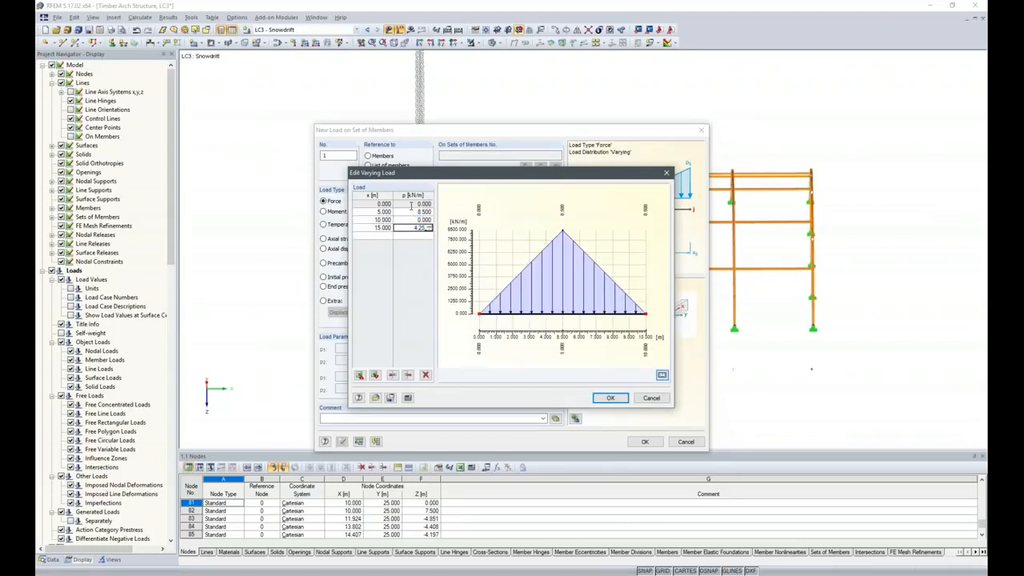
key(Tab)
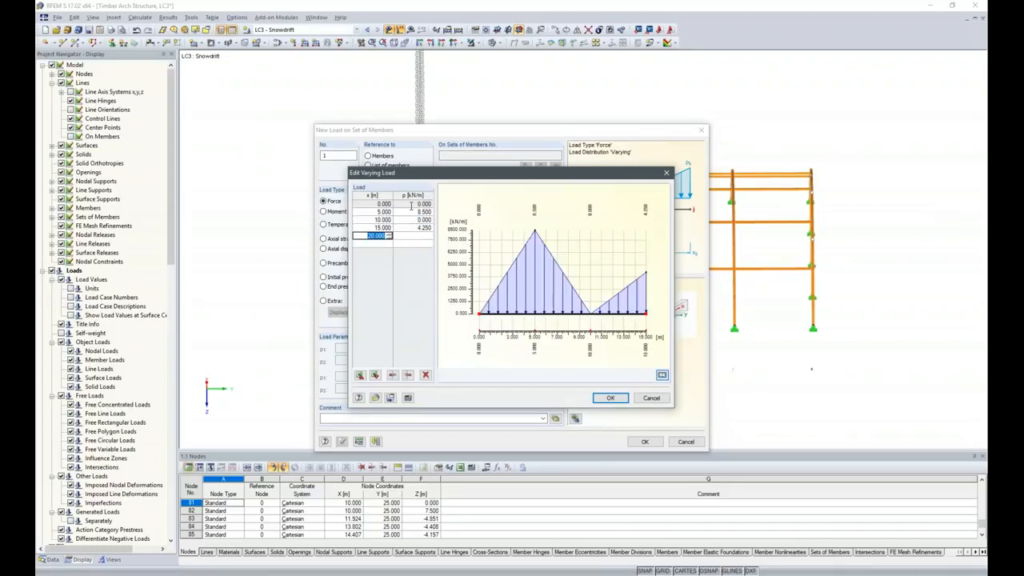
key(Tab)
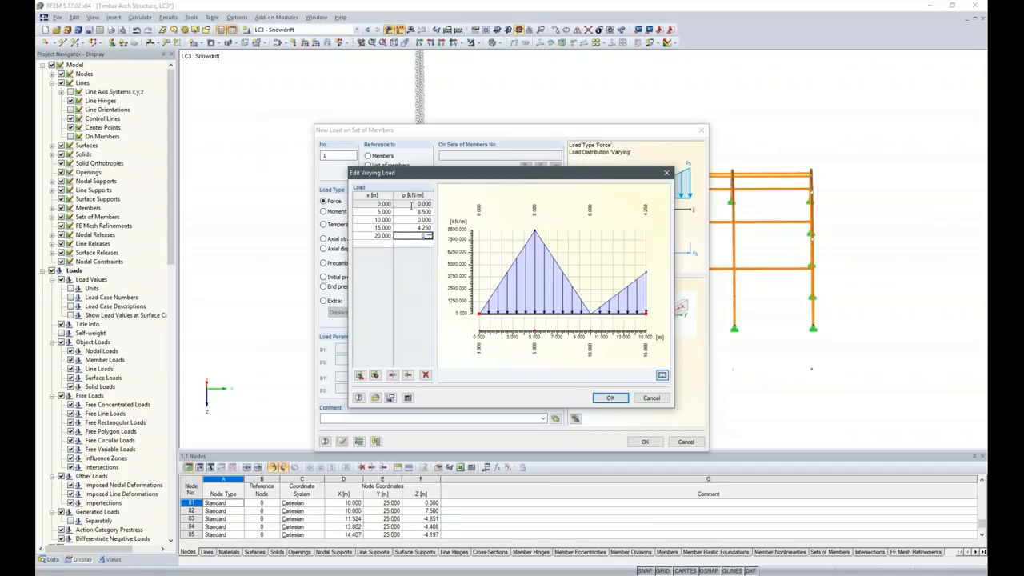
key(Tab)
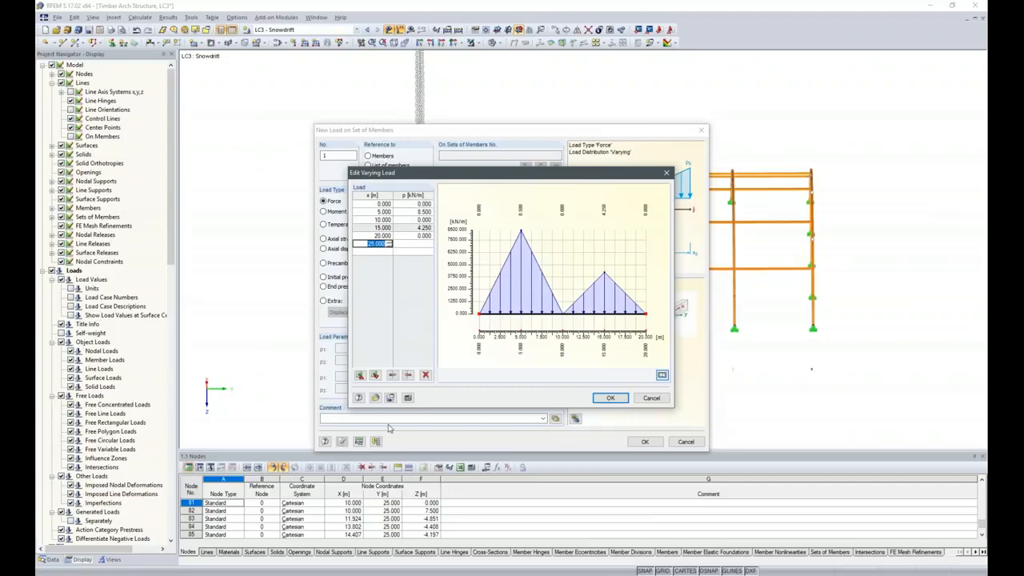
click(602, 400)
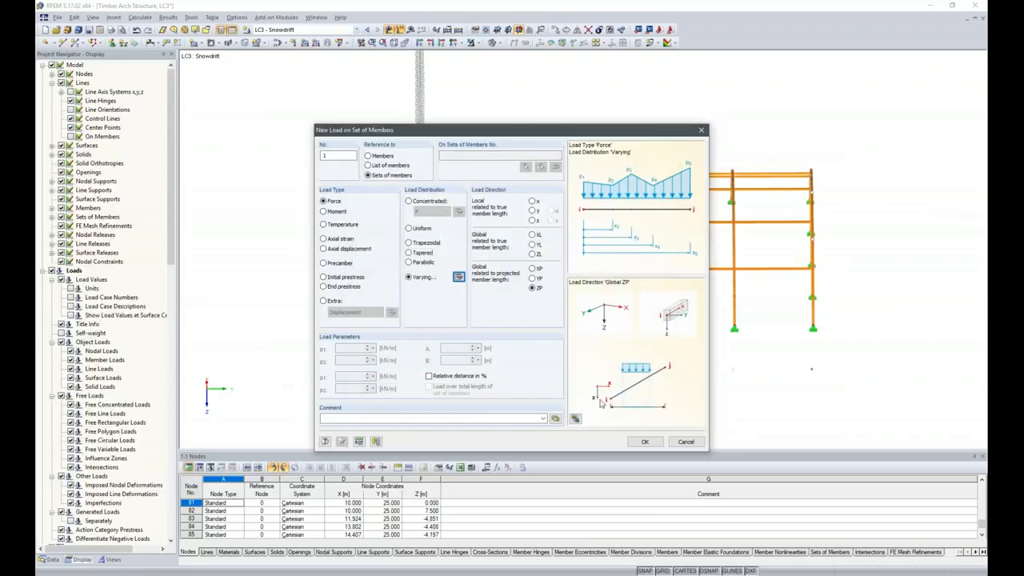
- Apply the varying snowdrift load to the sets of members of the four inner arches
click(648, 444)
drag(474, 115, 723, 400)
ctrl+middle_drag(568, 379, 650, 404)
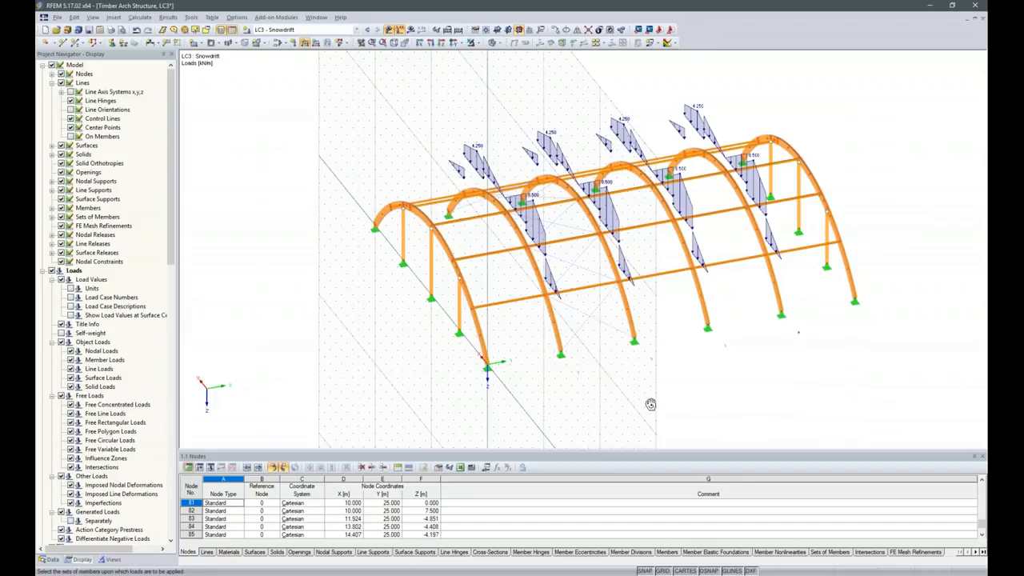
- Define a second varying load on sets of members, with peaks of 4.25 kN/m at 5 m and 2.125 kN/m at 15 m
mouse_move(509, 575)
key(ctrl+y)
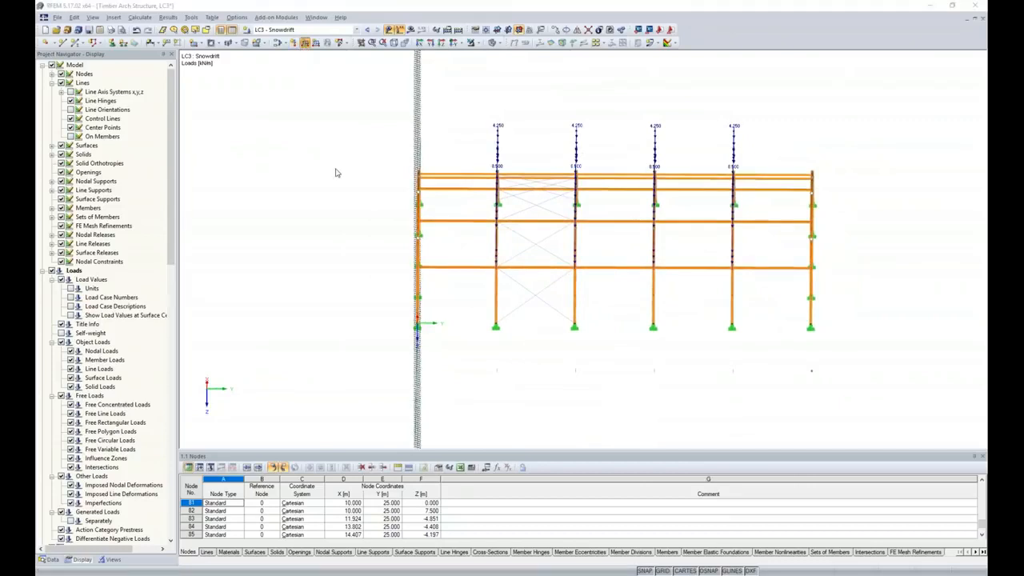
click(457, 276)
click(412, 211)
click(412, 211)
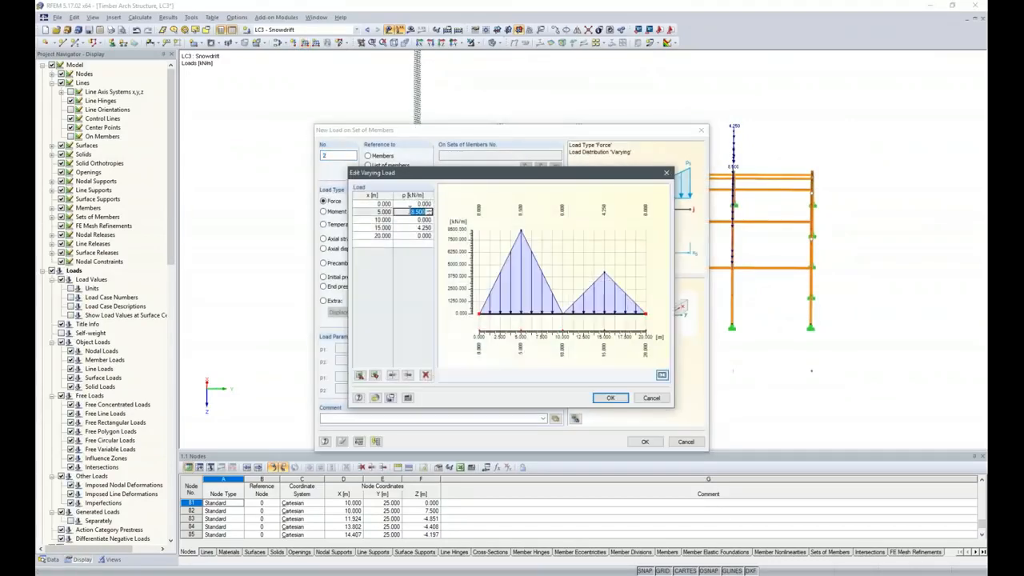
text(4.25)
click(413, 227)
click(413, 227)
text(2)
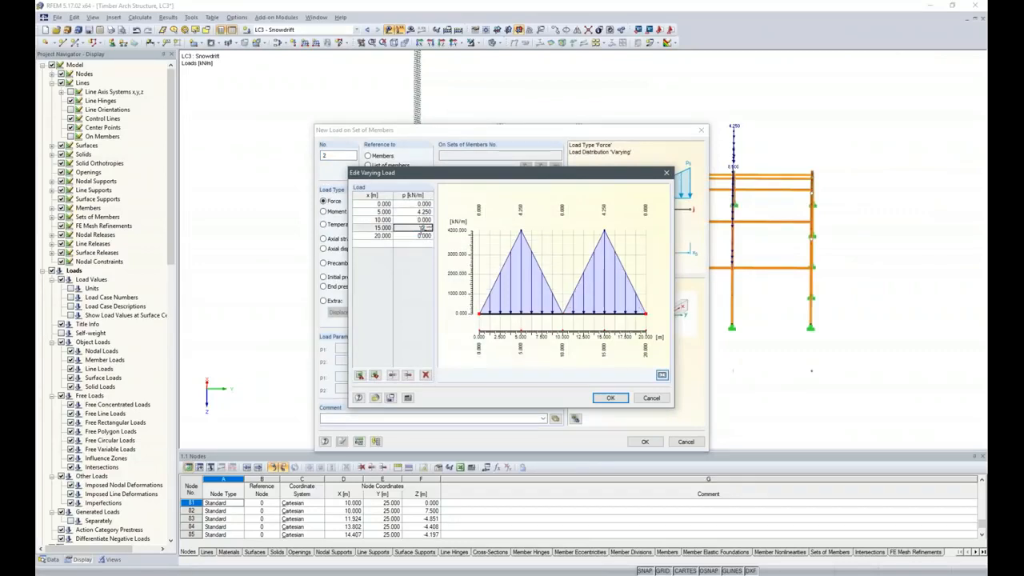
key(Return)
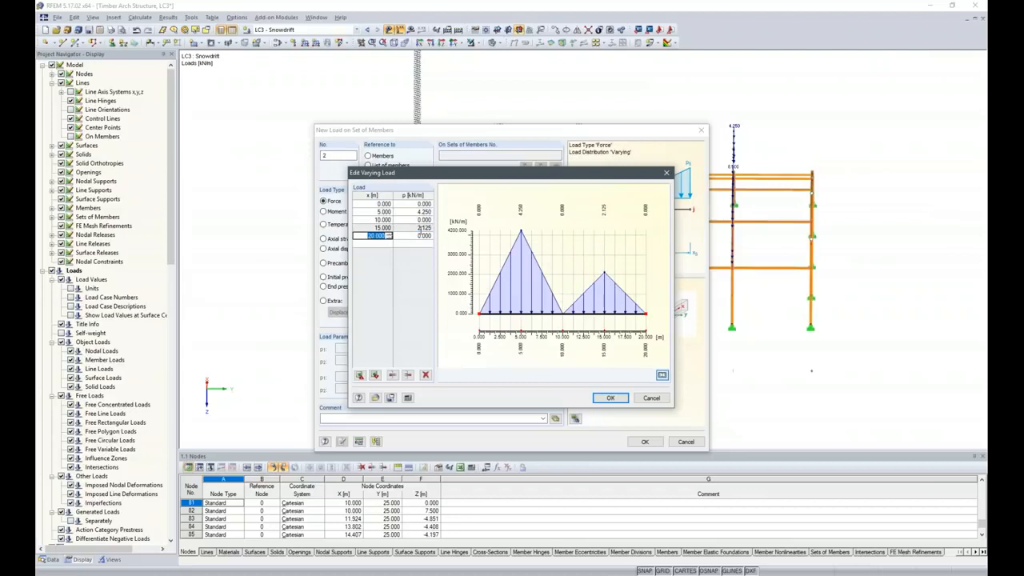
click(610, 397)
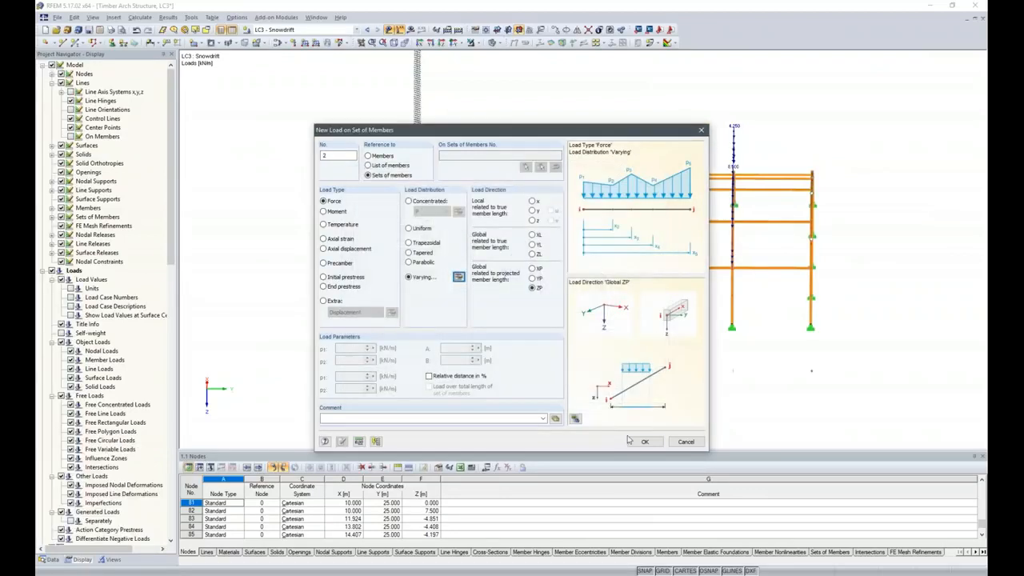
- Apply the reduced varying snowdrift load to the sets of members of the two end arches
click(644, 442)
click(420, 210)
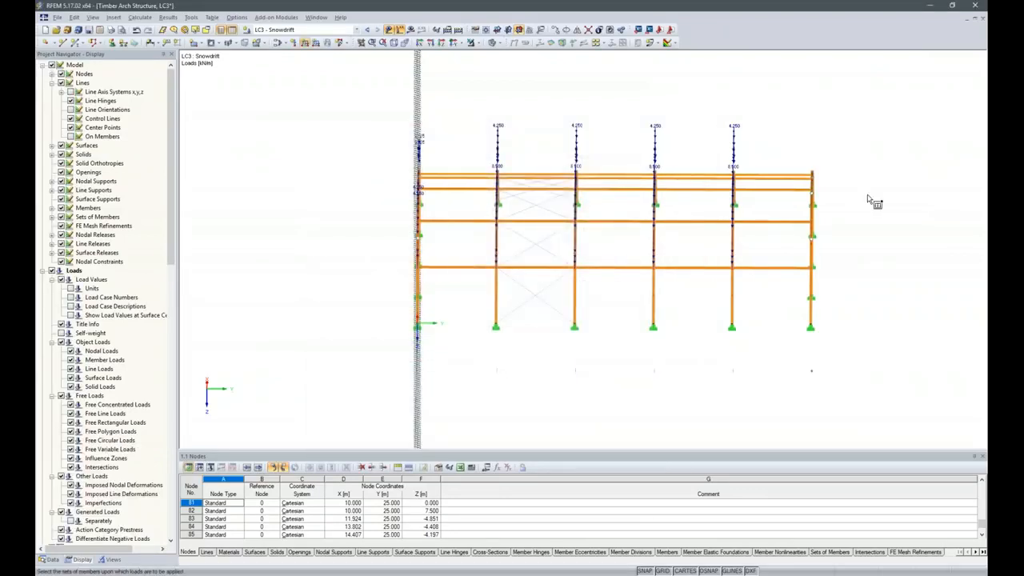
drag(788, 132, 846, 389)
ctrl+middle_drag(663, 421, 830, 366)
ctrl+middle_drag(505, 383, 600, 380)
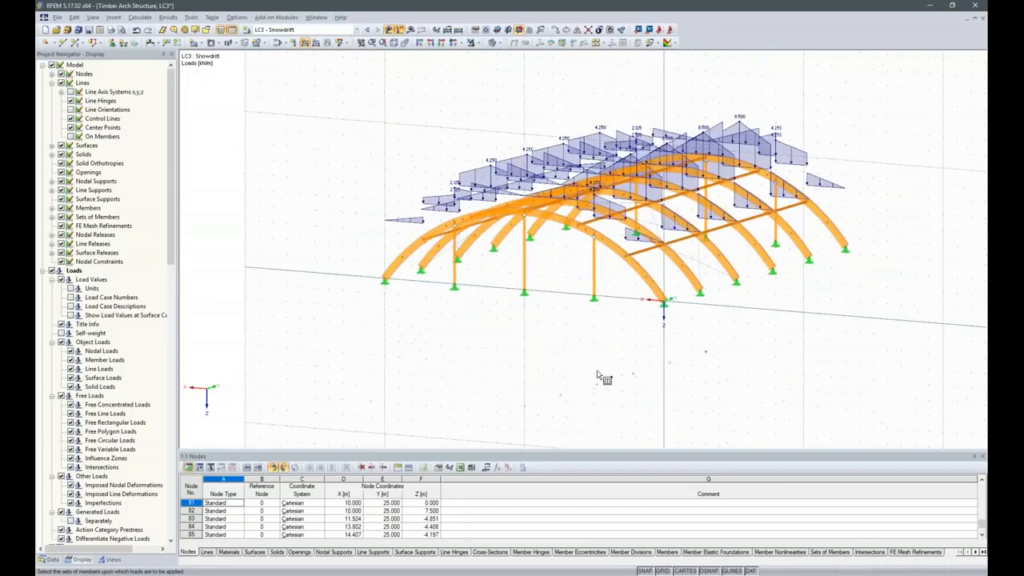
key(Escape)
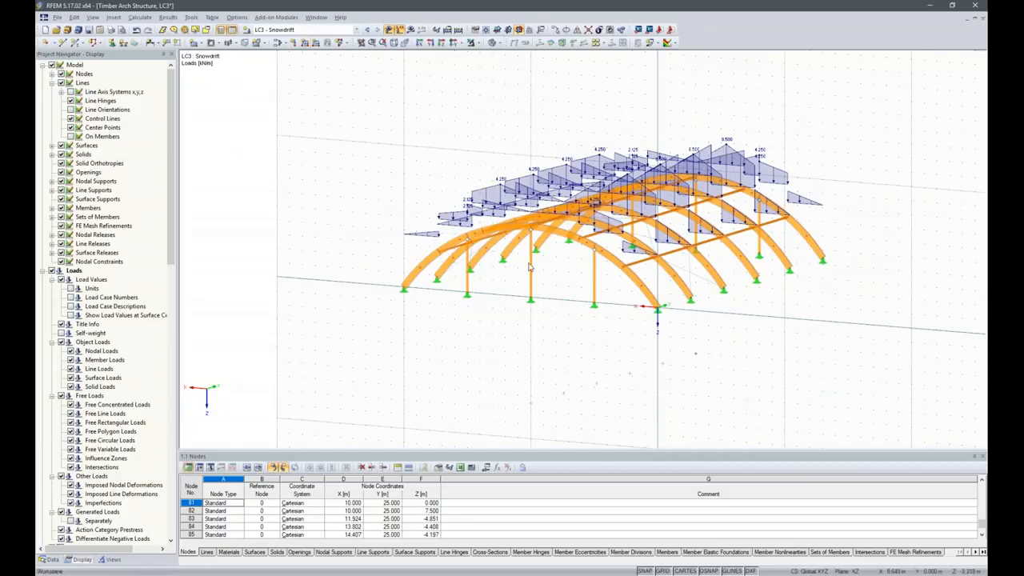
- Create load case LC4 described as Wind in +X, with action category Wind and short-term load duration
click(246, 33)
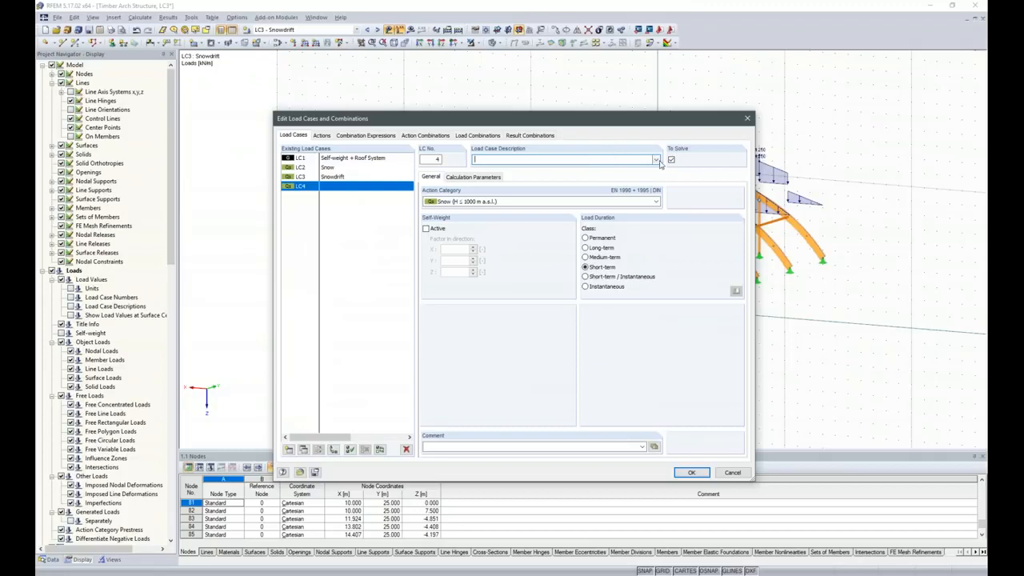
drag(629, 127, 611, 74)
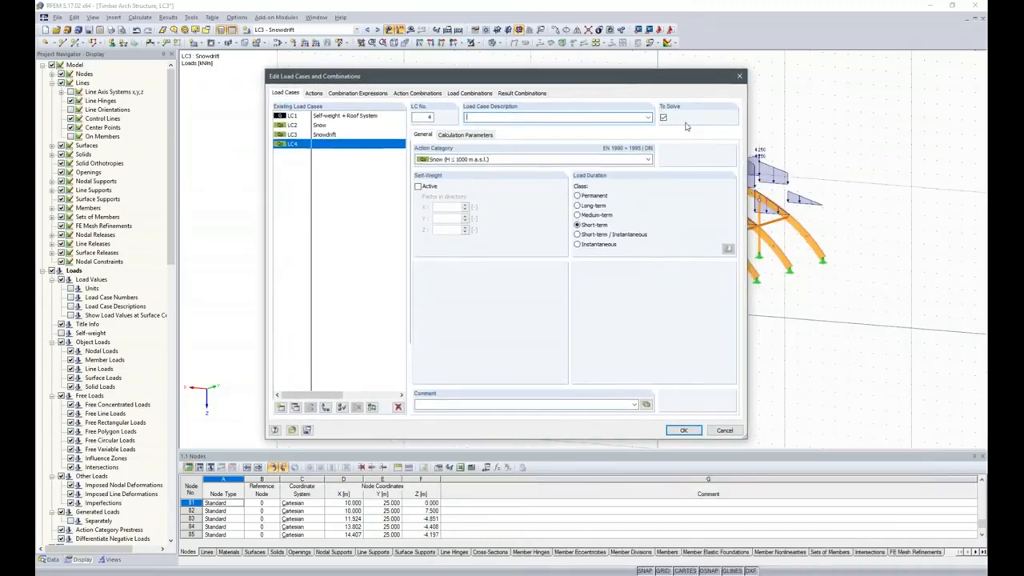
click(649, 119)
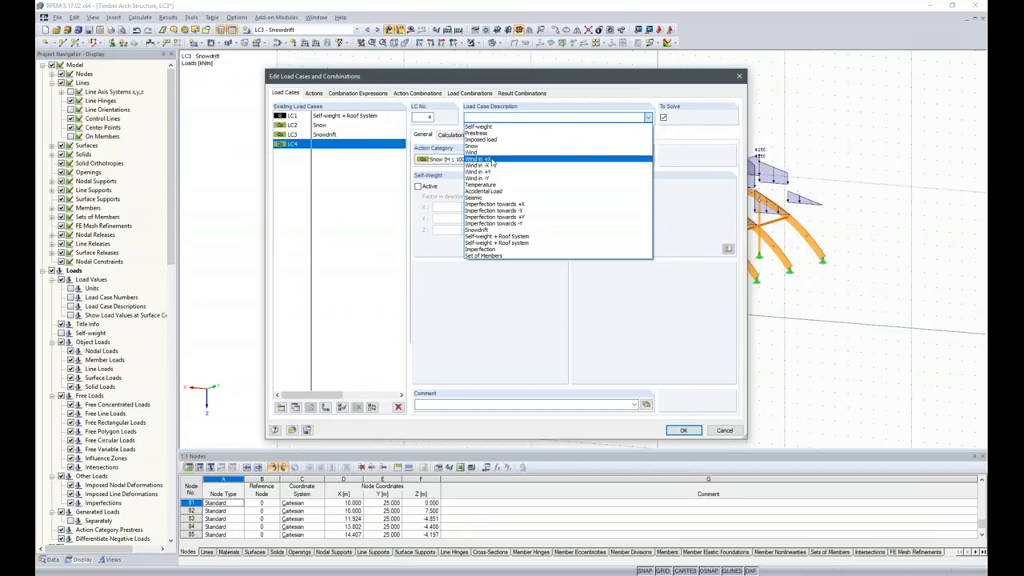
click(493, 160)
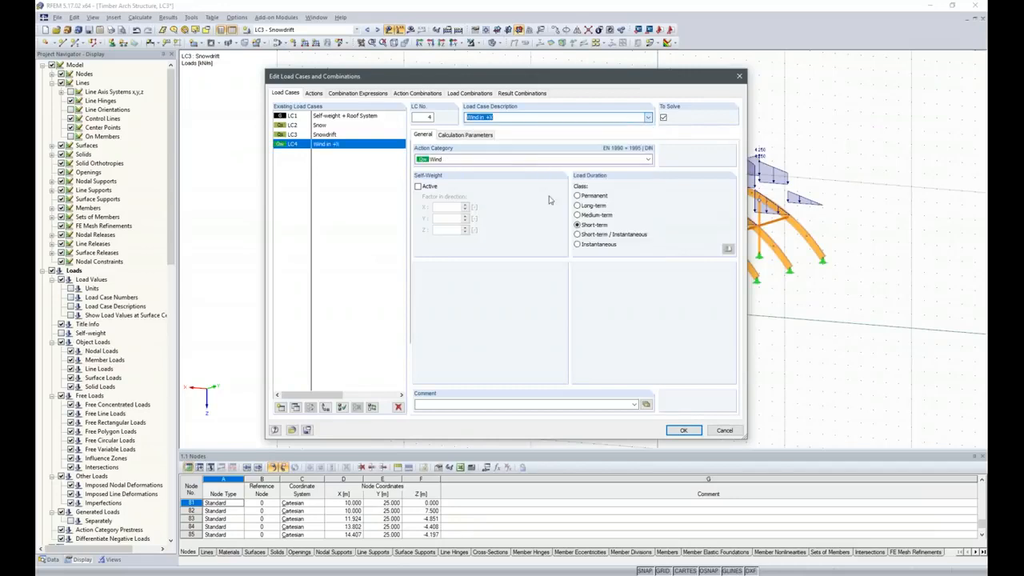
click(684, 431)
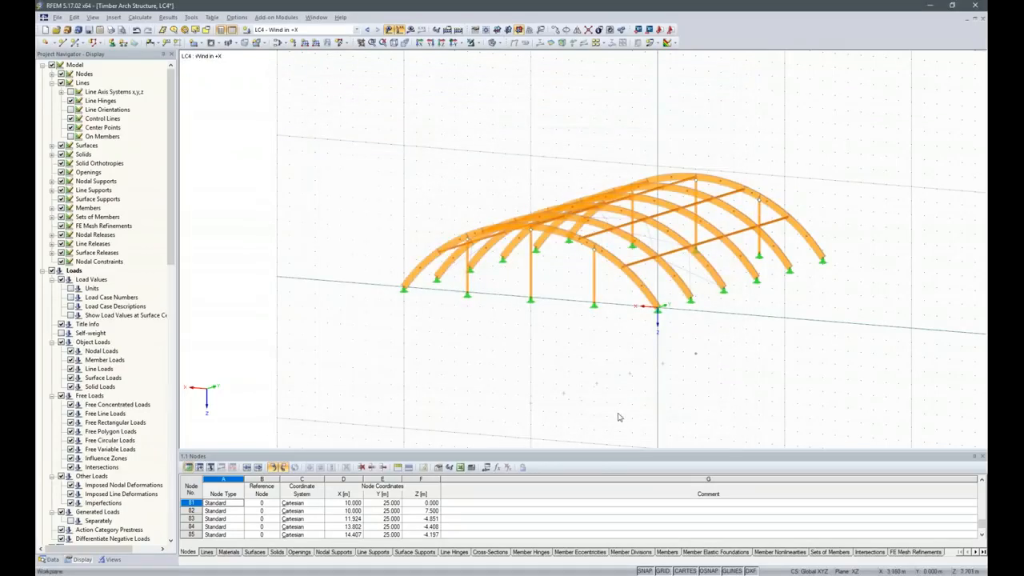
- Switch to the PowerPoint presentation, review the lateral wind load values for zones A, B and C, and return to RFEM
click(804, 575)
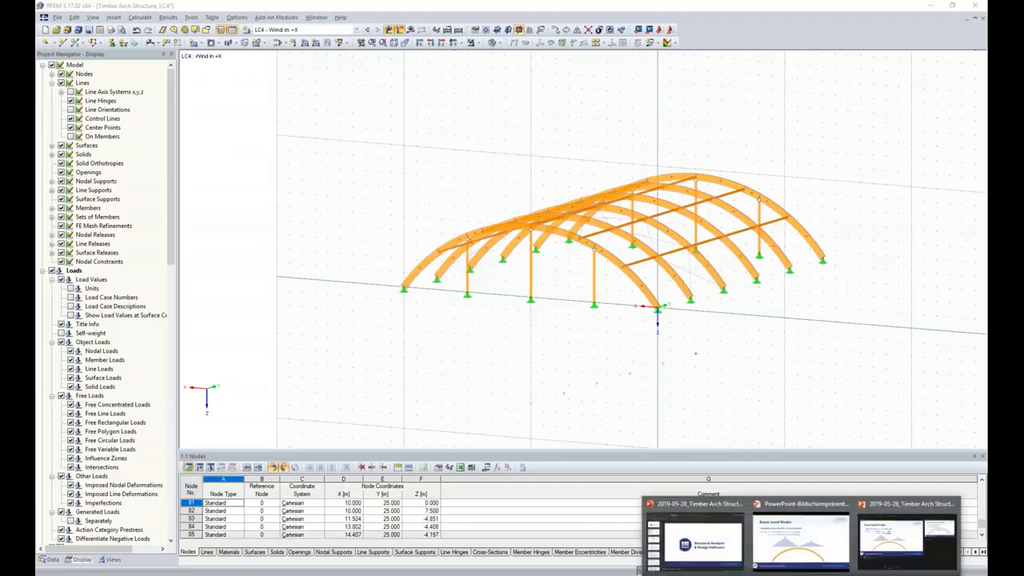
click(804, 555)
click(554, 277)
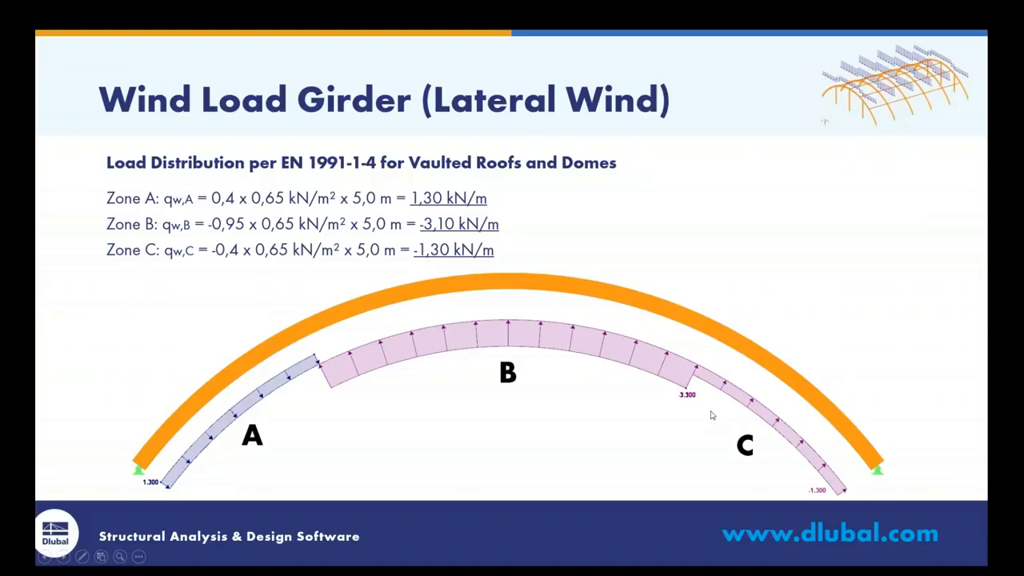
key(alt+Tab)
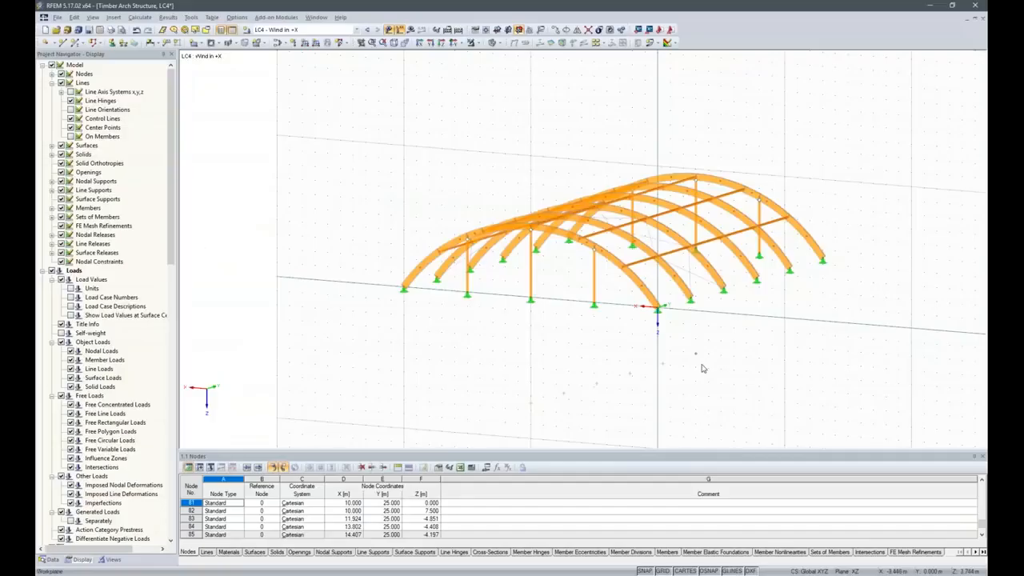
- Start a new varying force load on sets of members in LC4 with relative distances in %, and open its load distribution
ctrl+middle_drag(785, 377, 505, 420)
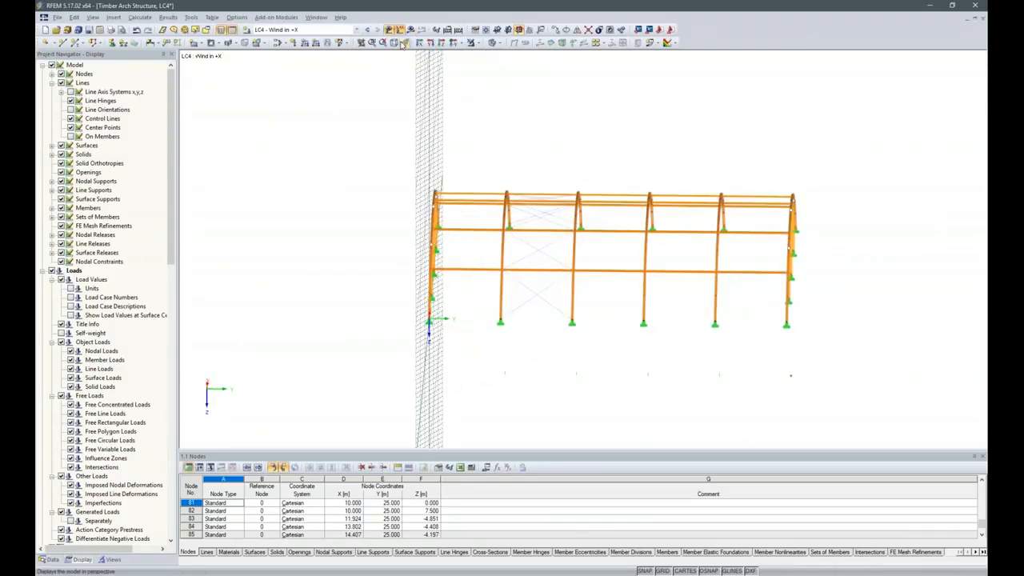
click(298, 44)
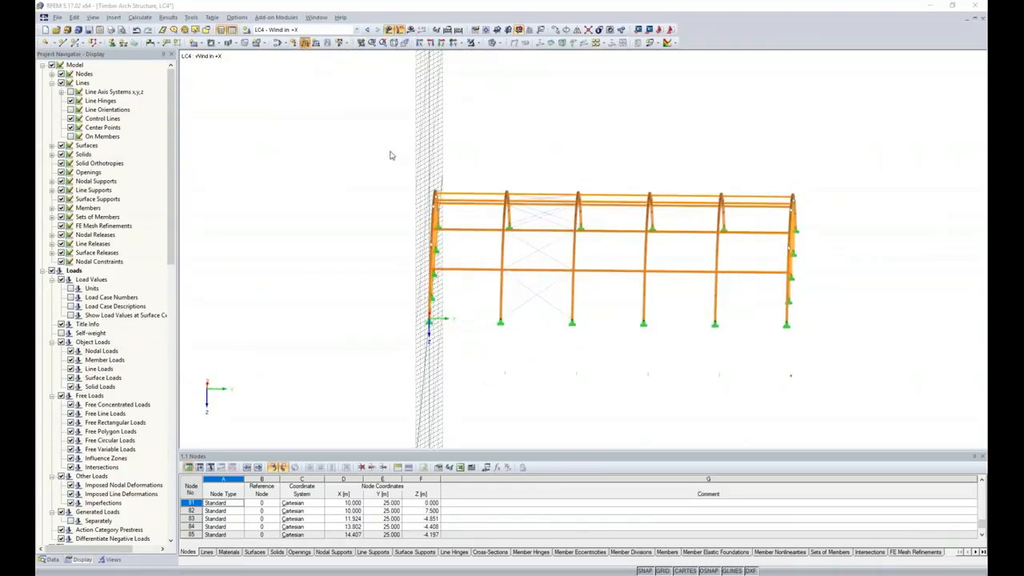
click(375, 176)
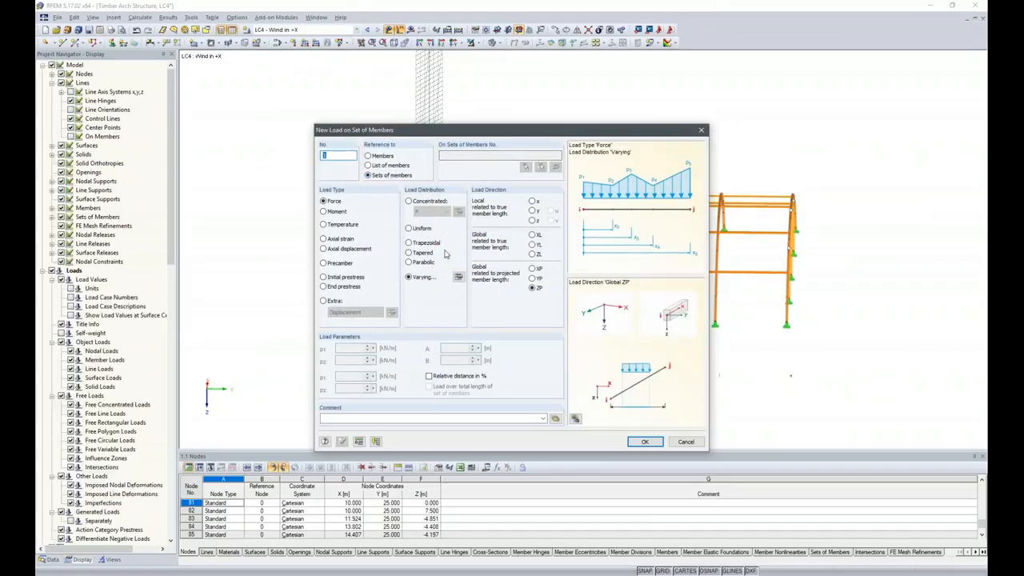
click(459, 277)
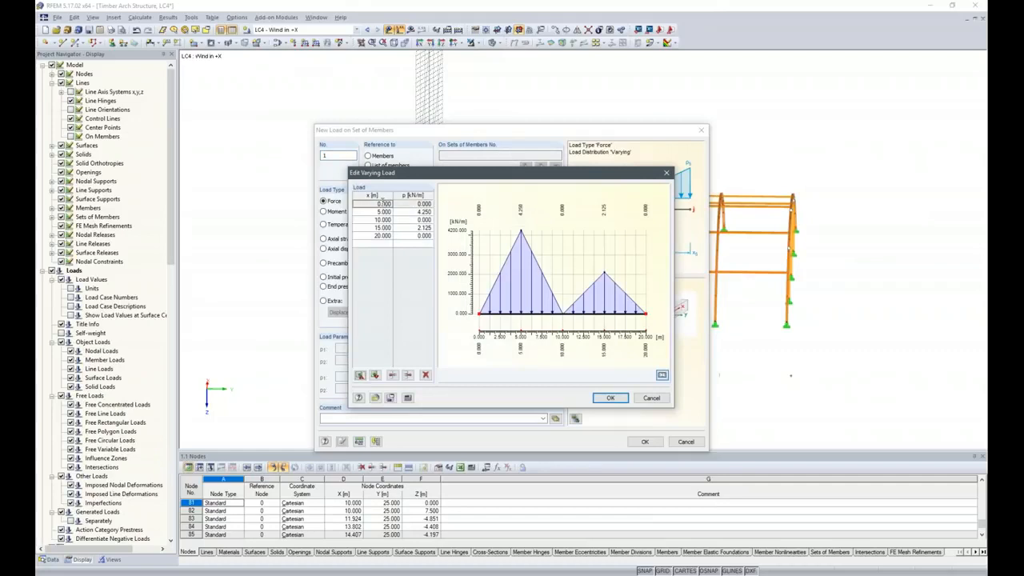
click(652, 398)
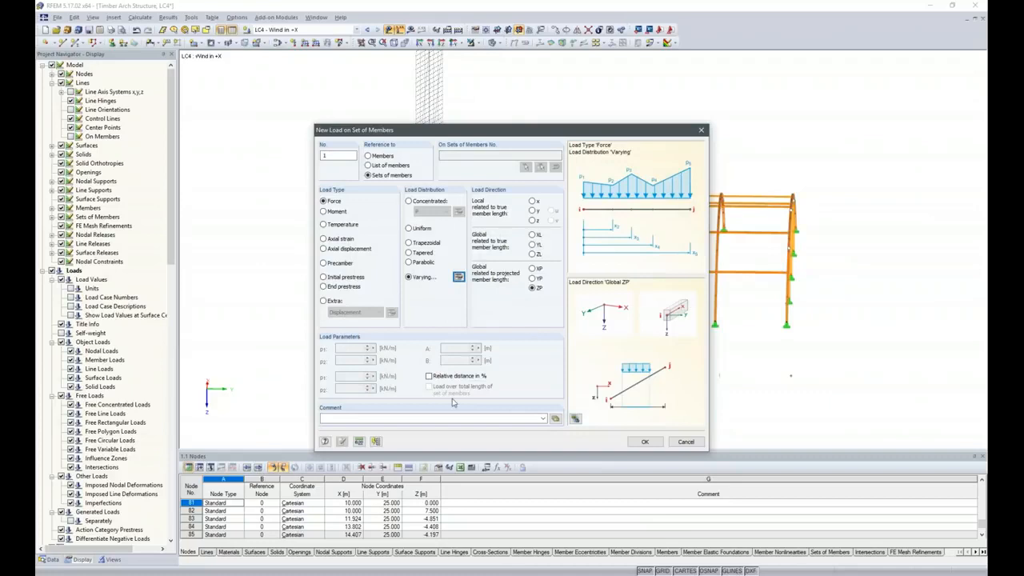
click(429, 376)
click(459, 277)
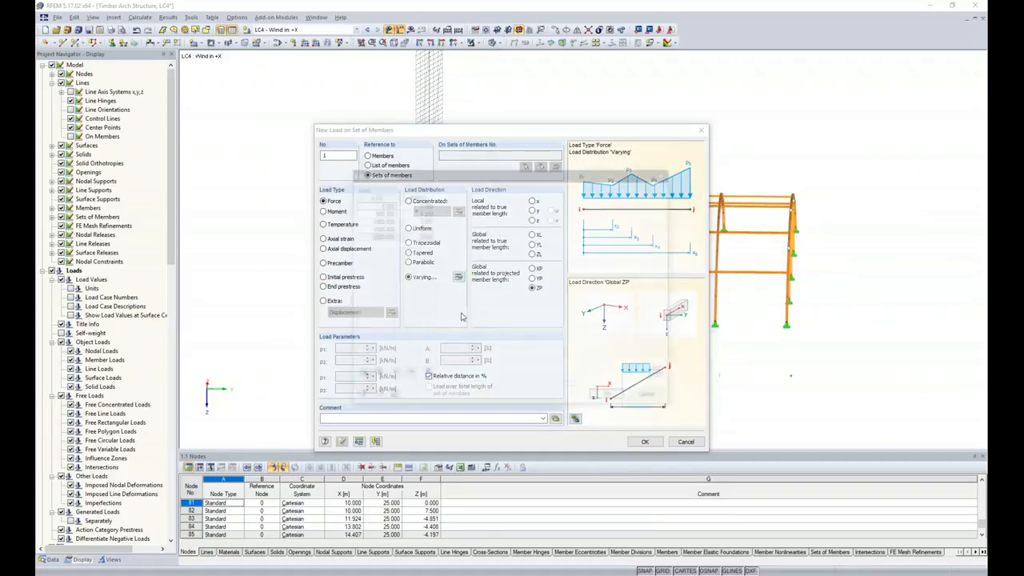
- Set the x positions of the second and third points of the varying load to 25 %
click(388, 211)
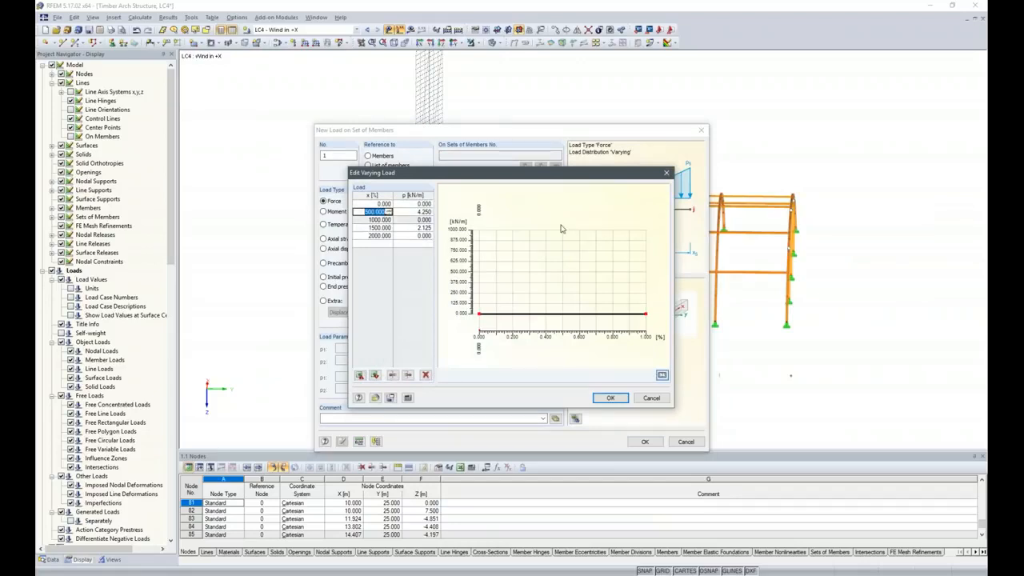
text(25)
key(Tab)
key(Tab)
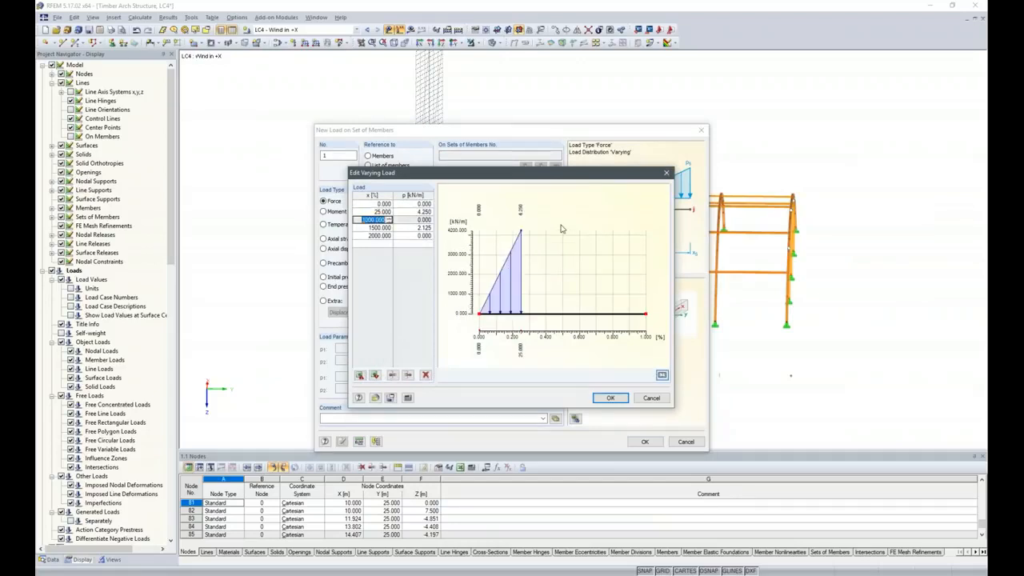
text(25)
key(Tab)
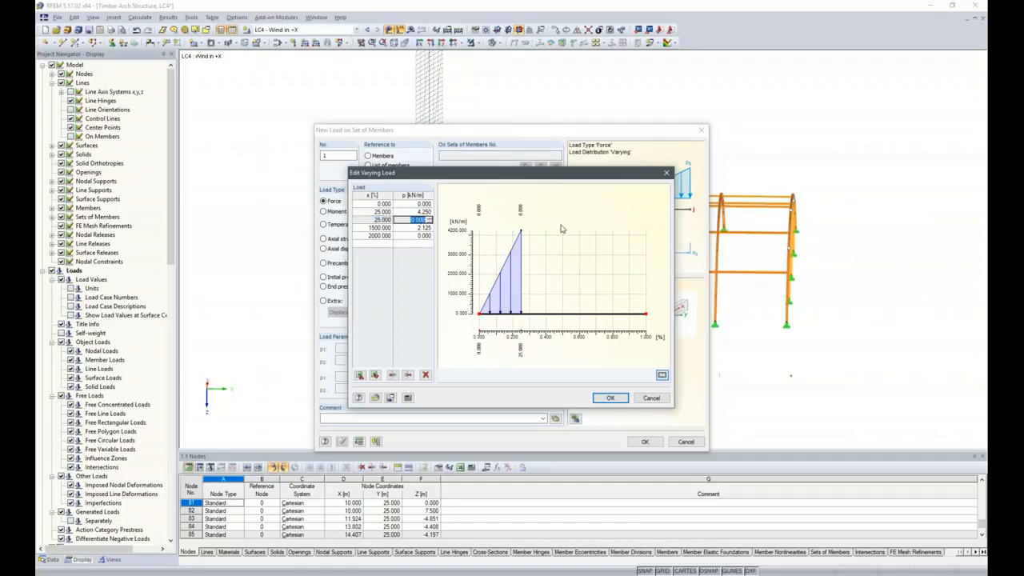
- Set the fourth and fifth points of the varying load to 75 % and add a sixth point at 100 %
key(Tab)
text(75)
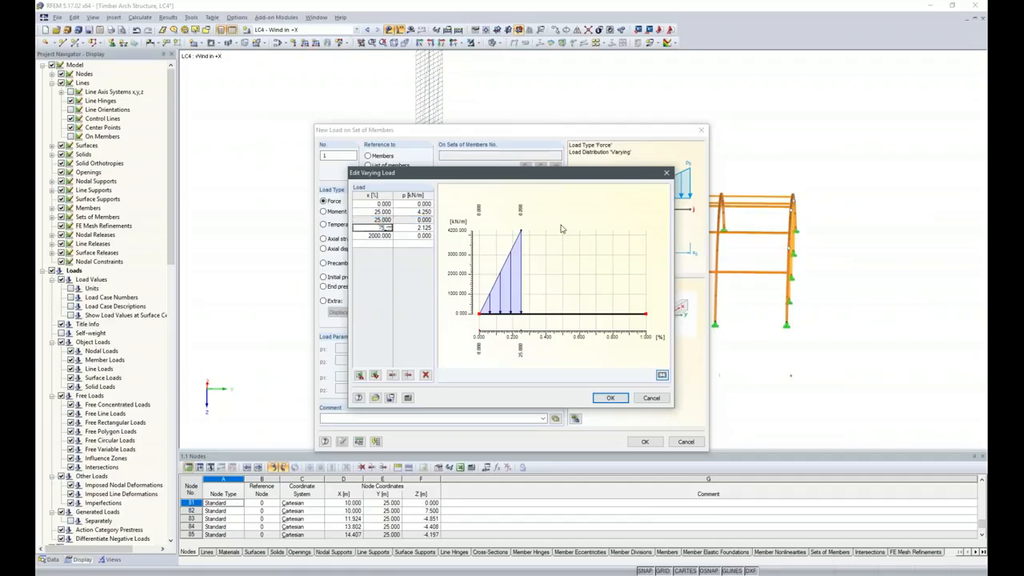
key(Tab)
key(Tab)
text(75)
key(Tab)
key(Tab)
text(1)
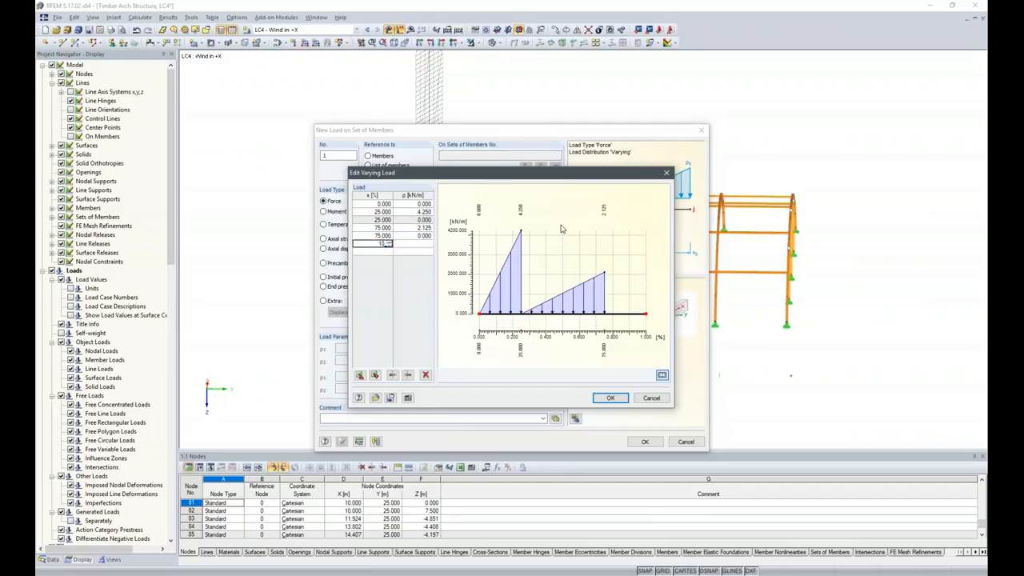
text(00)
key(Tab)
- Set the load at the first two points, 0 % and 25 %, to 1.3 kN/m
key(Up)
key(Up)
key(Up)
key(Up)
key(Up)
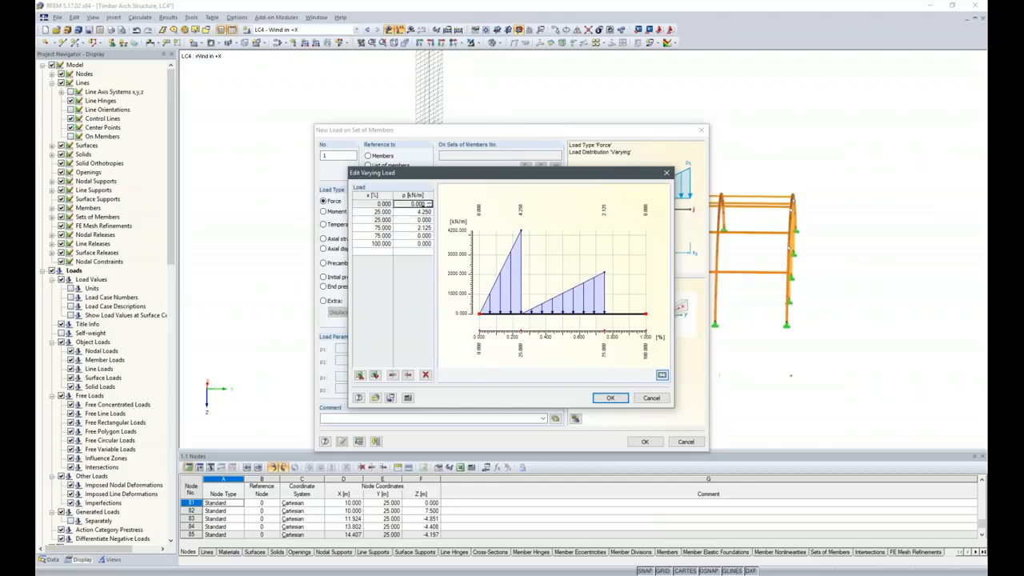
double_click(420, 206)
text(1.3)
key(Down)
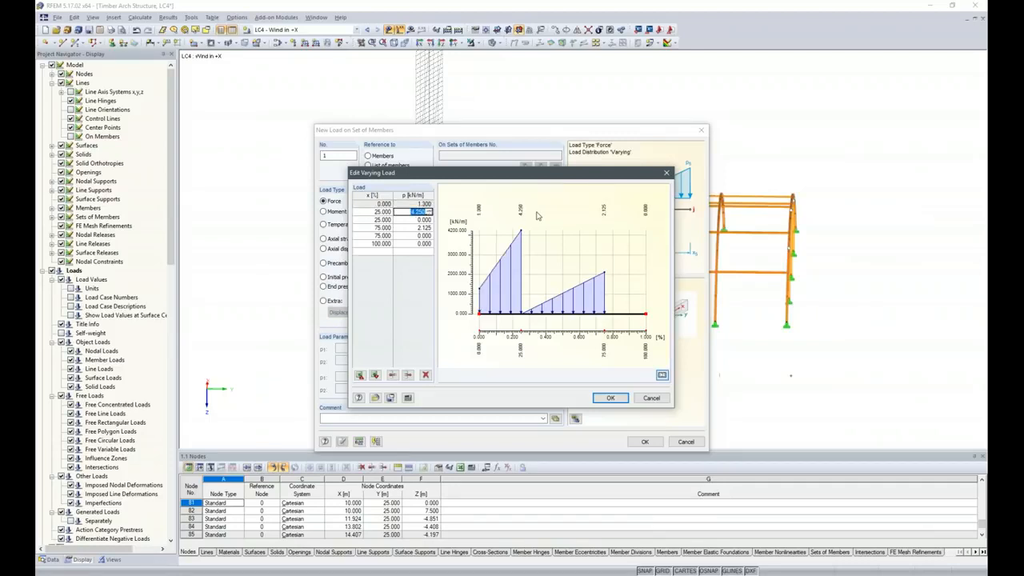
text(1.3)
key(Down)
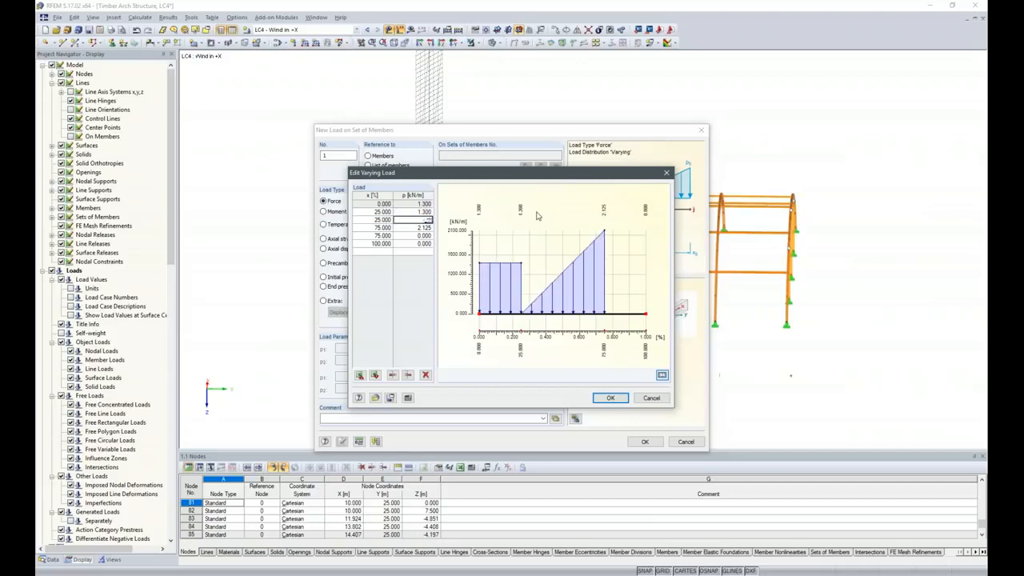
- Set the load to -3.1 kN/m from 25 % to 75 % and -1.3 kN/m from 75 % to 100 %, and accept the distribution
key(Down)
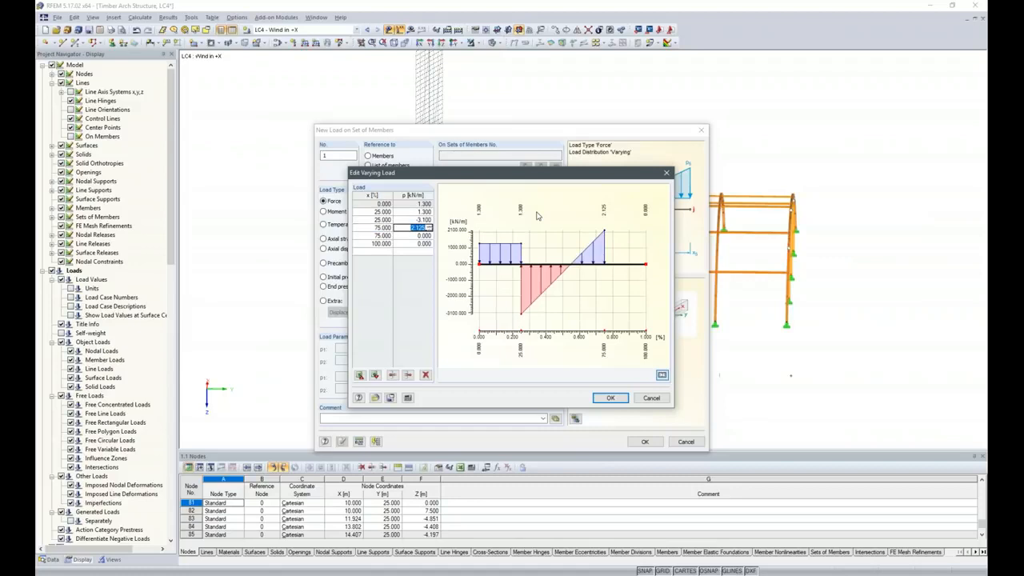
key(Return)
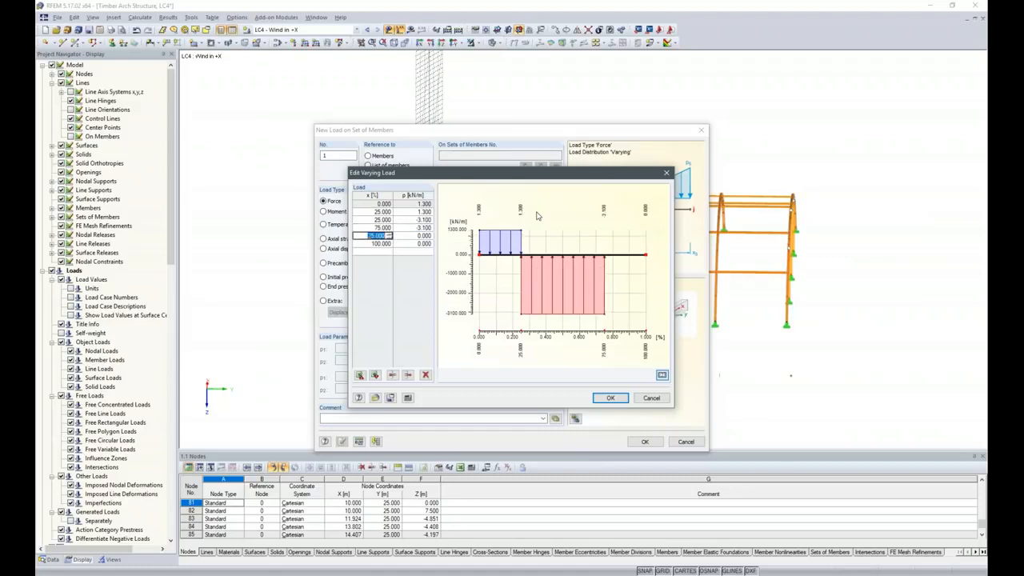
key(Return)
text(-1.3)
key(Return)
key(Return)
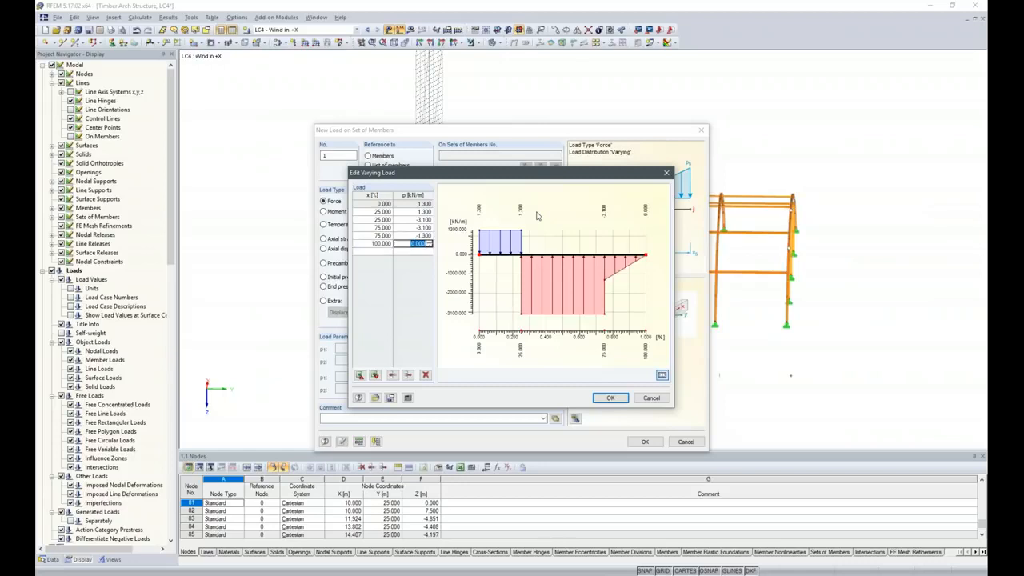
text(-1.3)
key(Return)
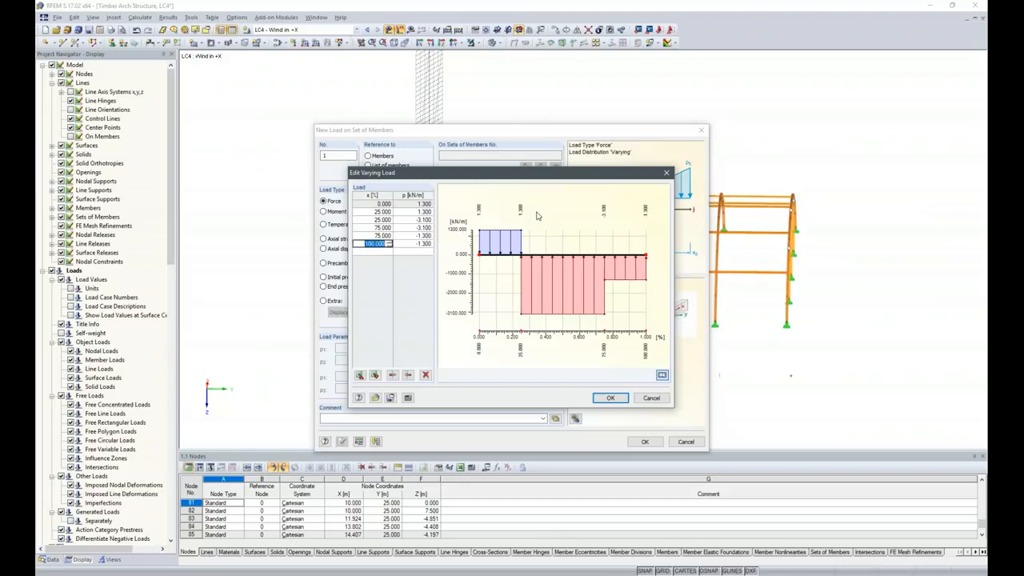
click(610, 398)
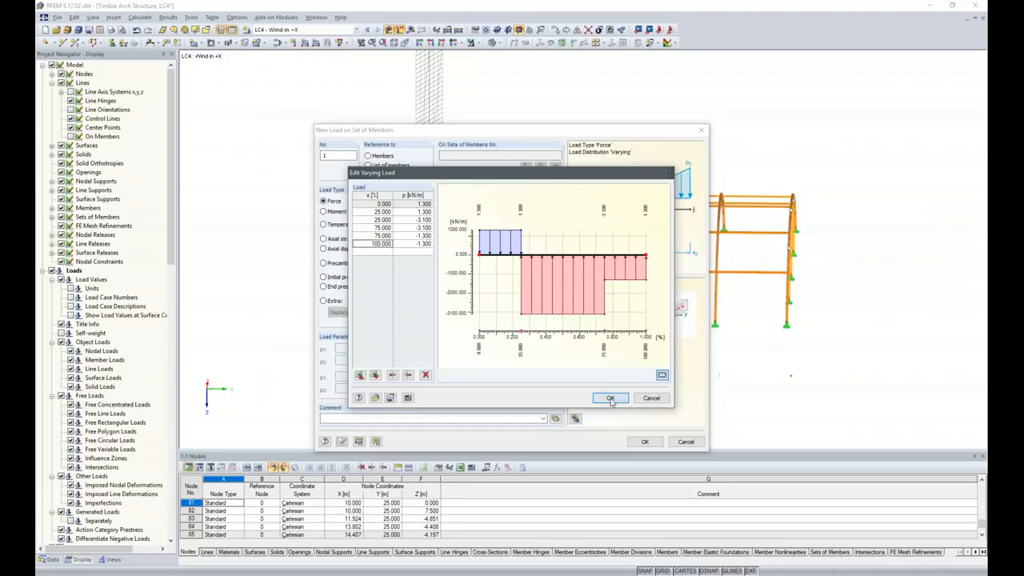
- Try applying the varying load to the inner arches in the global ZP direction, and undo it
click(645, 442)
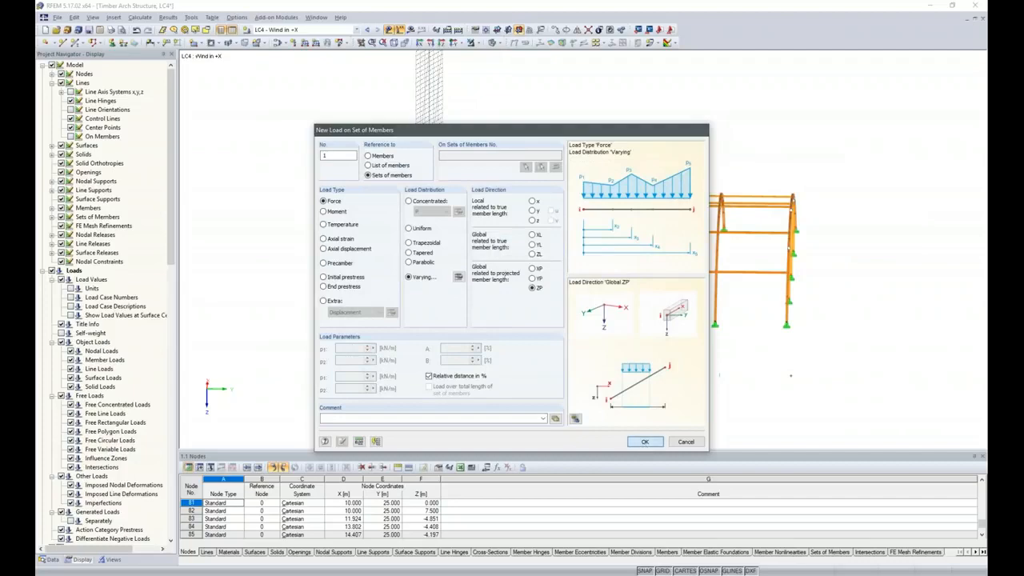
ctrl+middle_drag(521, 384, 598, 402)
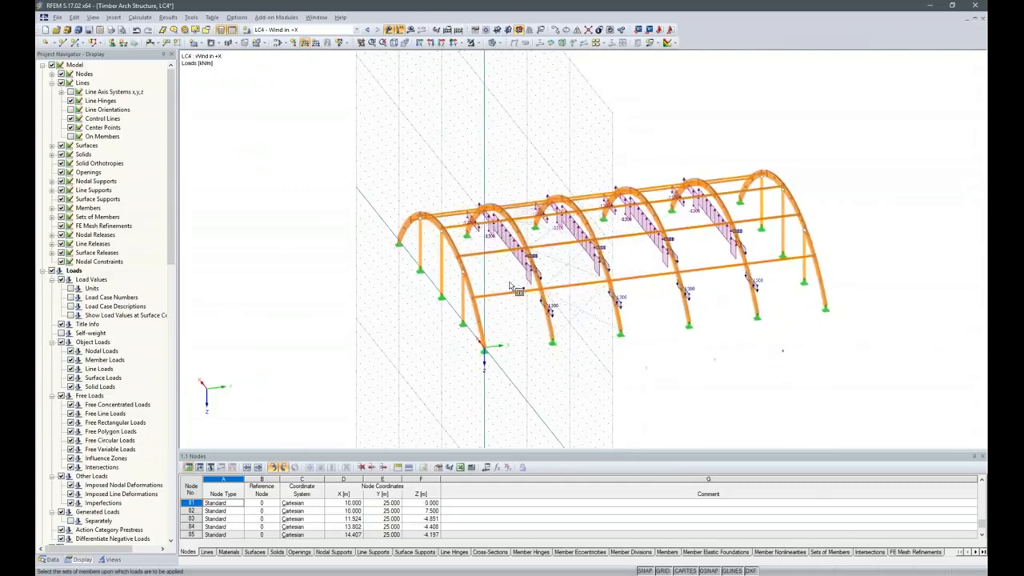
key(Escape)
key(ctrl+z)
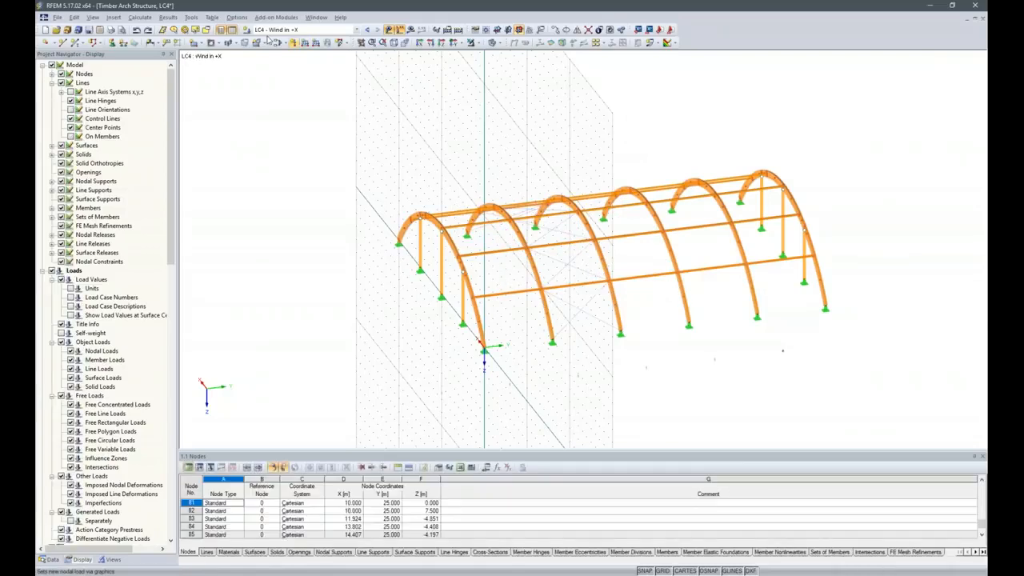
click(366, 30)
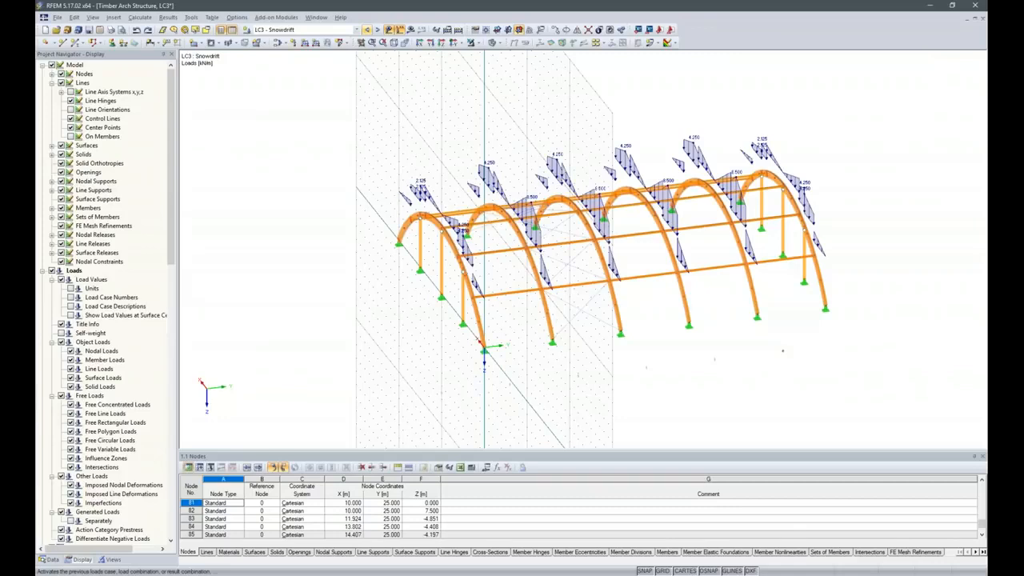
click(377, 29)
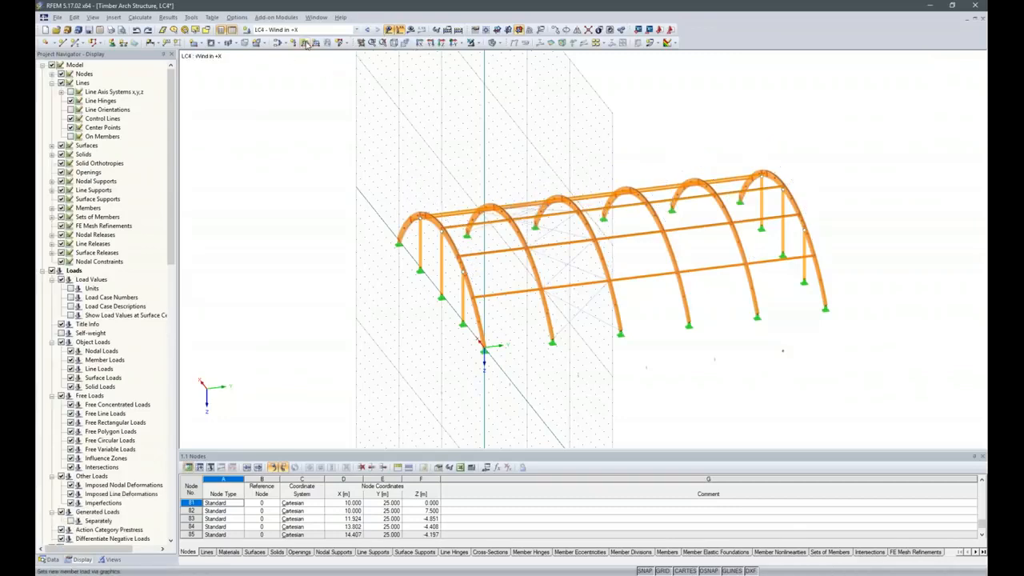
- Apply the varying wind load to the inner arch member sets in LC4, acting in the local z direction
click(306, 43)
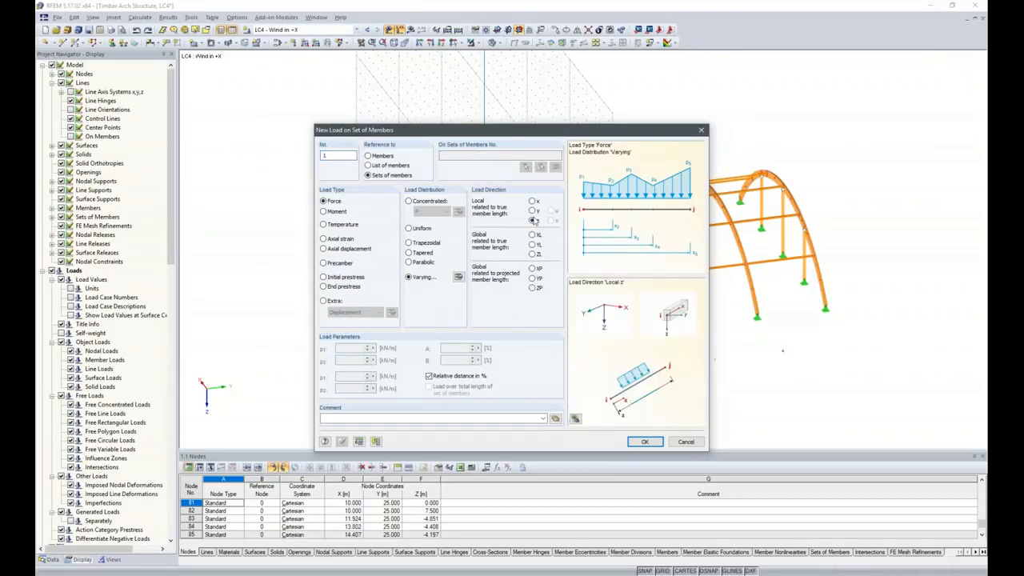
click(458, 277)
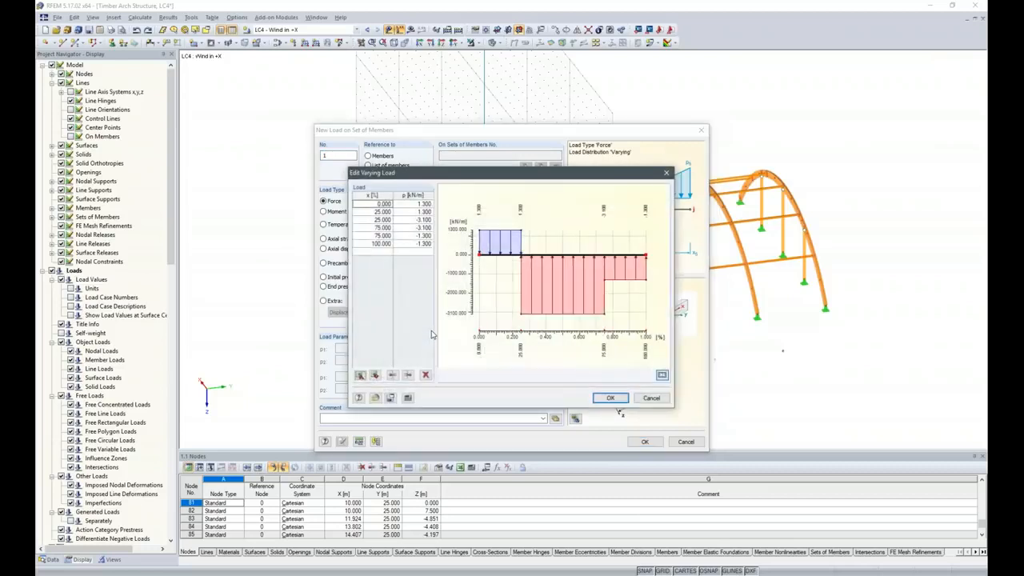
click(610, 399)
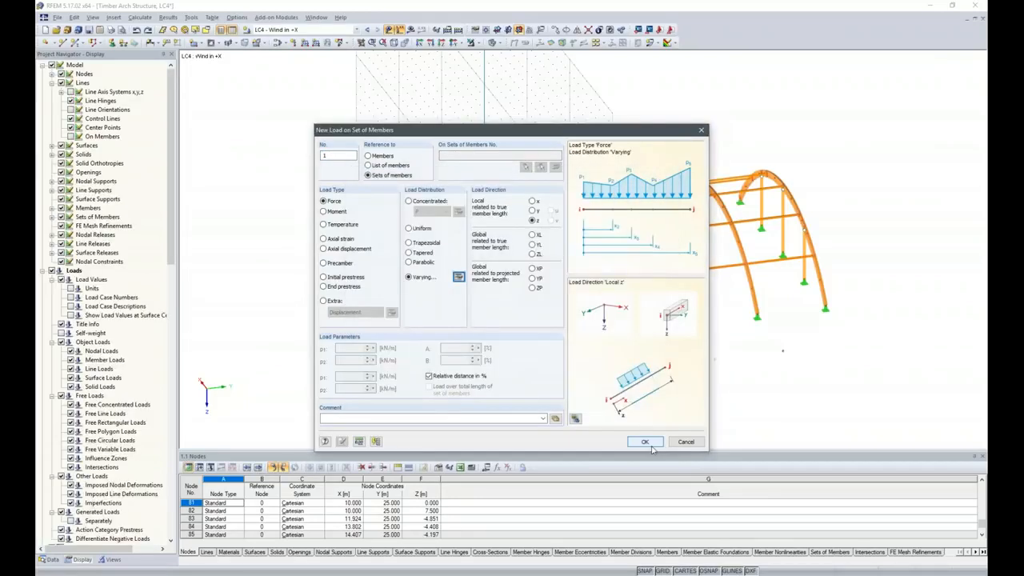
click(645, 441)
drag(460, 135, 760, 373)
- Start a second varying local z load on sets of members and set its first two points, 0 % and 25 %, to 0.65 kN/m
ctrl+middle_drag(676, 353, 480, 366)
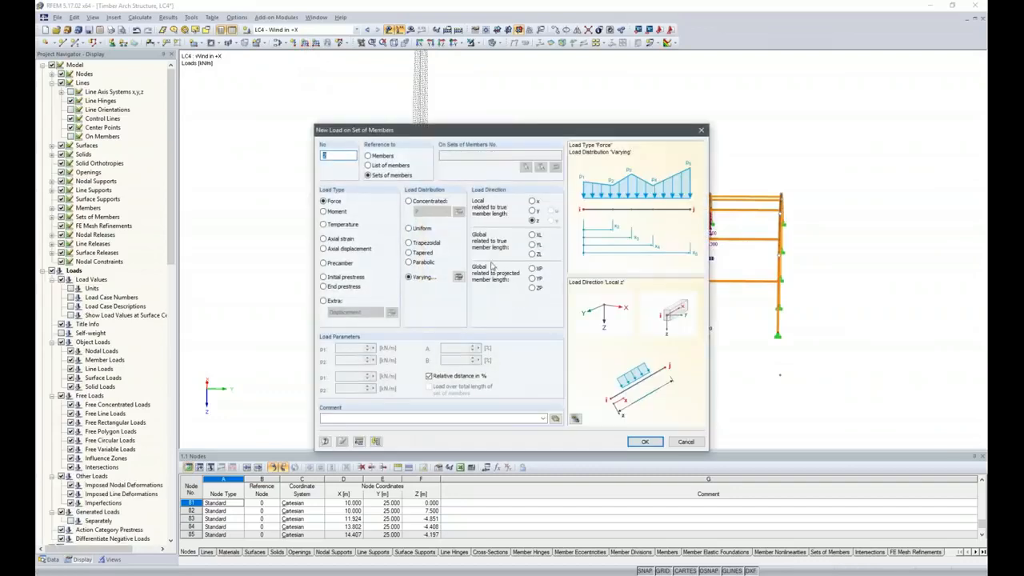
click(459, 277)
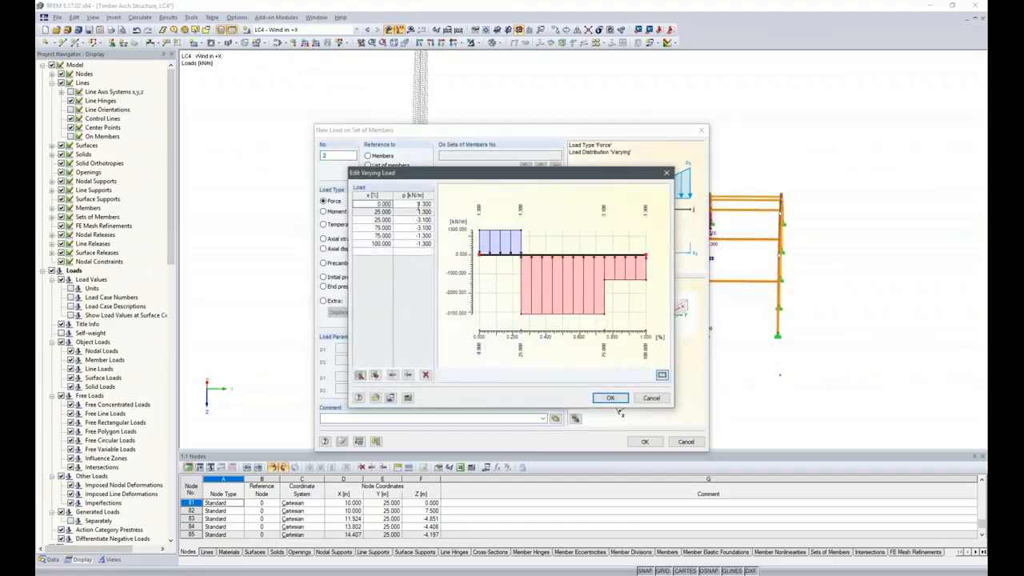
text(-1.5)
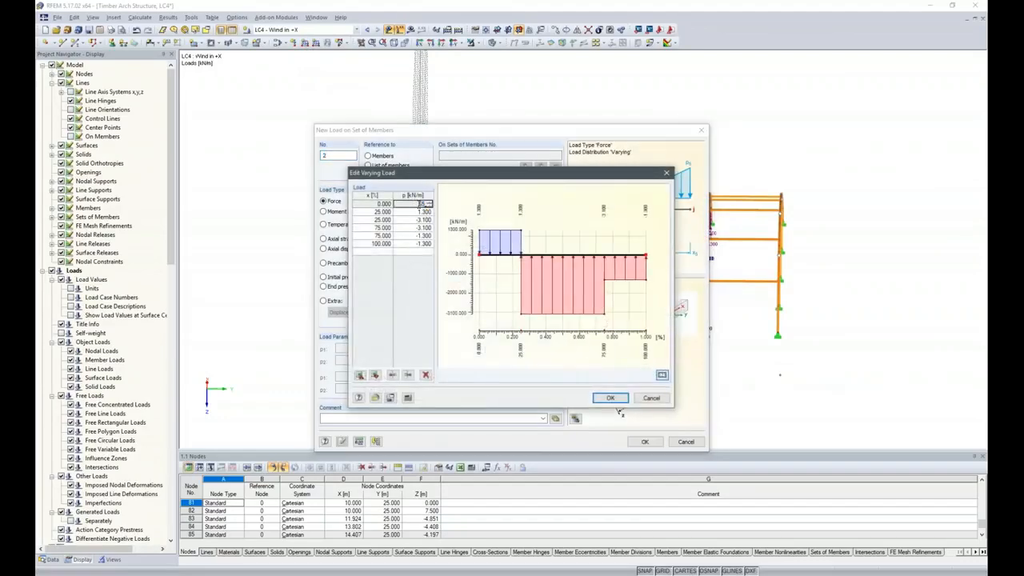
key(Tab)
key(Tab)
text(.6)
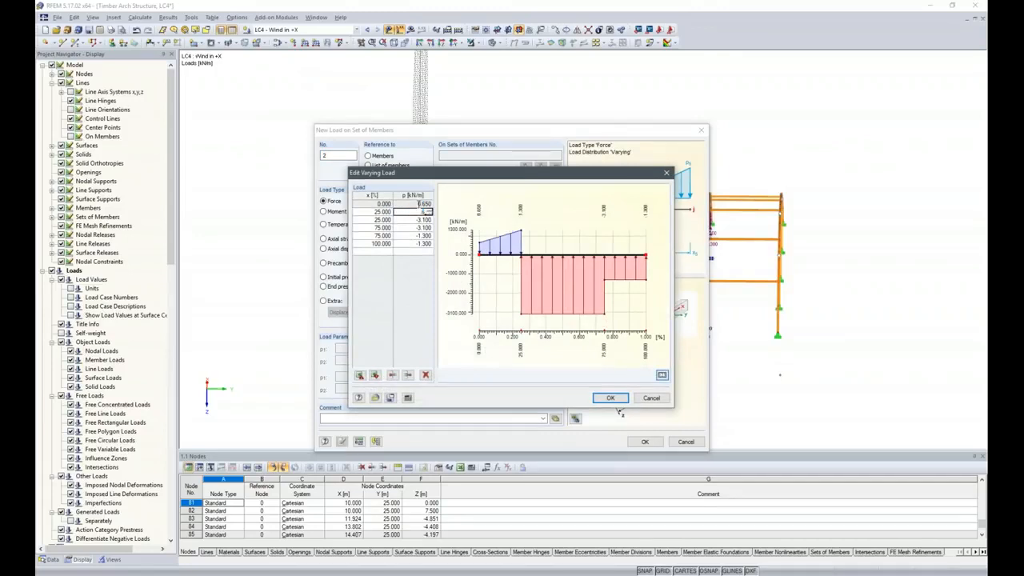
text(5)
key(Tab)
key(Tab)
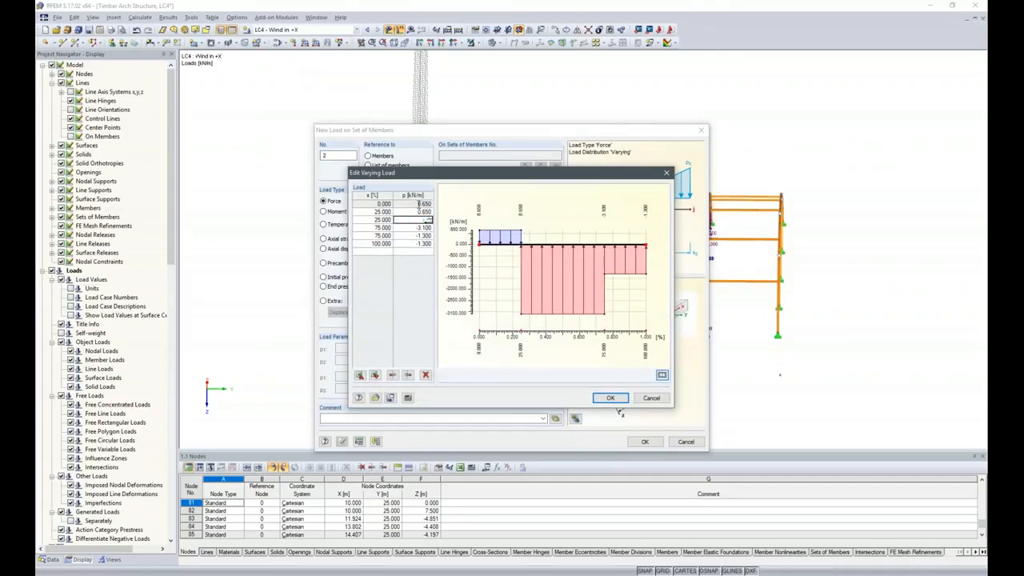
- Set the load to -1.55 kN/m from 25 % to 75 % and -0.65 kN/m from 75 % to 100 %, and accept the distribution
text(-1.55)
key(Tab)
key(Tab)
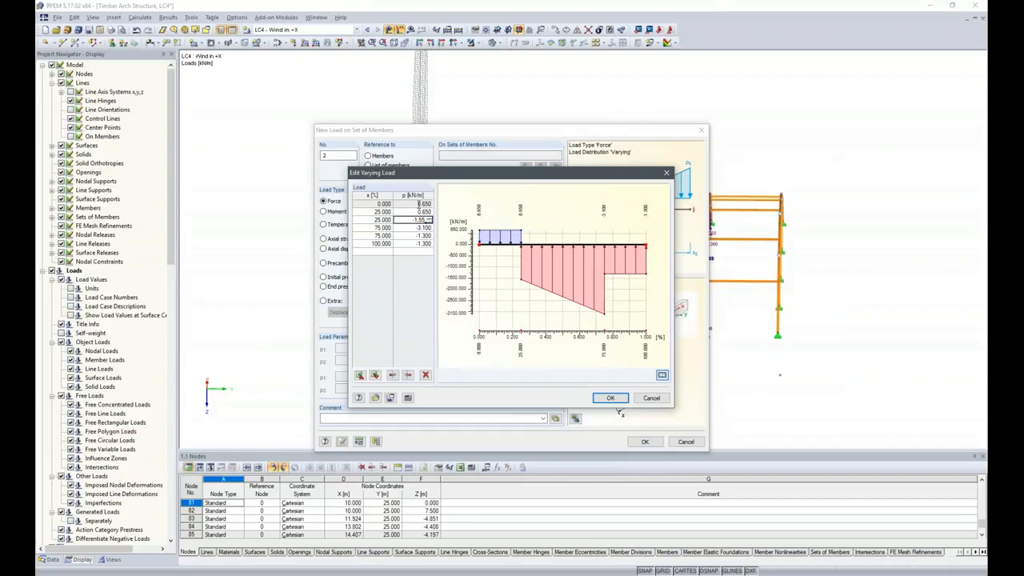
text(-1.55)
key(Tab)
key(Tab)
text(-0.65)
key(Tab)
key(Tab)
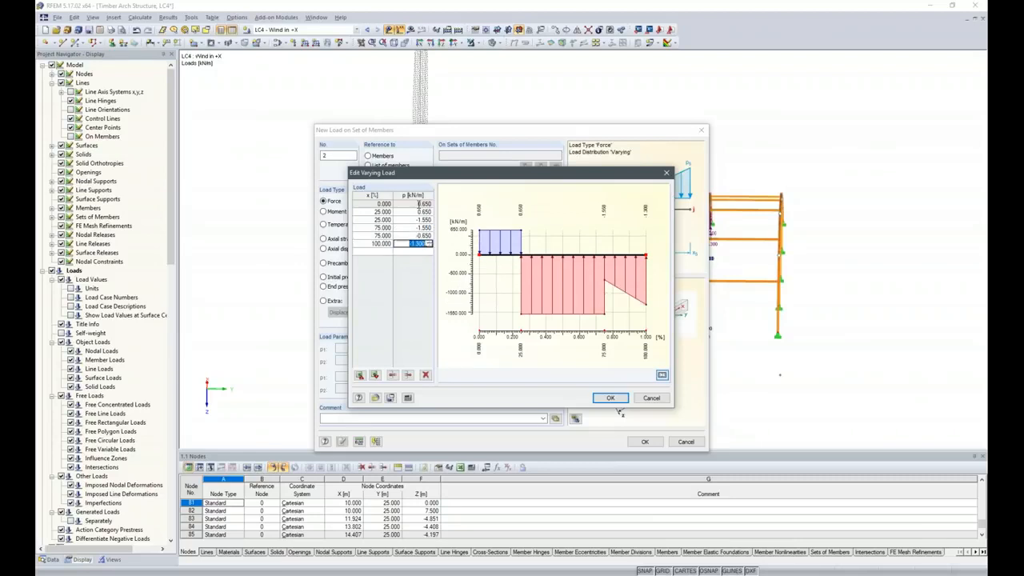
text(-0.65)
key(Tab)
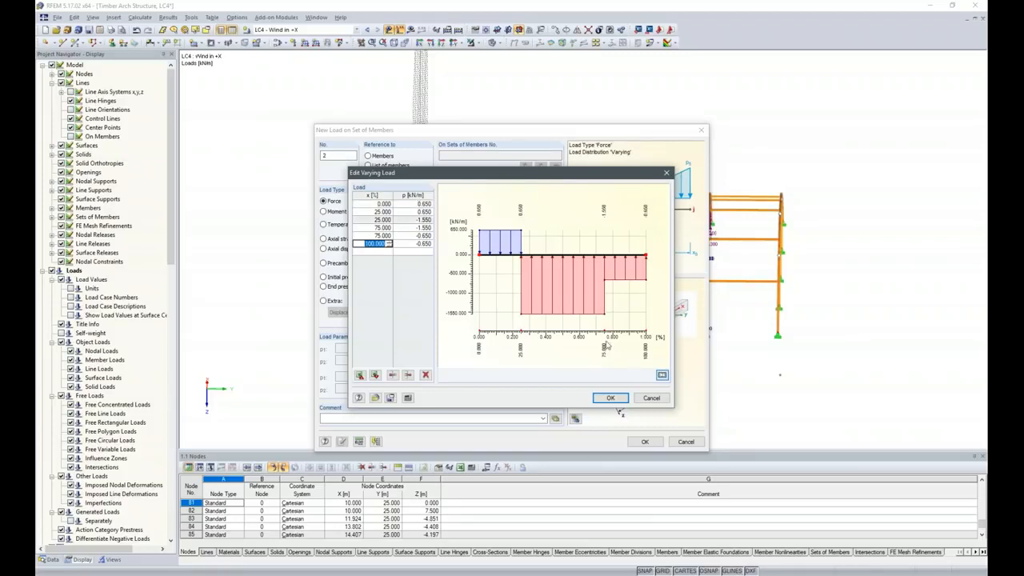
click(611, 398)
- Apply the reduced varying wind load to the two end arch member sets in LC4
click(644, 441)
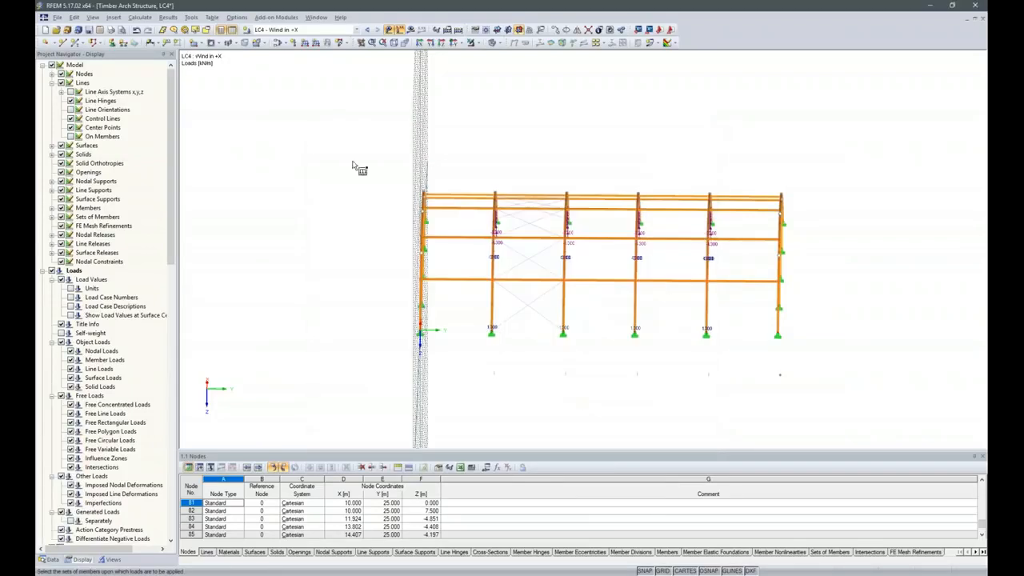
drag(738, 152, 860, 412)
ctrl+middle_drag(528, 350, 608, 385)
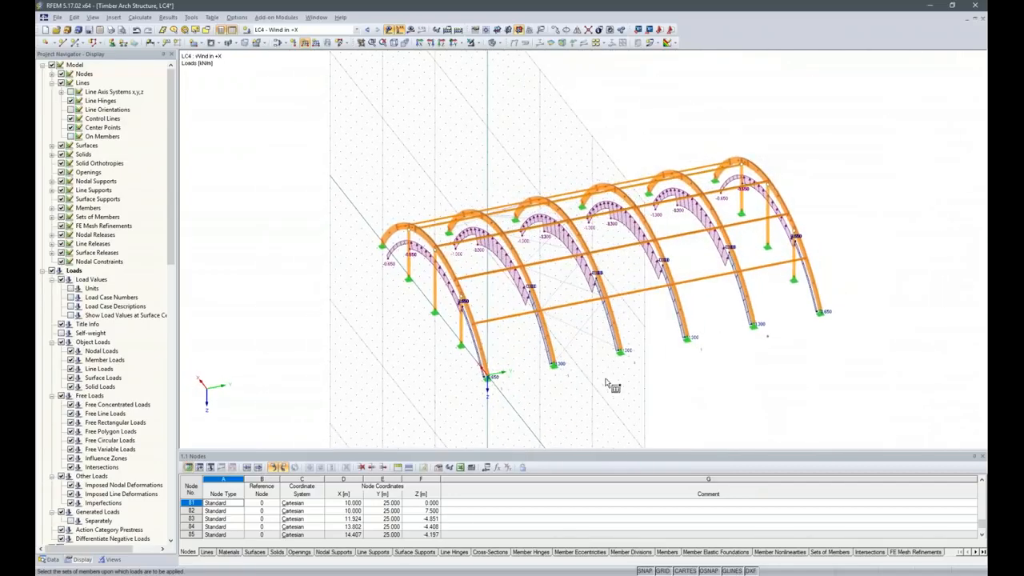
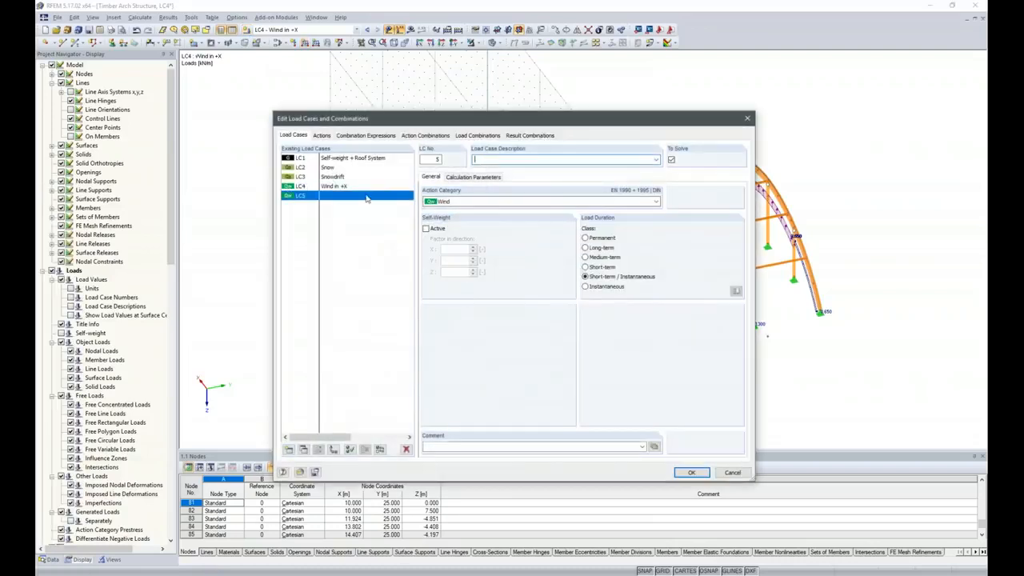
- Describe the new wind load case LC5 as "Wind in +Y" and accept it
click(654, 160)
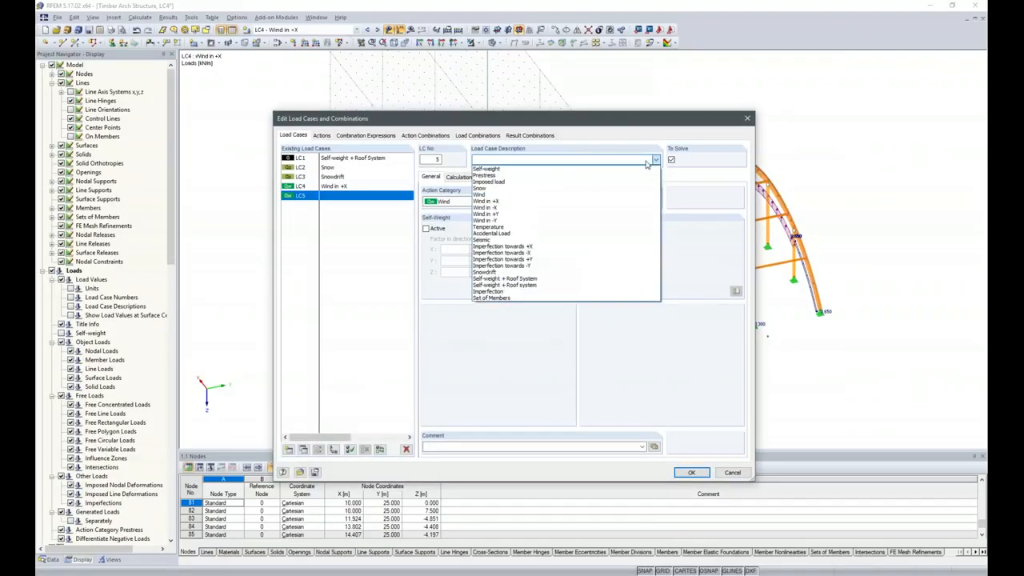
click(513, 215)
click(691, 472)
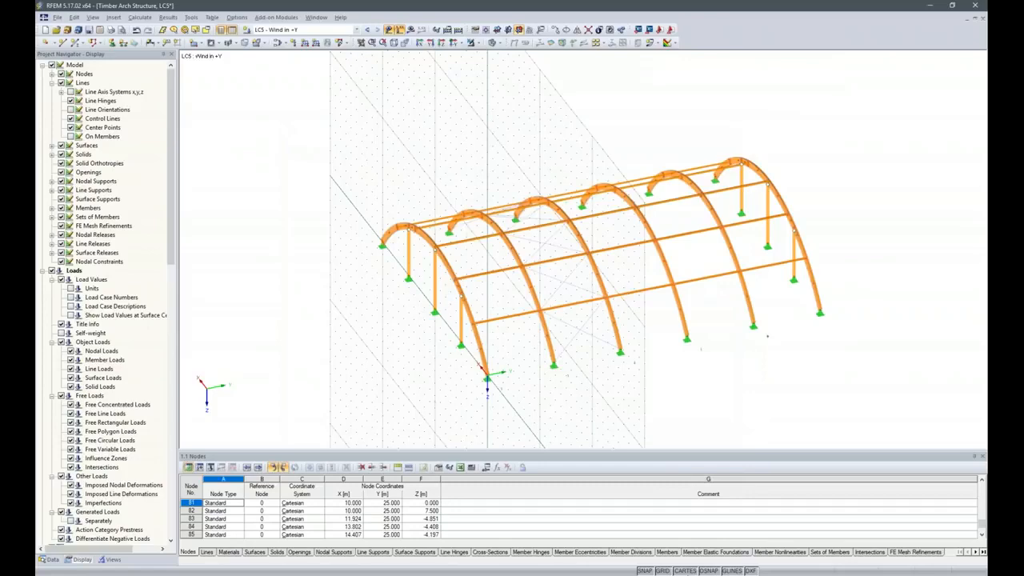
- Switch to the PowerPoint slide show, check the longitudinal wind load on the girder, and return to RFEM
click(800, 524)
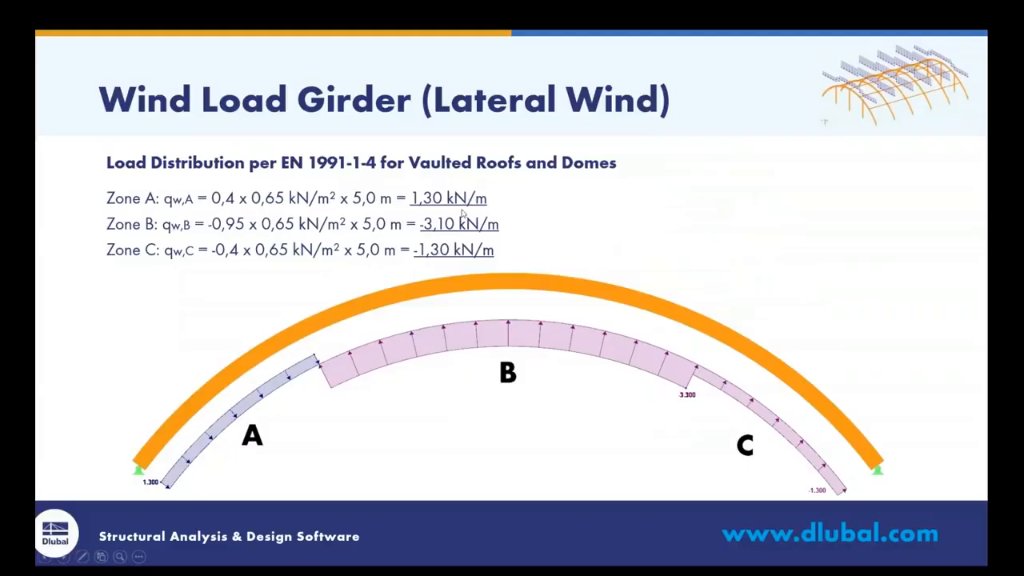
click(561, 278)
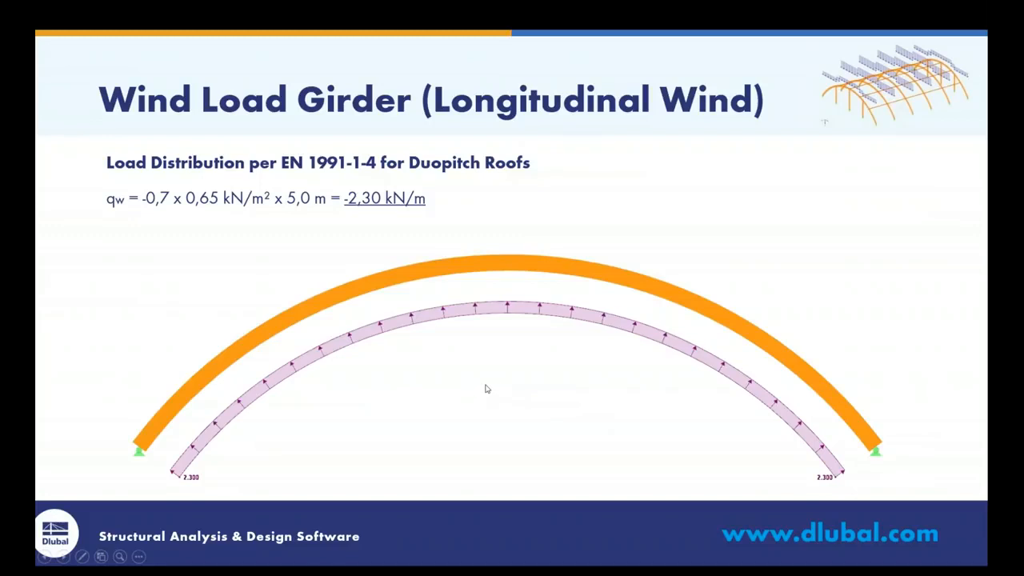
key(alt+Tab)
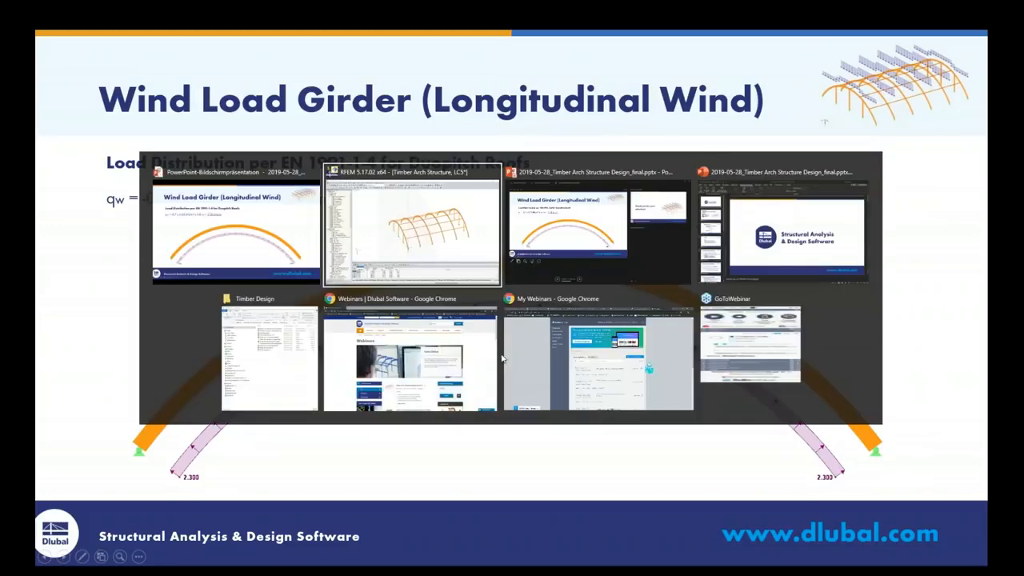
- Apply a uniform local z load of -2.3 kN/m to the inner arch member sets in LC5
middle_drag(656, 410, 506, 404)
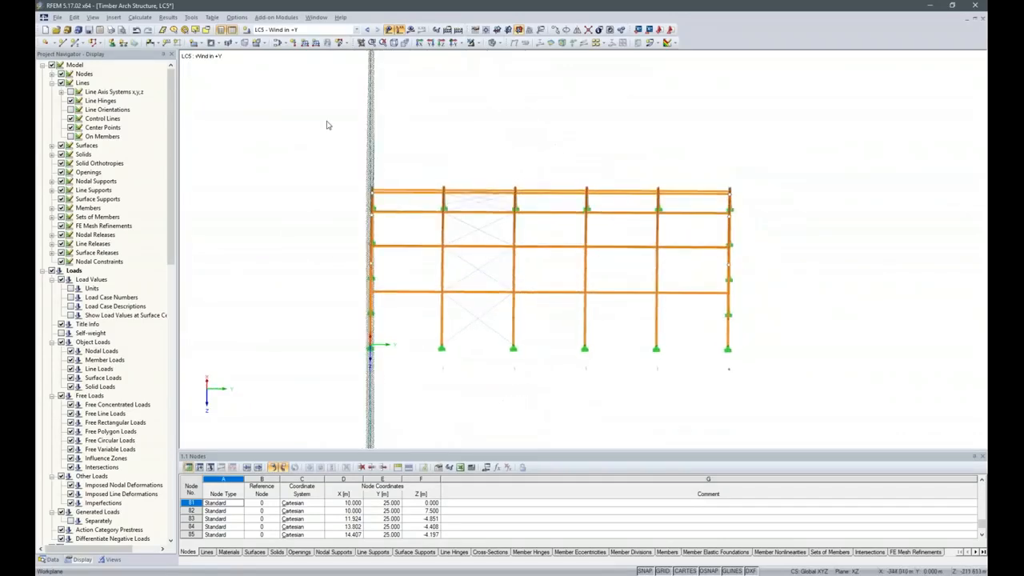
click(305, 43)
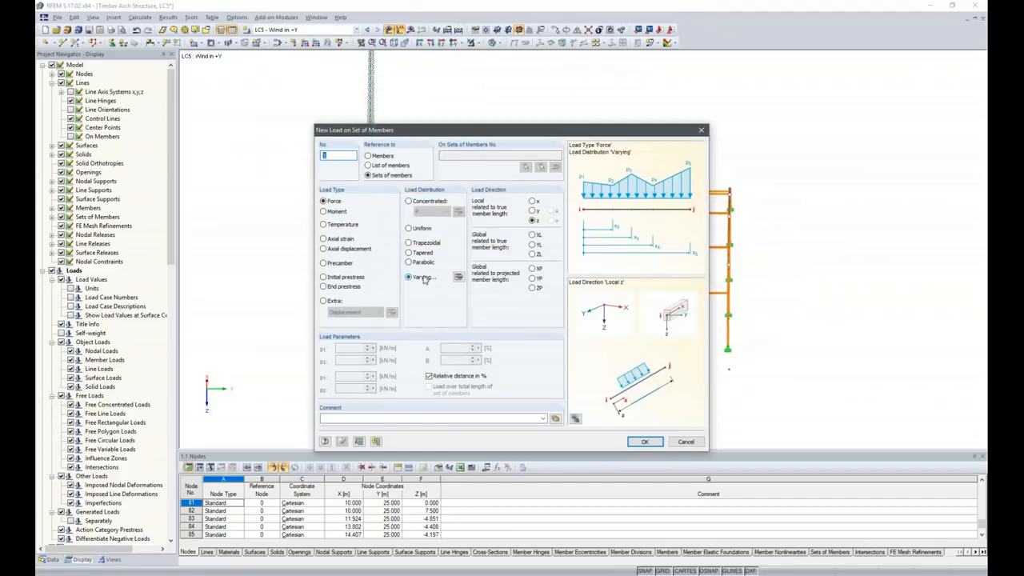
click(409, 228)
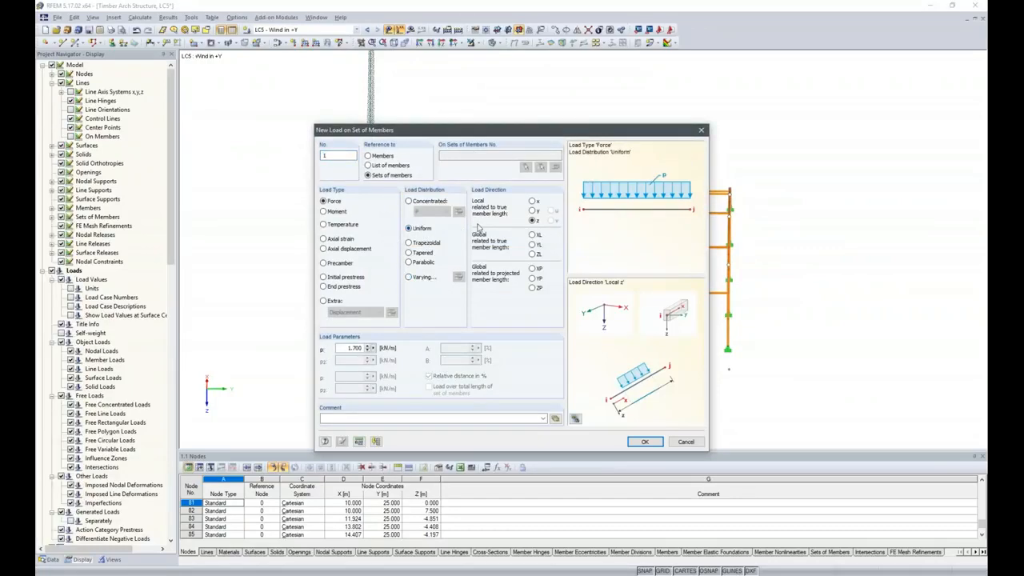
text(-2.3)
click(647, 442)
drag(415, 158, 682, 453)
ctrl+middle_drag(497, 402, 678, 360)
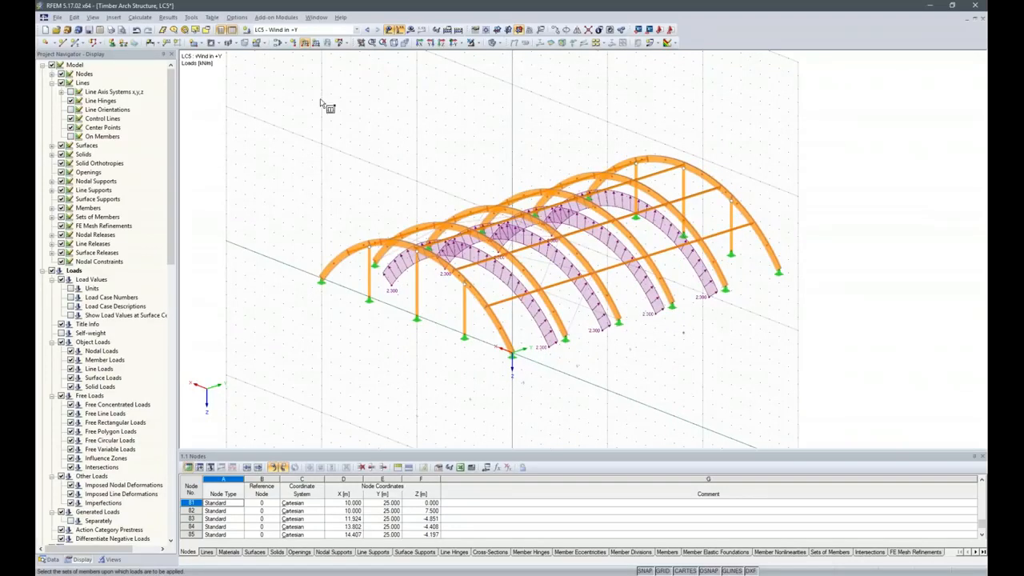
- Apply a uniform local z load of -1.15 kN/m to the two end arch member sets in LC5
click(310, 46)
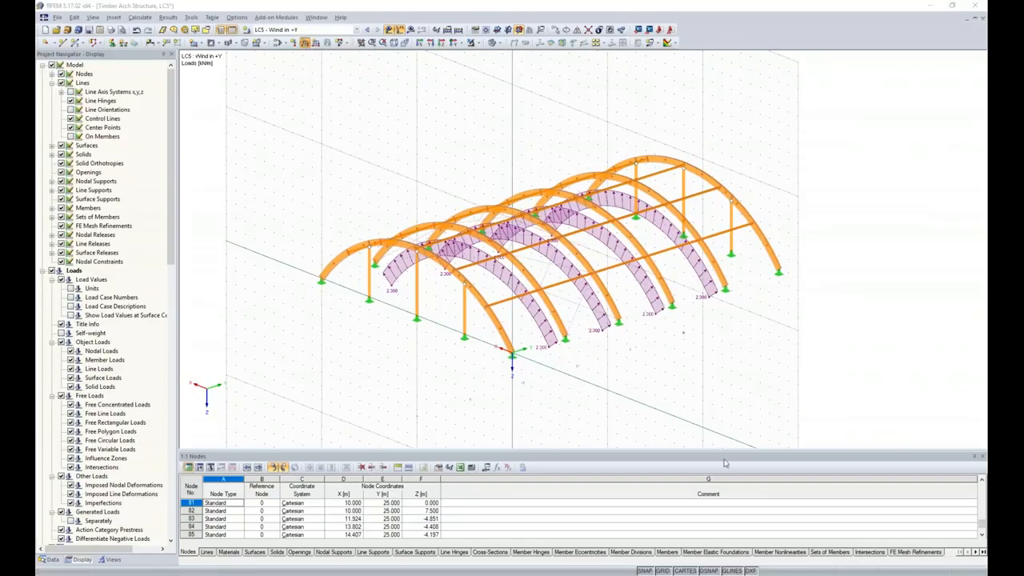
click(341, 348)
key(BackSpace)
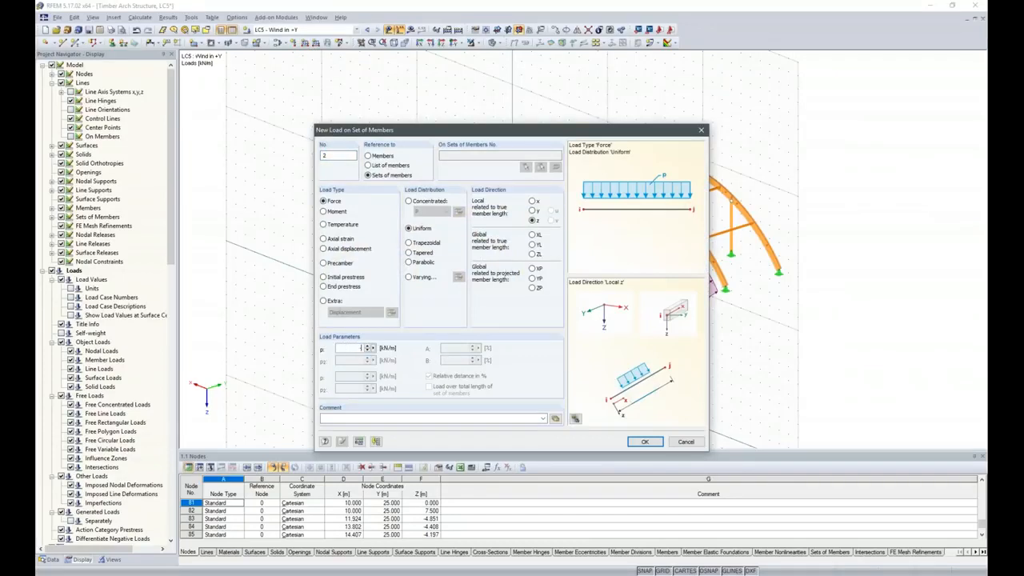
key(Return)
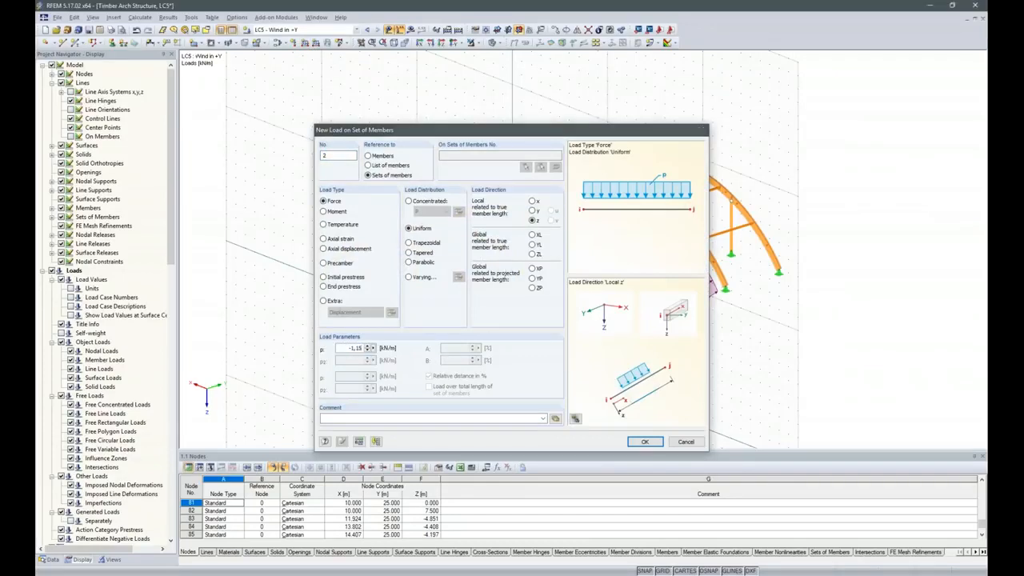
ctrl+middle_drag(845, 371, 554, 390)
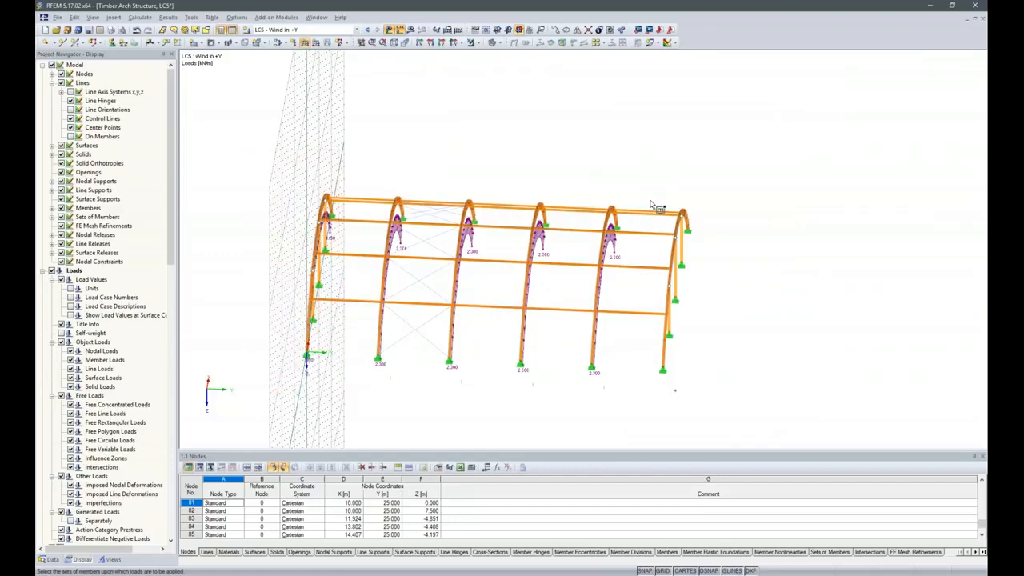
ctrl+middle_drag(692, 421, 756, 376)
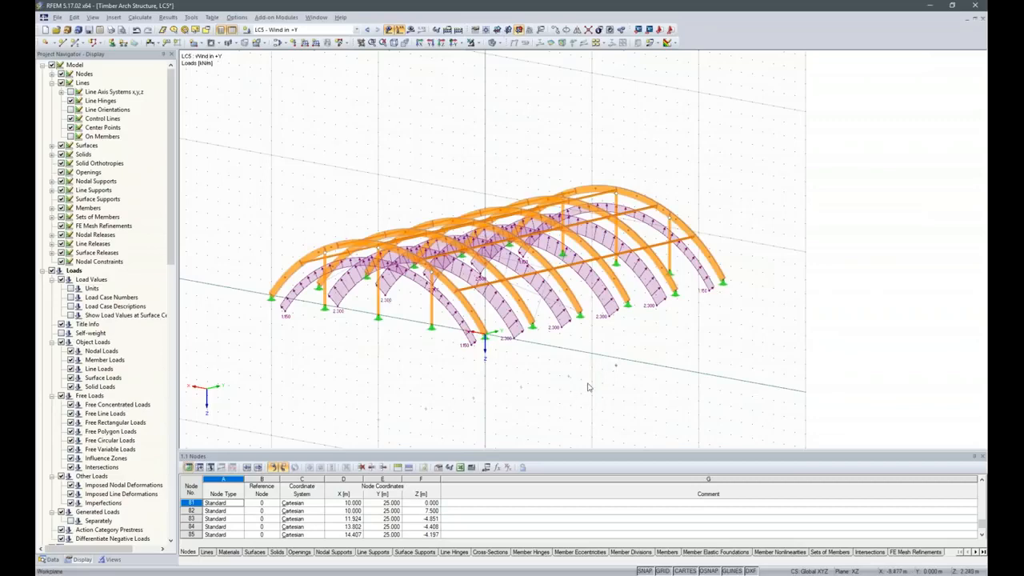
- Describe the new load case LC6 as "Imperfection towards +Y" and accept it
ctrl+middle_drag(683, 382, 551, 403)
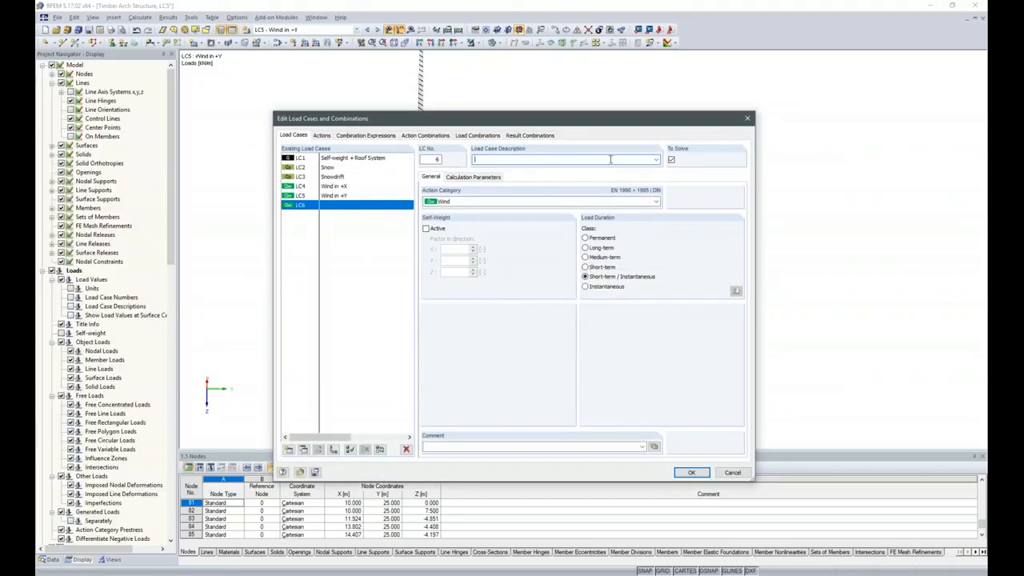
click(654, 160)
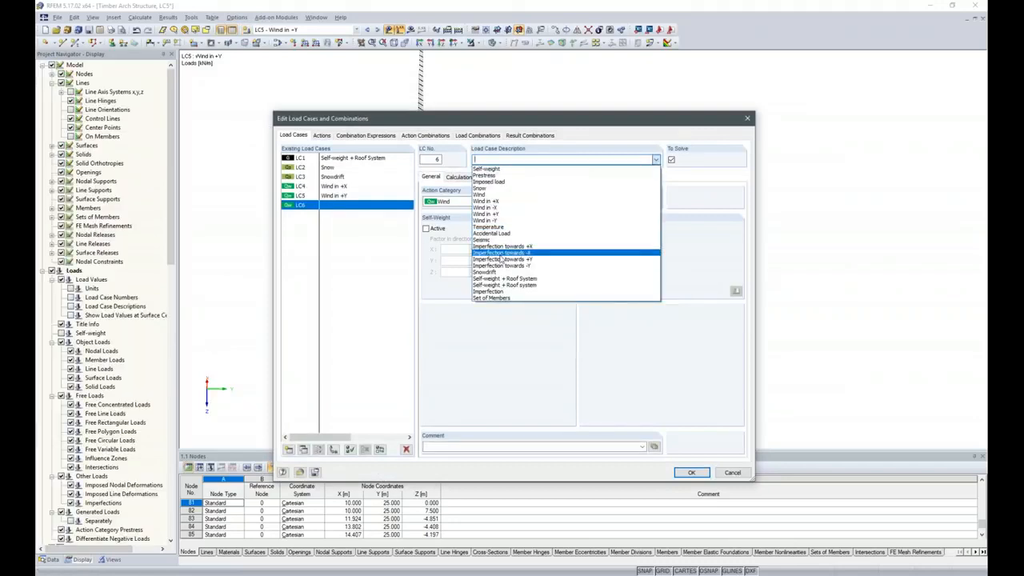
click(502, 260)
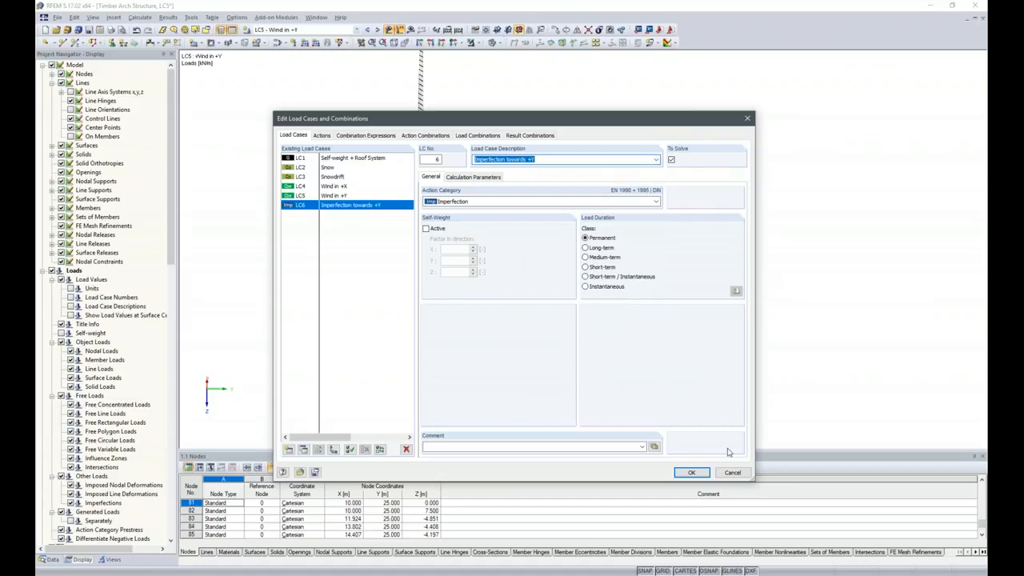
click(692, 472)
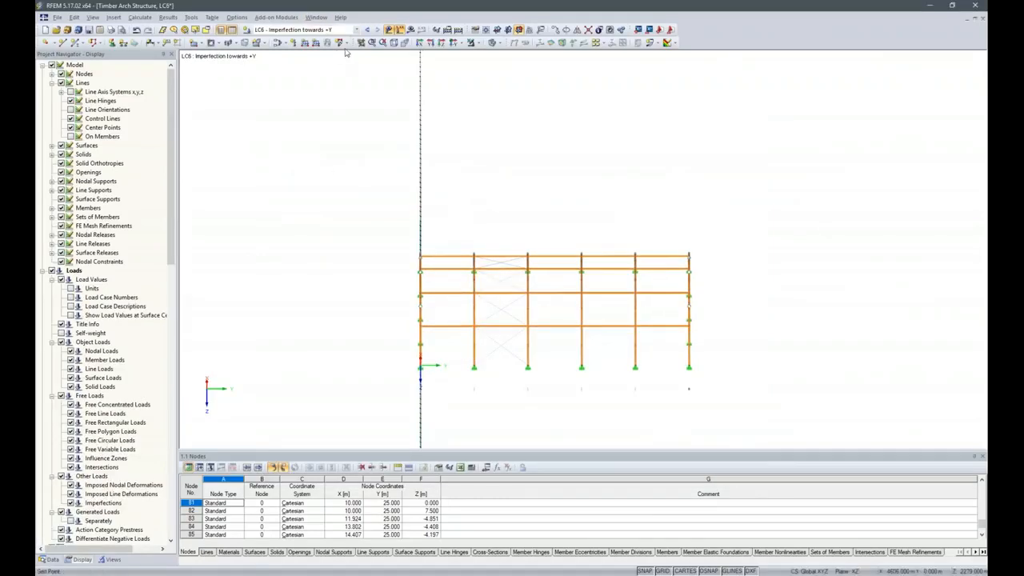
- Define a new imperfection in local y per EN 1995-1-1: 2004-11 with inclination 0 and precamber L/e0 of 400
click(347, 43)
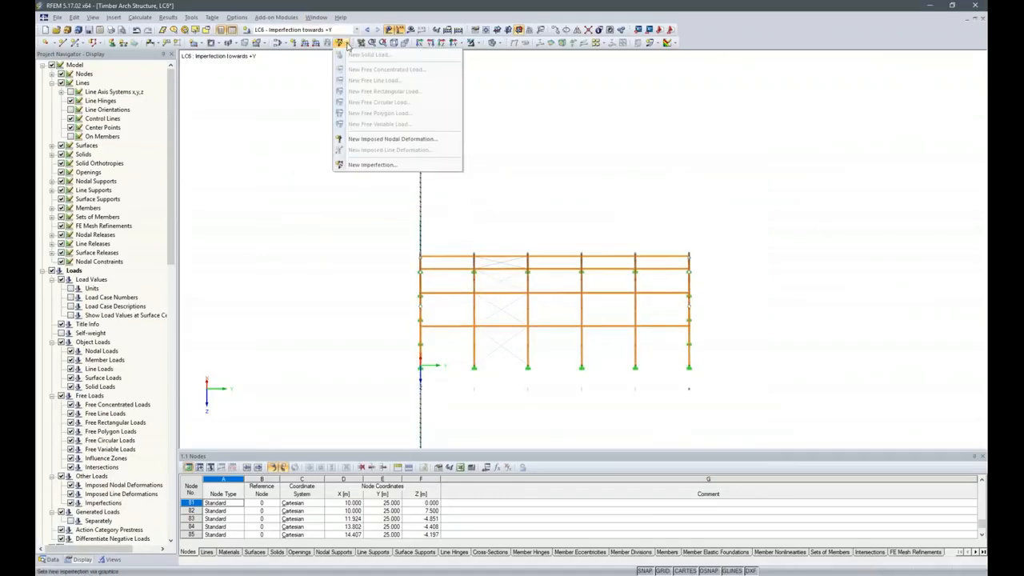
click(368, 166)
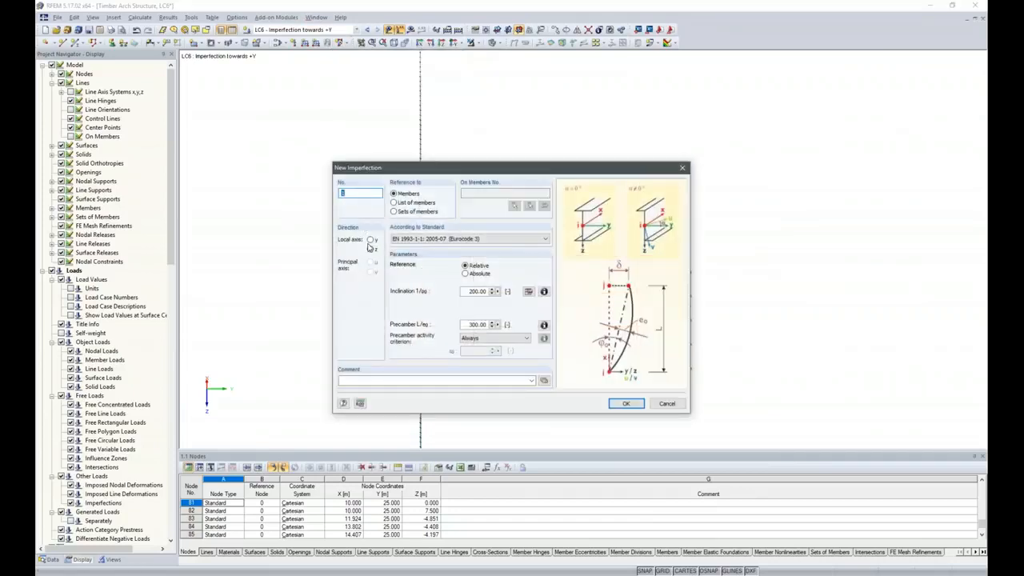
click(370, 240)
click(445, 240)
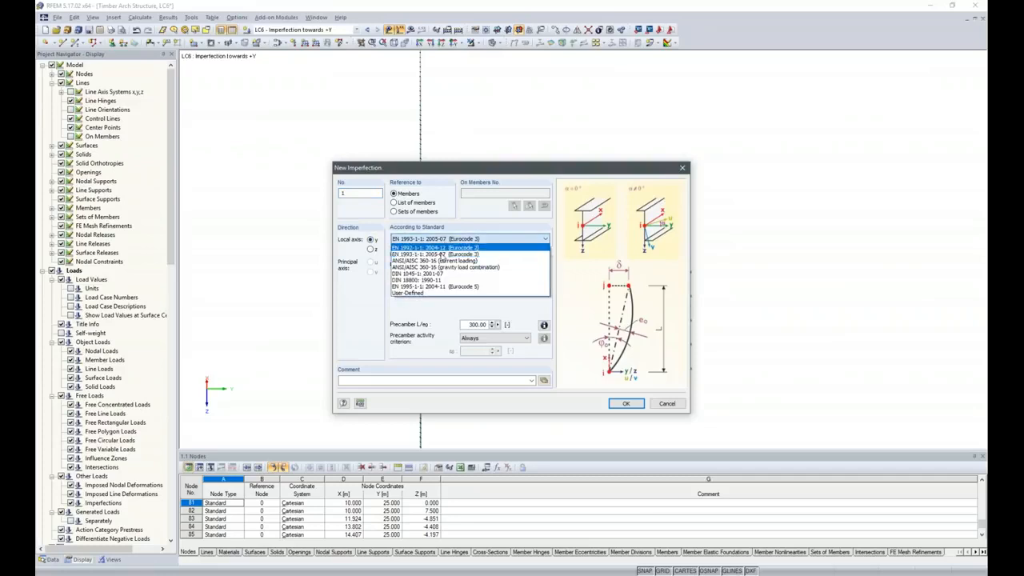
click(442, 287)
click(478, 292)
text(0)
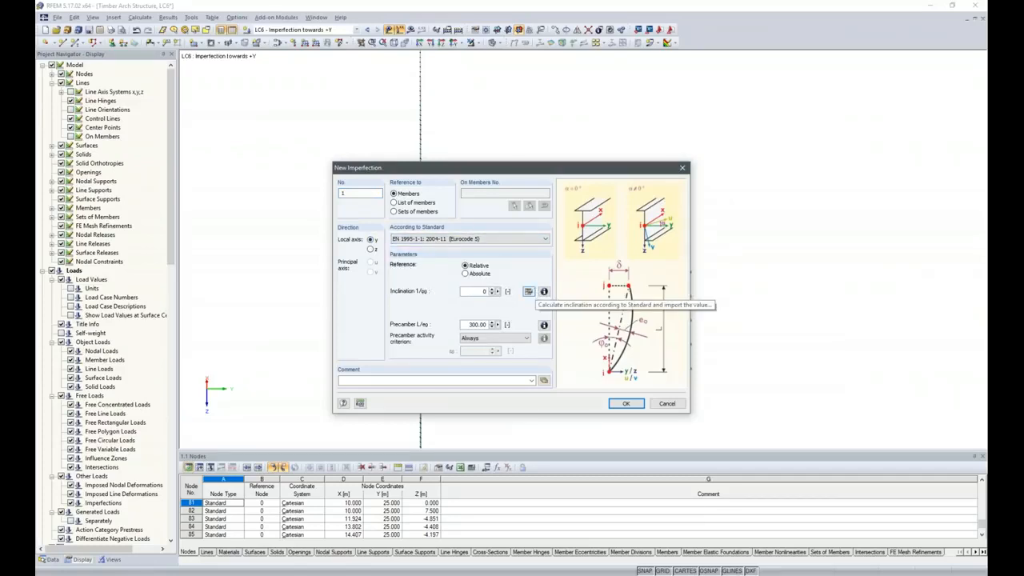
click(468, 324)
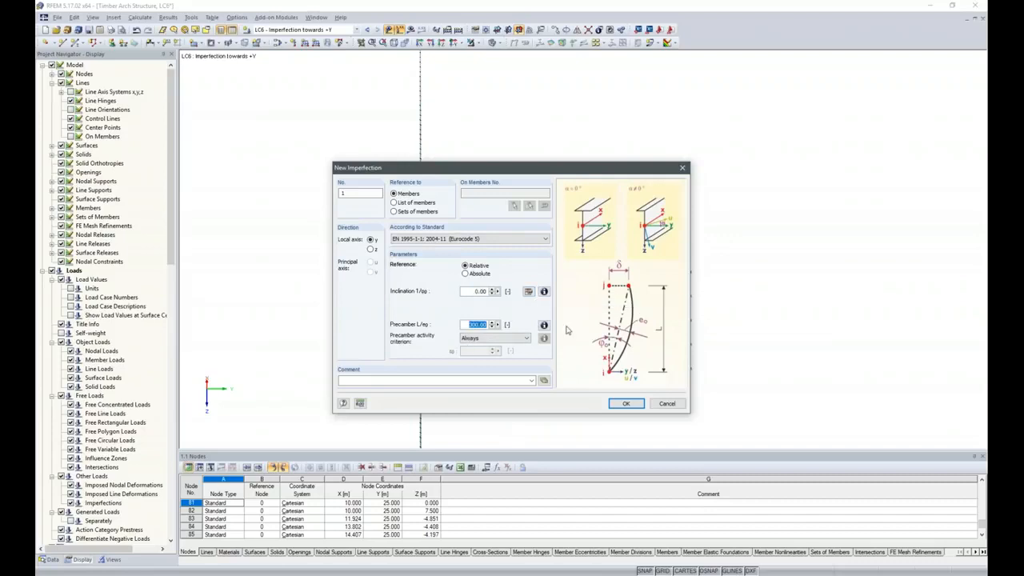
text(400)
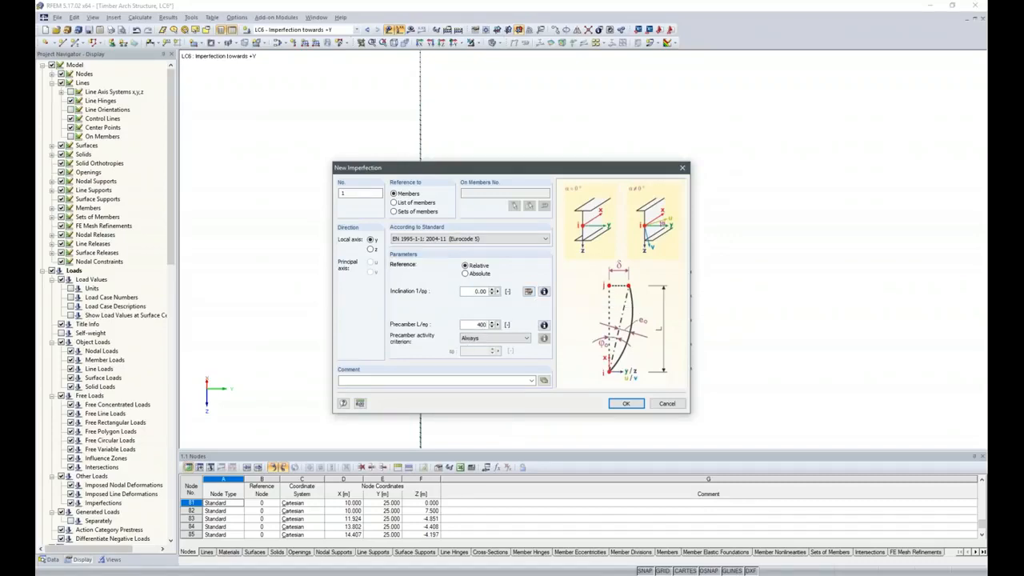
click(620, 407)
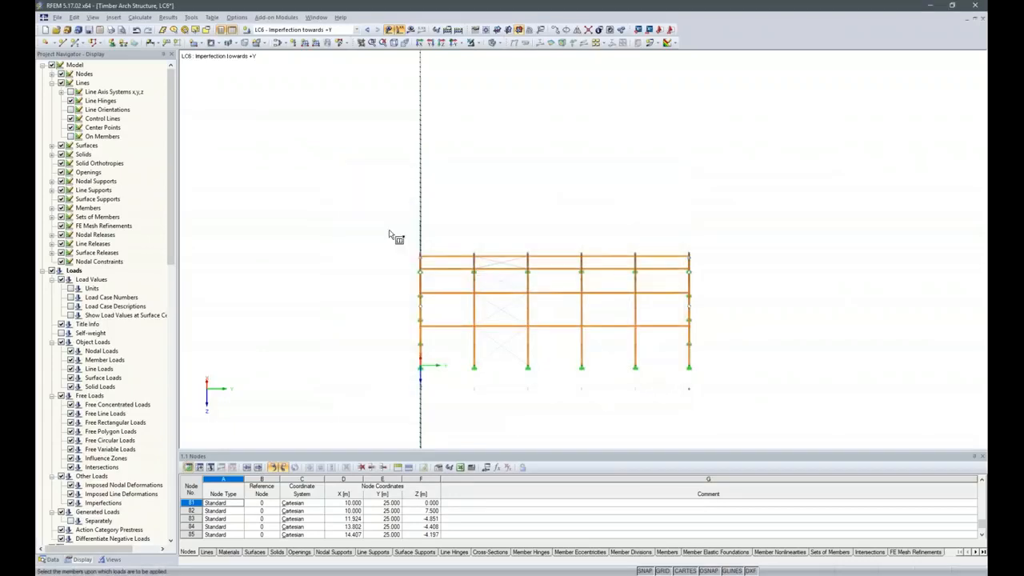
- Try applying the imperfection to the individual members across the whole structure, and undo it
drag(347, 196, 480, 332)
drag(745, 408, 745, 408)
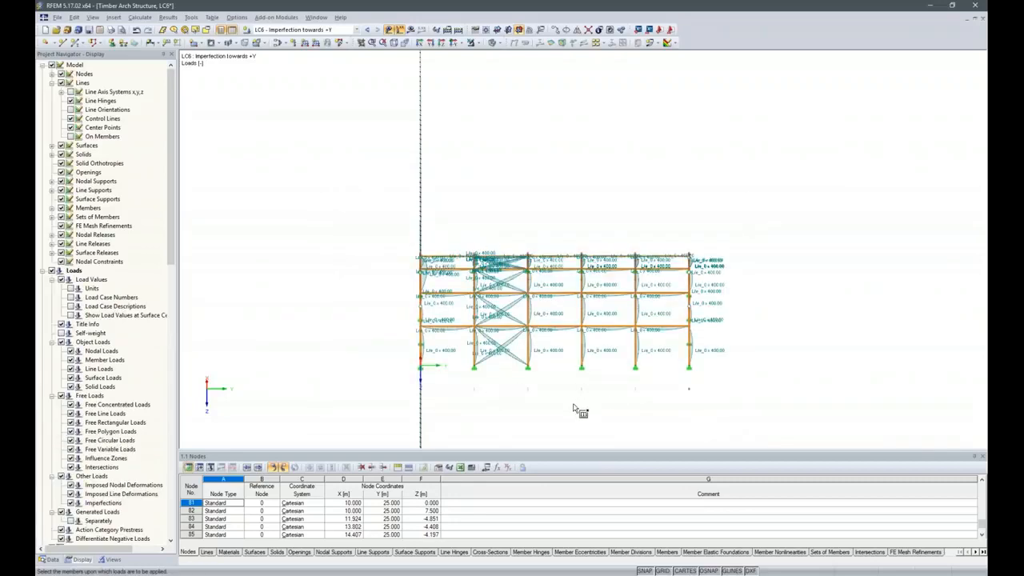
key(Escape)
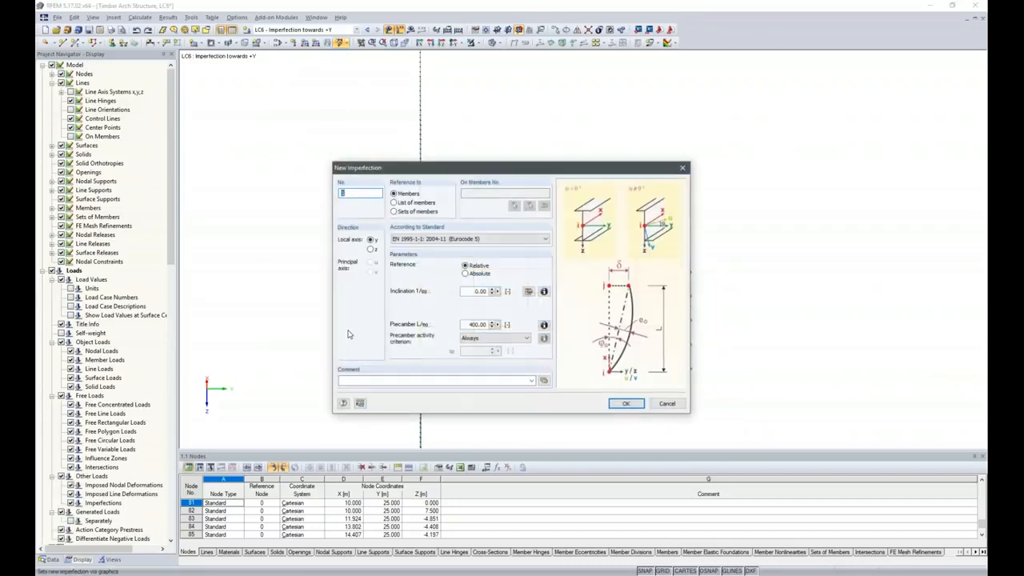
- Apply the imperfection to sets of members instead of single members, assigning it to all six arches along the structure
click(394, 210)
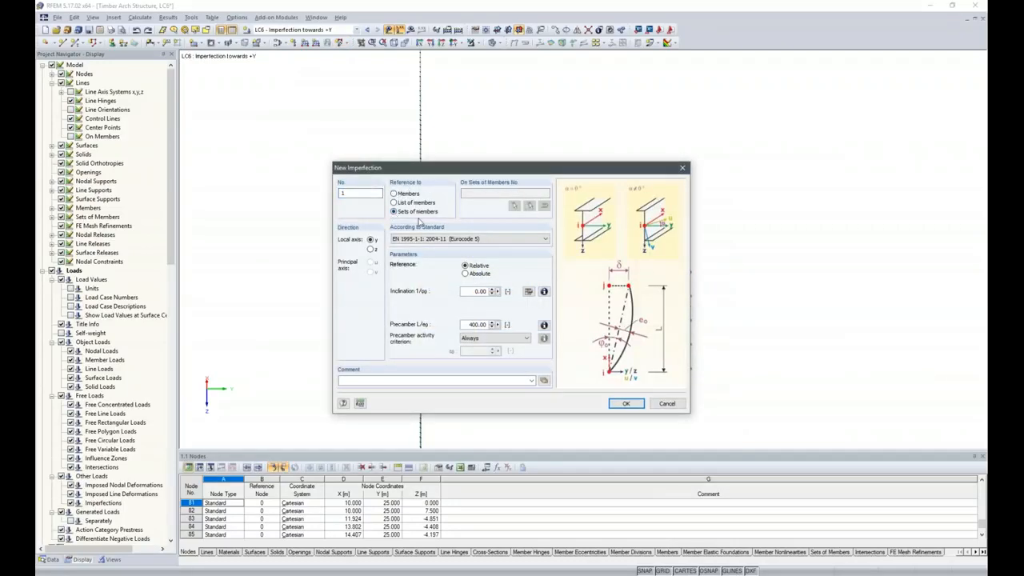
click(627, 403)
drag(368, 200, 432, 352)
drag(462, 219, 490, 371)
drag(510, 223, 541, 373)
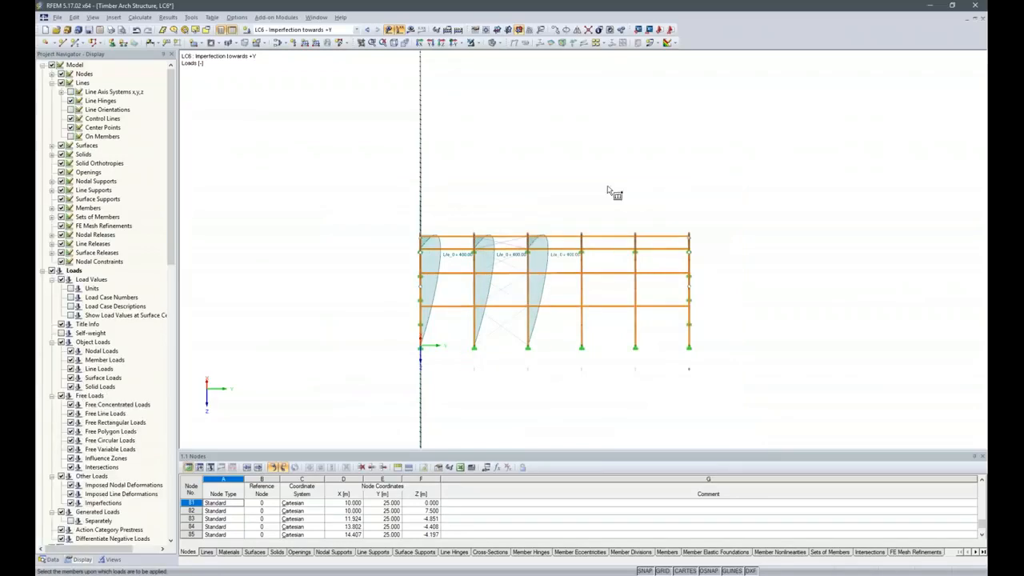
mouse_move(584, 199)
mouse_down()
mouse_move(560, 332)
mouse_move(570, 365)
mouse_move(629, 210)
mouse_move(562, 218)
mouse_move(630, 437)
mouse_up()
drag(618, 197, 672, 387)
mouse_move(685, 216)
mouse_down()
mouse_move(701, 275)
mouse_move(706, 376)
mouse_up()
mouse_move(632, 406)
ctrl+middle_down()
mouse_move(681, 379)
mouse_move(785, 402)
mouse_move(743, 362)
mouse_move(590, 367)
mouse_move(605, 369)
ctrl+middle_up()
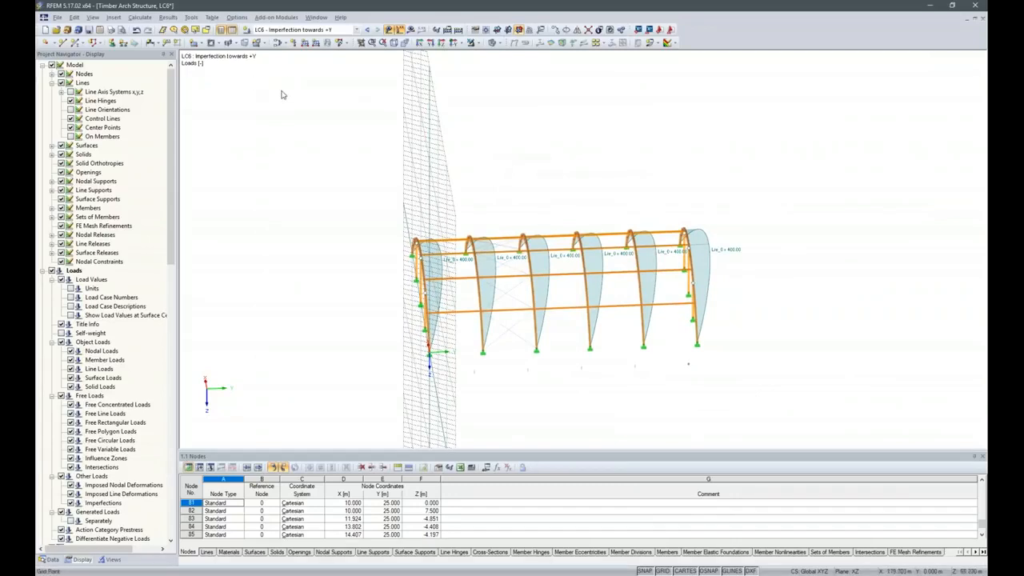
- Open the load cases and combinations for editing and review which load cases belong to the snow and wind actions
click(285, 44)
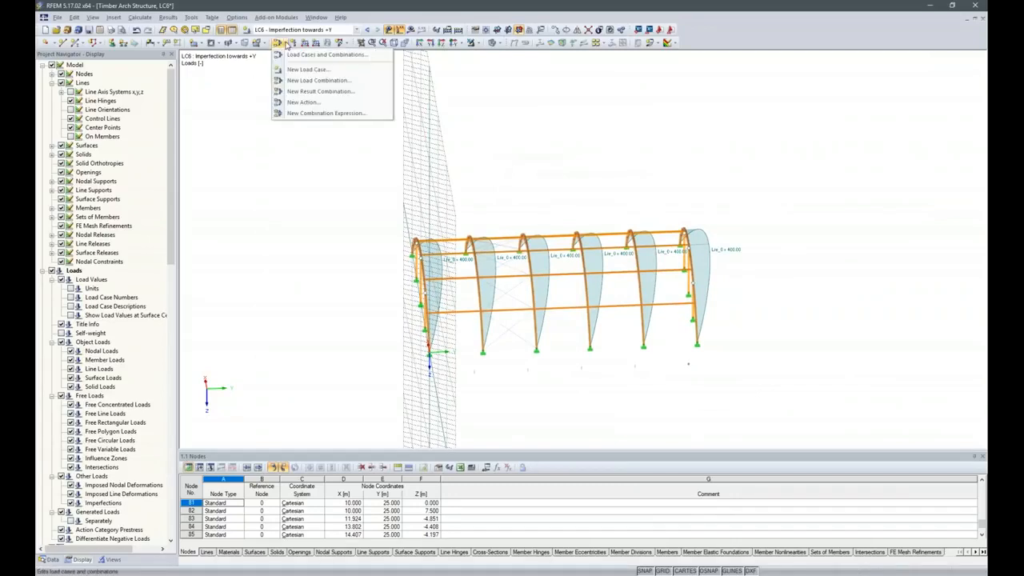
click(292, 57)
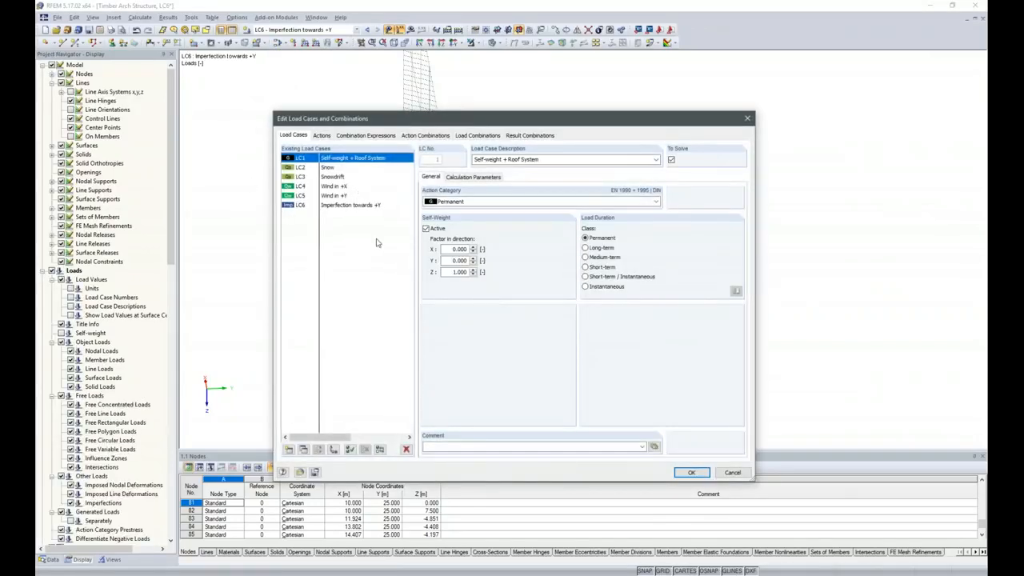
click(324, 136)
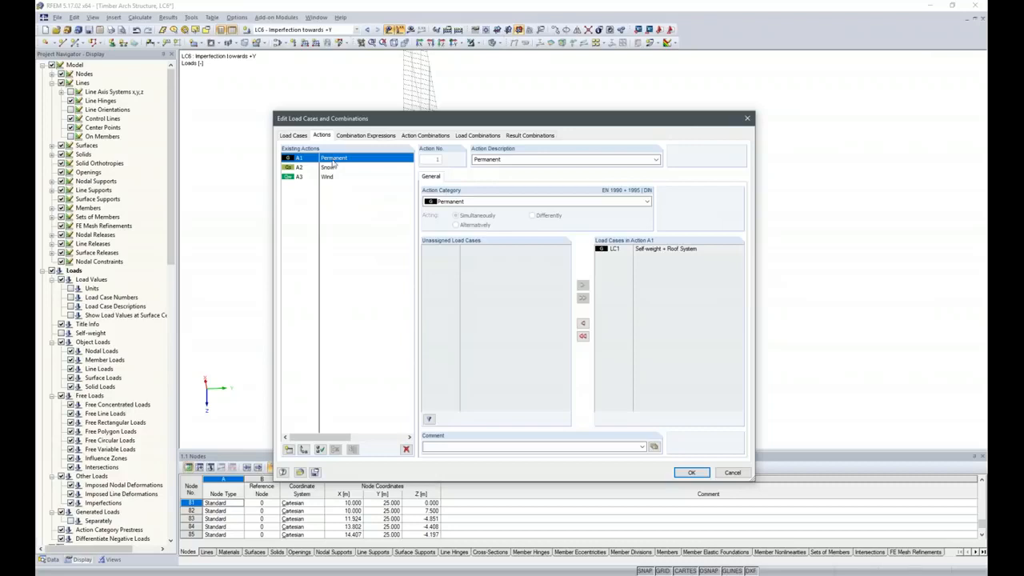
click(331, 168)
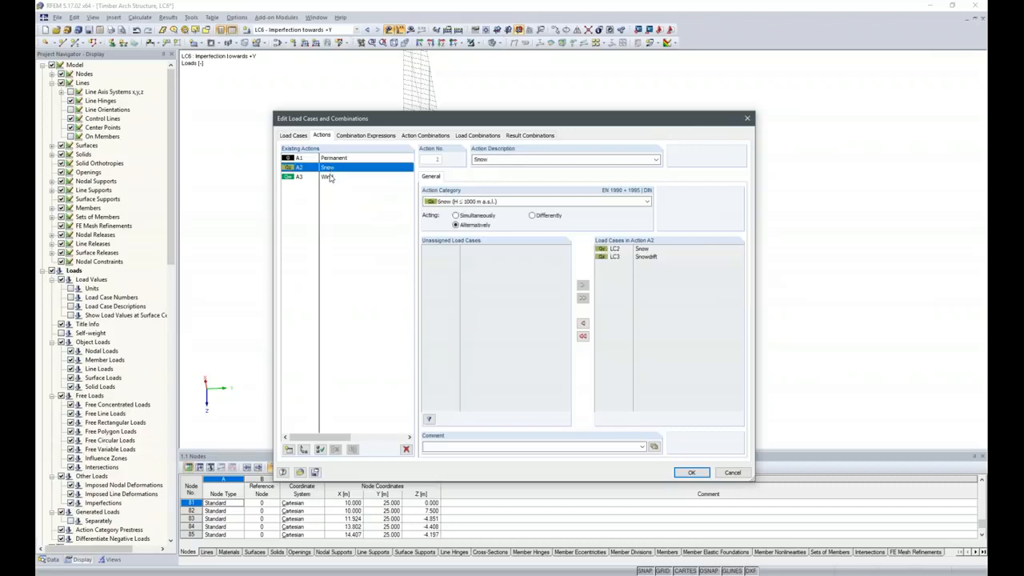
click(330, 178)
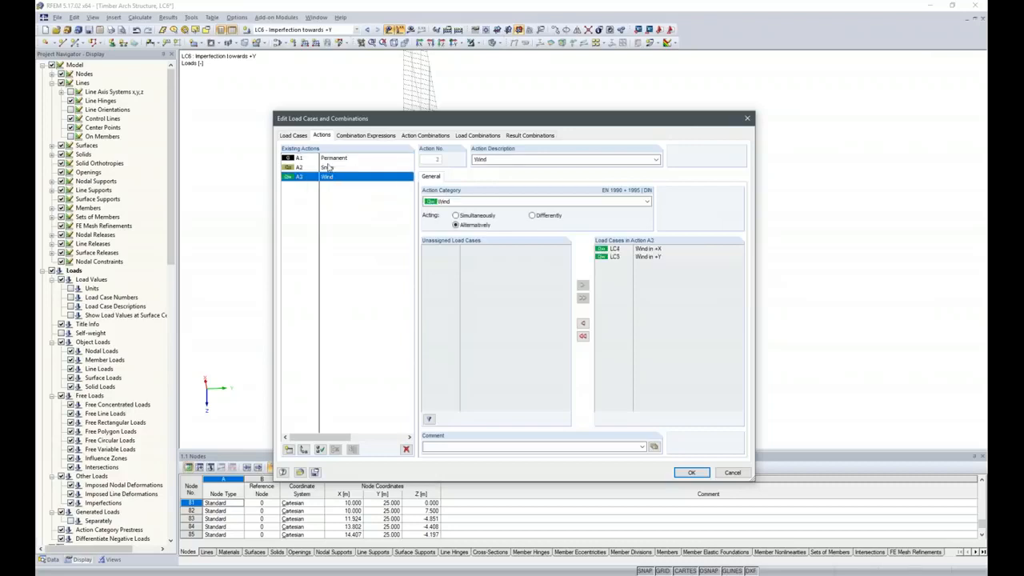
click(328, 169)
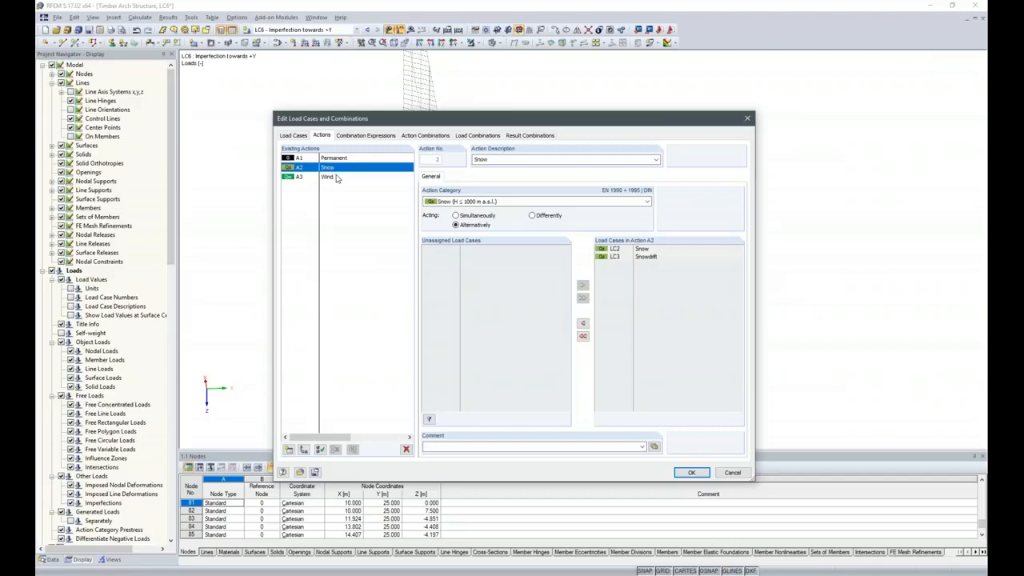
- Set the method of analysis of the three SLS combination expressions CE2 to CE4 to geometrically linear analysis
click(347, 136)
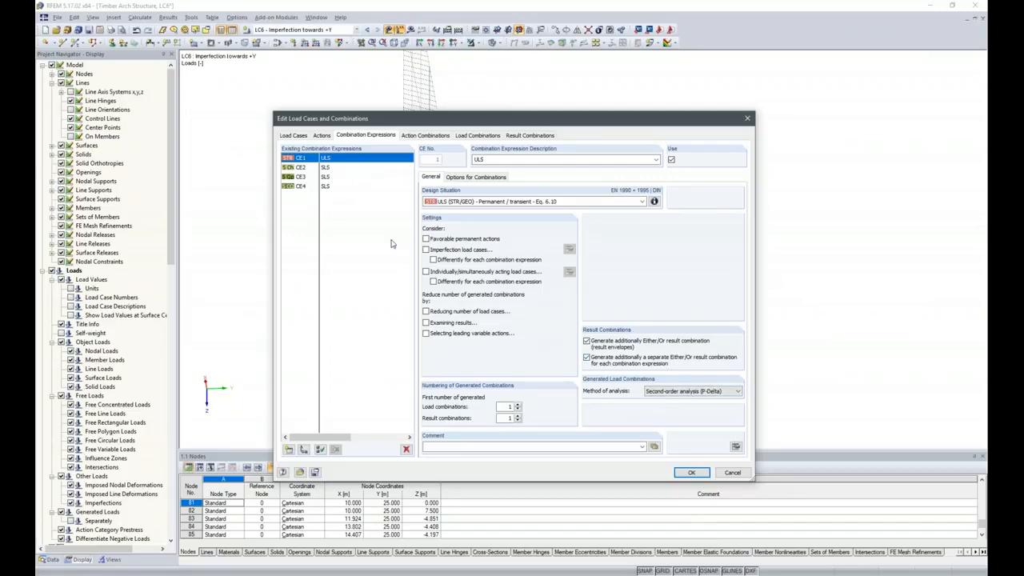
click(327, 168)
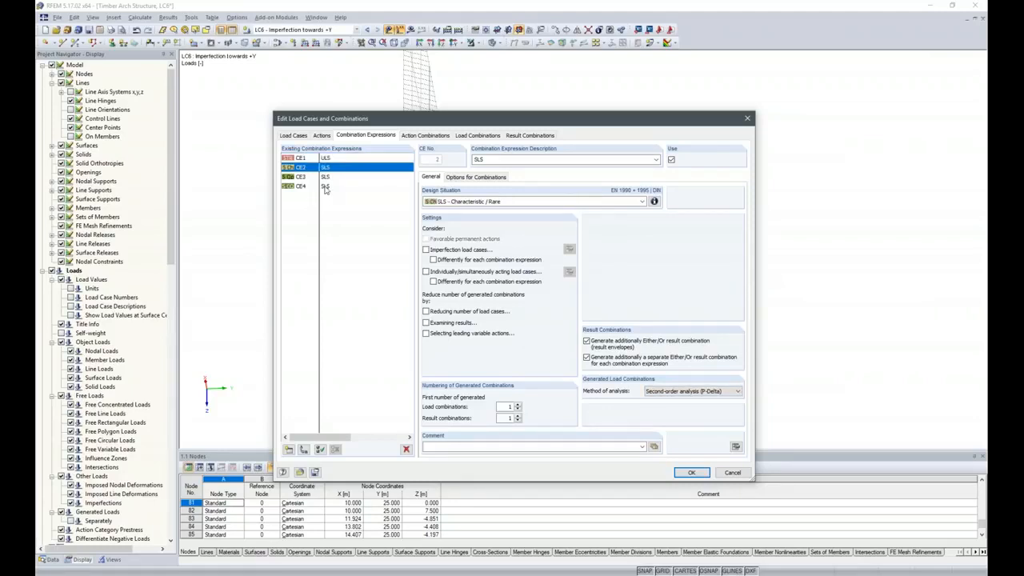
shift+click(327, 186)
click(734, 392)
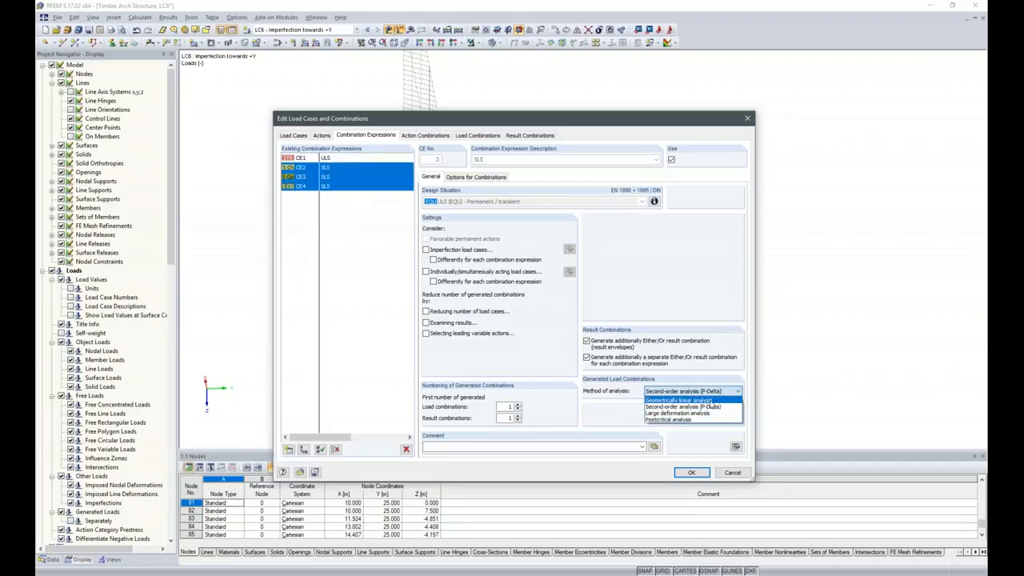
click(711, 401)
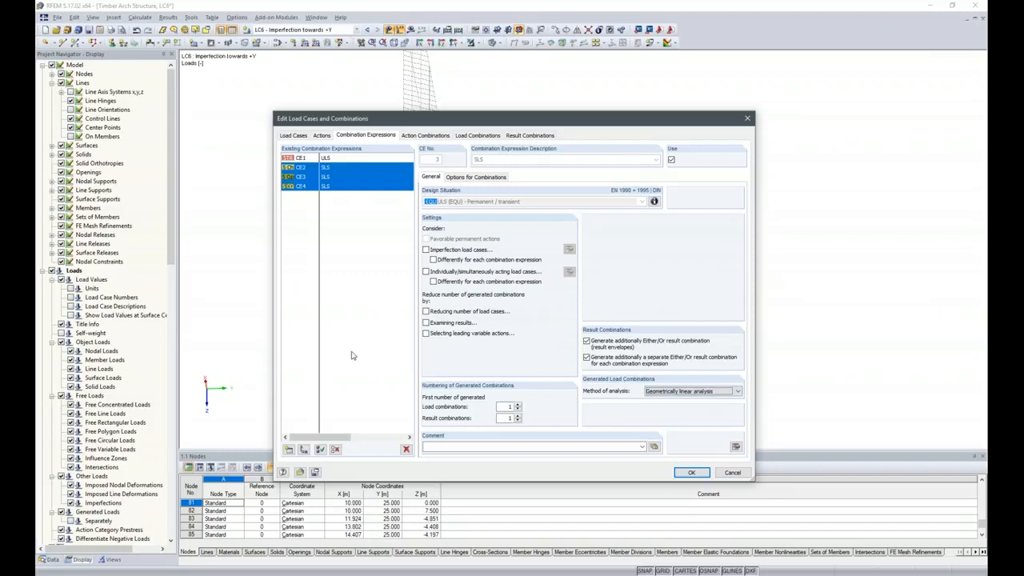
- Consider imperfection load case LC6 only in ULS expression CE1, differently for each combination expression, and check that the SLS expressions leave it out
click(338, 159)
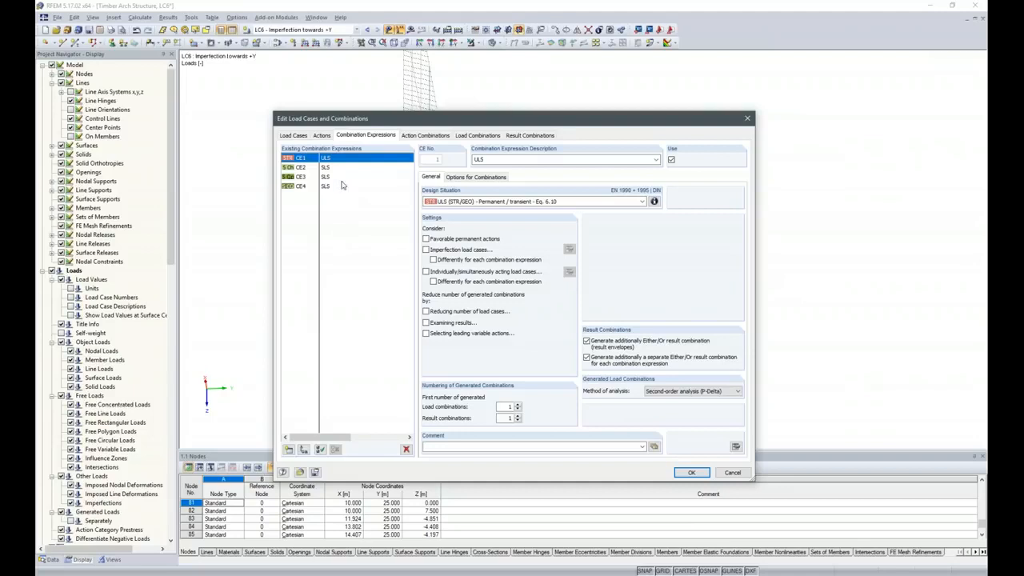
click(433, 260)
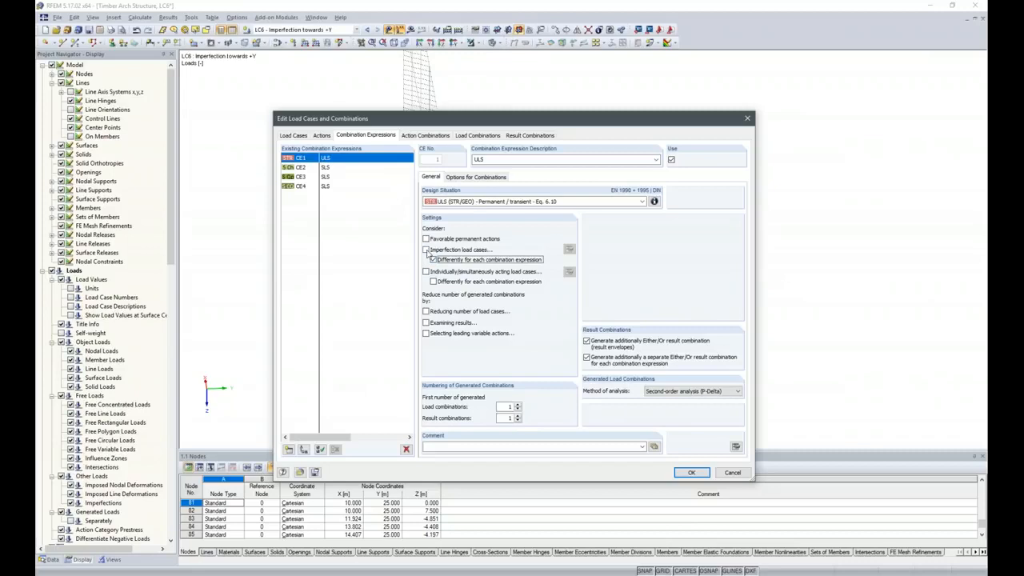
click(427, 251)
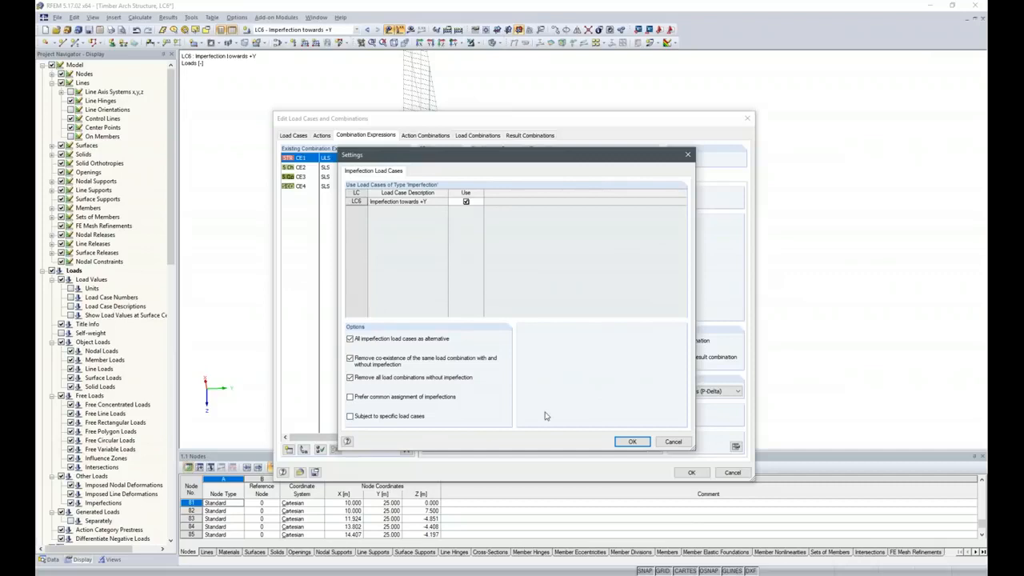
click(632, 442)
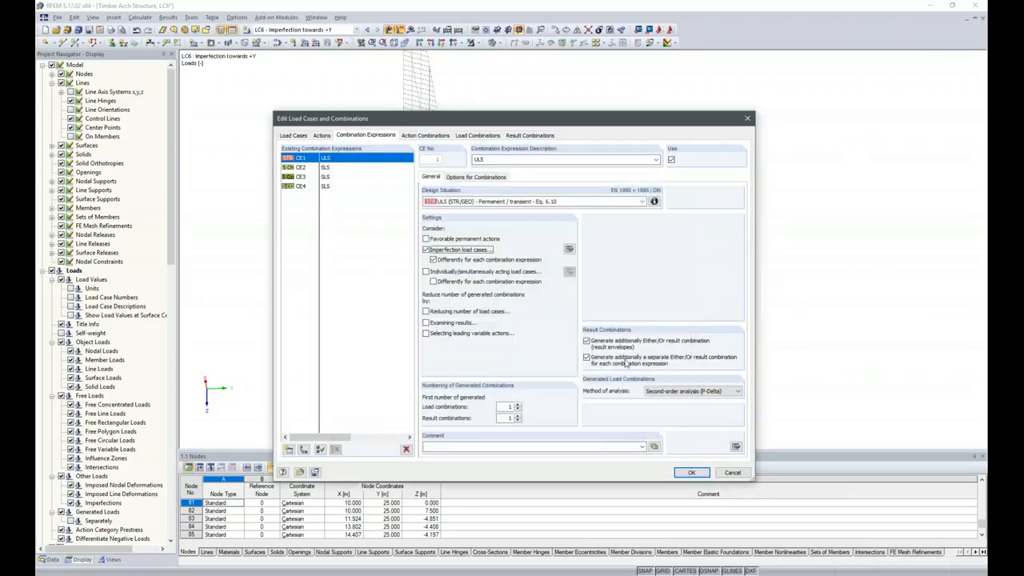
click(310, 168)
click(308, 177)
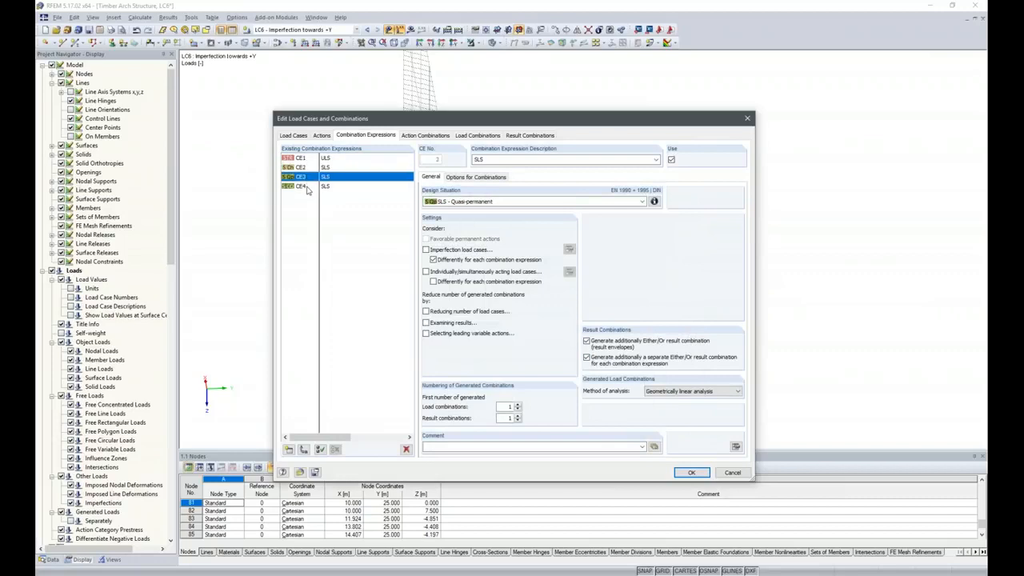
click(309, 187)
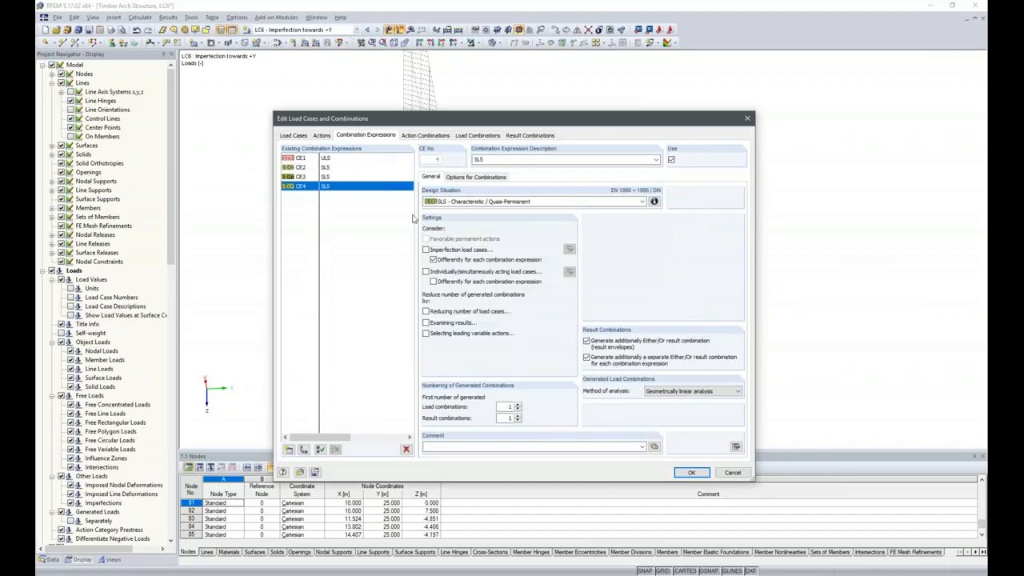
- Generate the action, load and result combinations, review them, and accept the load cases and combinations
click(427, 135)
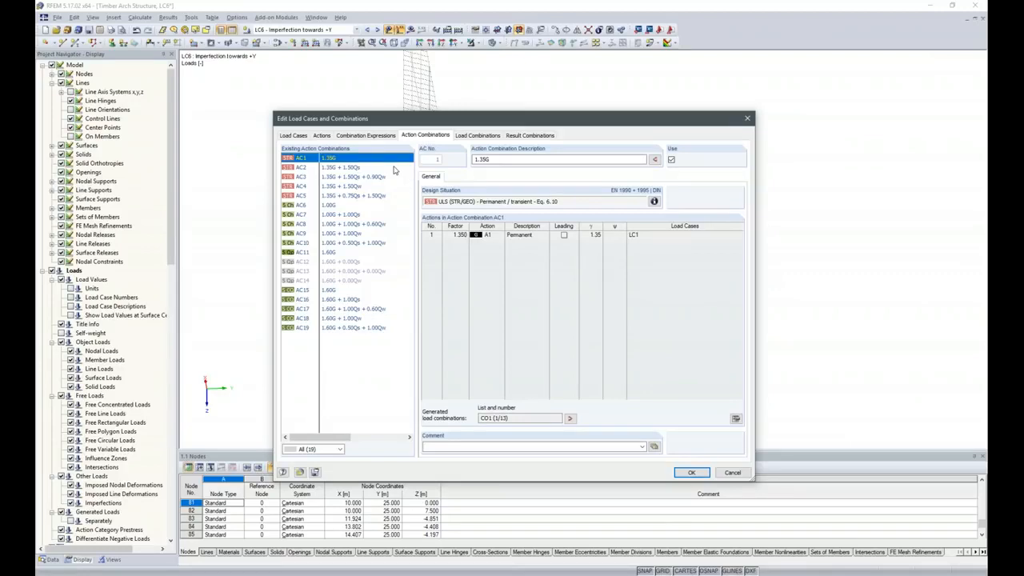
click(339, 252)
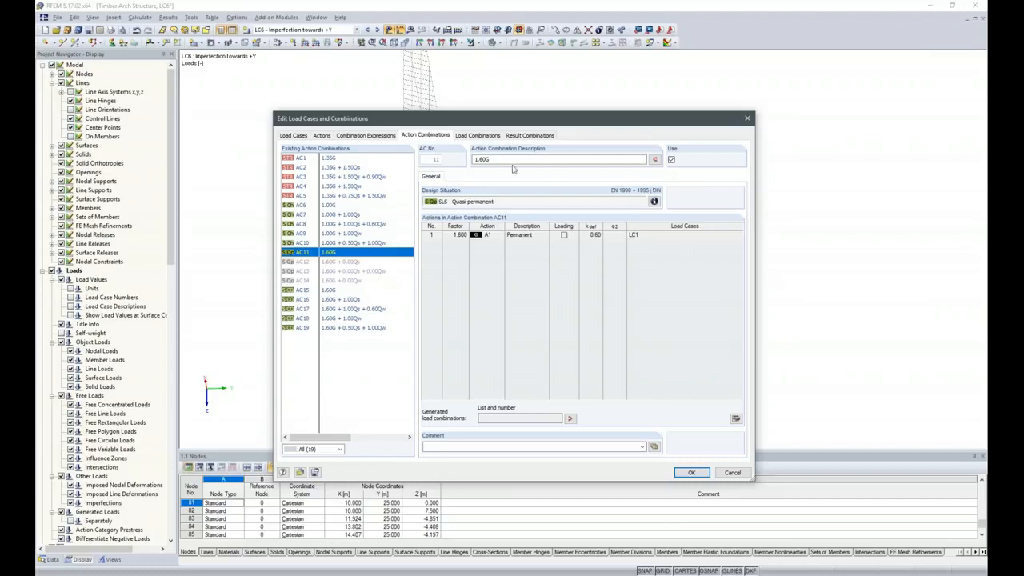
click(480, 135)
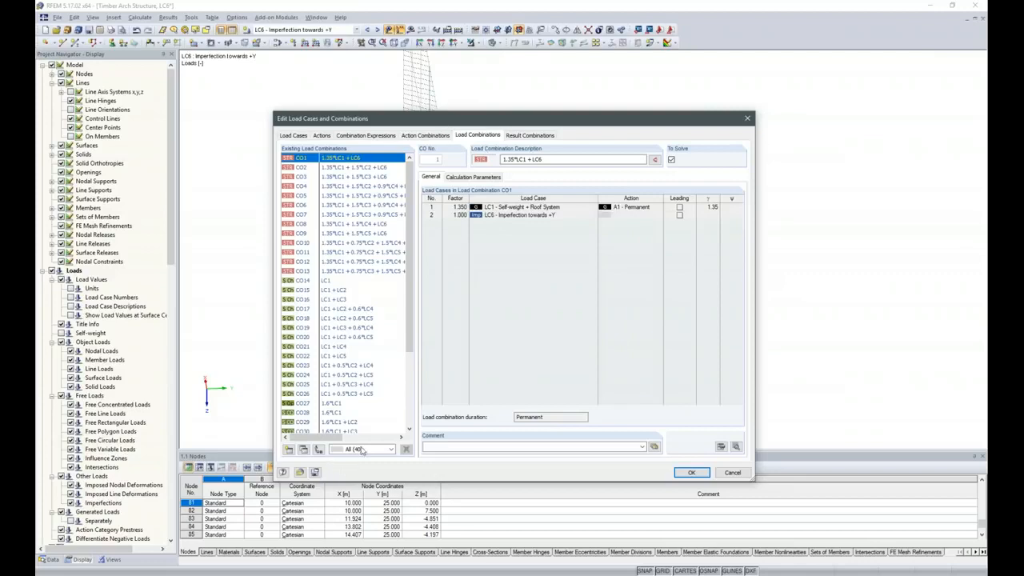
mouse_move(410, 257)
mouse_down()
mouse_move(407, 367)
mouse_move(412, 240)
mouse_up()
click(521, 135)
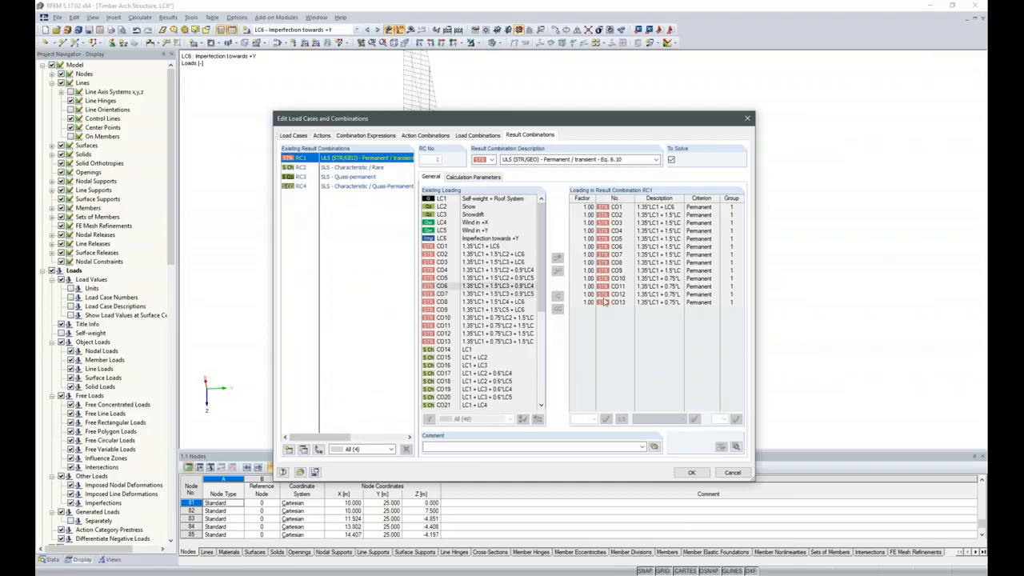
click(690, 473)
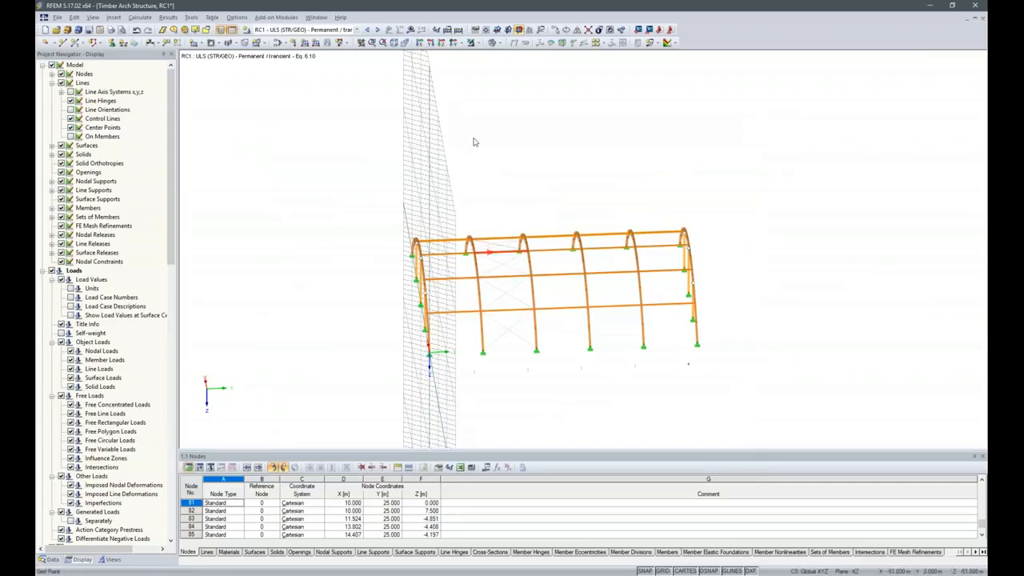
- Activate exceptional handling of failing members in the global calculation parameters, with failing members removed individually during successive iterations
click(448, 29)
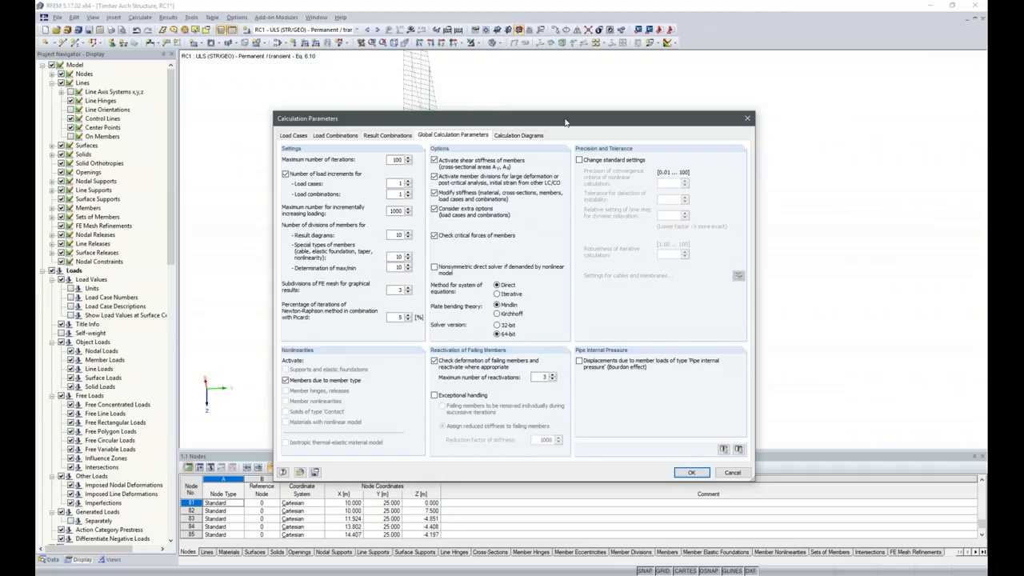
click(434, 397)
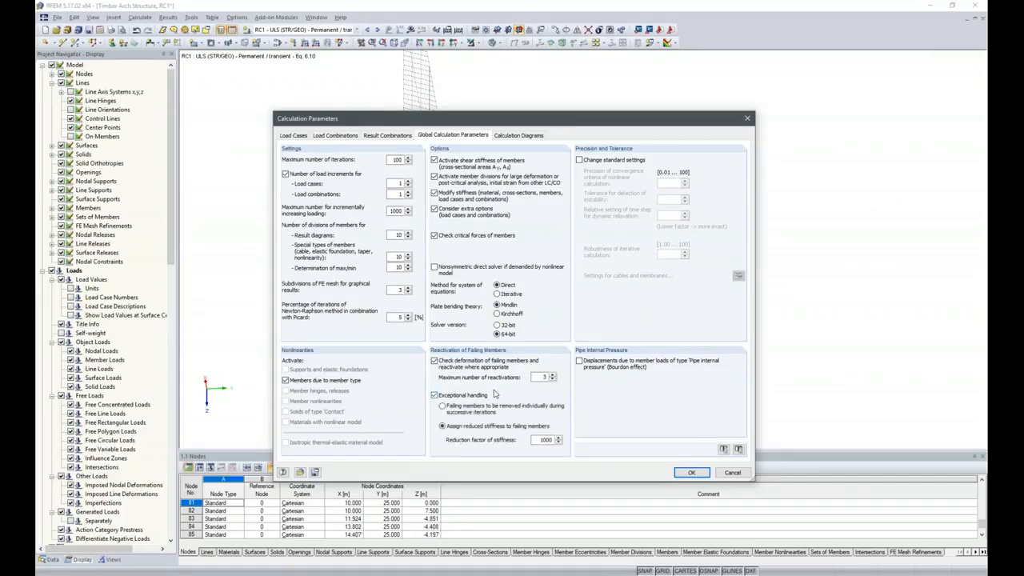
click(443, 406)
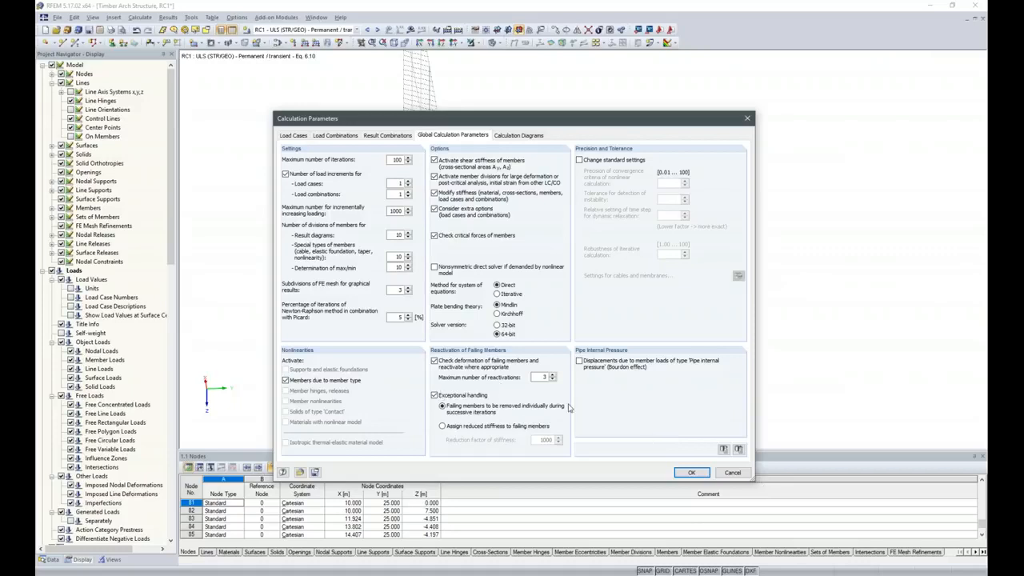
click(692, 473)
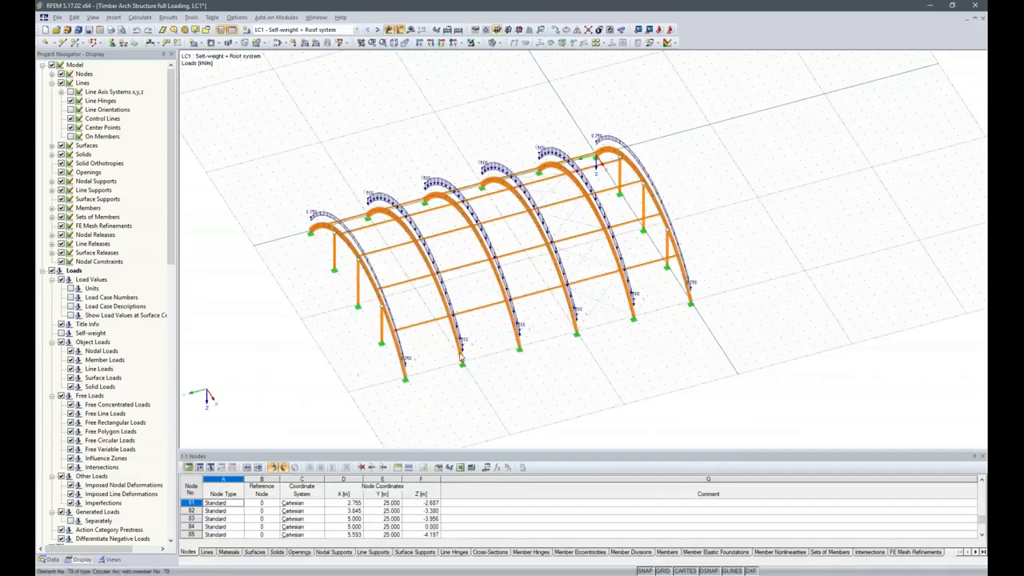
- Display load case LC4 - Wind in +X and examine the wind loads on the arches and gable columns from several sides
click(356, 29)
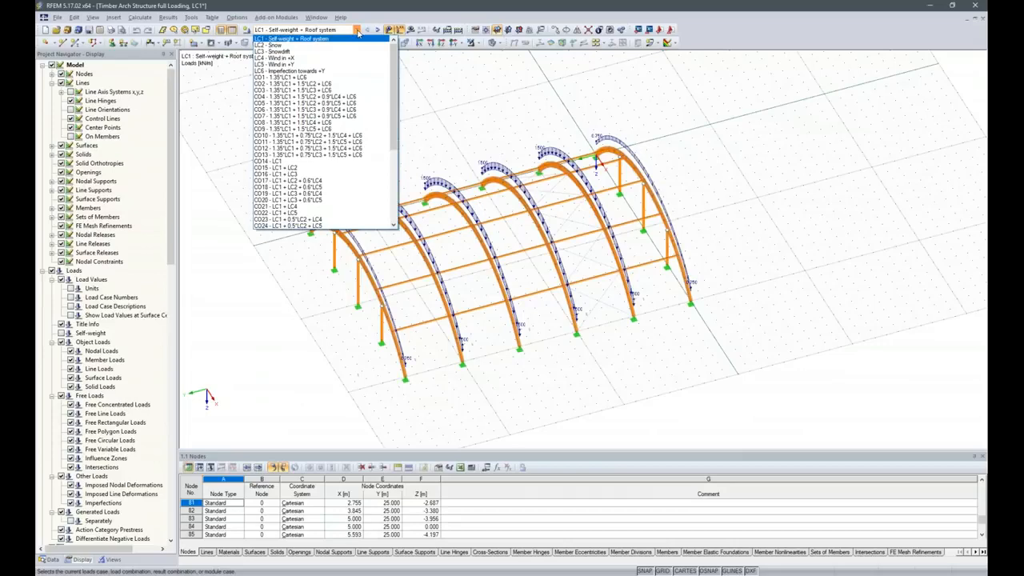
click(349, 59)
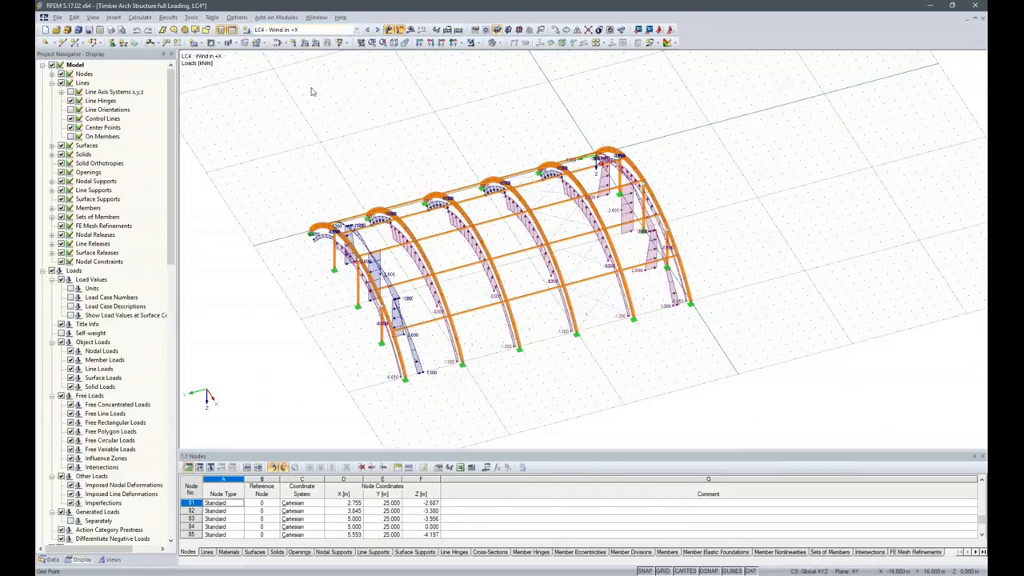
ctrl+middle_drag(483, 410, 416, 404)
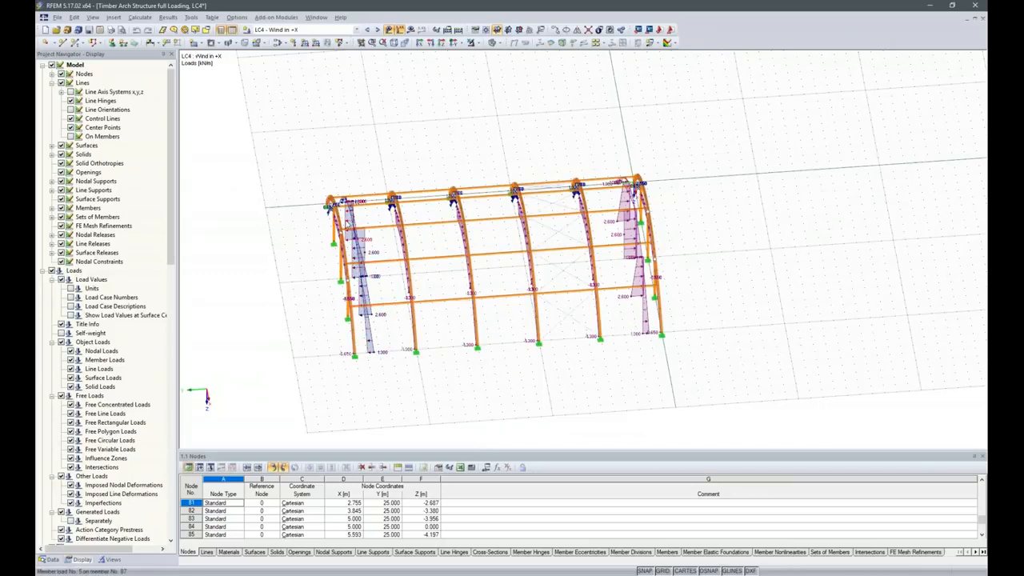
ctrl+middle_drag(391, 389, 387, 379)
scroll(385, 379, up, 5)
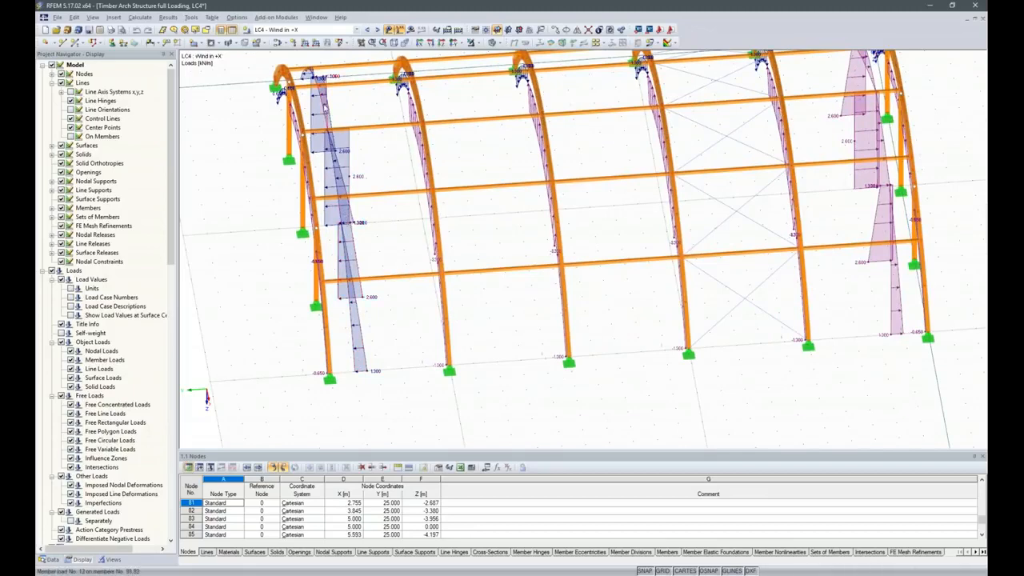
mouse_move(400, 84)
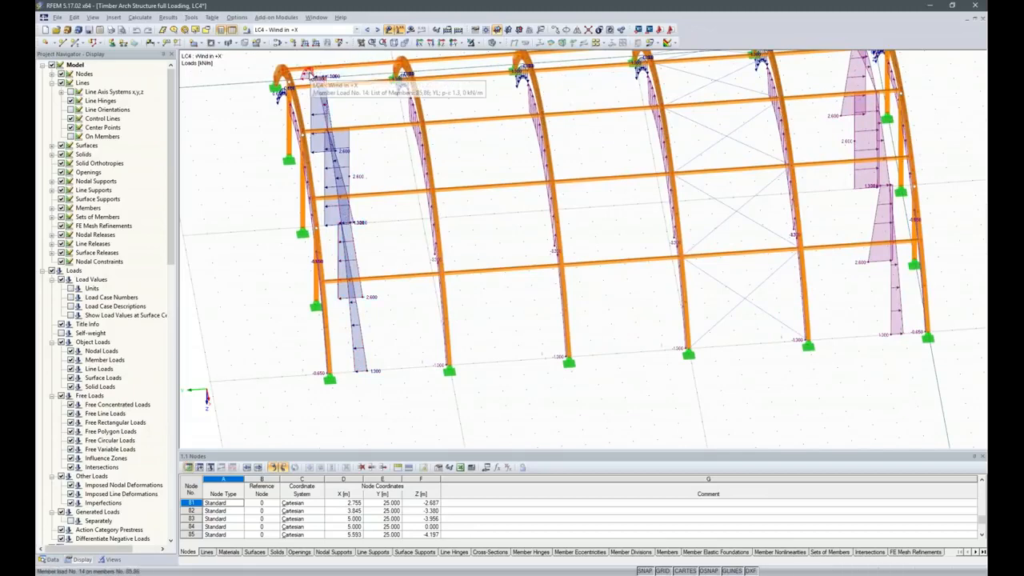
ctrl+middle_drag(288, 352, 479, 348)
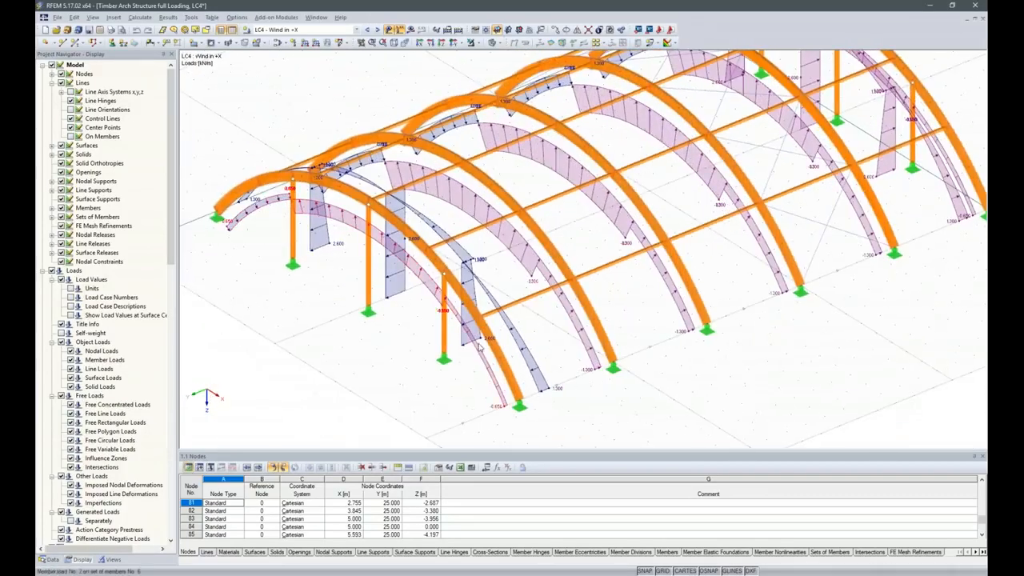
ctrl+middle_drag(872, 387, 744, 386)
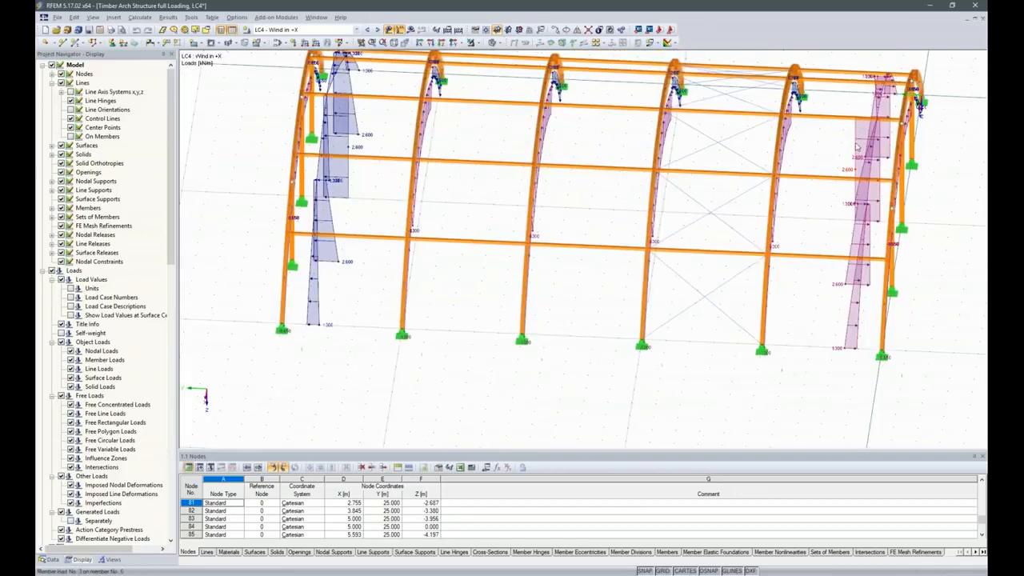
- Display load case LC5 - Wind in +Y and examine its wind loads on the arches and gable columns from several sides
click(376, 30)
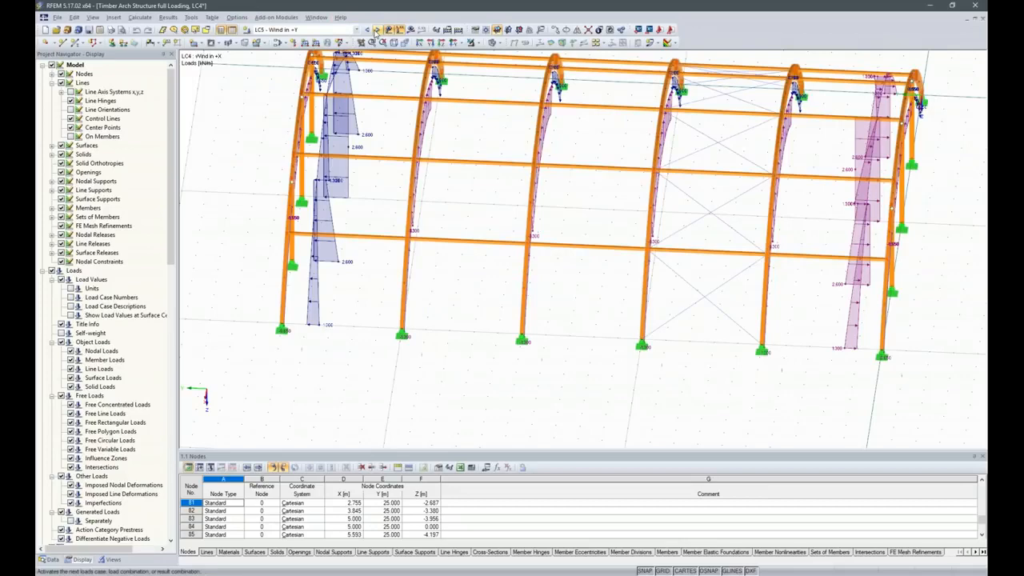
ctrl+middle_drag(256, 192, 381, 345)
scroll(697, 381, down, 1)
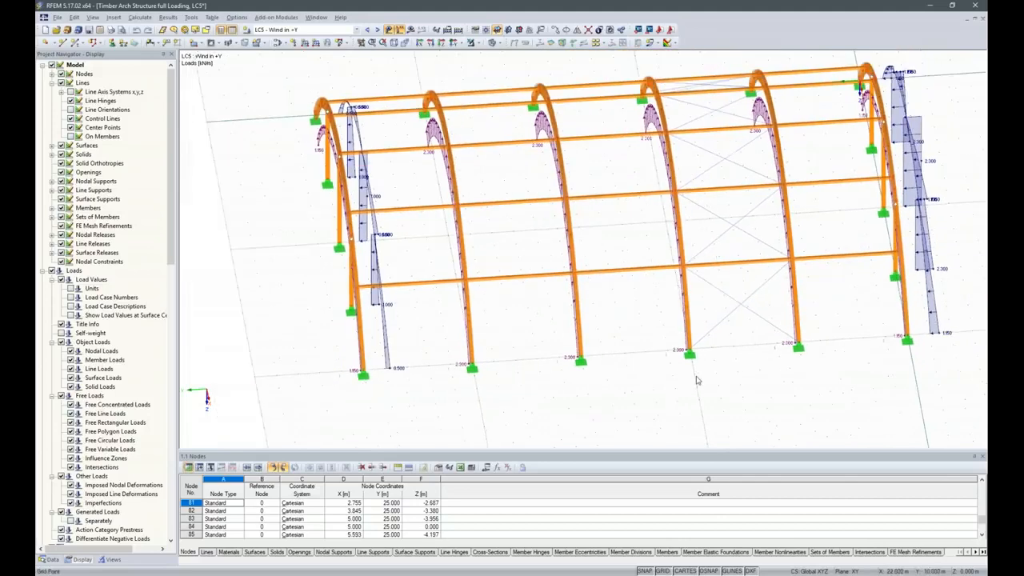
scroll(697, 381, down, 2)
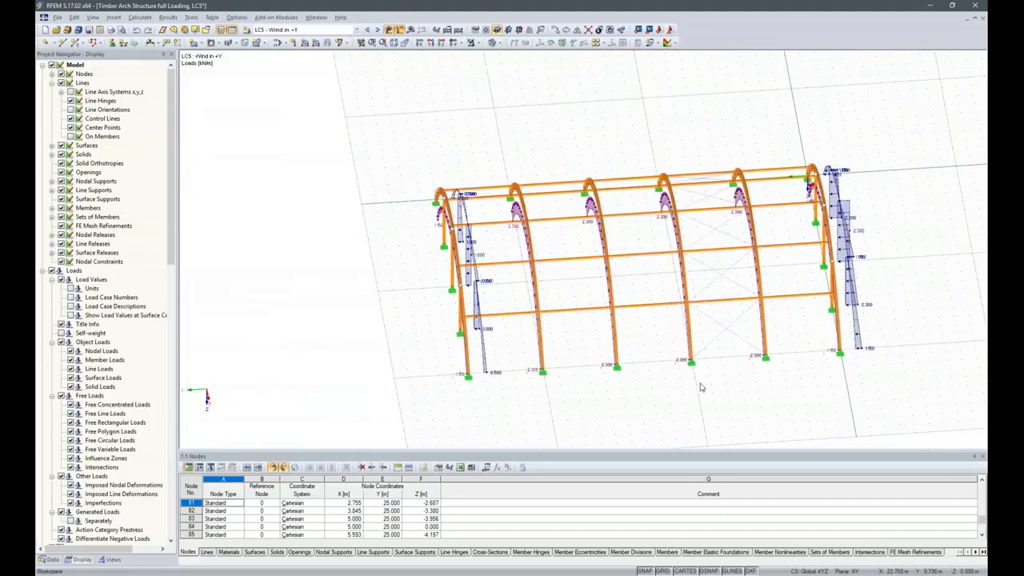
scroll(321, 158, down, 1)
scroll(516, 356, up, 1)
ctrl+middle_drag(478, 405, 555, 366)
- Open the RF-TIMBER Pro add-on module for the design of timber members
click(50, 559)
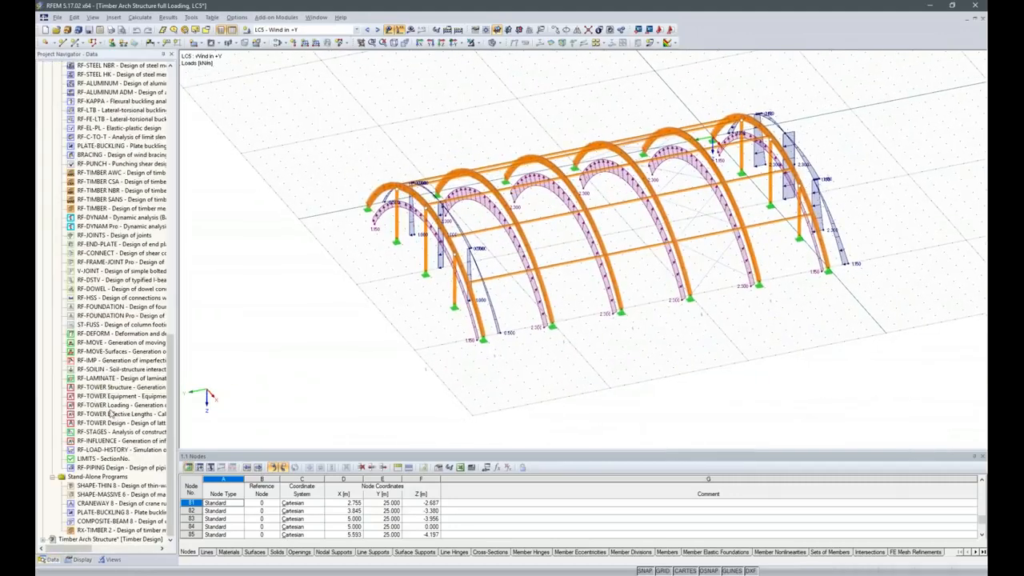
scroll(112, 450, up, 15)
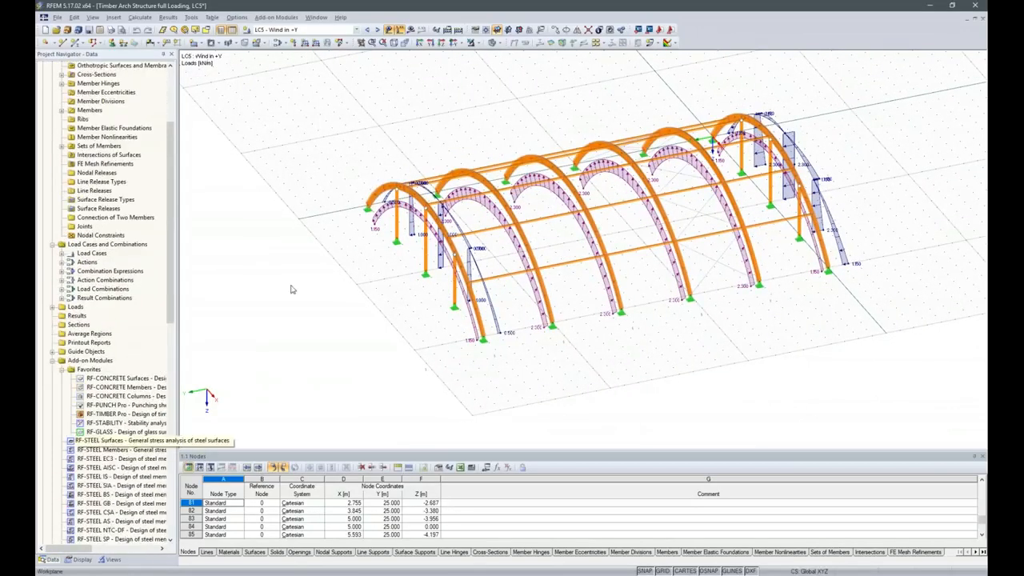
click(87, 414)
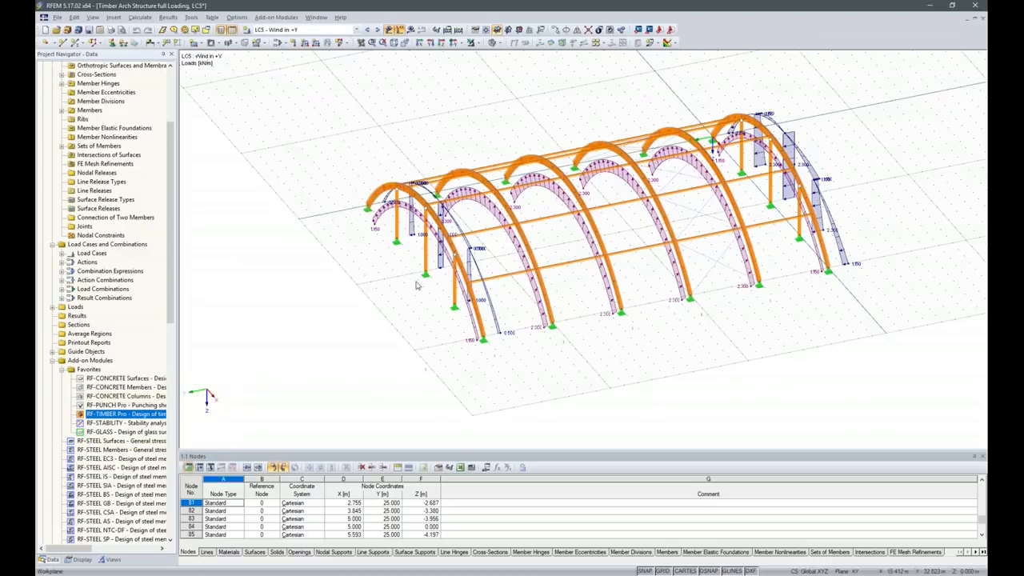
click(270, 20)
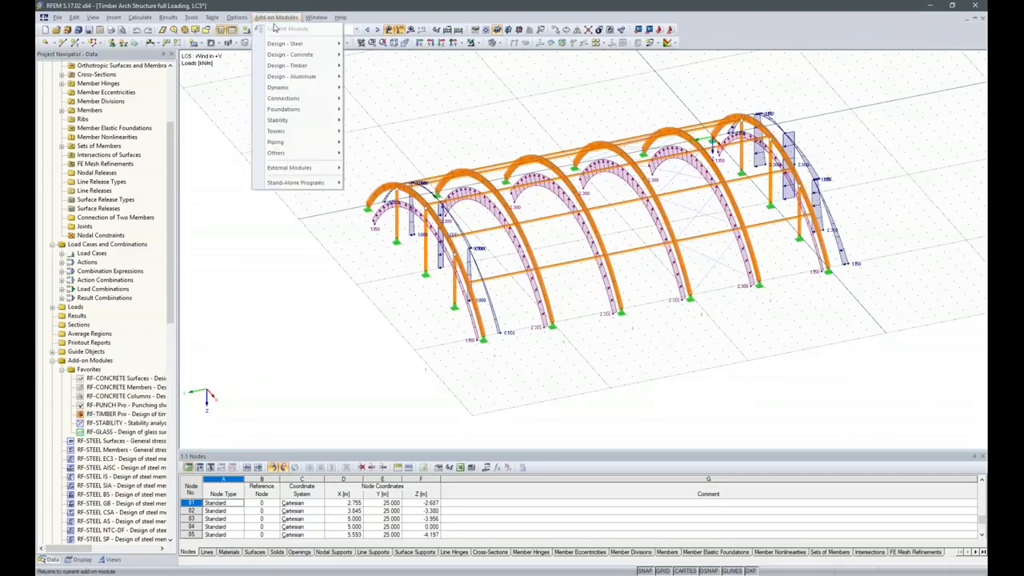
mouse_move(285, 70)
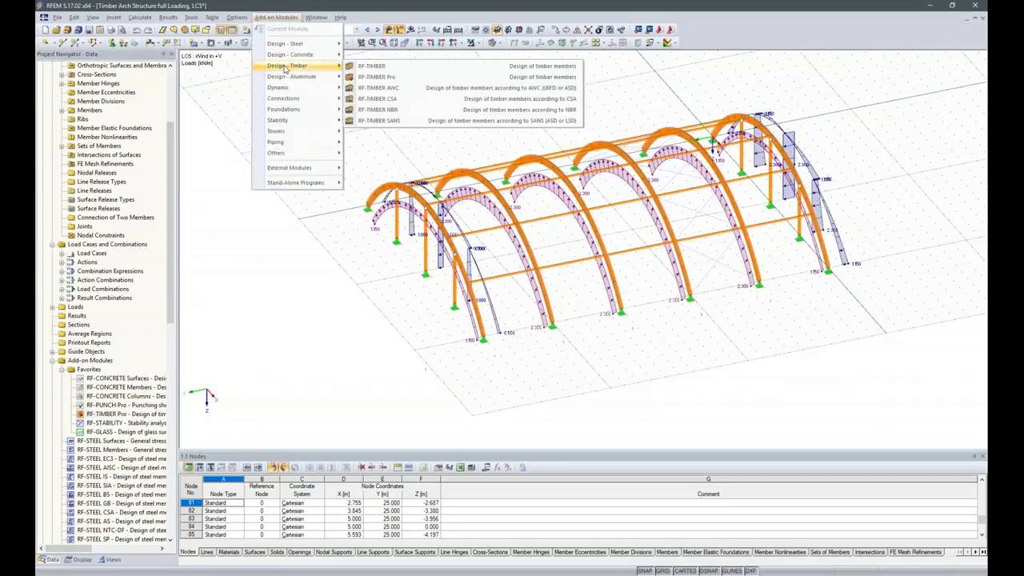
click(375, 78)
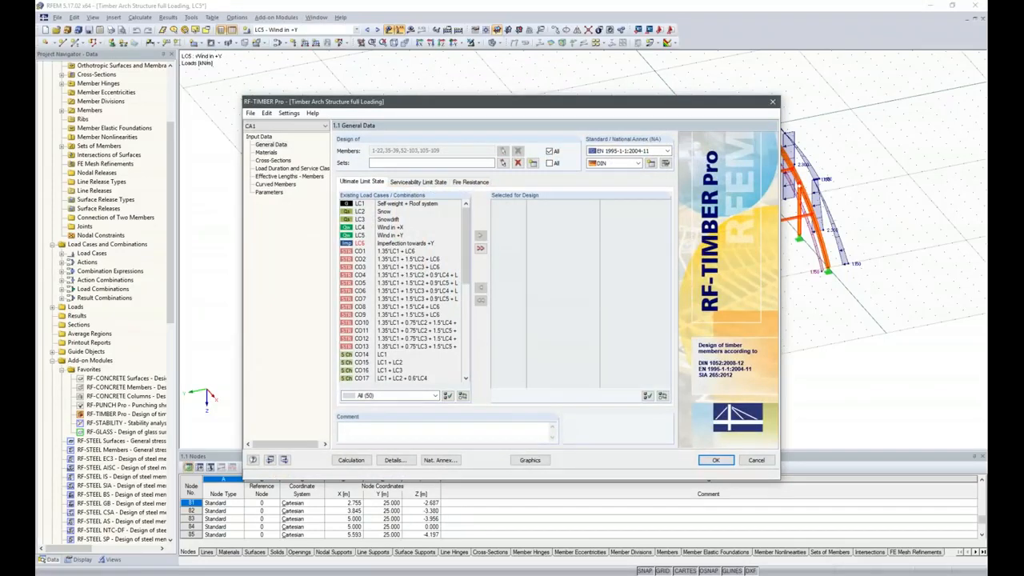
- Include all sets of members in the design and replace the selection of all single members with an empty list
click(550, 150)
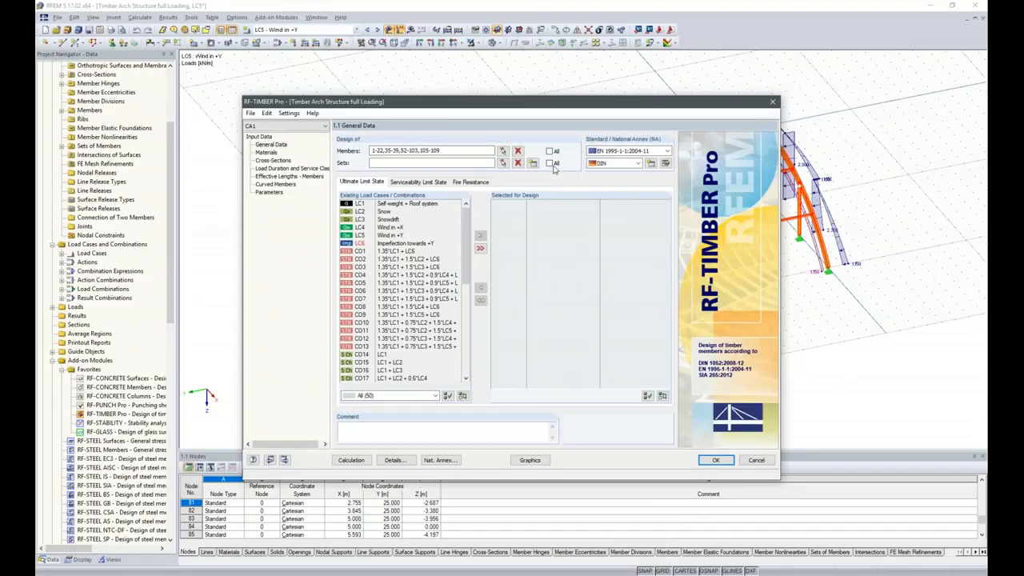
click(550, 163)
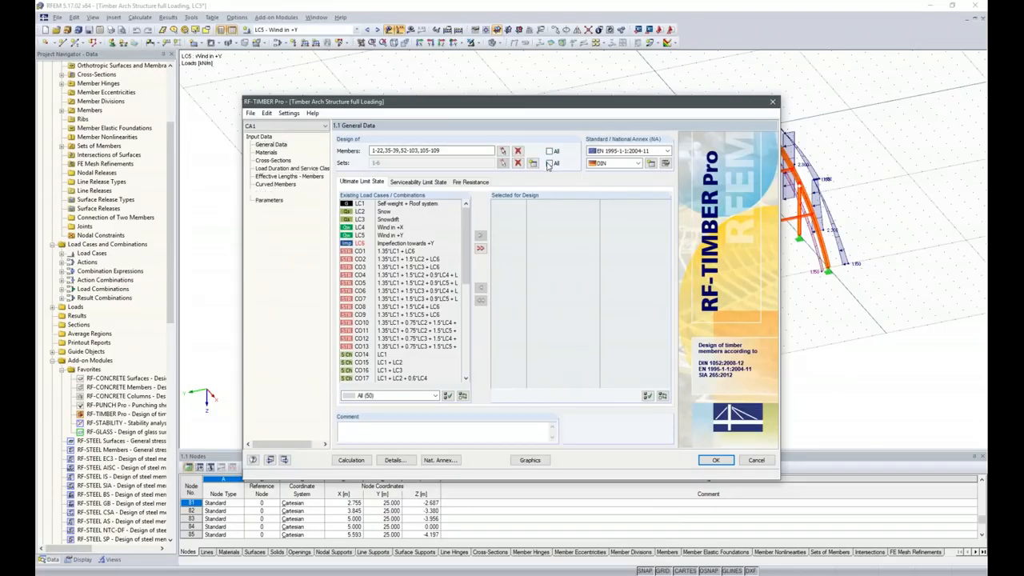
drag(690, 102, 735, 88)
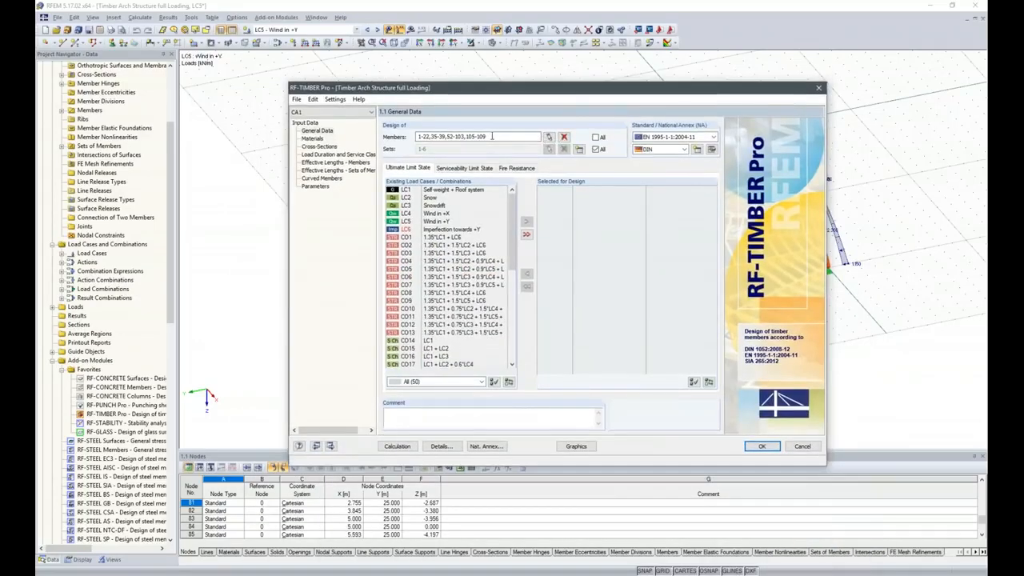
click(564, 137)
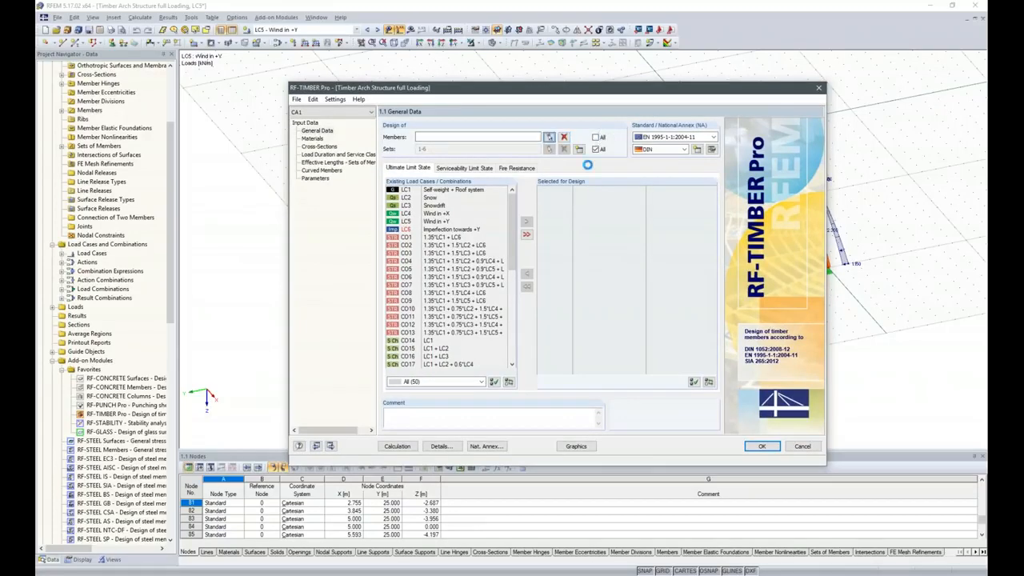
- Pick the gable columns at both ends of the hall graphically as design members 3, 6, 9, 87, 90 and 93
click(549, 137)
ctrl+middle_drag(556, 400, 685, 396)
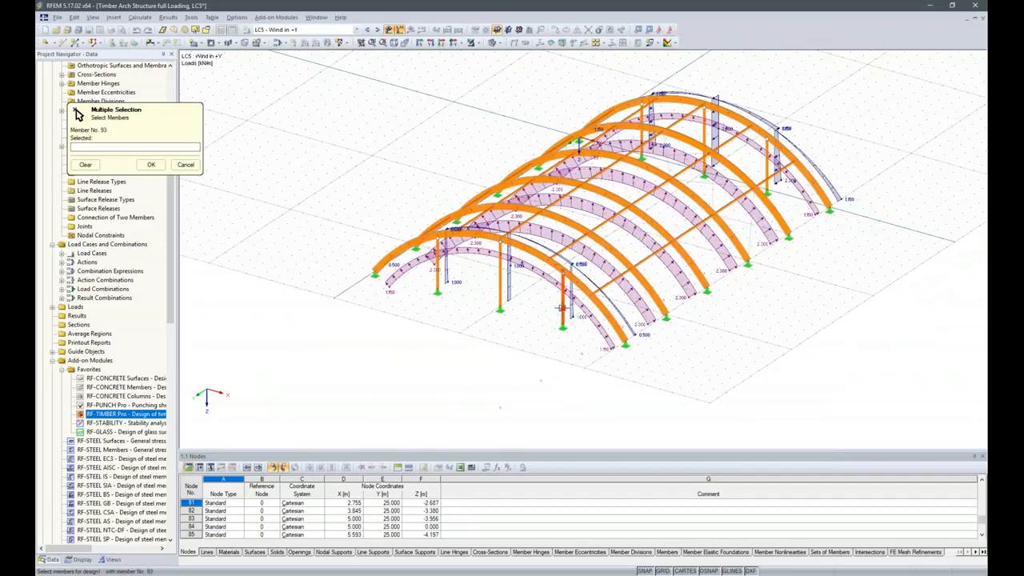
click(563, 300)
click(500, 284)
click(438, 277)
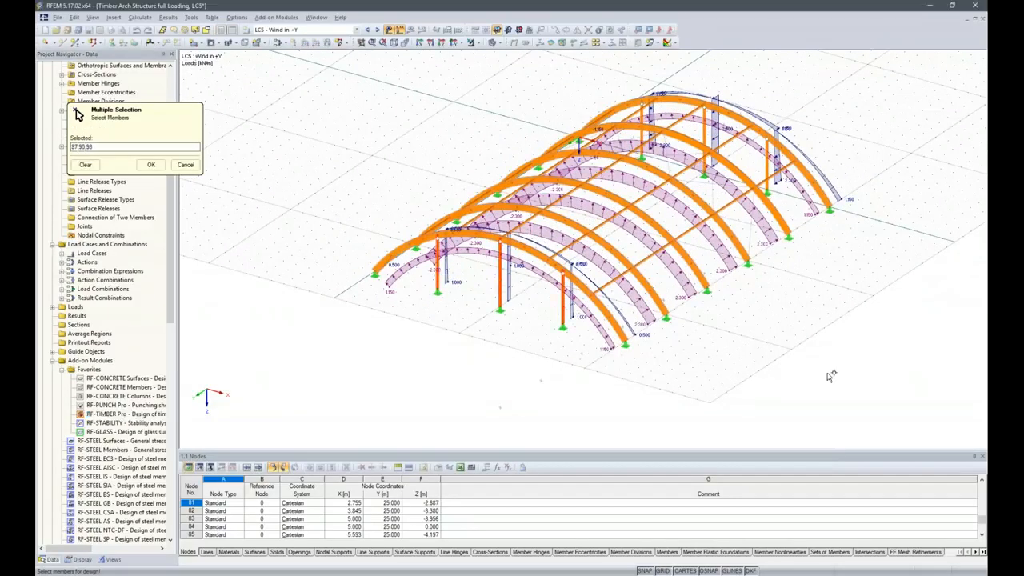
ctrl+middle_drag(781, 375, 696, 375)
click(761, 185)
click(749, 175)
click(705, 151)
- Add the longitudinal beams in all bays, members 12-16, 35-39, 58-62, 69-73 and 80-84, to the design members and accept the selection
ctrl+middle_drag(738, 329, 632, 333)
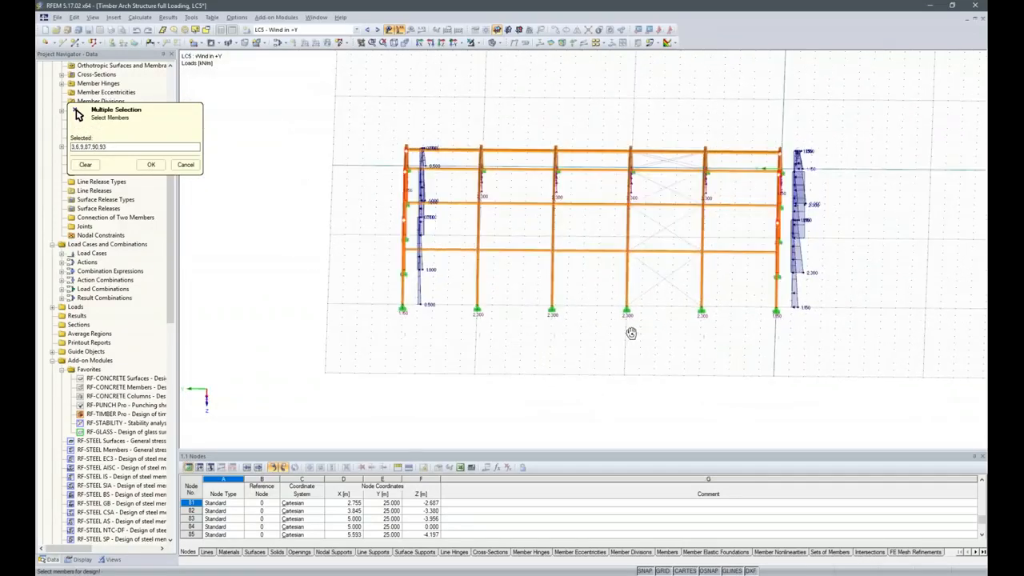
drag(445, 292, 420, 142)
drag(538, 280, 513, 141)
drag(602, 284, 575, 148)
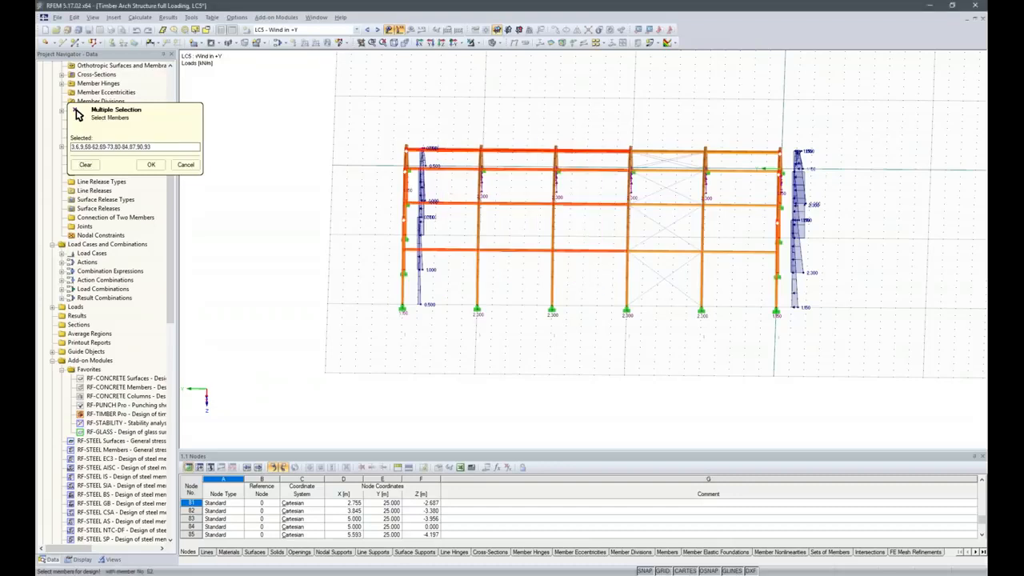
click(661, 205)
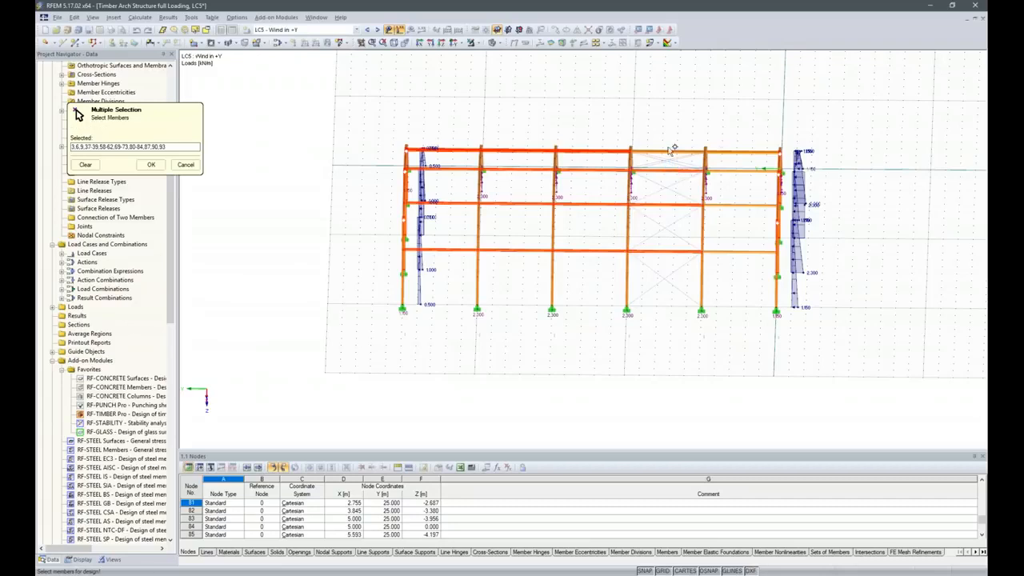
ctrl+middle_drag(701, 165, 670, 129)
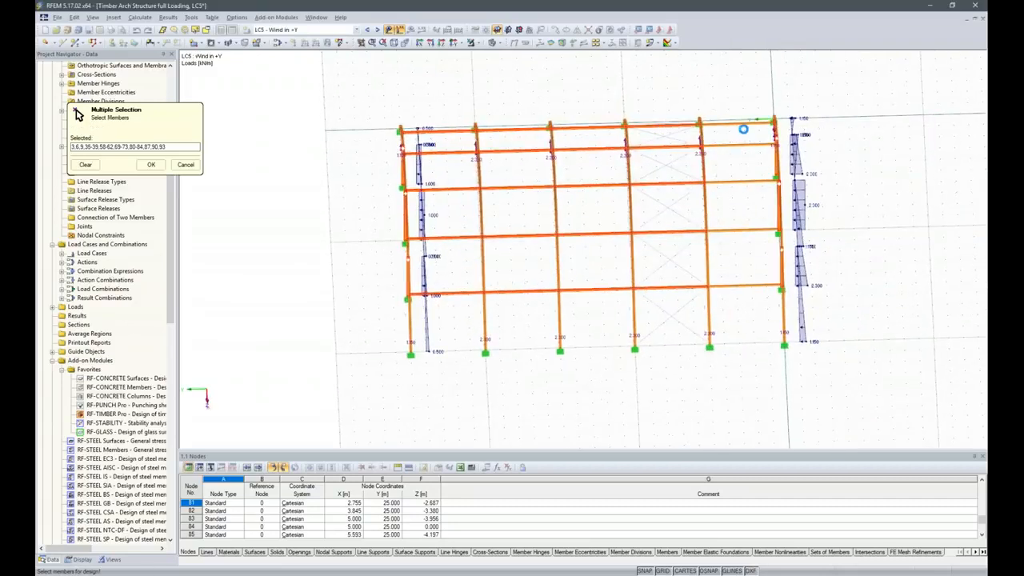
drag(761, 325, 722, 114)
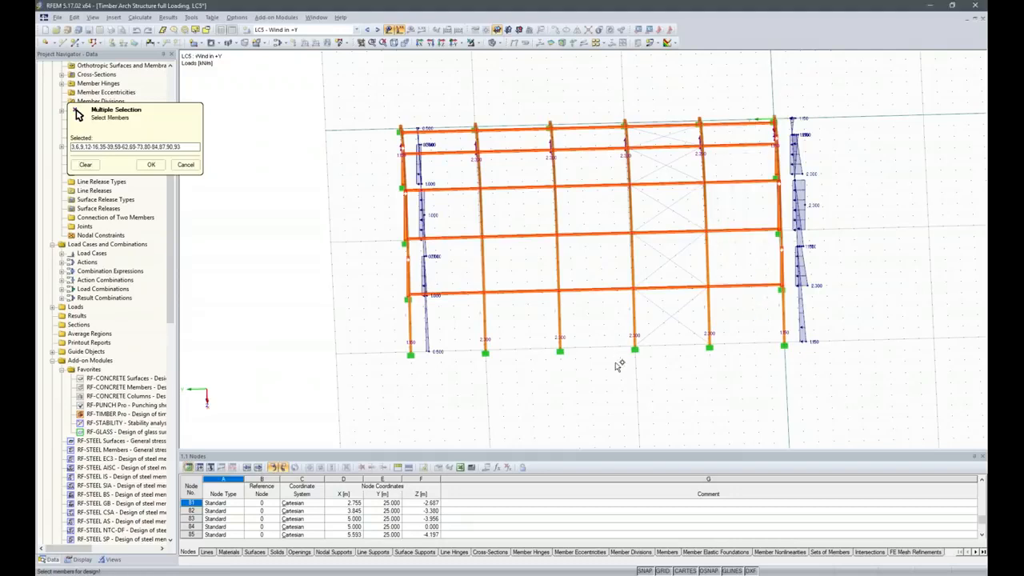
ctrl+middle_drag(702, 339, 701, 294)
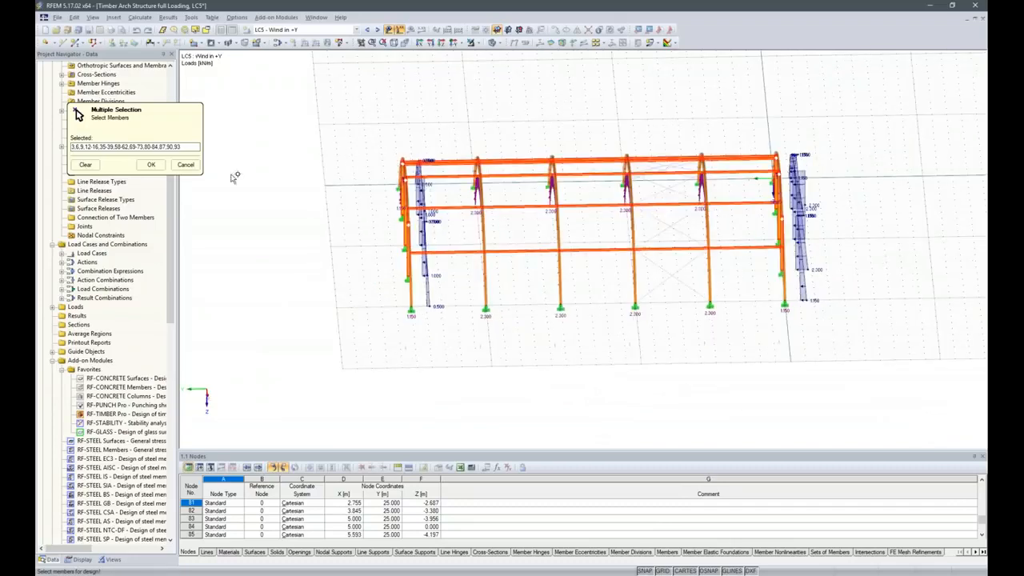
click(152, 165)
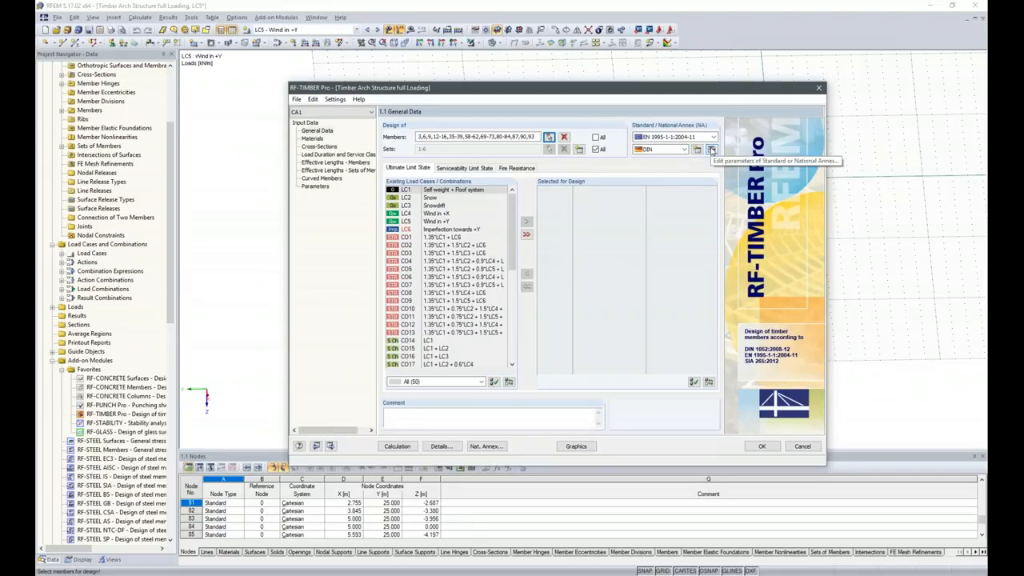
- Activate the strength increase according to 3.3(3) for glulam with h < 600 mm in the DIN National Annex settings
click(711, 151)
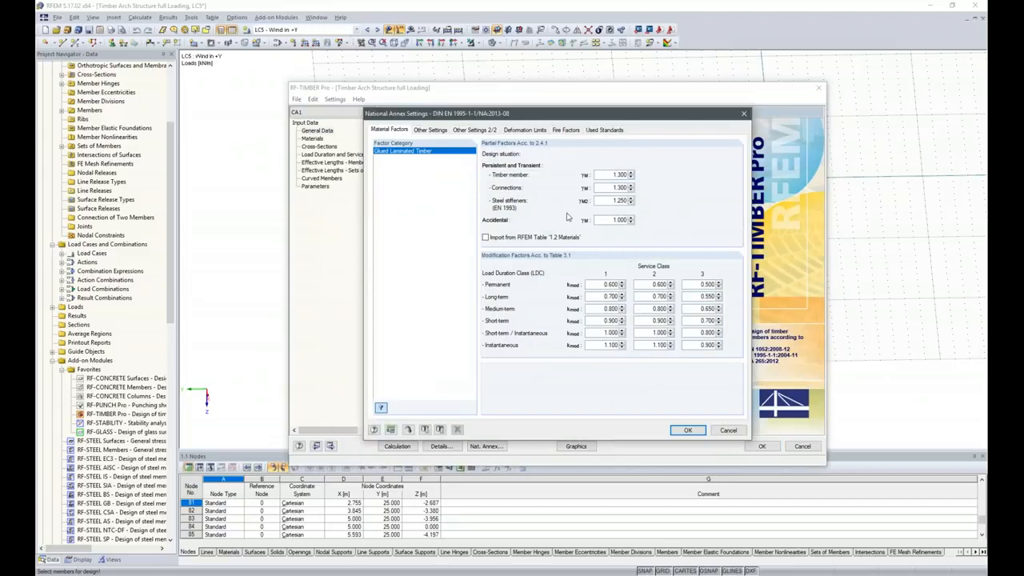
click(455, 133)
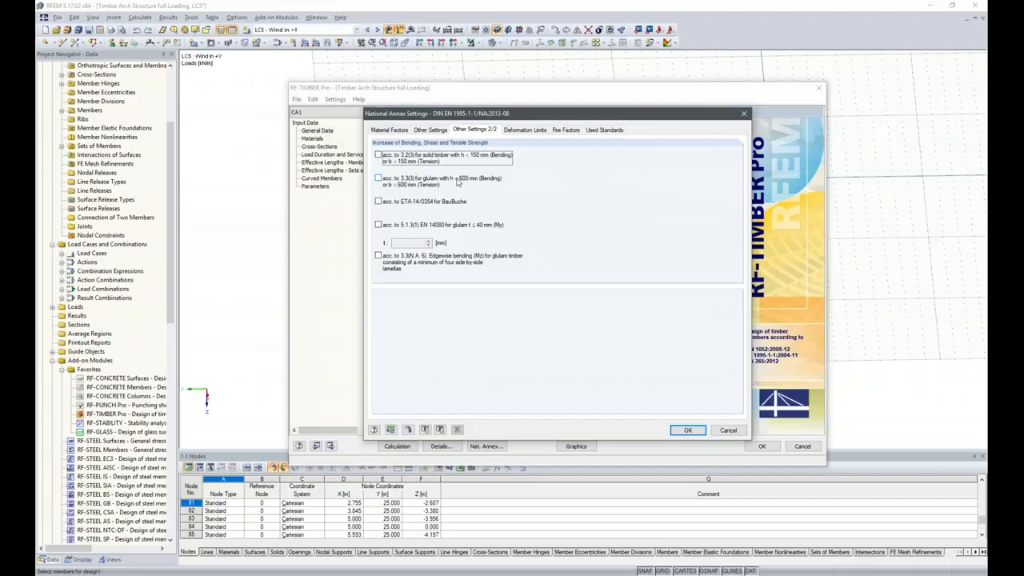
click(381, 184)
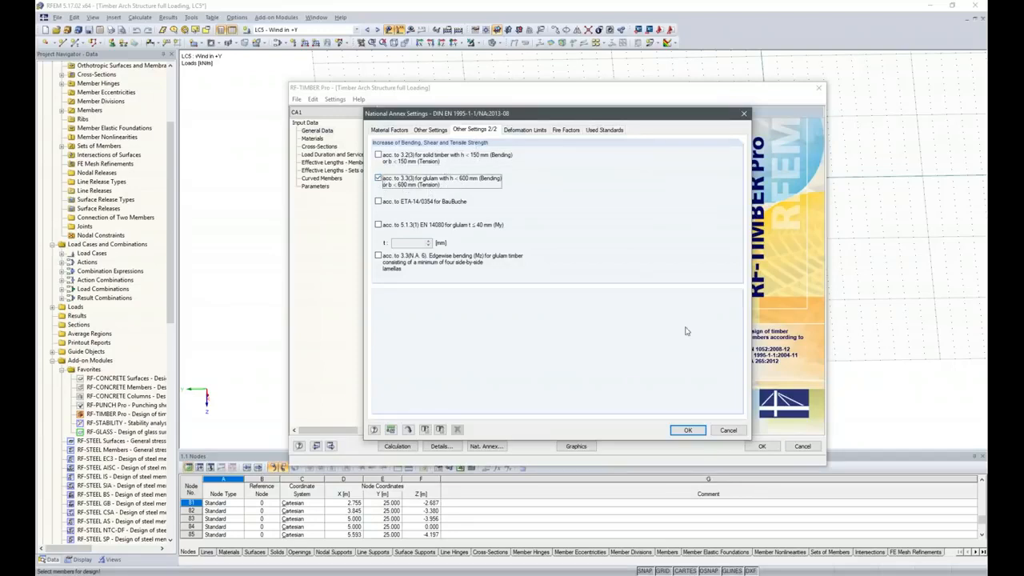
click(689, 431)
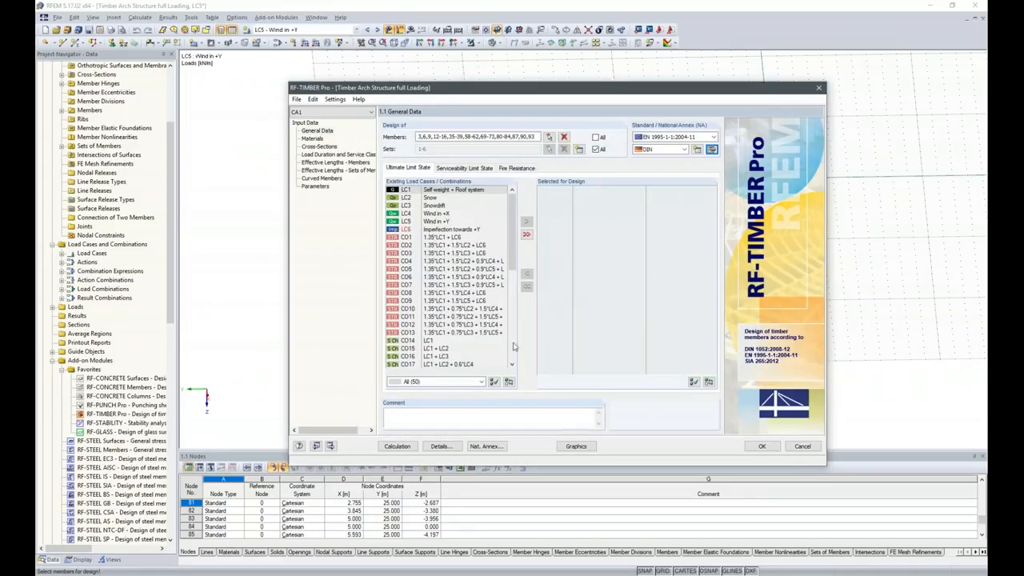
- Set the design details to stress/stability analysis according to second order theory, review the serviceability and other details, and accept them
click(441, 446)
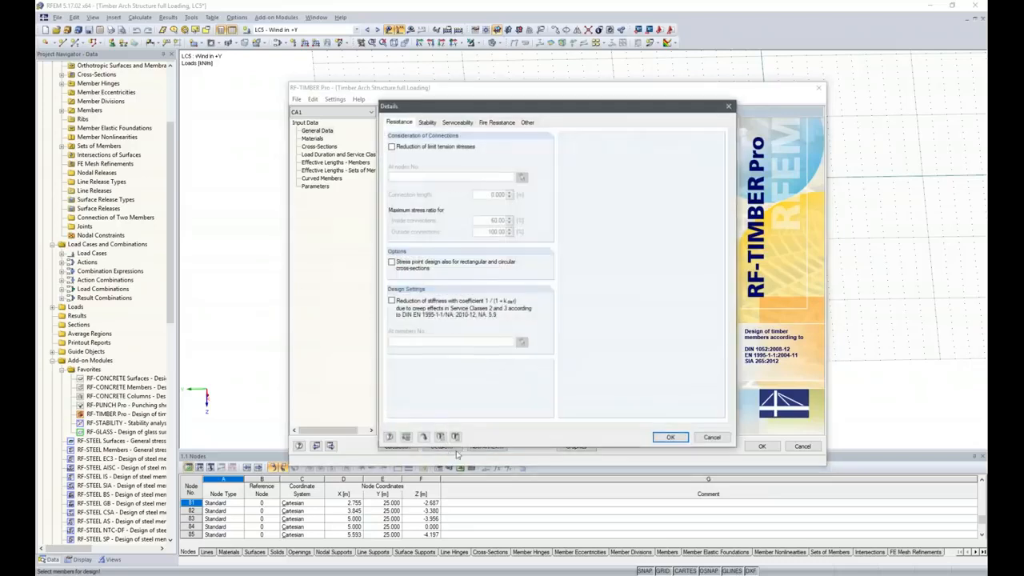
click(459, 122)
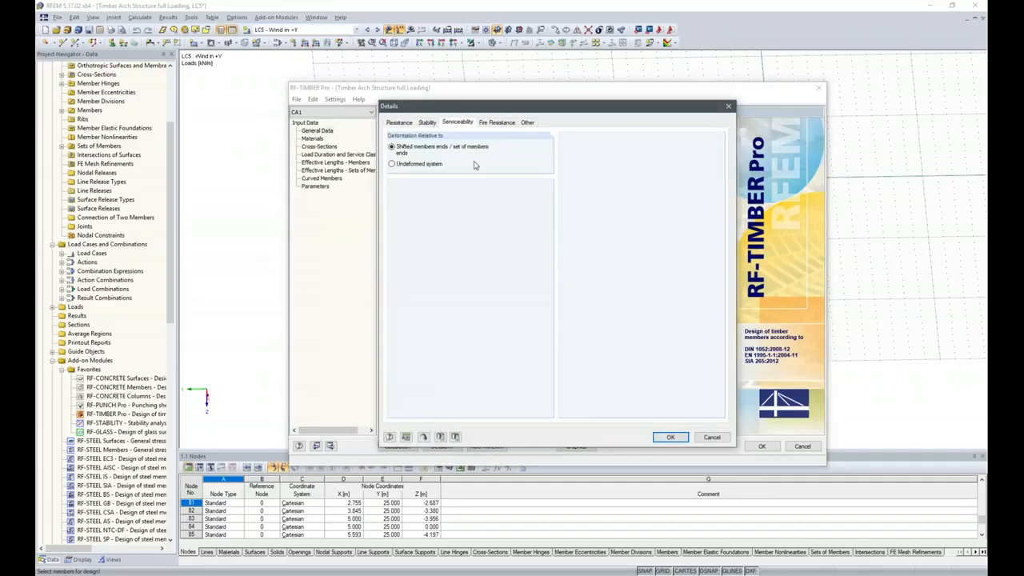
click(427, 123)
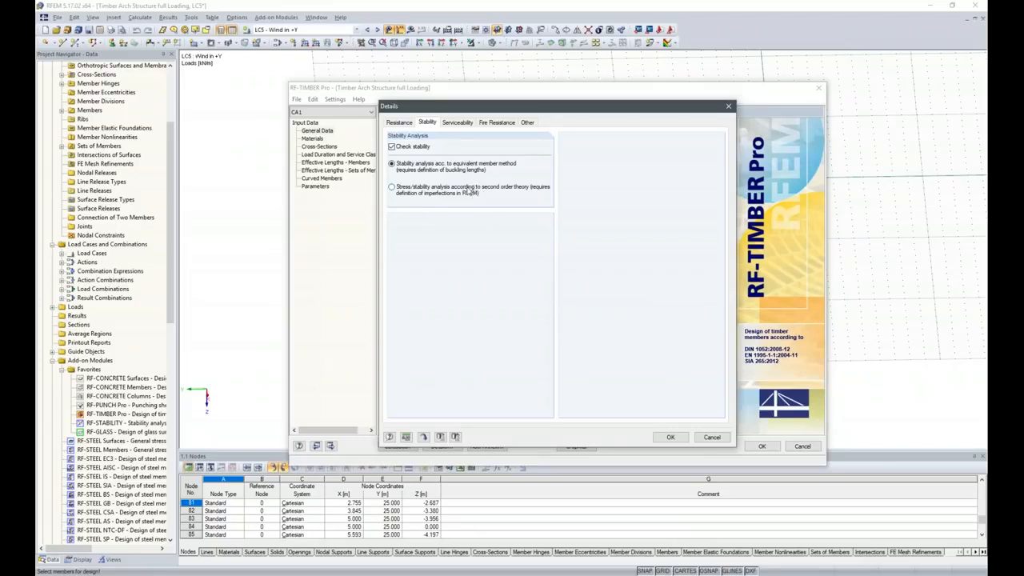
click(392, 187)
click(525, 124)
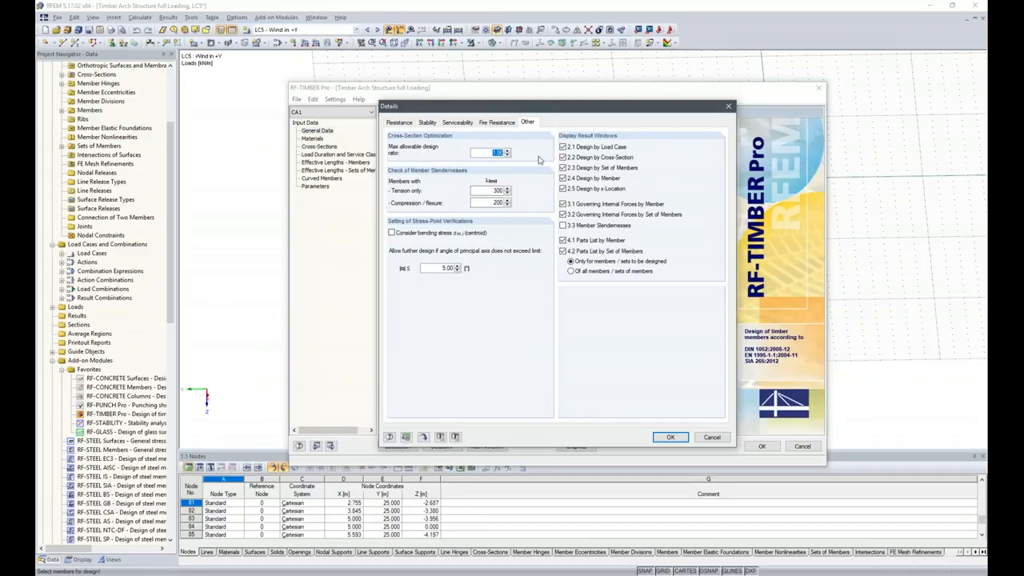
key(BackSpace)
click(670, 437)
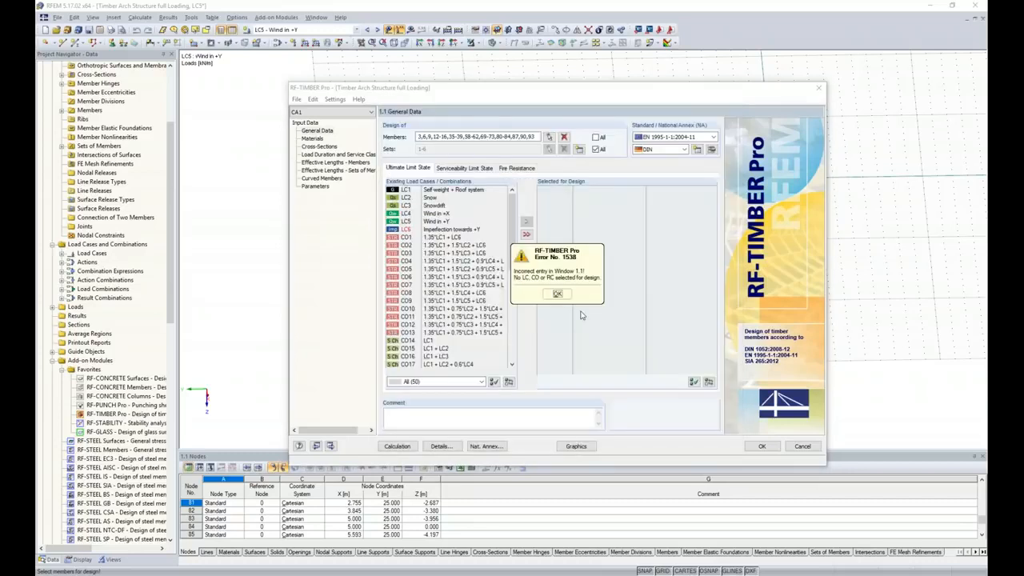
- Select result combination RC1 for the ultimate limit state design and bring up the load selection for the serviceability limit state
click(557, 293)
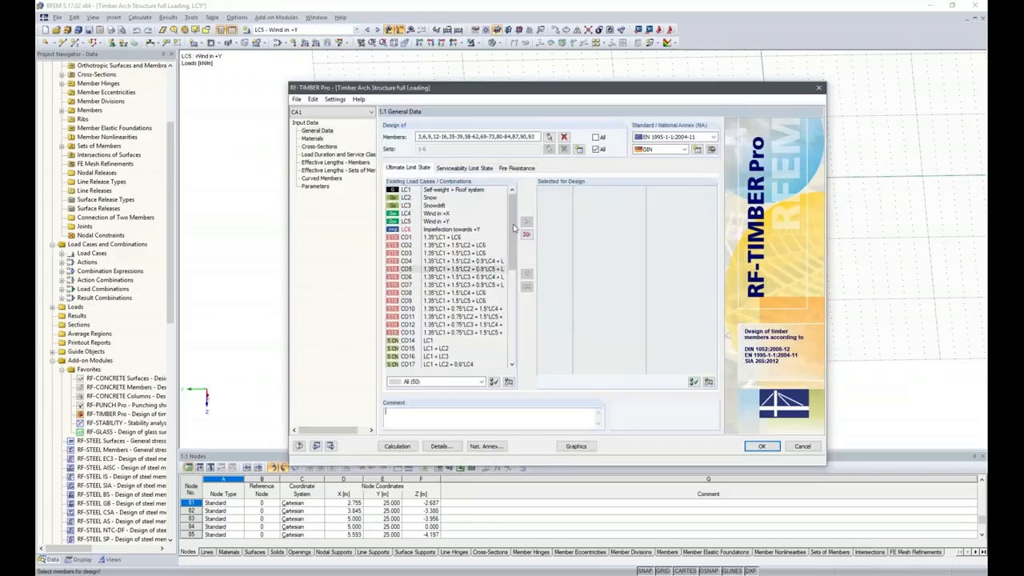
scroll(389, 234, down, 9)
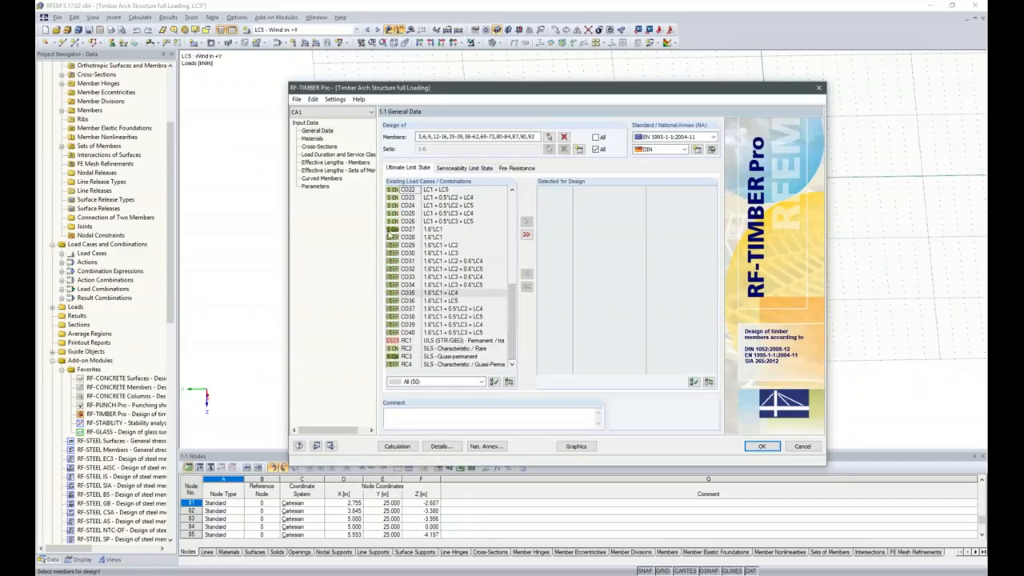
double_click(408, 341)
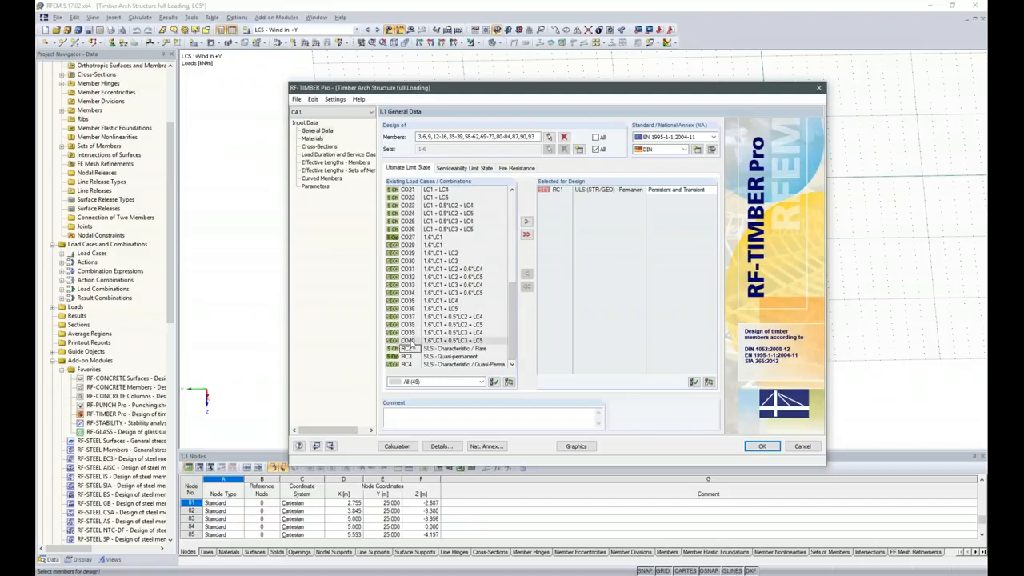
click(465, 170)
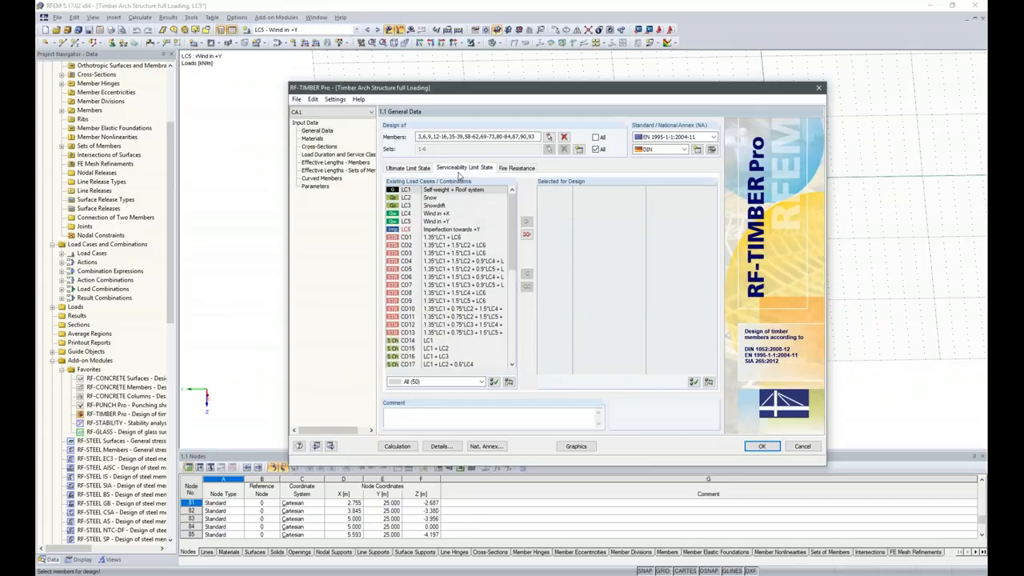
- Select result combinations RC2, RC3 and RC4 for the serviceability limit state design and review the design materials
scroll(516, 232, down, 7)
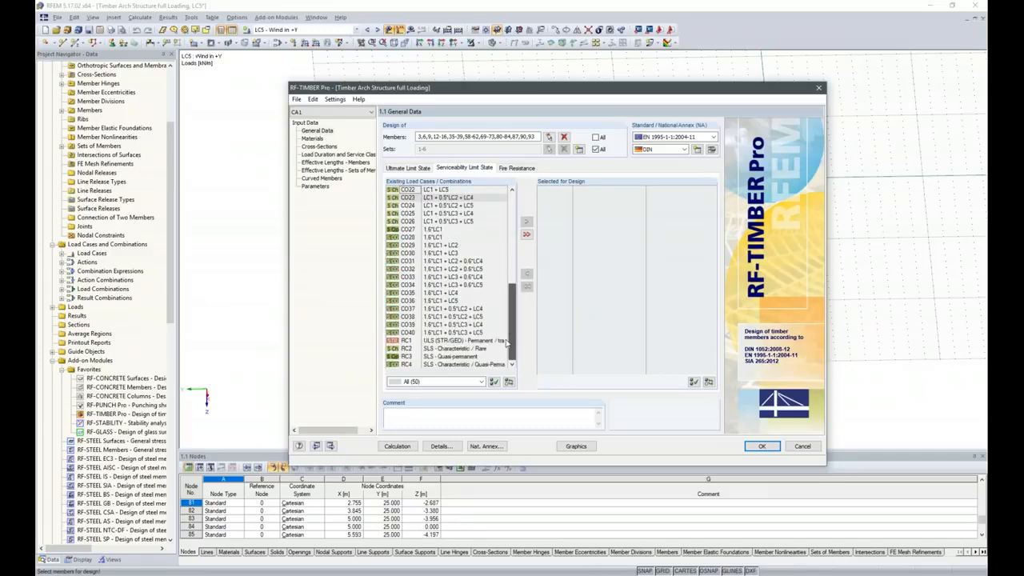
click(410, 349)
shift+click(410, 365)
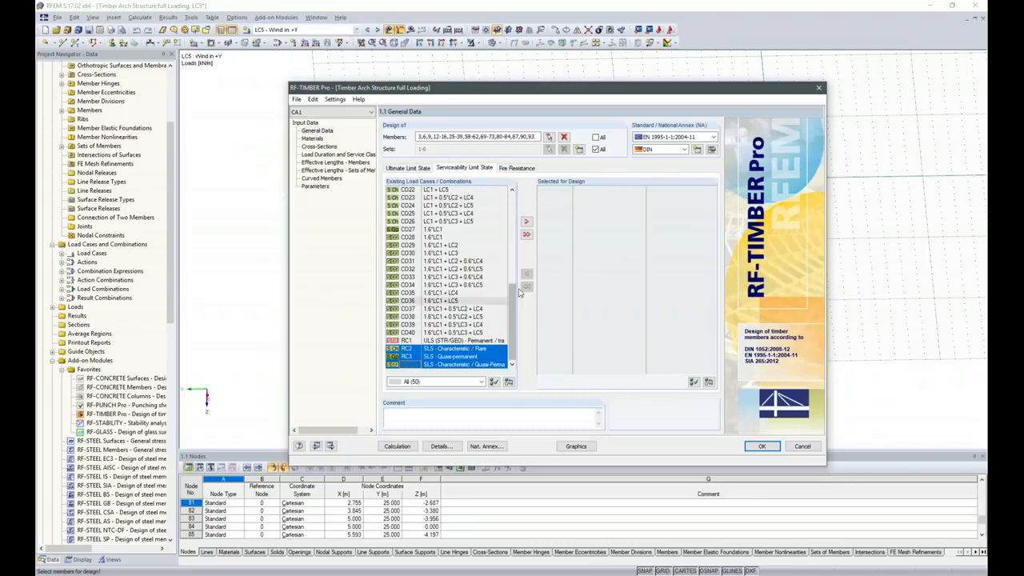
click(527, 222)
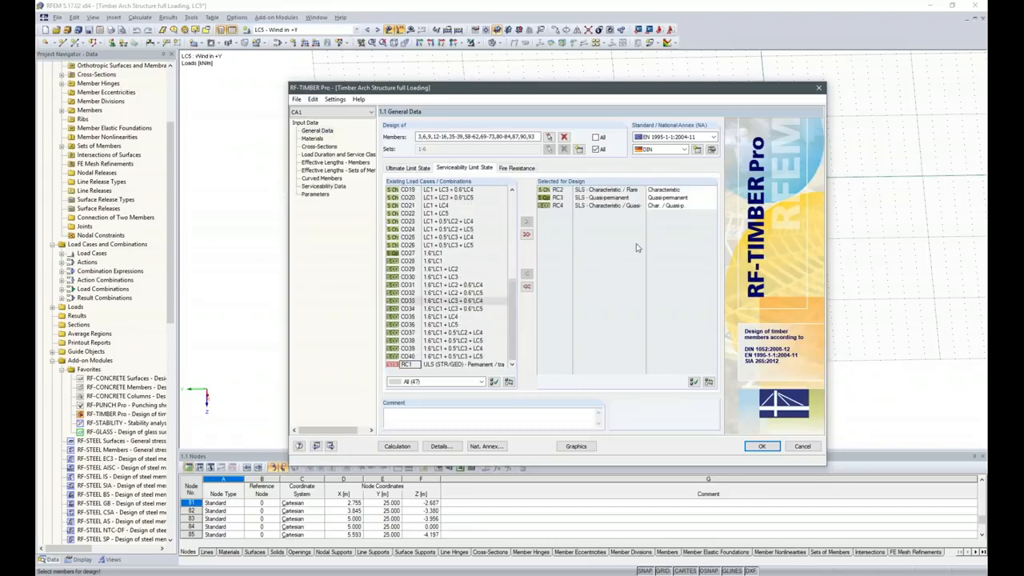
click(312, 139)
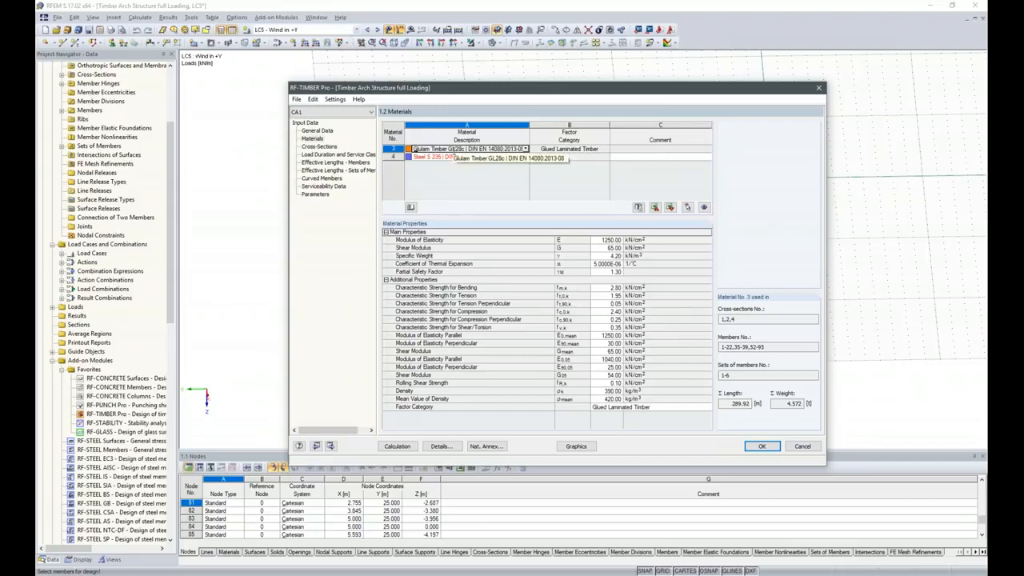
- Activate cross-section optimization for T-Rectangle 140/440 with both width b and height h as variable dimensions
click(319, 148)
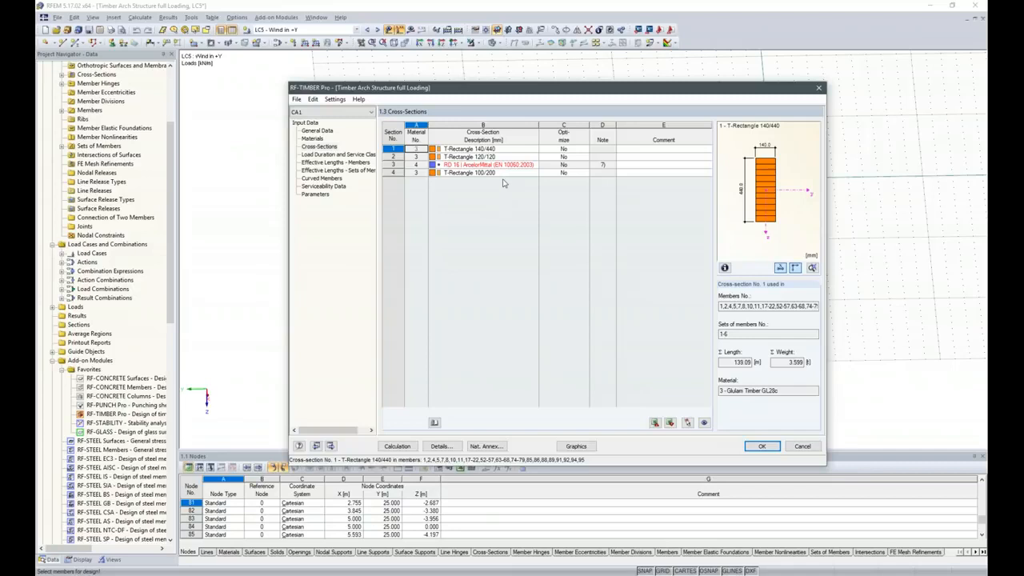
click(495, 149)
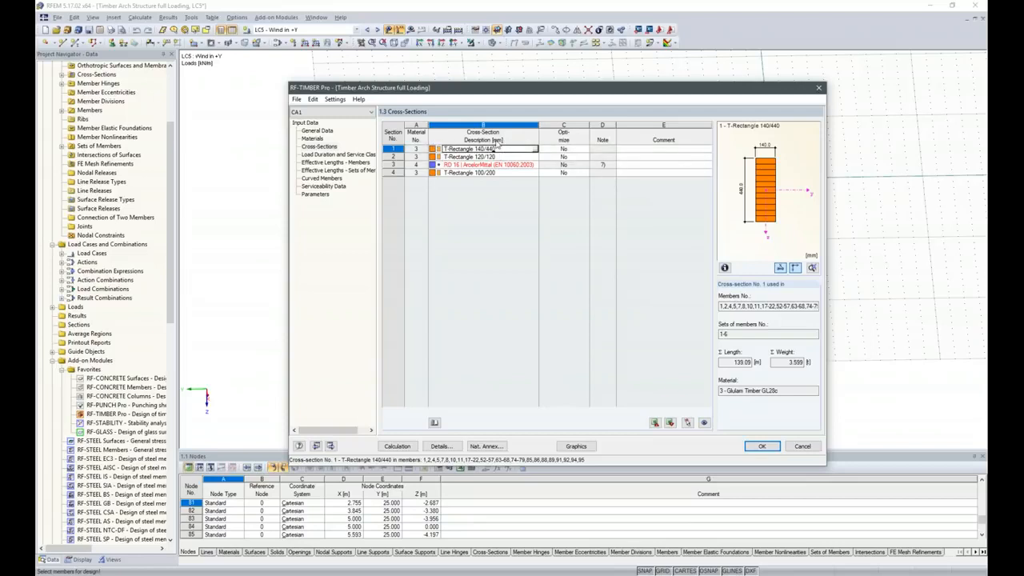
click(568, 149)
click(585, 149)
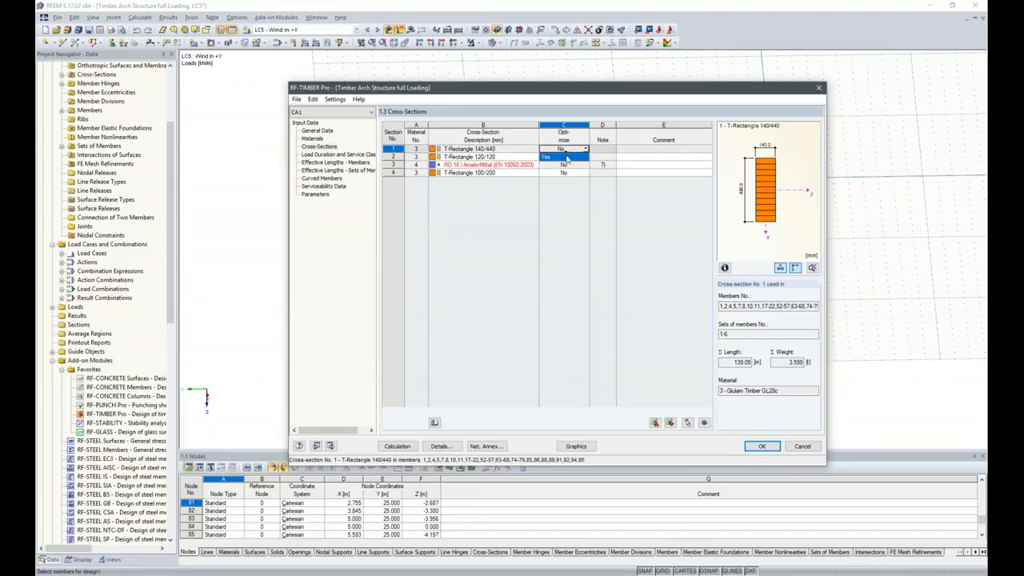
click(567, 158)
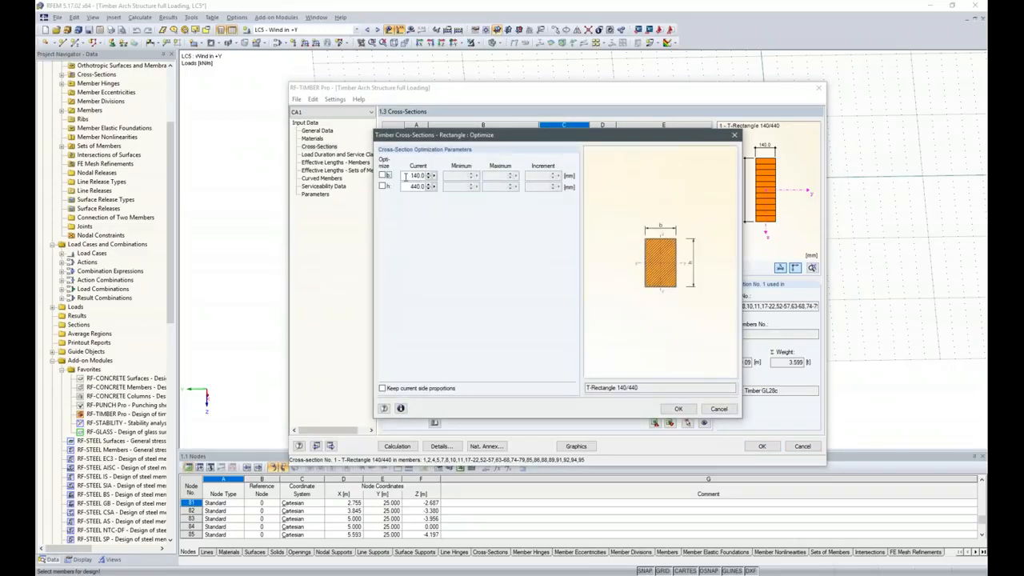
click(383, 175)
click(383, 186)
- Set the optimization minimum to 120 mm and the increment to 20 mm for both width and height, and accept the parameters
double_click(460, 175)
text(120)
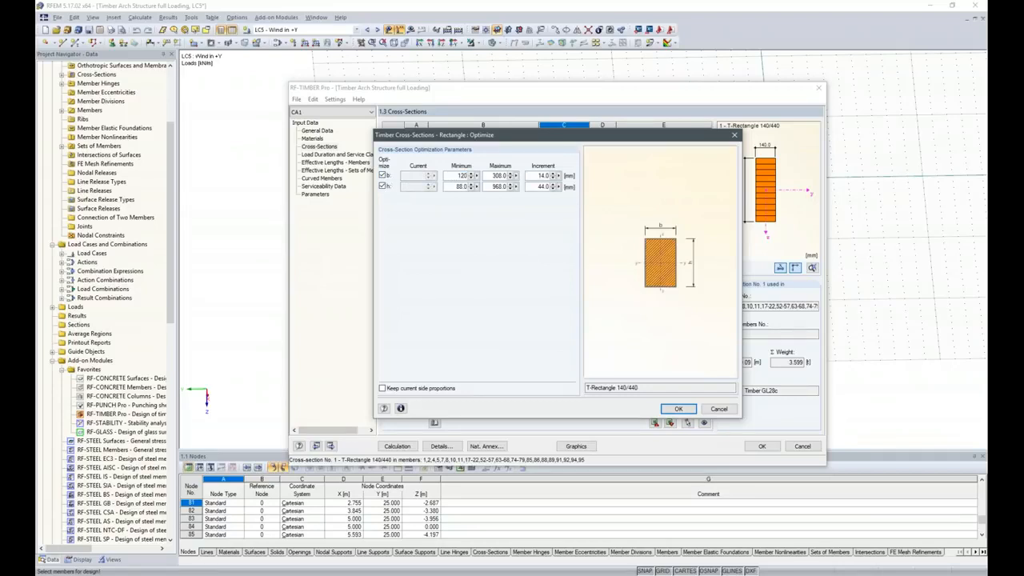
key(Tab)
key(Tab)
text(20)
key(Tab)
text(120)
key(Tab)
key(Tab)
text(20)
click(678, 409)
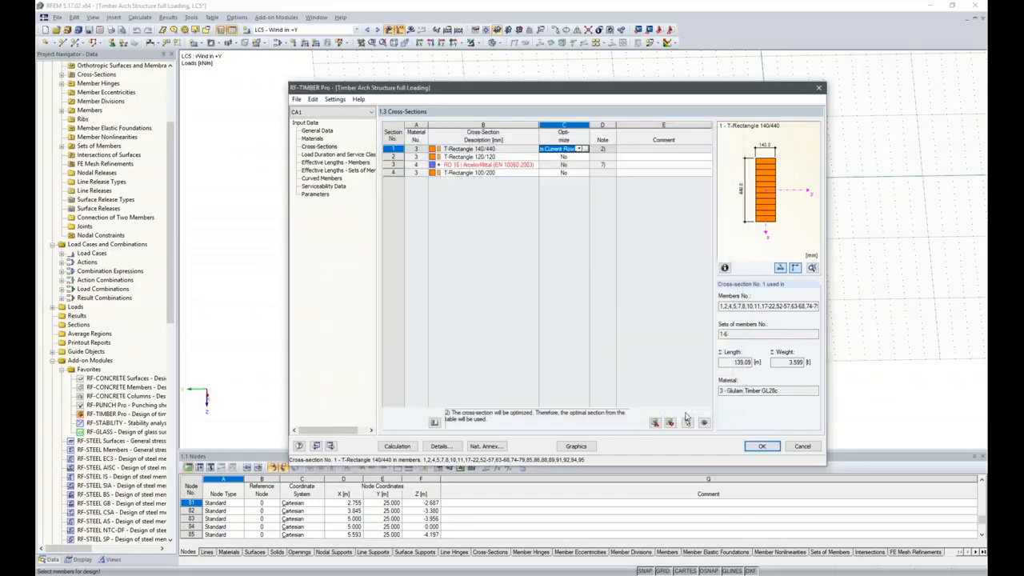
- Activate optimization for T-Rectangle 100/200 with only height h variable, accepting the range of 40 to 440 mm in 20 mm increments
click(565, 172)
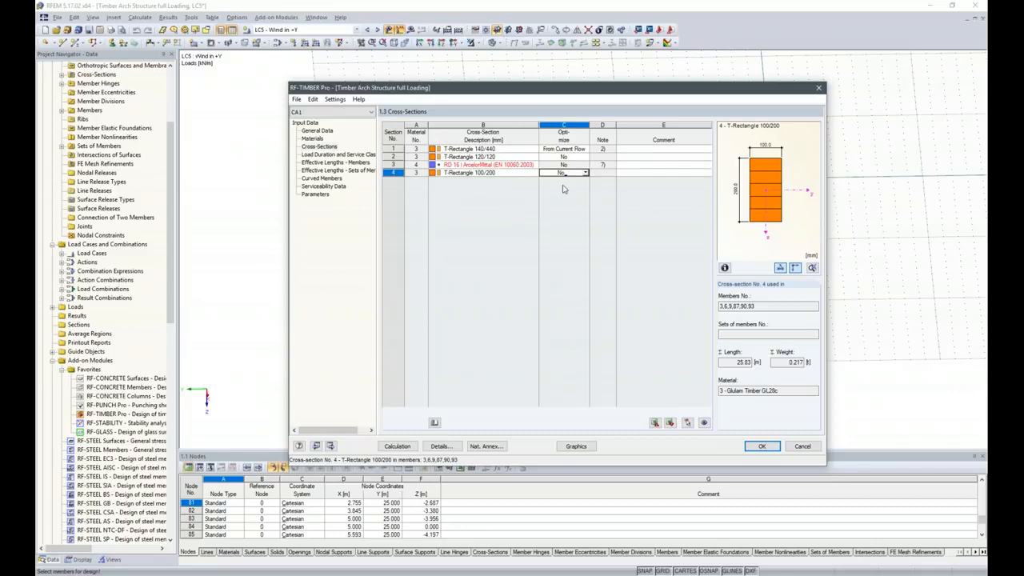
click(585, 173)
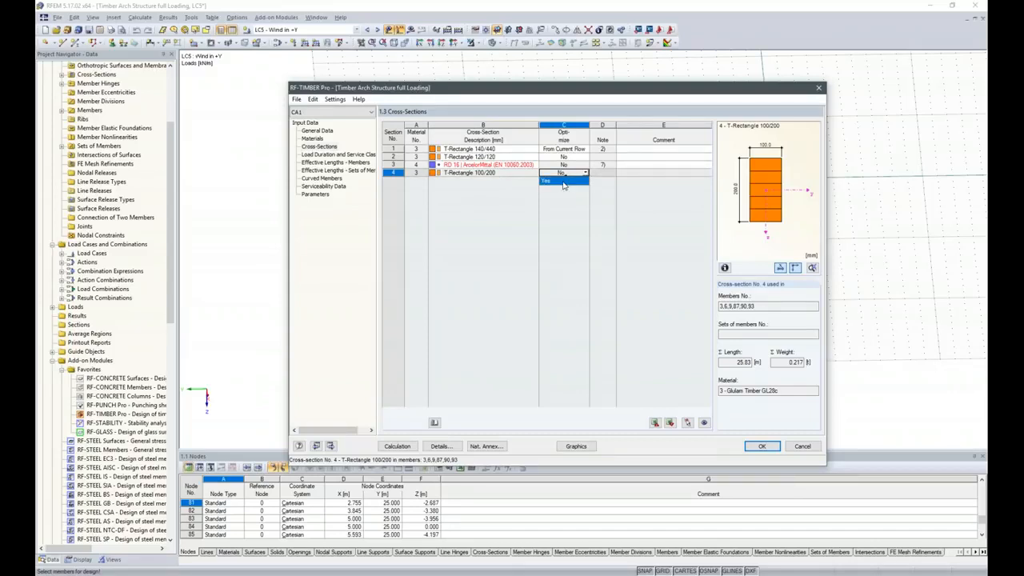
click(563, 181)
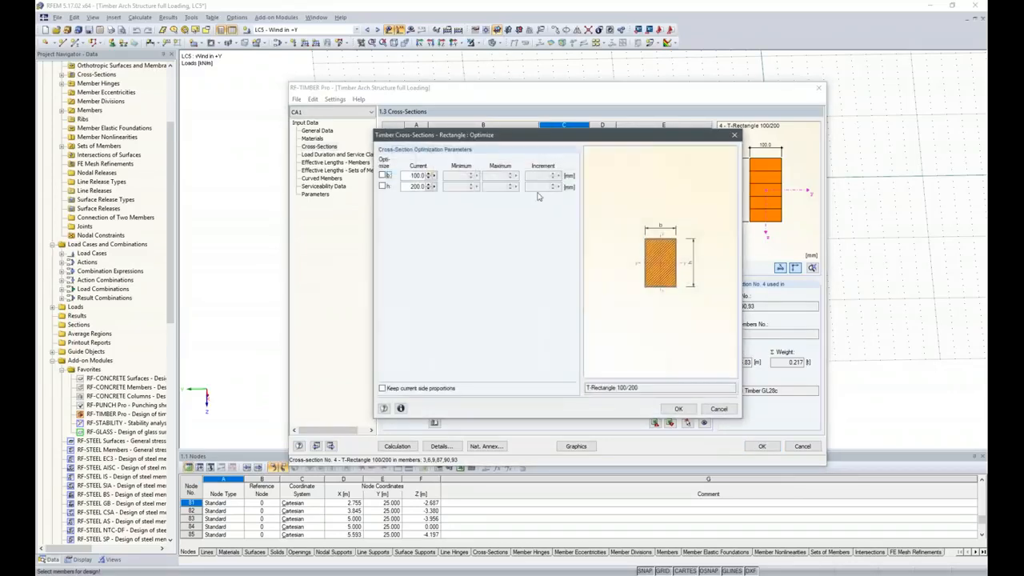
click(382, 185)
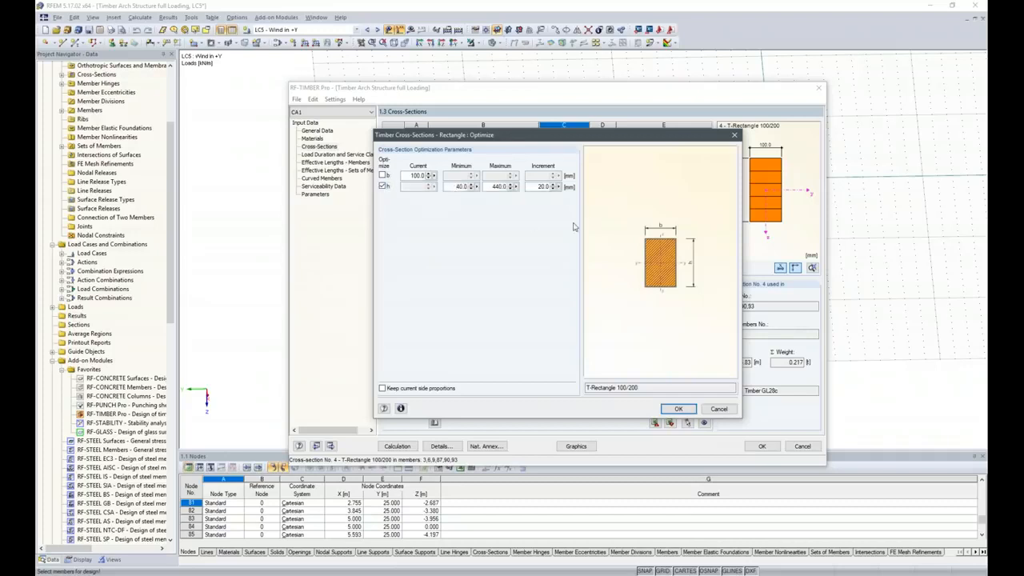
click(677, 409)
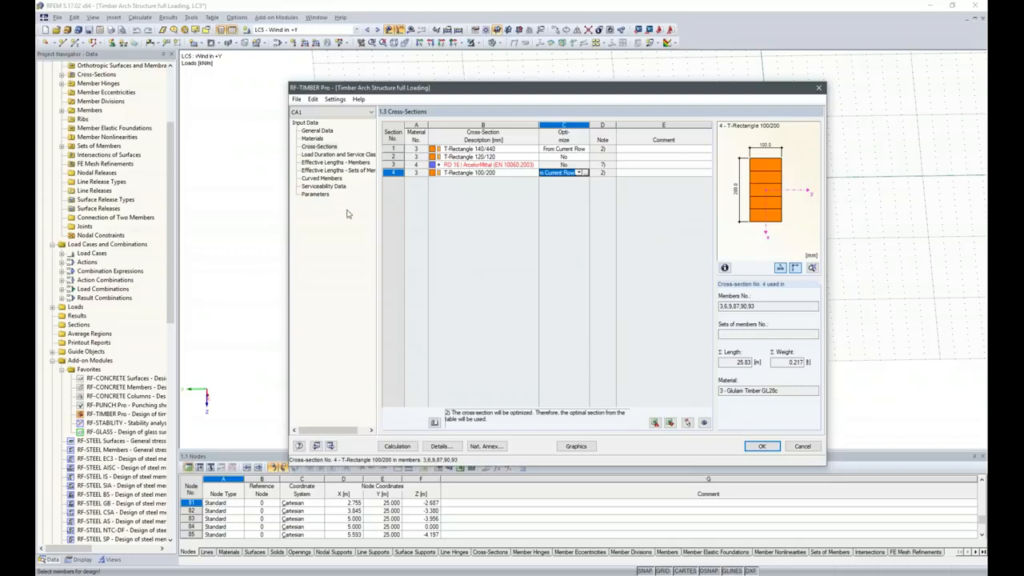
- Review the load duration and service class settings and the effective lengths of the members and sets of members
click(328, 154)
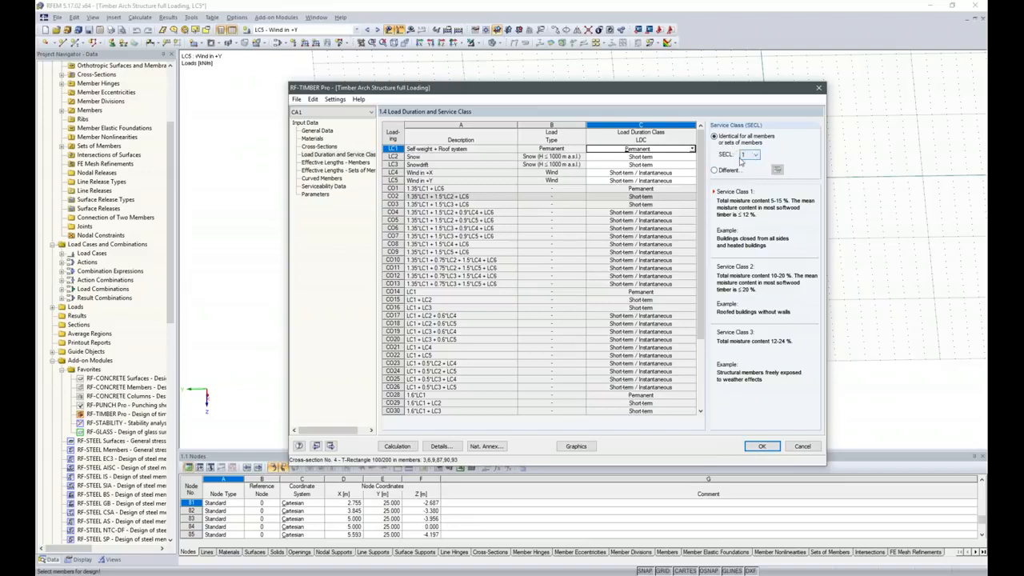
click(334, 163)
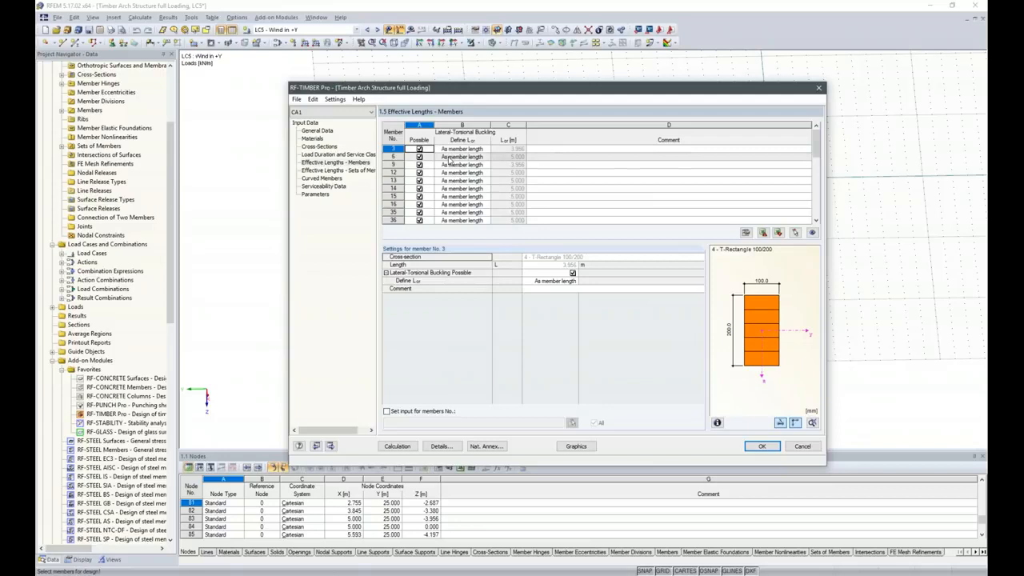
drag(509, 92, 518, 141)
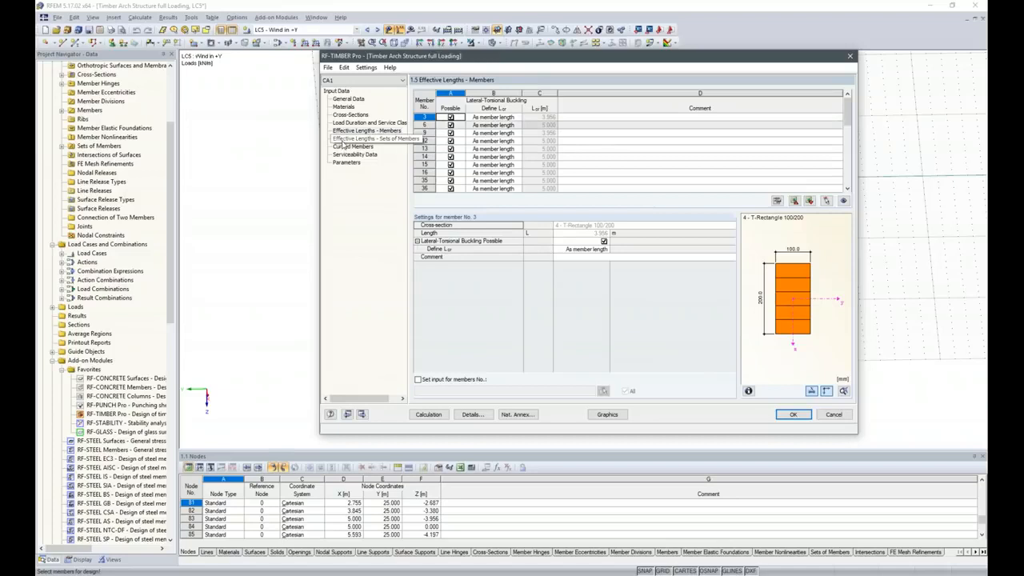
click(342, 140)
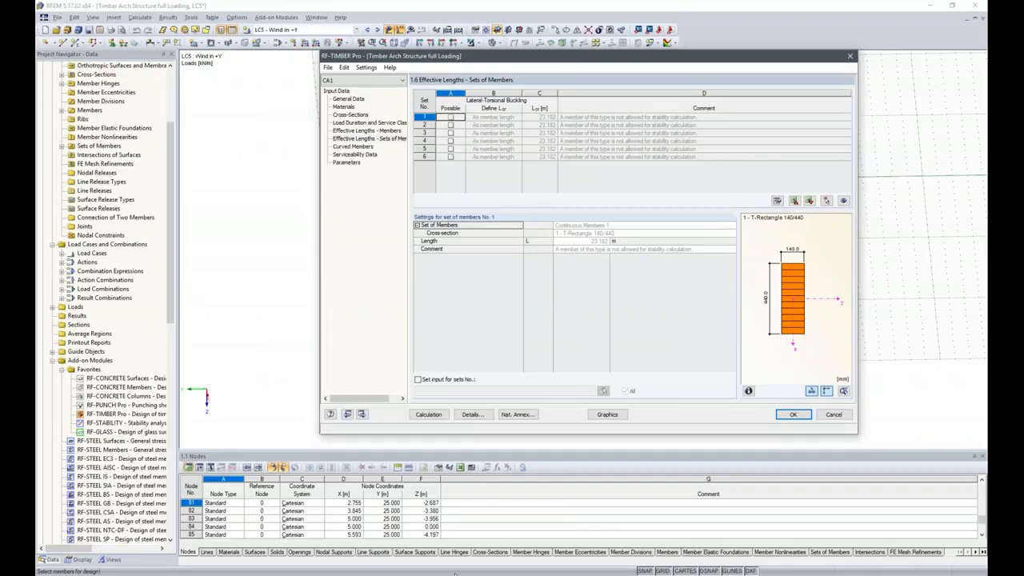
mouse_move(454, 574)
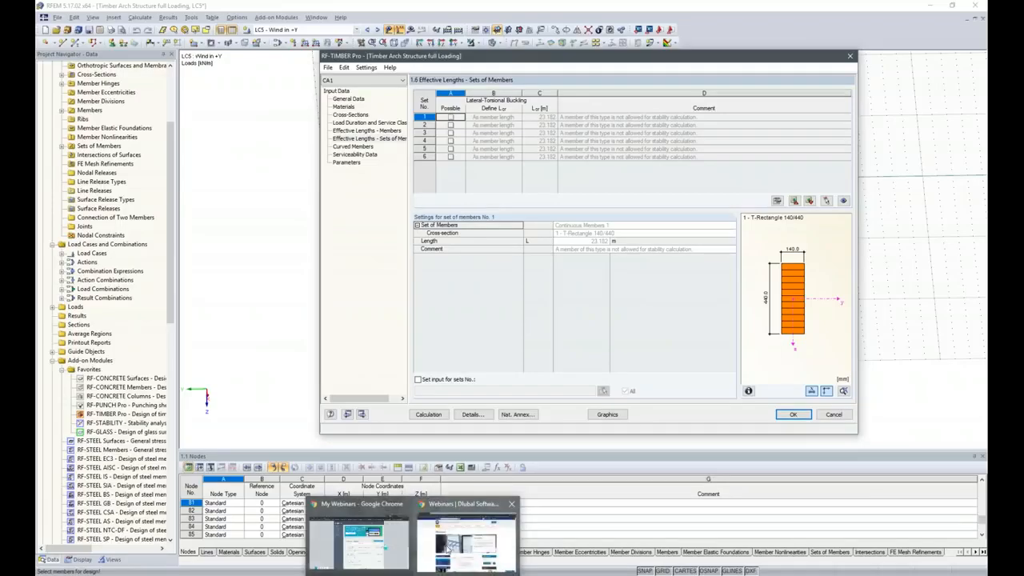
click(448, 551)
right_click(520, 46)
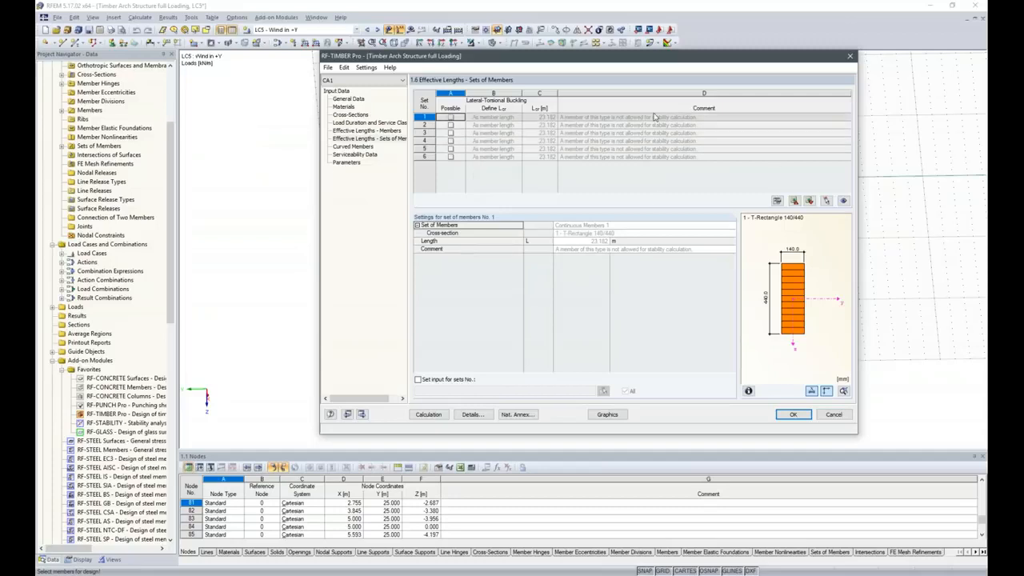
- Review the curved members' settings and add set of members 1 to the serviceability data
click(356, 148)
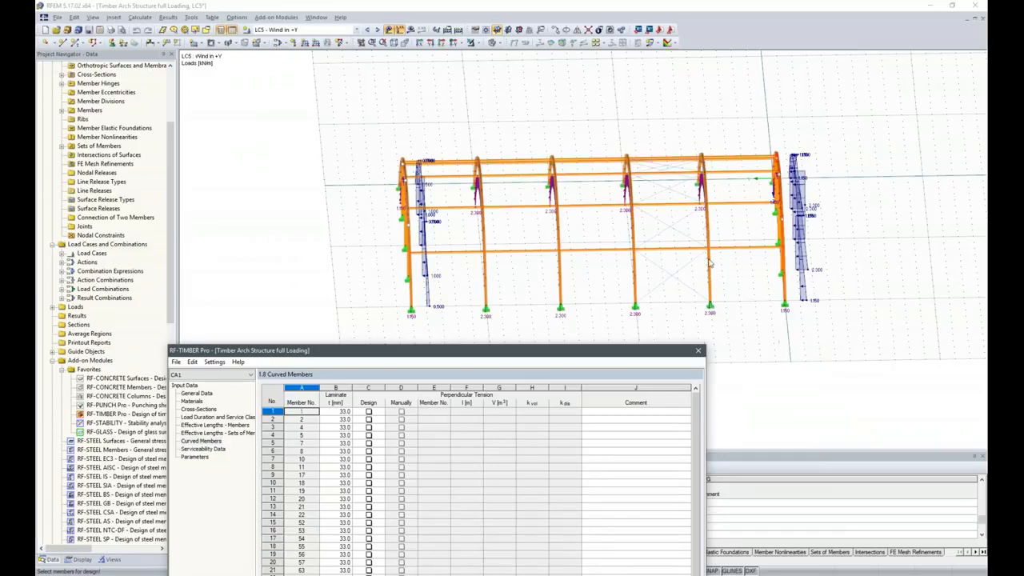
drag(585, 360, 701, 52)
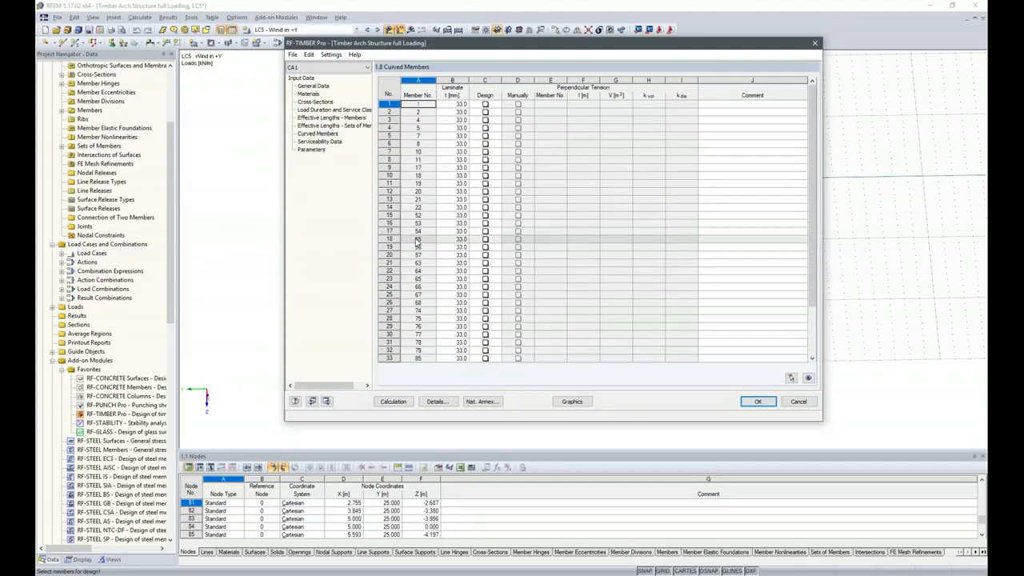
click(317, 141)
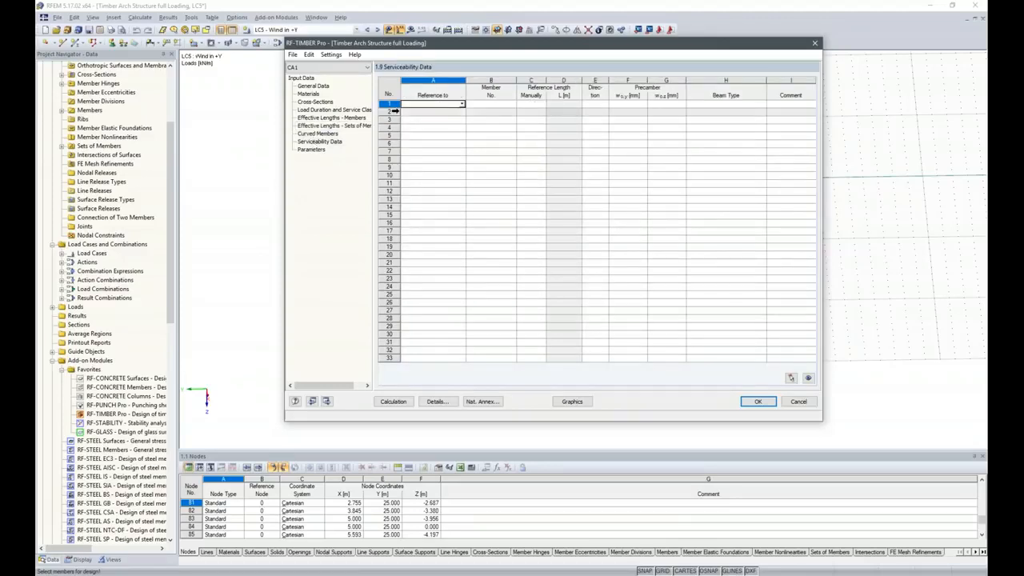
click(462, 105)
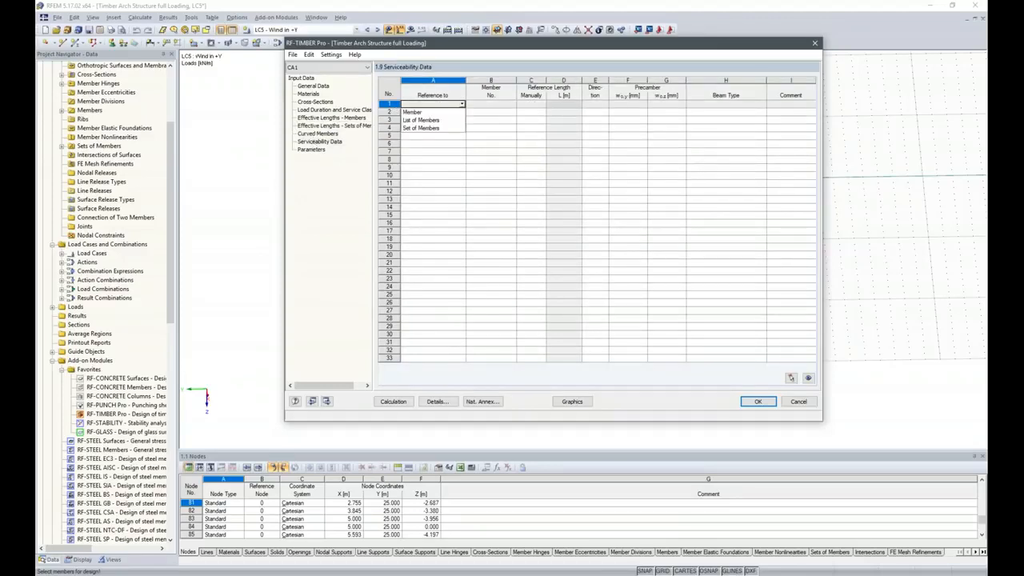
click(441, 130)
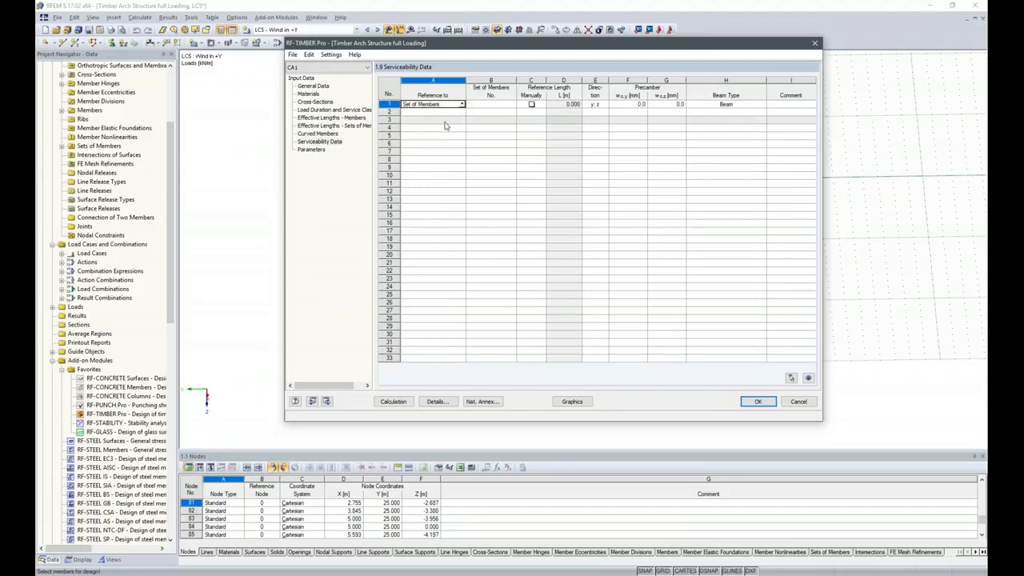
click(483, 105)
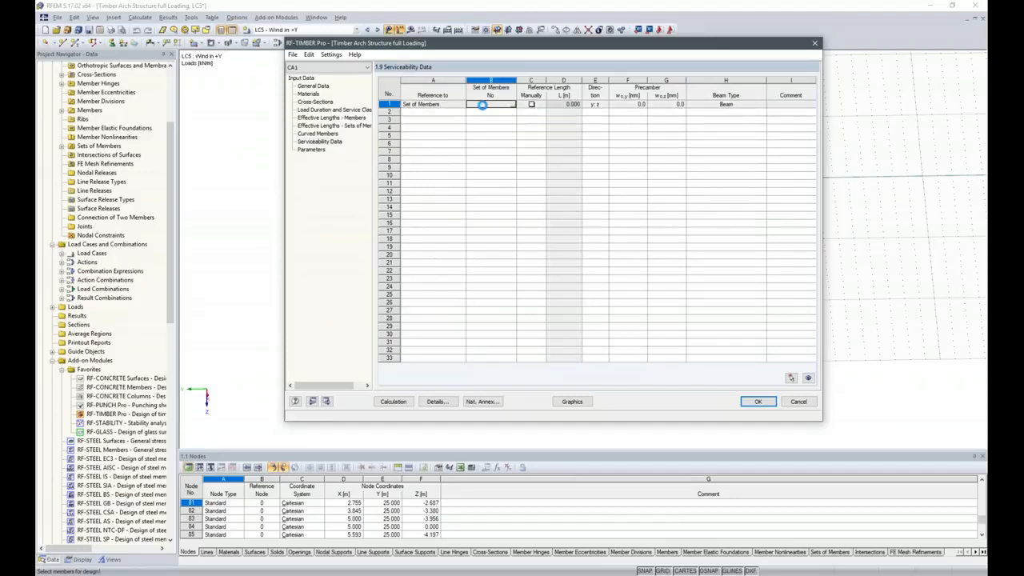
text(1-6)
click(531, 135)
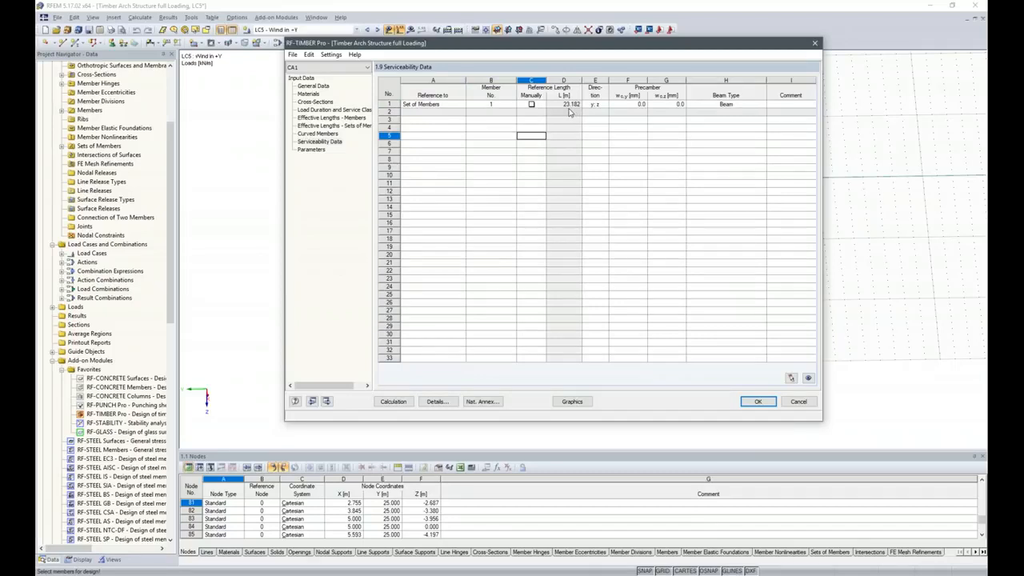
- Set the reduction type of reduction no. 1 in the design parameters to Shear Force Reduction
click(314, 149)
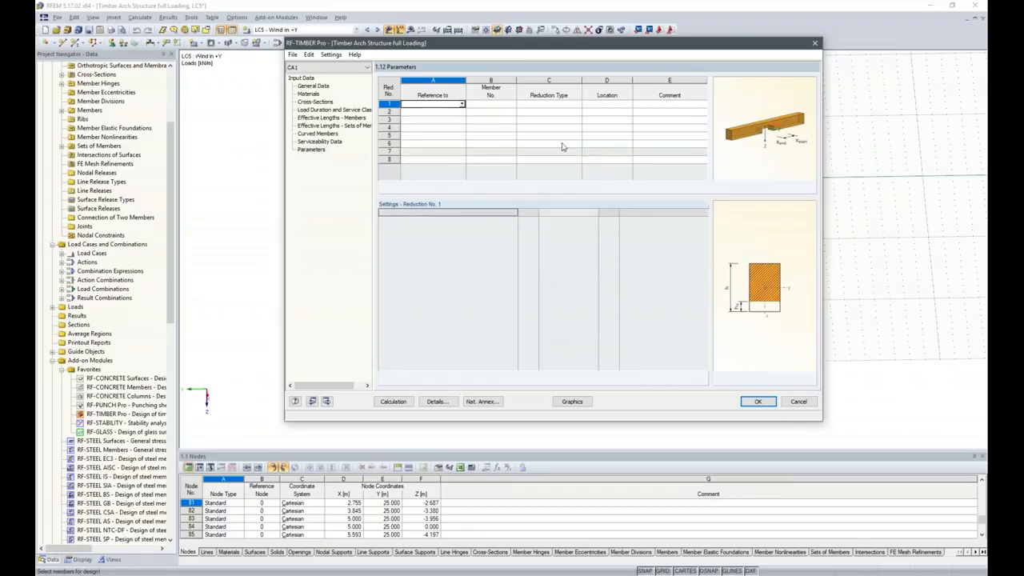
click(575, 104)
click(577, 105)
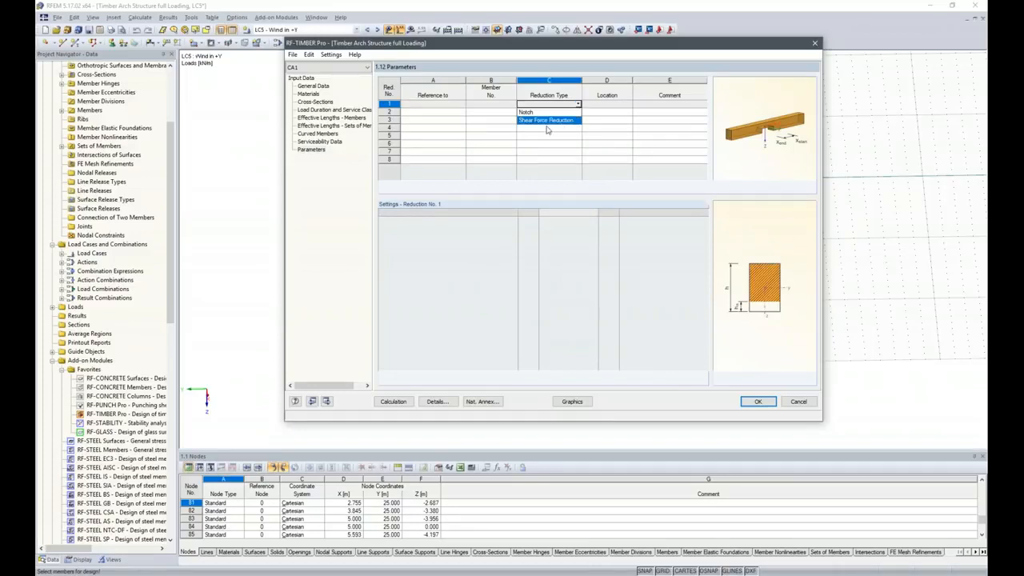
click(548, 120)
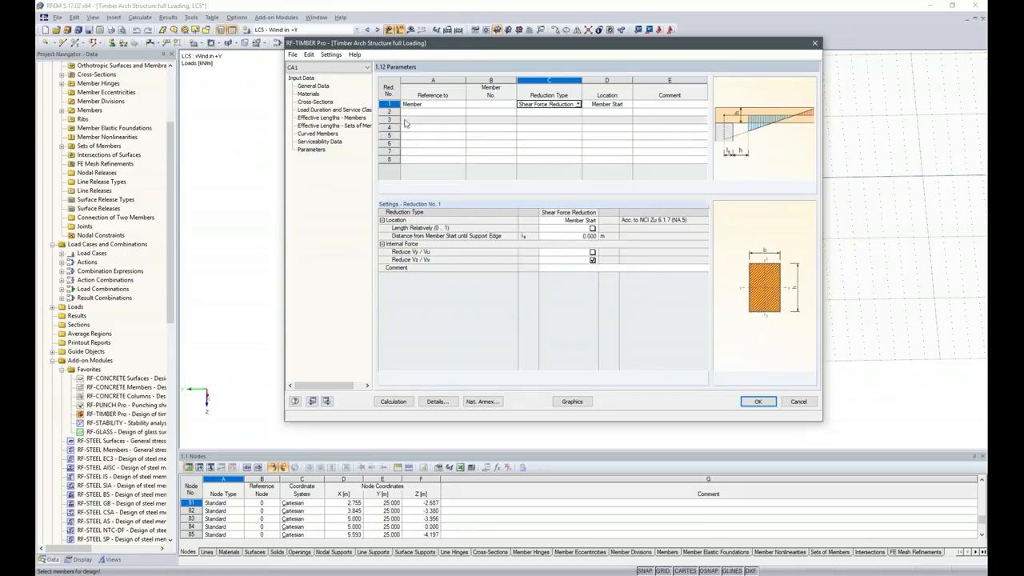
- Run the timber design calculation and examine the design ratios by load case and by cross-section
click(400, 403)
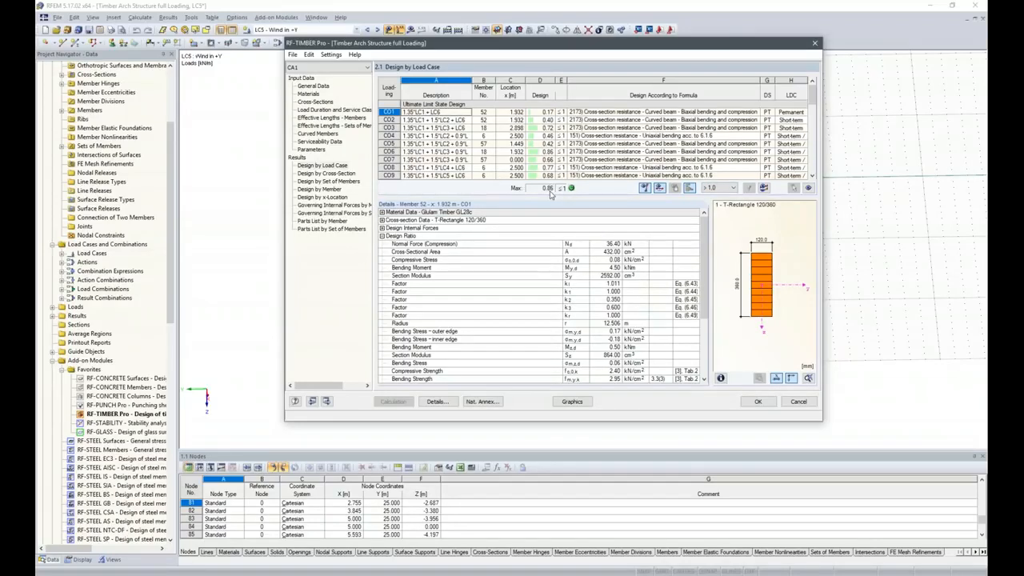
drag(812, 95, 812, 109)
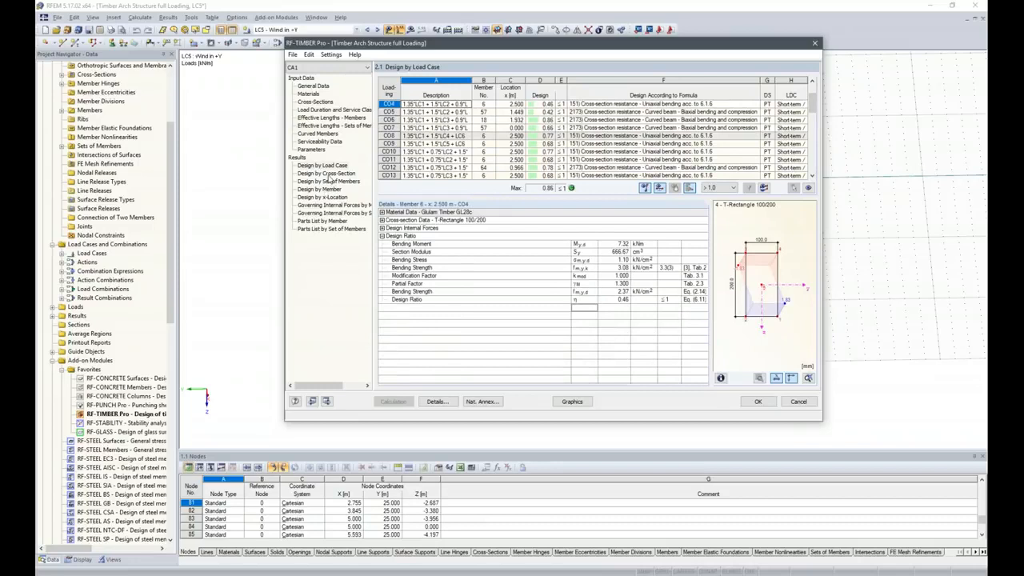
click(335, 173)
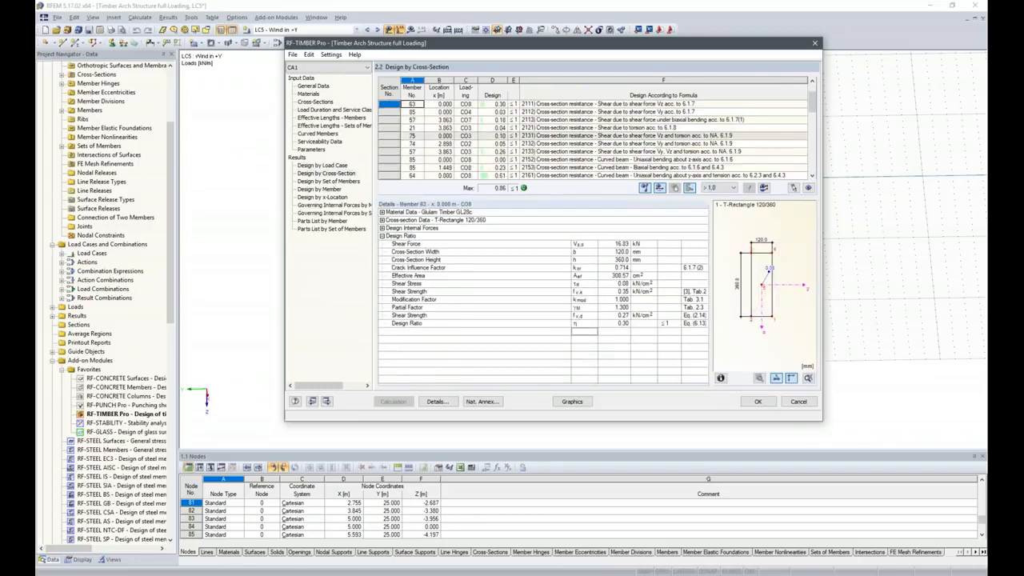
scroll(507, 137, down, 1)
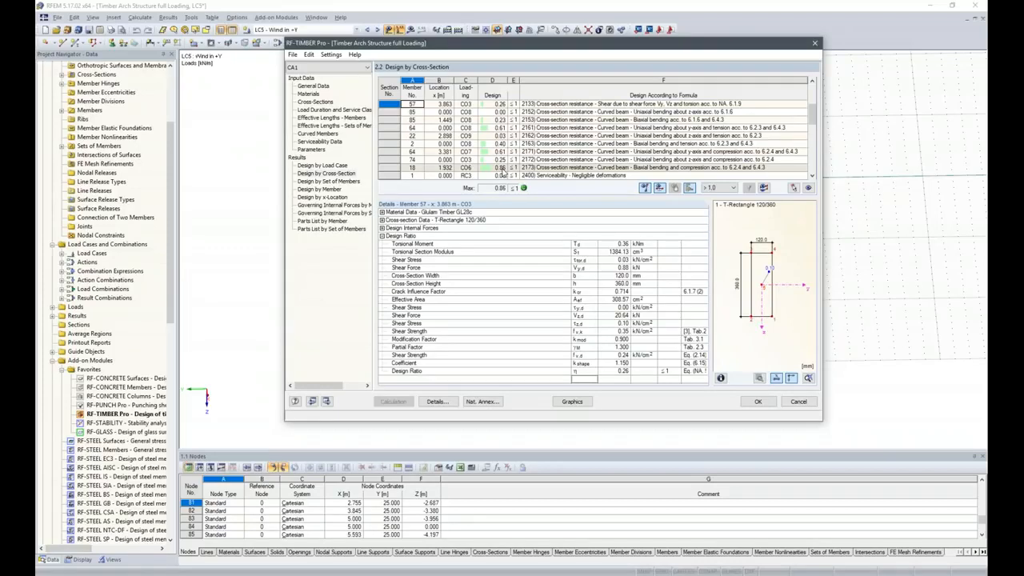
- Examine the governing design ratios and their details for cross-sections 1, 2 and 4
click(502, 169)
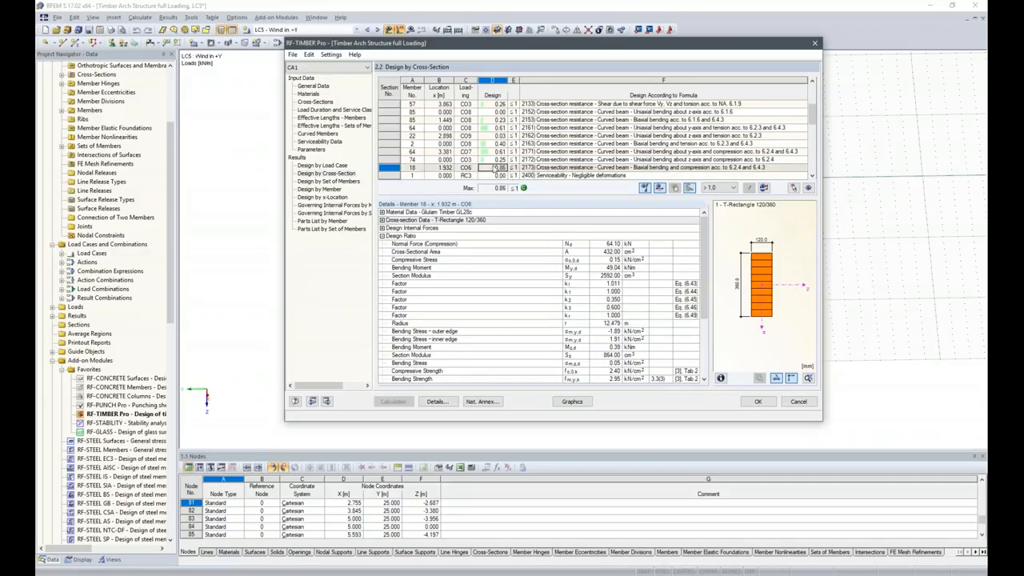
click(499, 175)
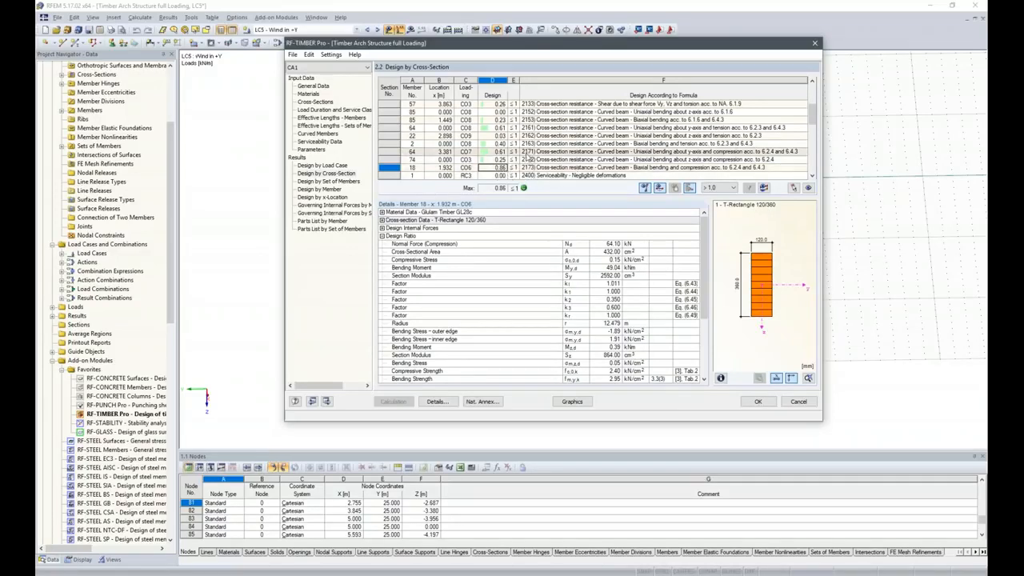
scroll(592, 132, down, 2)
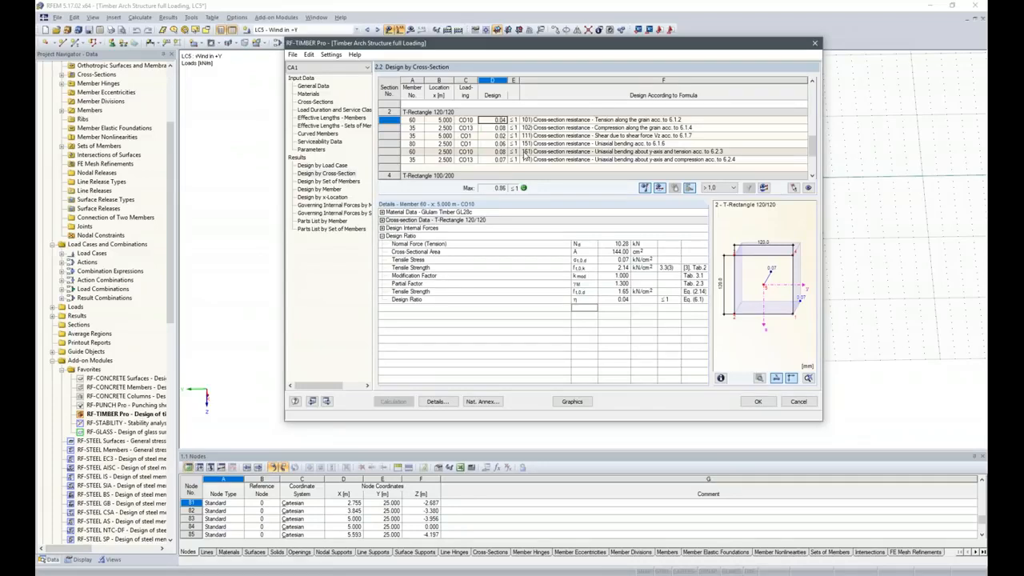
scroll(525, 152, down, 1)
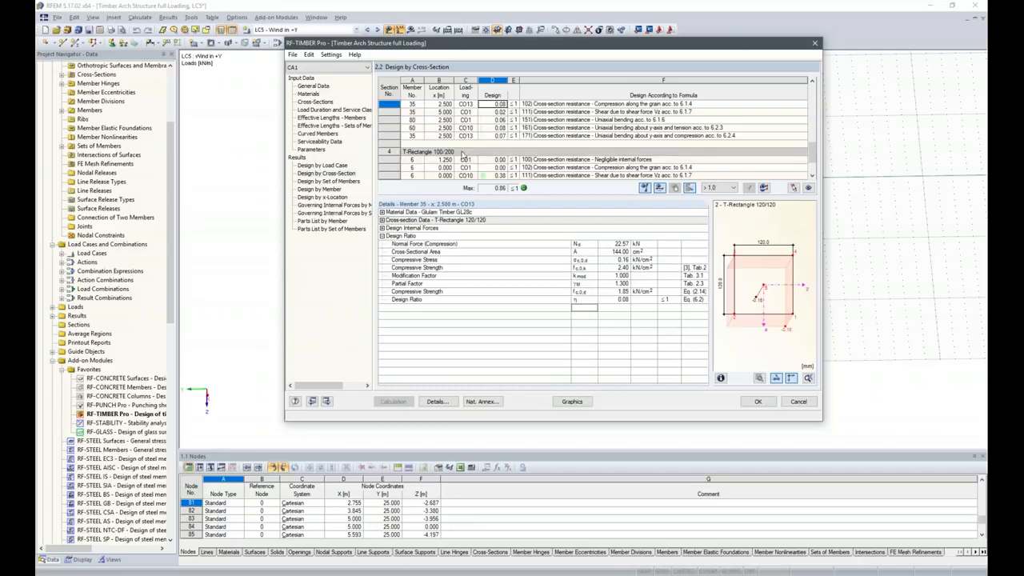
scroll(462, 152, down, 2)
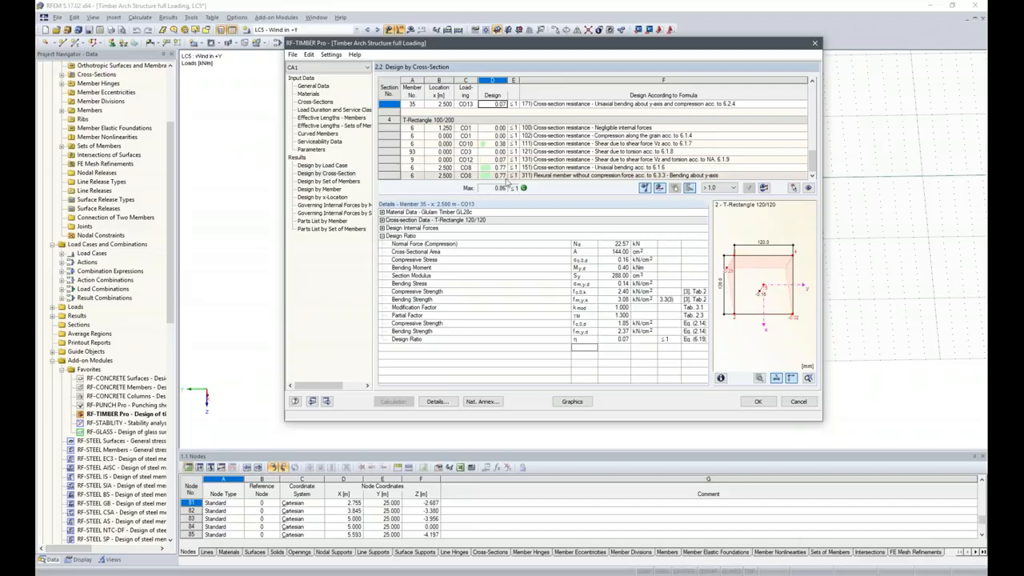
click(503, 176)
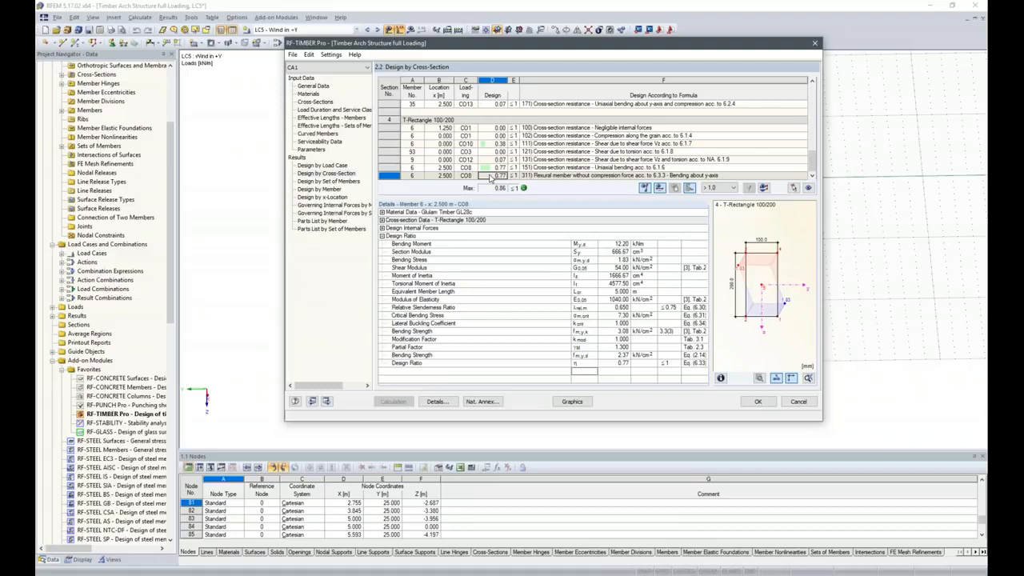
- Change cross-section 1 to T-Rectangle 120/380 and cross-section 4 to T-Rectangle 100/180 in the timber design input data
click(326, 102)
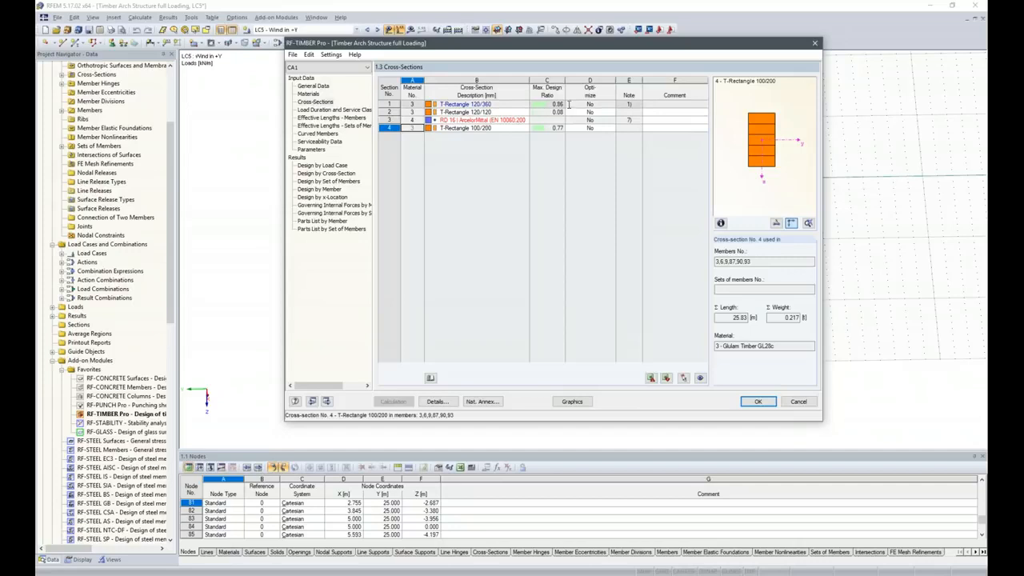
click(494, 104)
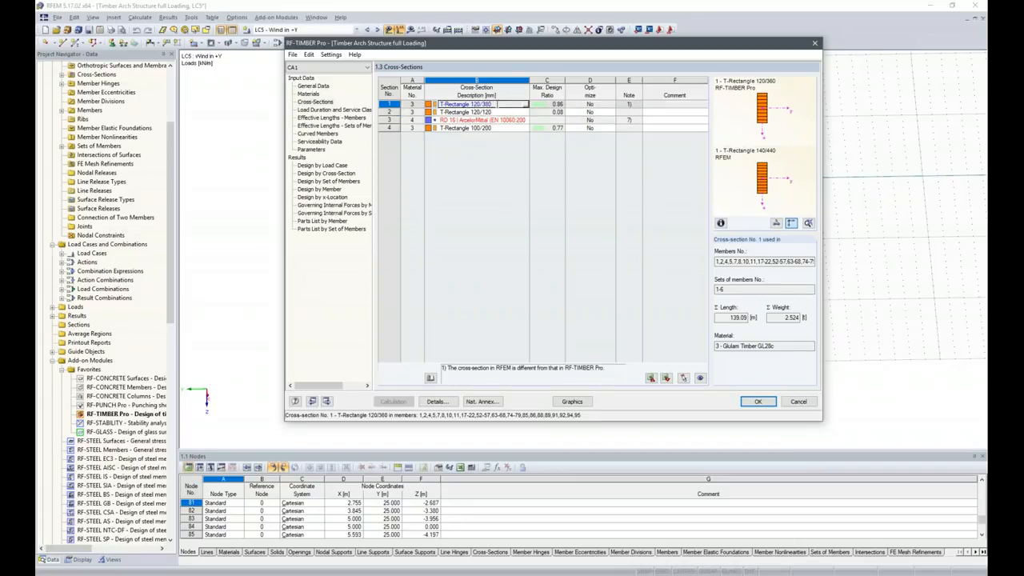
click(494, 129)
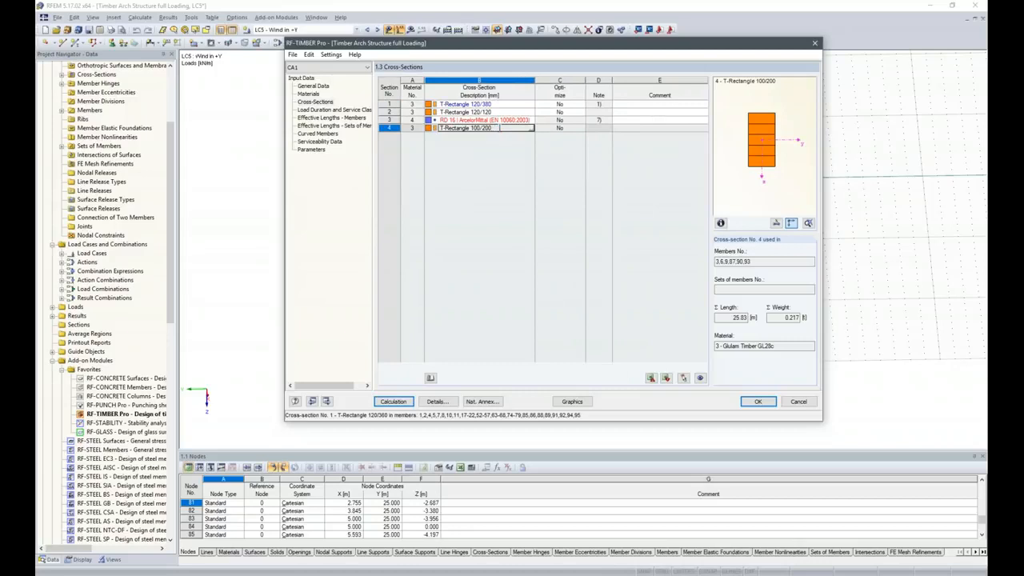
key(BackSpace)
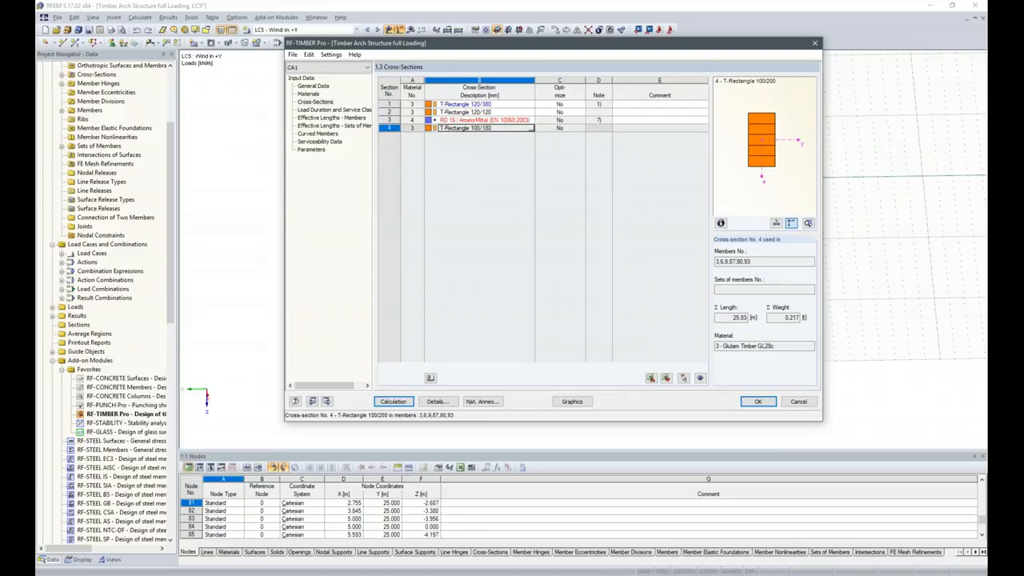
key(Up)
key(Up)
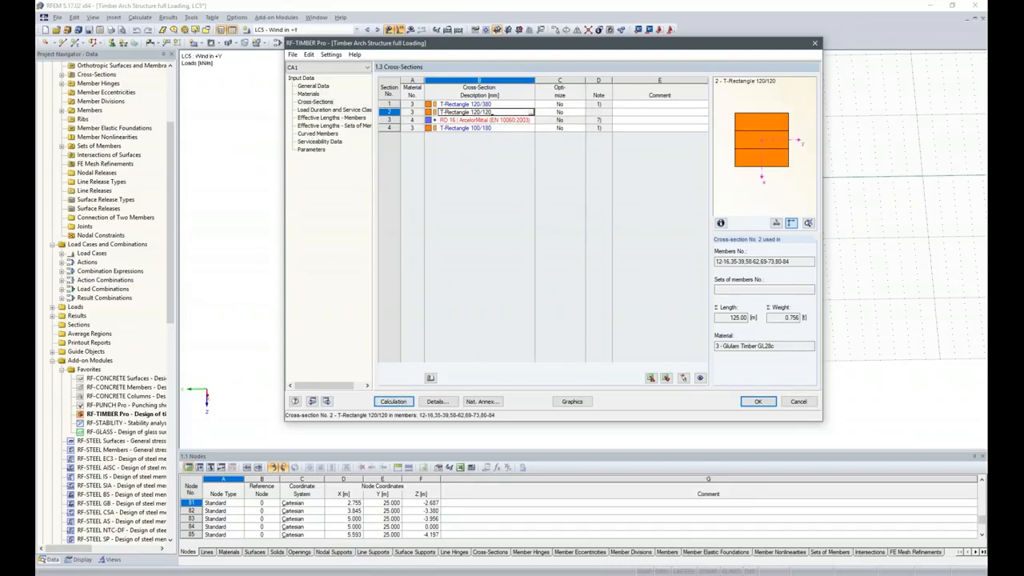
- Export all cross-sections to RFEM, accepting the transfer of the changed sections and the deletion of the existing results
click(485, 128)
right_click(484, 128)
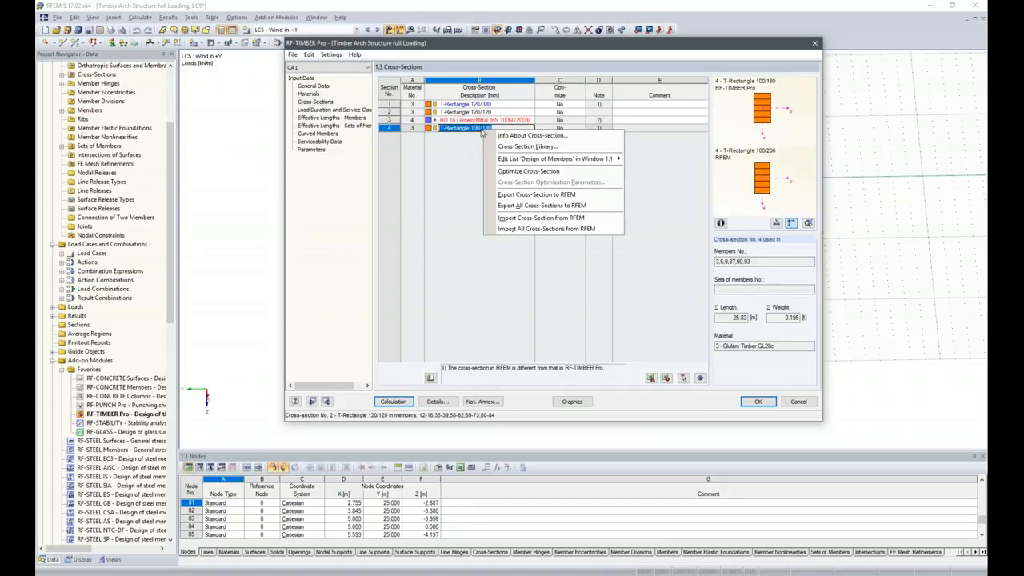
click(552, 207)
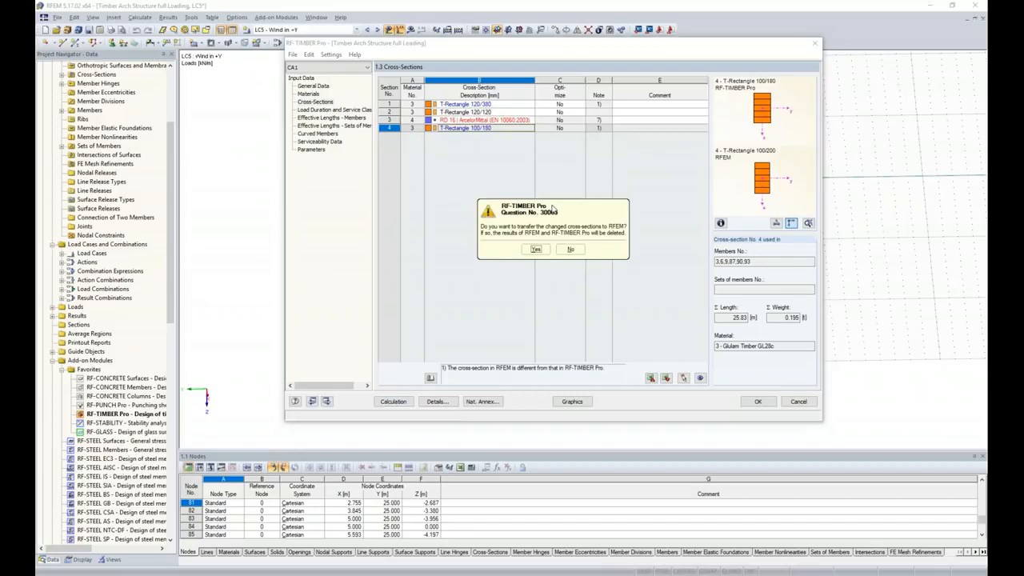
click(536, 249)
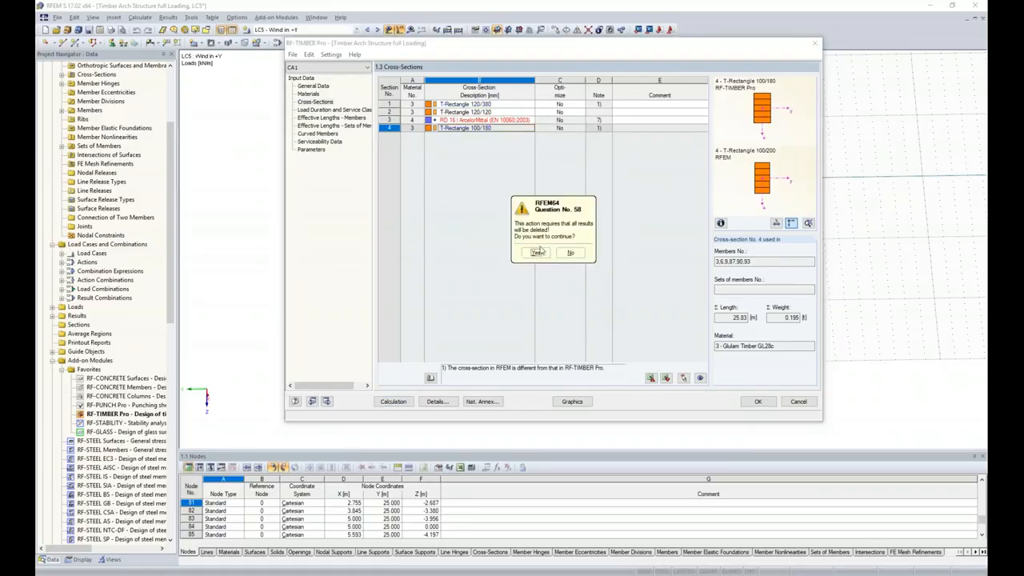
click(537, 252)
click(552, 252)
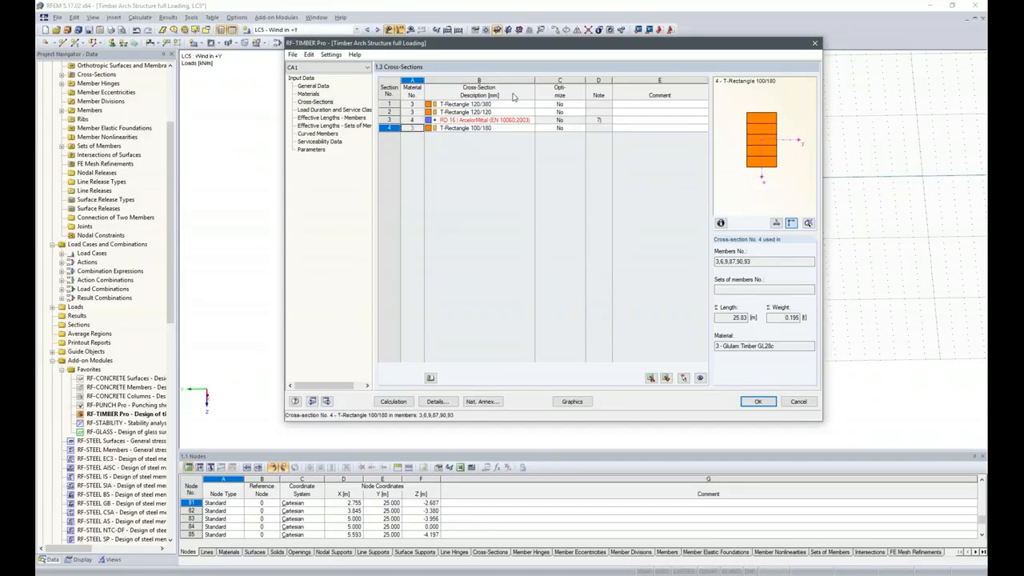
- Recalculate the timber design with the changed cross-sections and examine the design ratios by member and by cross-section
click(391, 401)
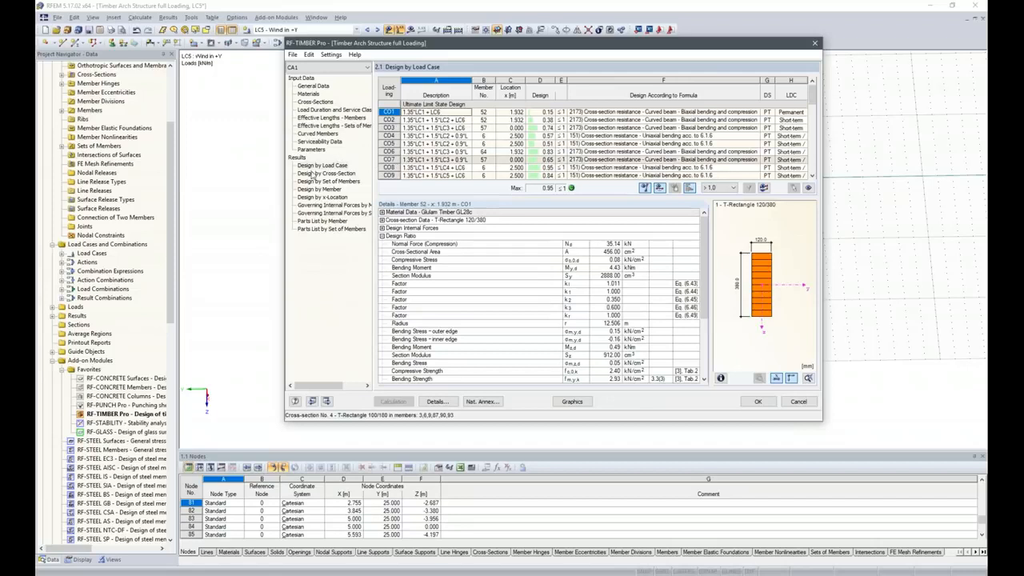
click(331, 189)
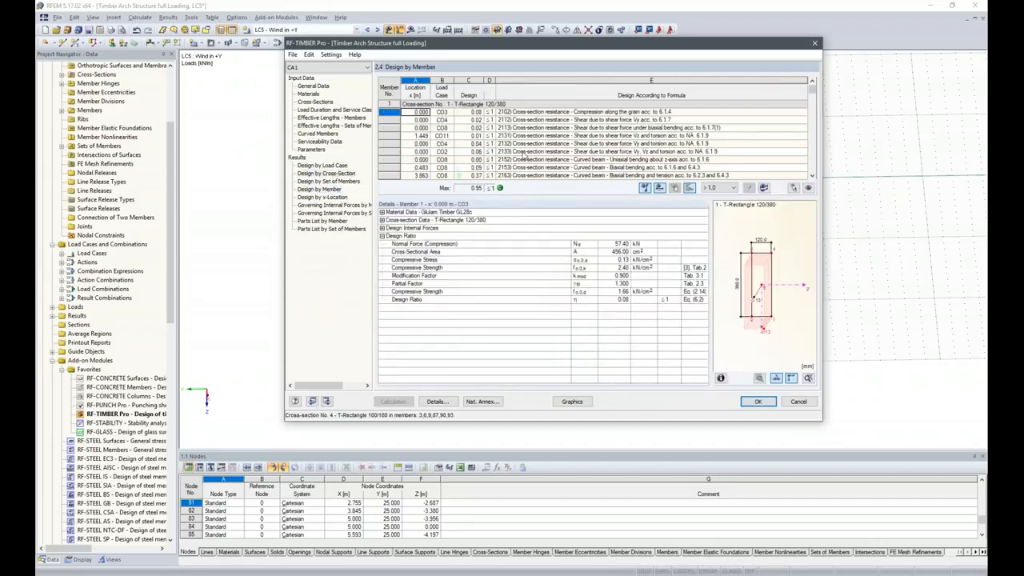
key(Up)
key(Up)
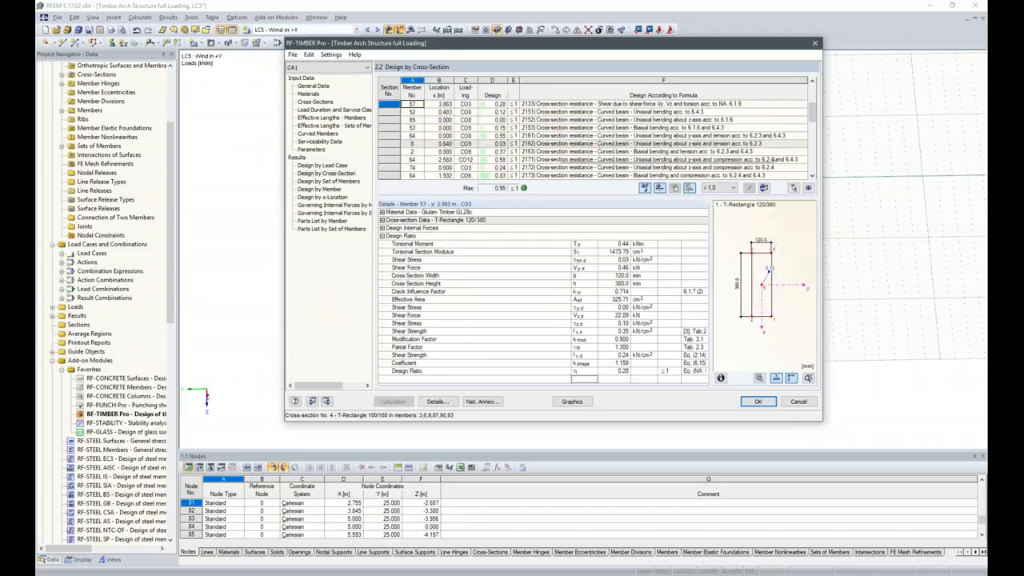
scroll(502, 158, down, 1)
click(501, 152)
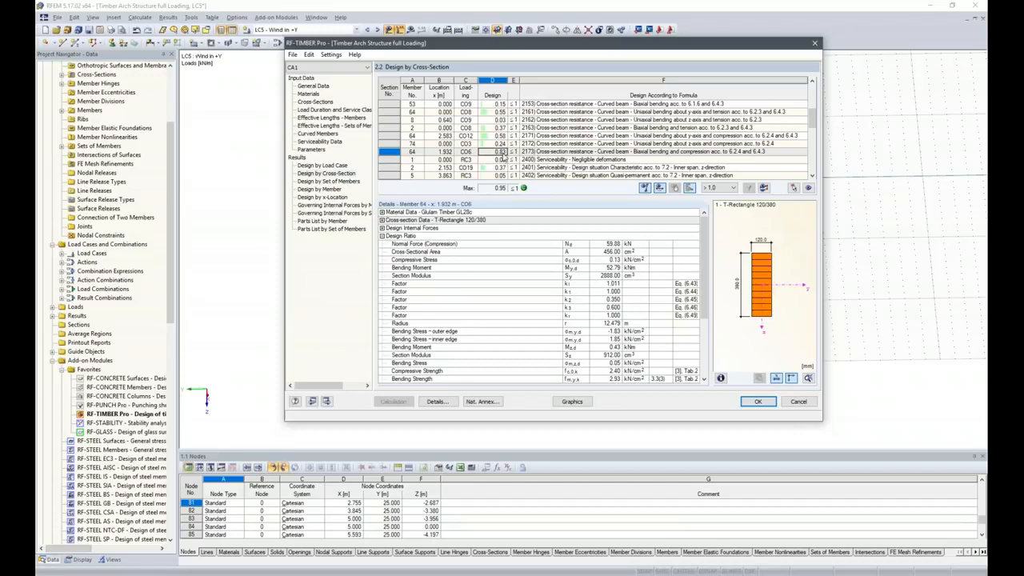
scroll(502, 157, down, 1)
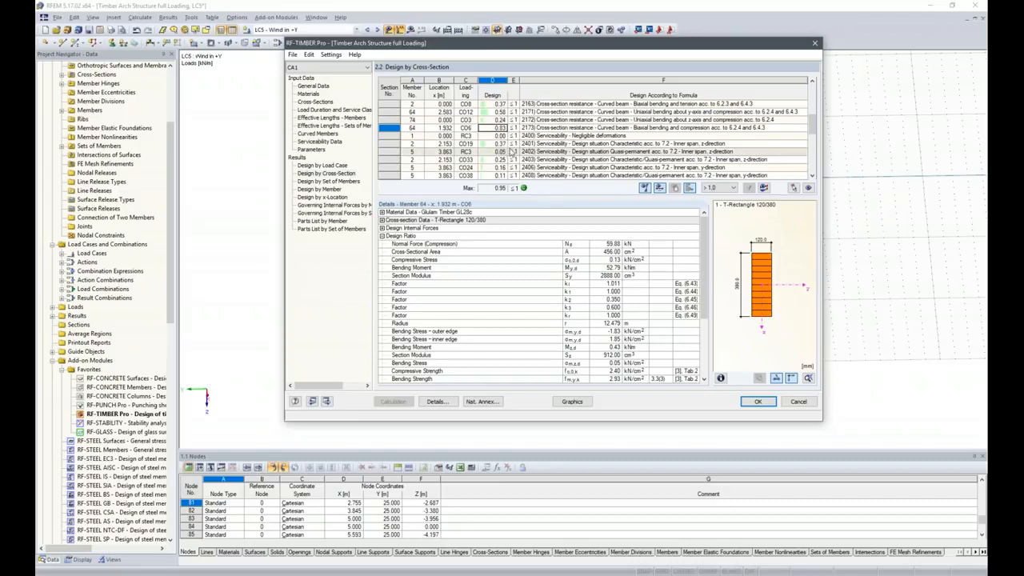
scroll(512, 152, down, 1)
scroll(512, 152, down, 1)
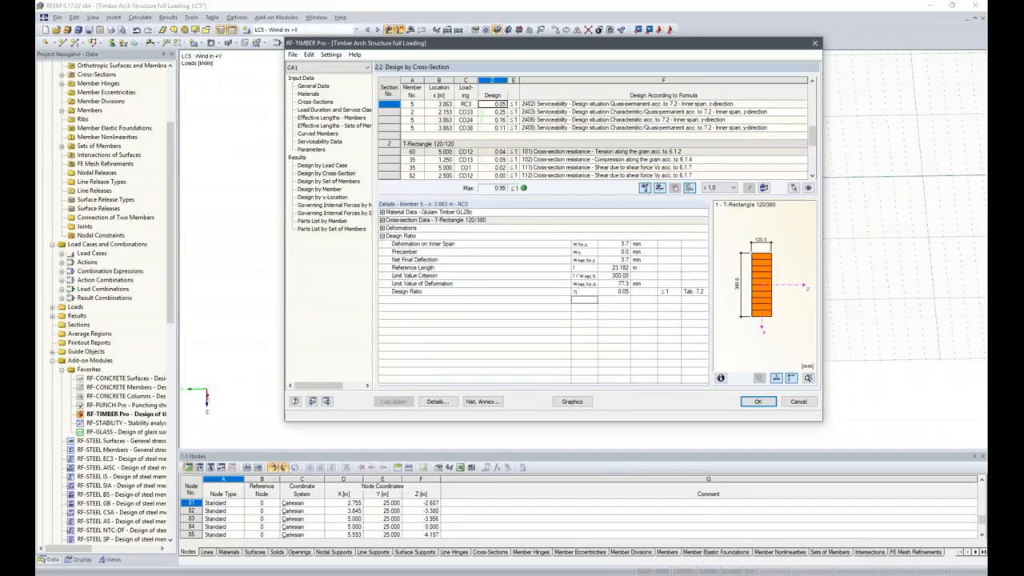
scroll(511, 152, down, 1)
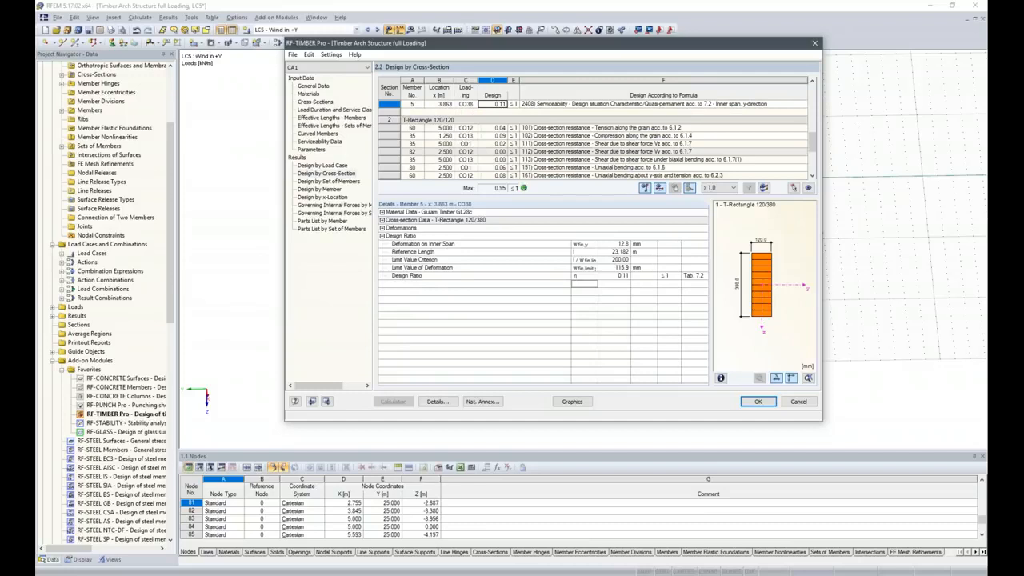
scroll(511, 152, down, 2)
scroll(592, 128, down, 1)
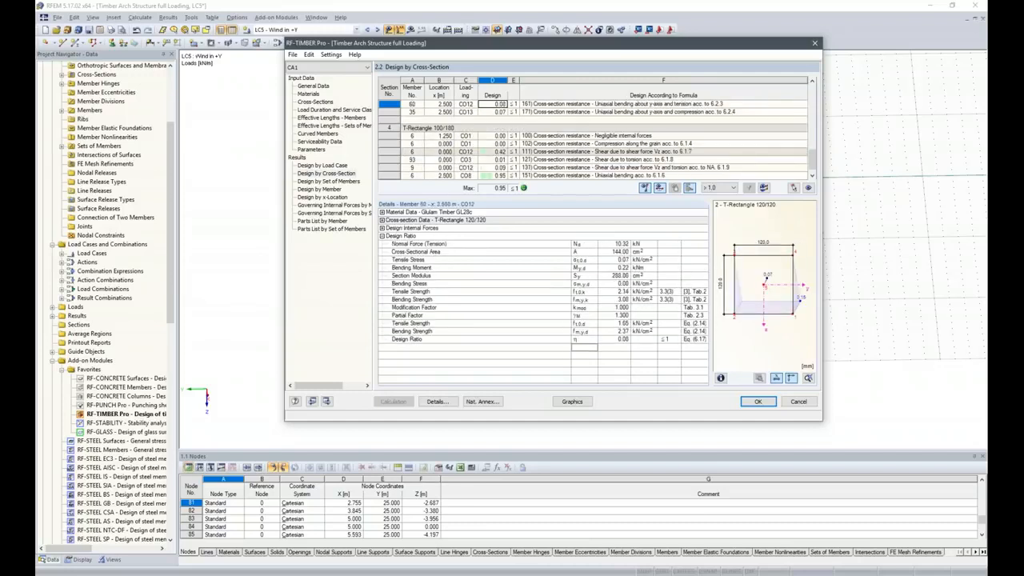
scroll(593, 128, down, 1)
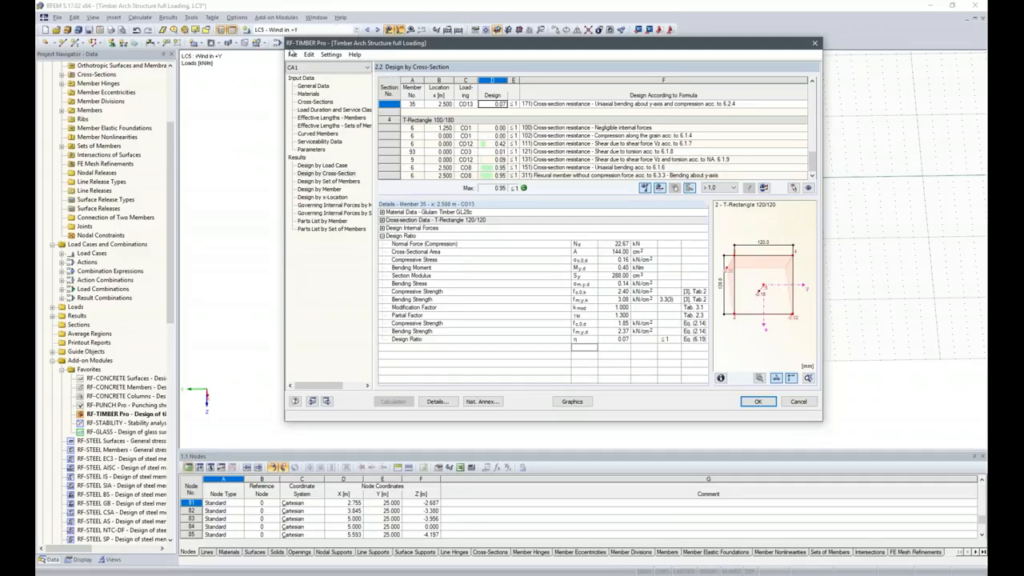
- Create RF-TIMBER Pro case 2 named Perpendicular Tension and restrict its design to member 109
click(293, 55)
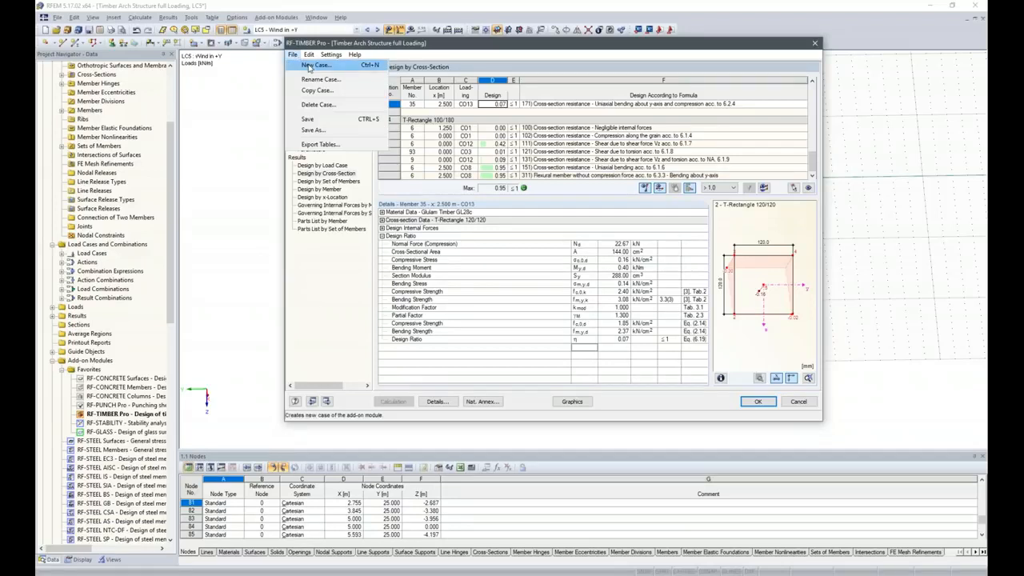
click(309, 67)
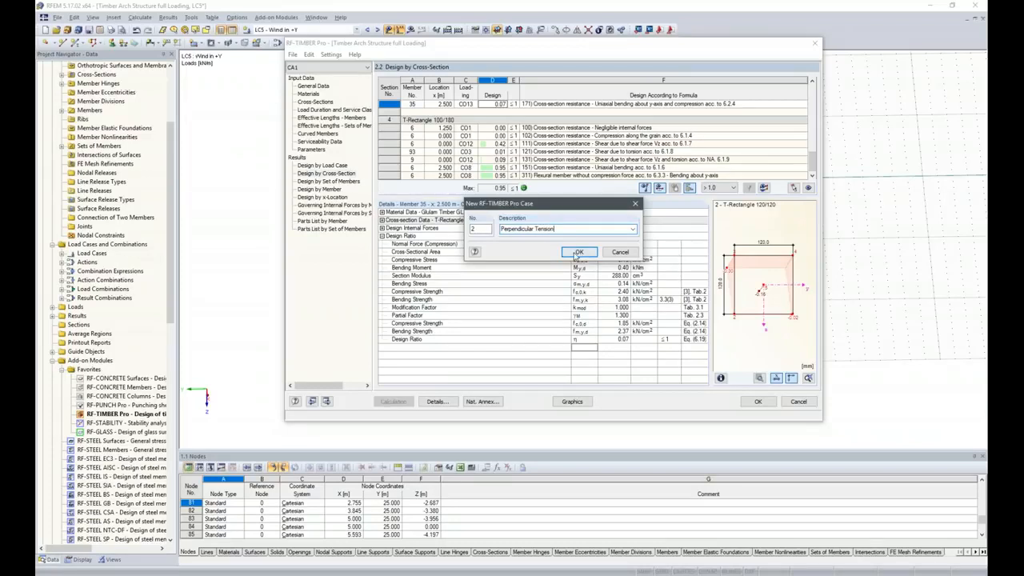
click(579, 251)
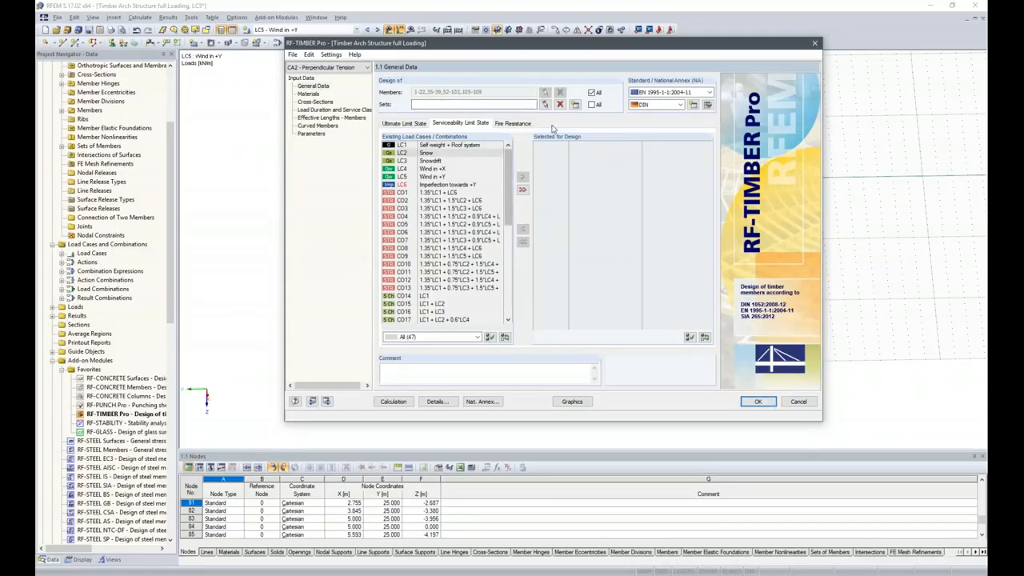
click(593, 93)
drag(508, 94, 407, 92)
text(109)
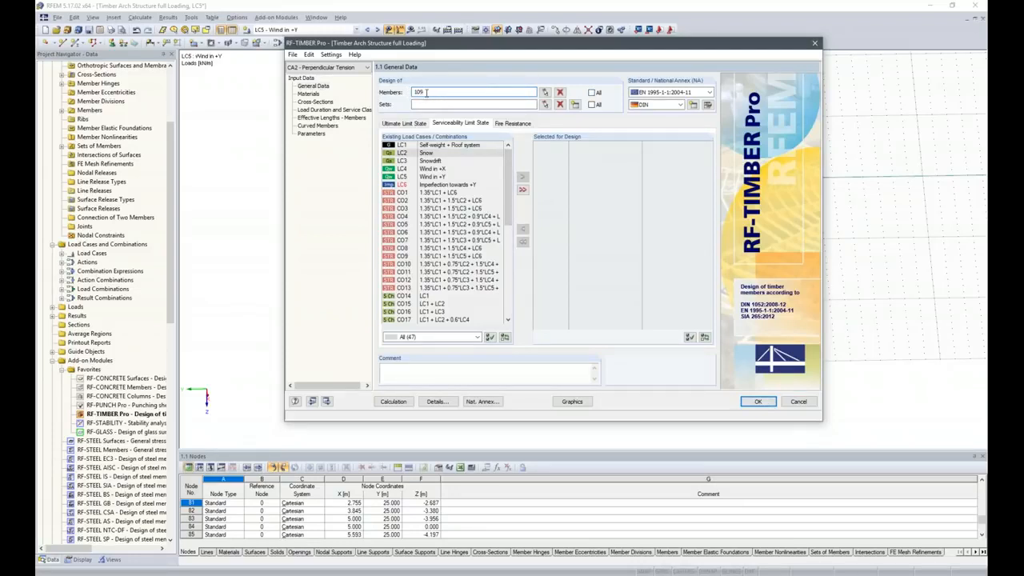
- Add result combination RC1 to the new case's serviceability limit state design and close the module with the settings saved
drag(507, 188, 505, 300)
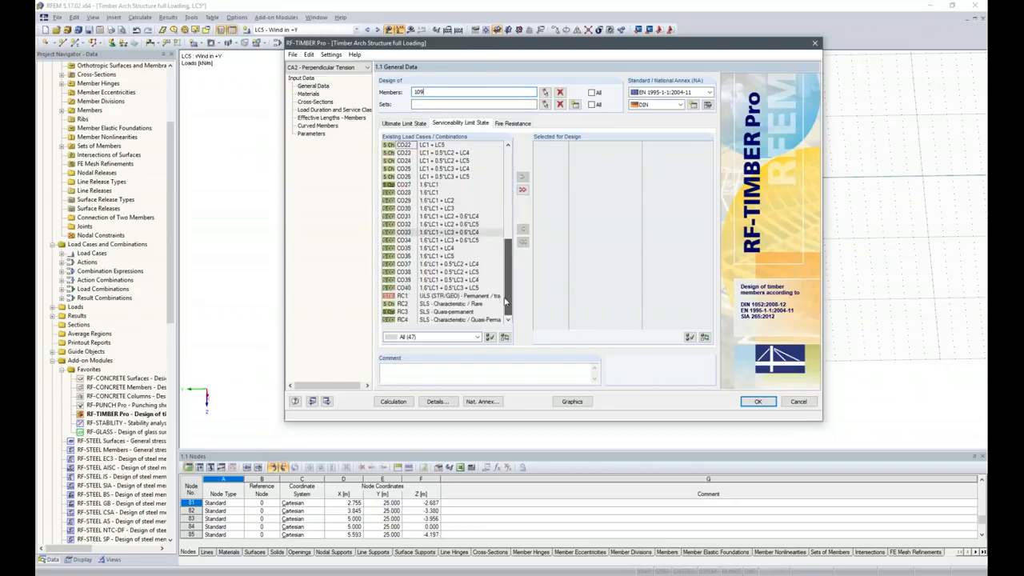
double_click(402, 297)
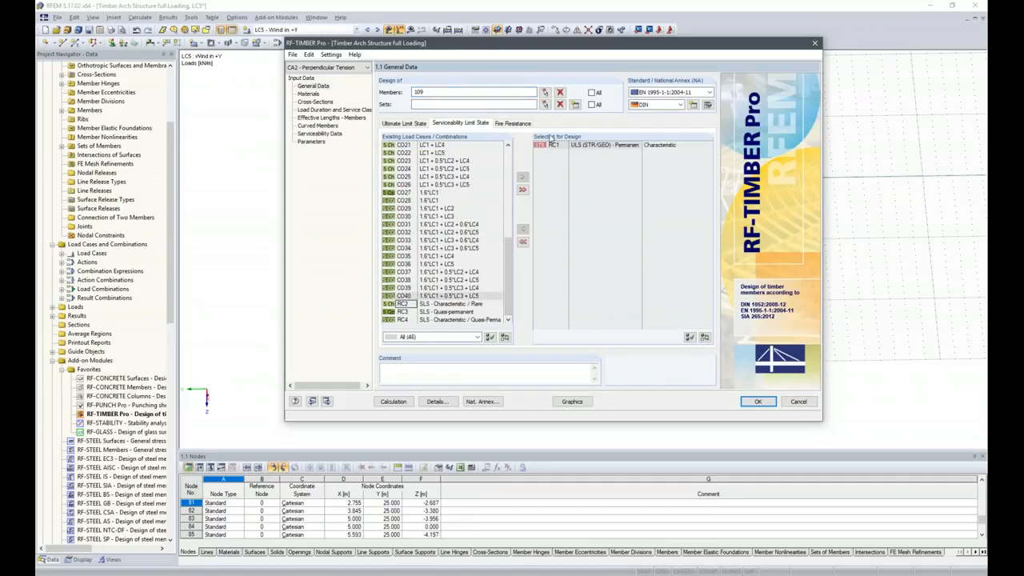
click(756, 401)
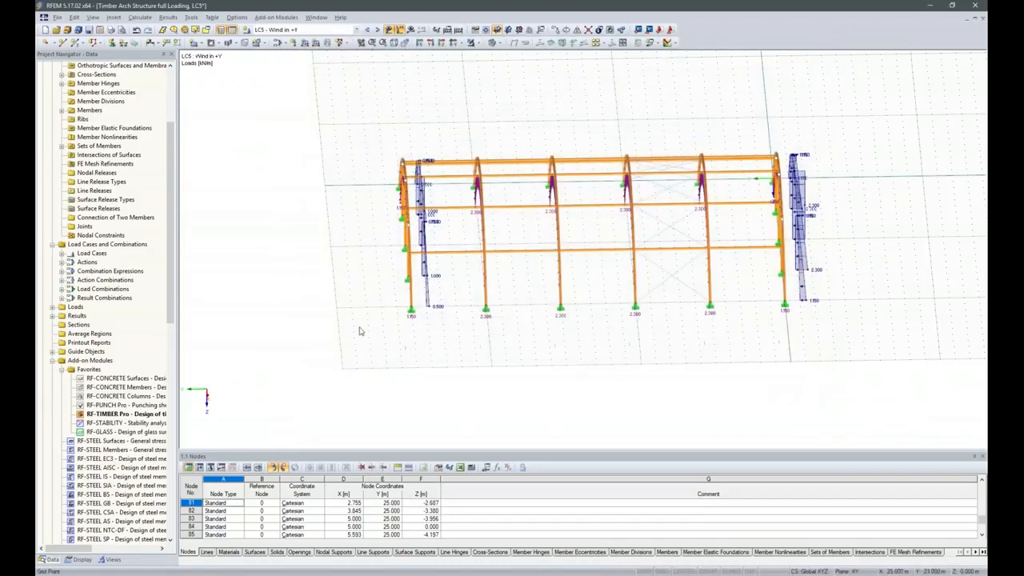
- Locate result beam member 109 in the list of members and examine its position on the arch in the model
scroll(69, 107, up, 1)
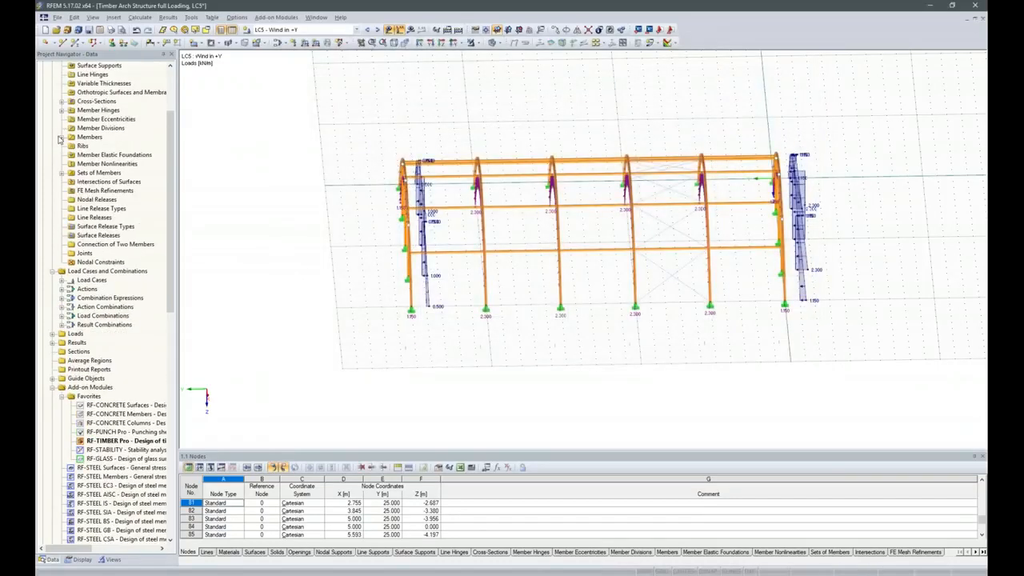
click(62, 138)
drag(170, 150, 120, 239)
click(120, 217)
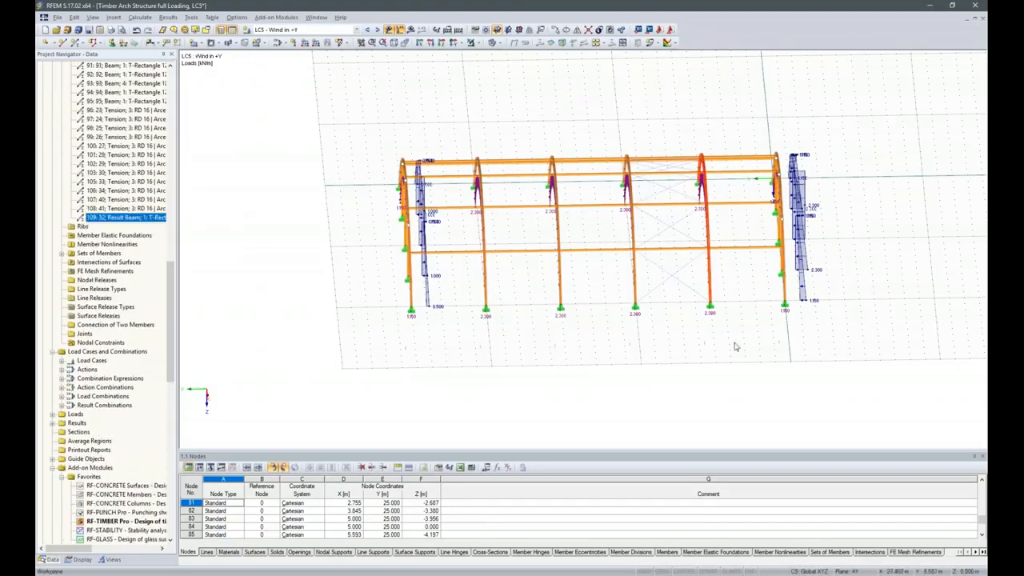
scroll(694, 300, up, 1)
scroll(706, 306, up, 8)
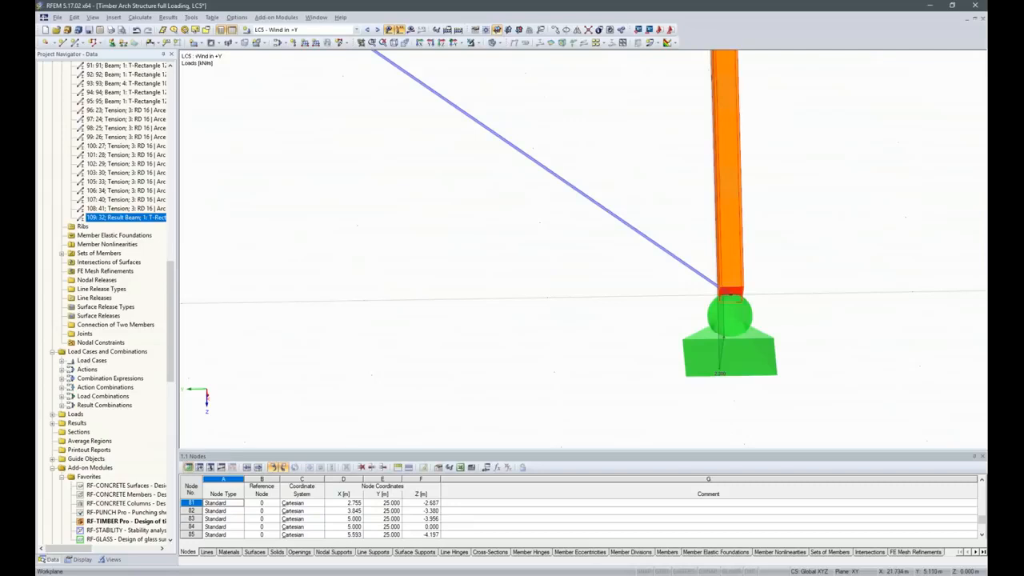
middle_drag(628, 437, 738, 433)
scroll(768, 344, down, 4)
scroll(766, 352, up, 6)
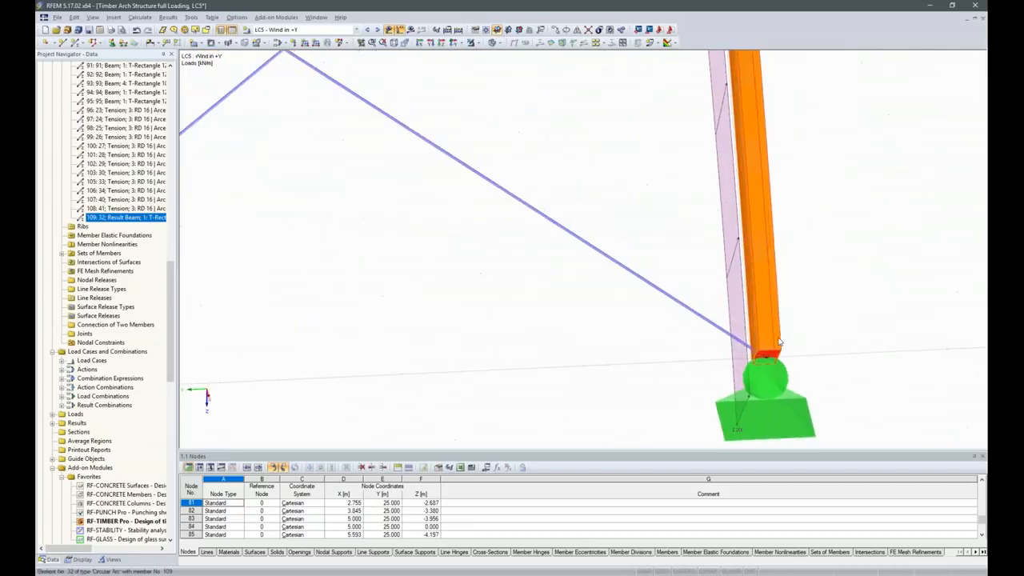
scroll(766, 357, up, 2)
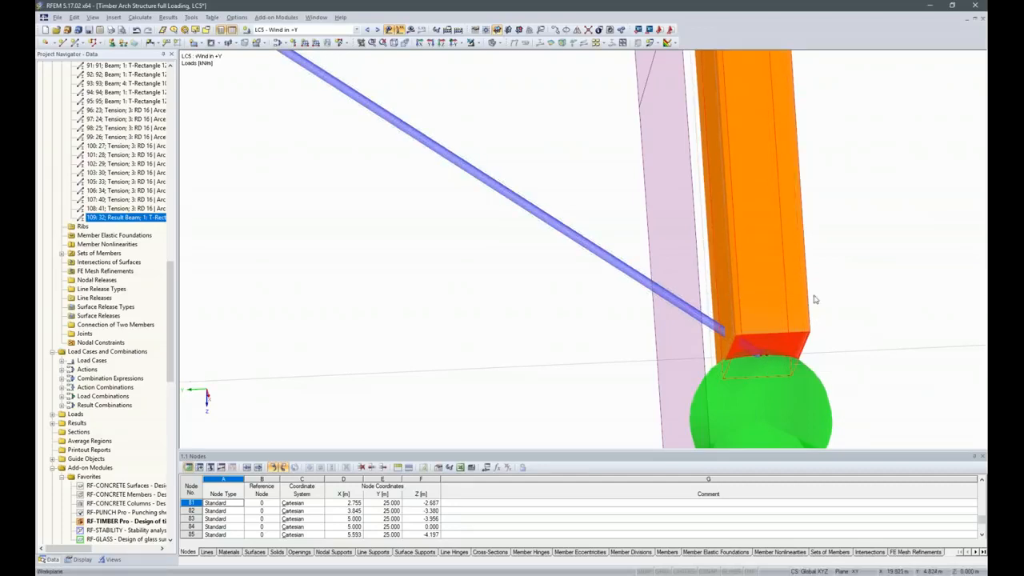
scroll(632, 349, down, 8)
scroll(599, 160, down, 10)
scroll(632, 111, up, 6)
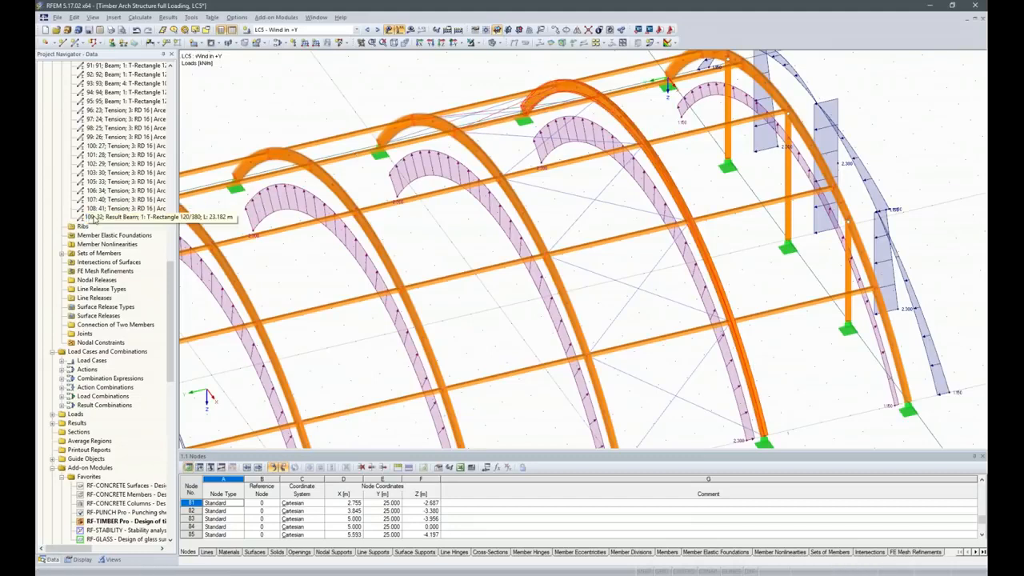
- Reopen RF-TIMBER Pro in case CA2 Perpendicular Tension and add result combination RC1 to the ultimate limit state design
double_click(105, 522)
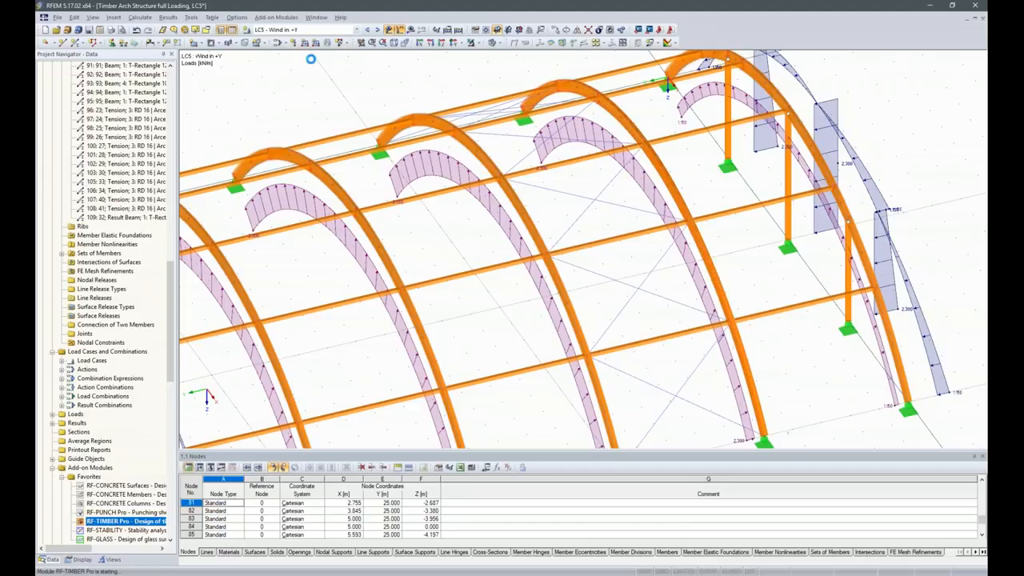
click(292, 130)
click(286, 146)
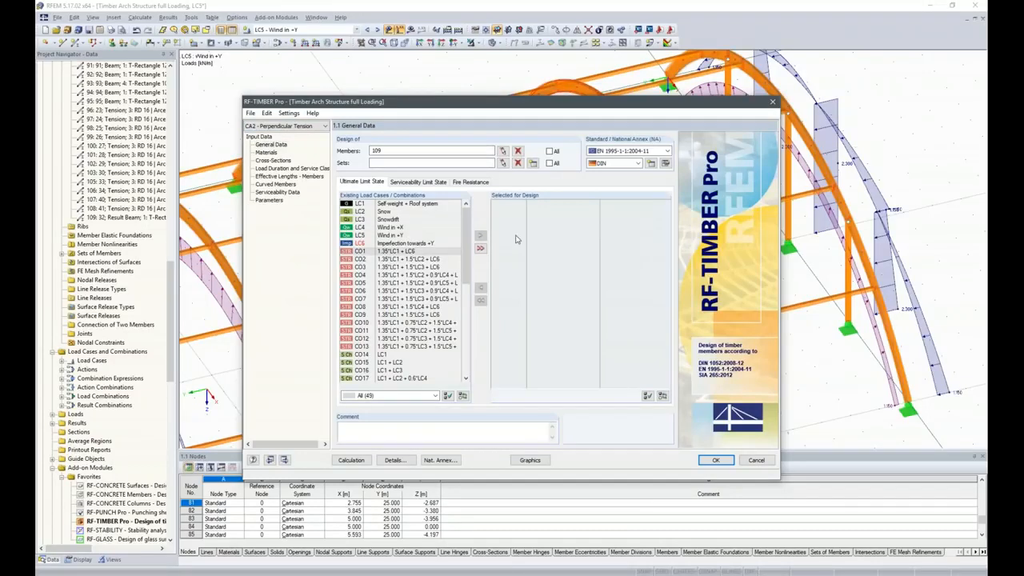
scroll(368, 352, down, 9)
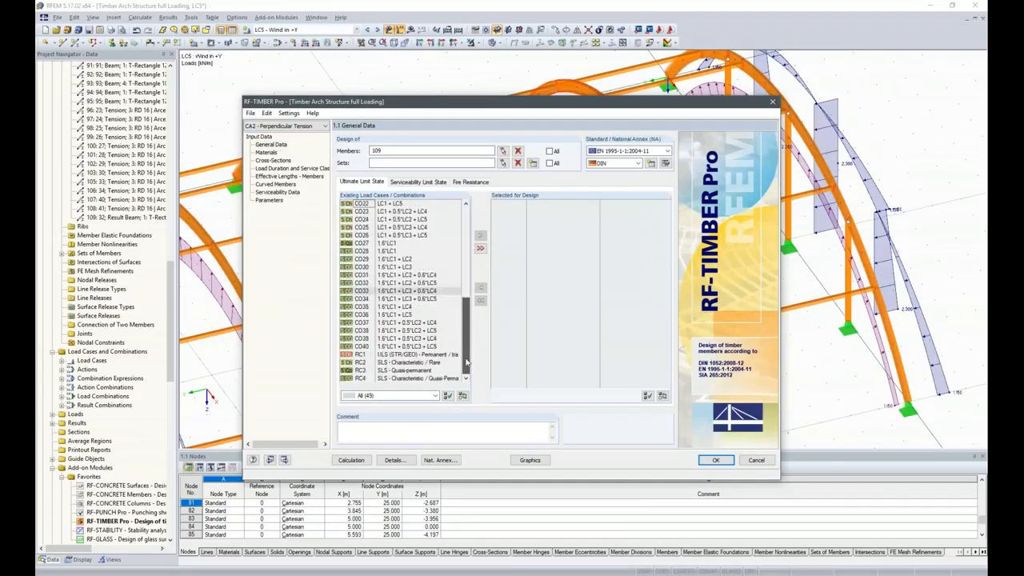
double_click(362, 355)
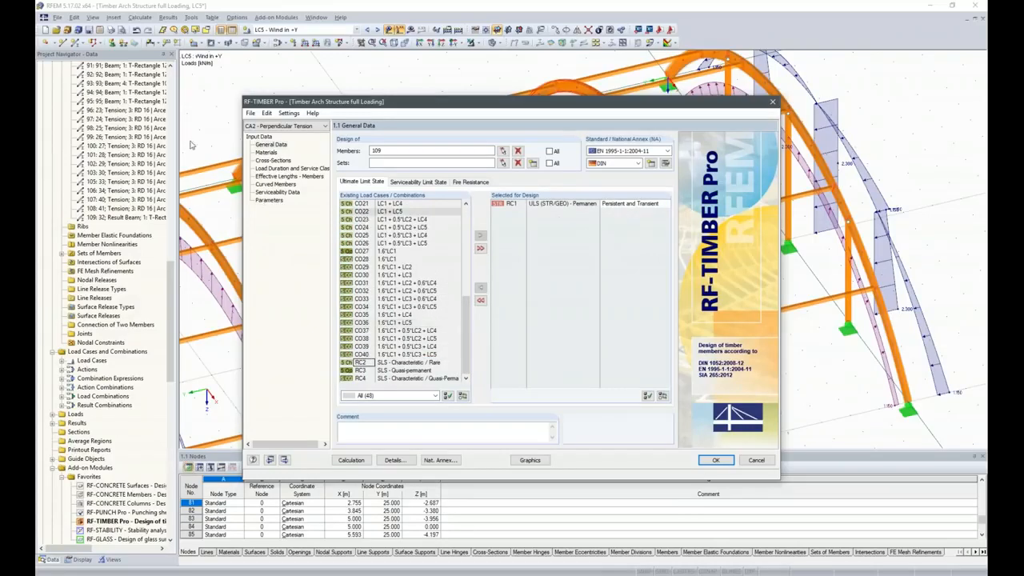
- Activate the perpendicular tension design for curved member 109 and try to calculate the case
click(275, 185)
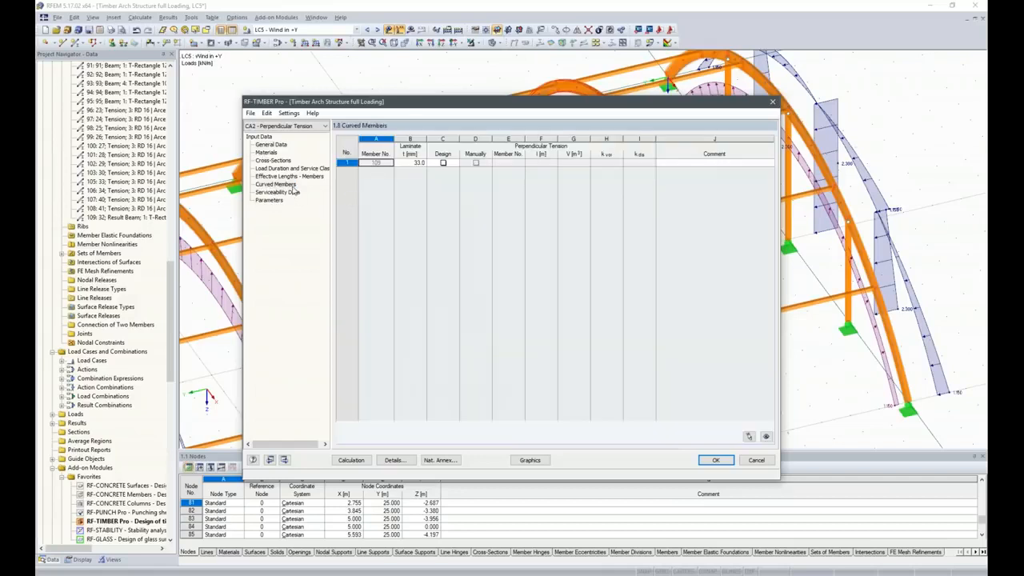
click(443, 162)
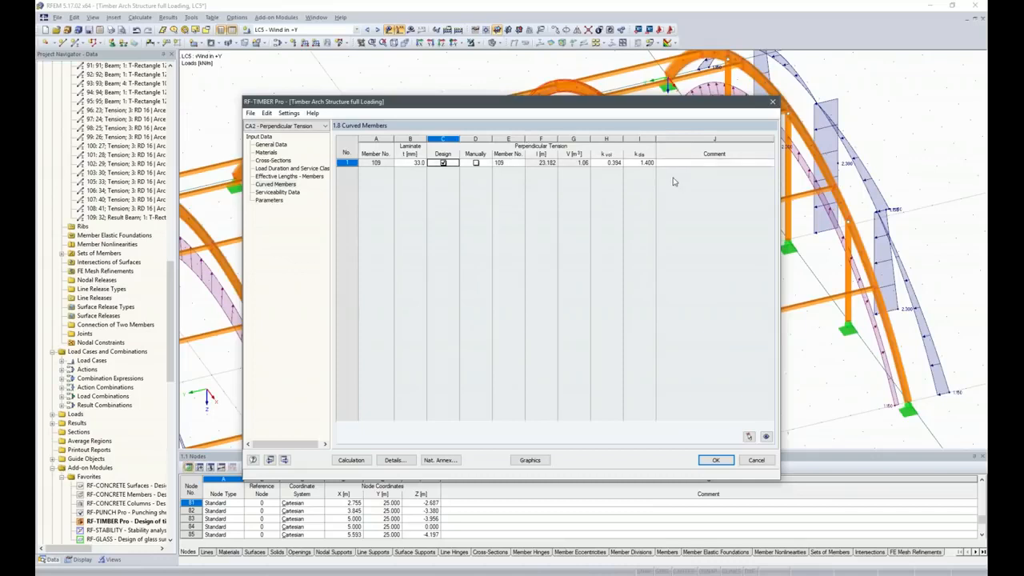
click(350, 460)
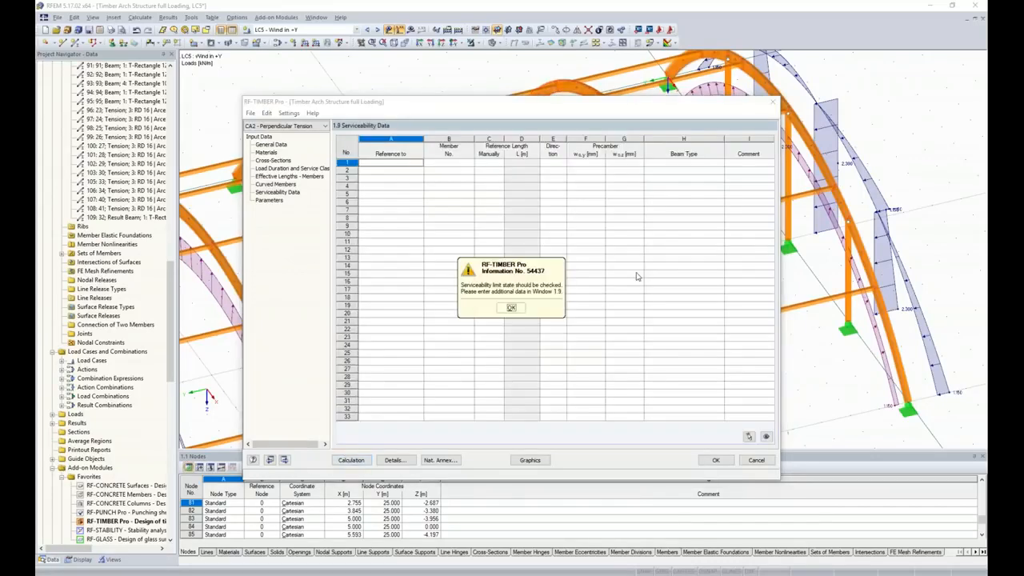
- Remove result combination RC1 from the serviceability limit state design of the Perpendicular Tension case
click(511, 309)
click(269, 146)
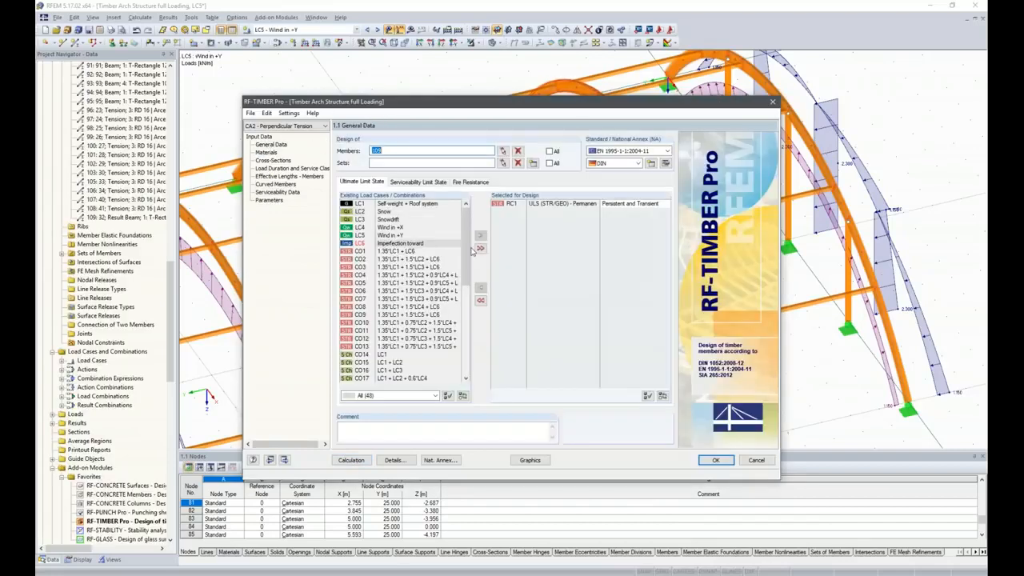
click(408, 184)
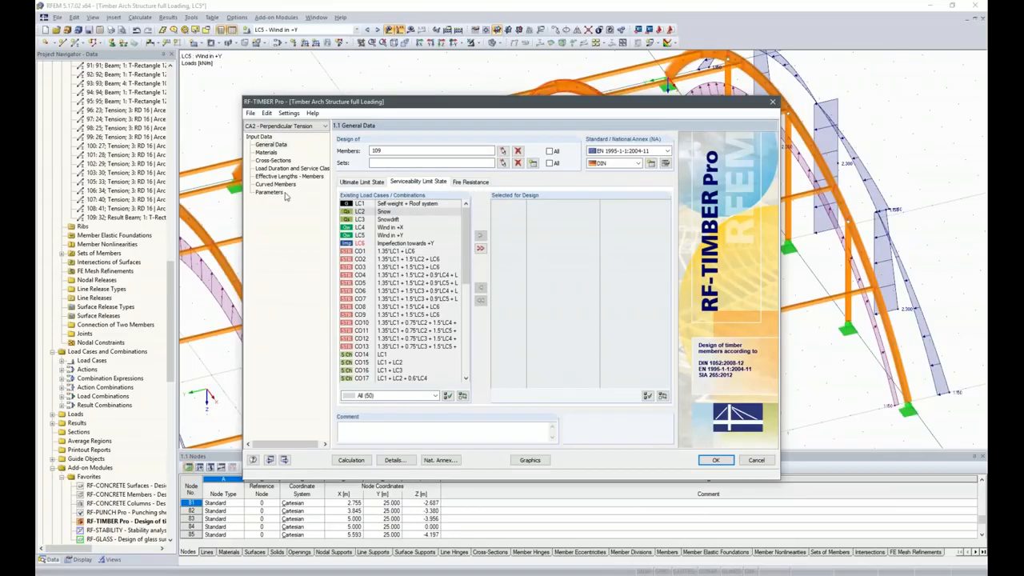
- Calculate the Perpendicular Tension case and examine the design ratios of member 109 by cross-section
click(350, 458)
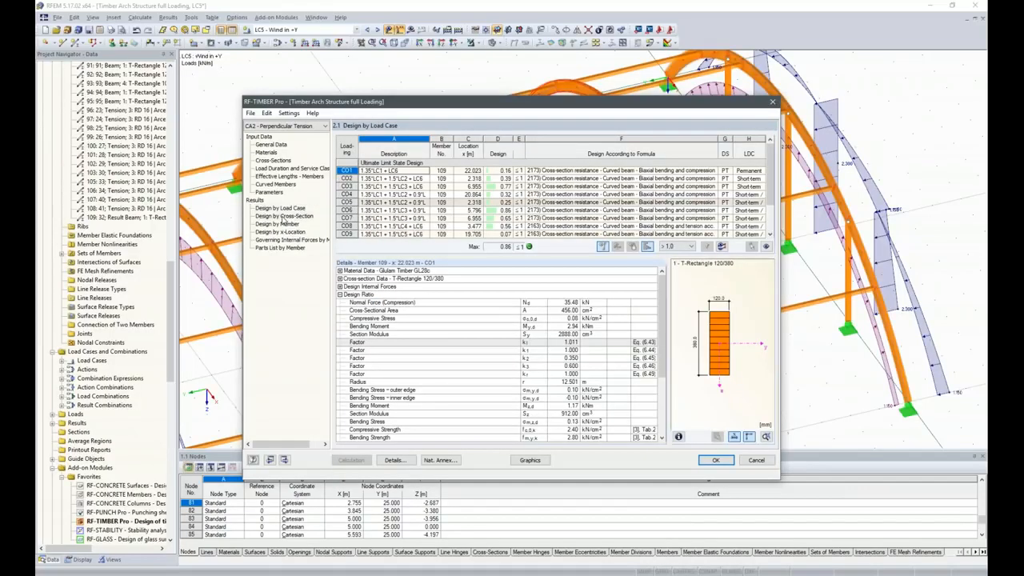
click(284, 216)
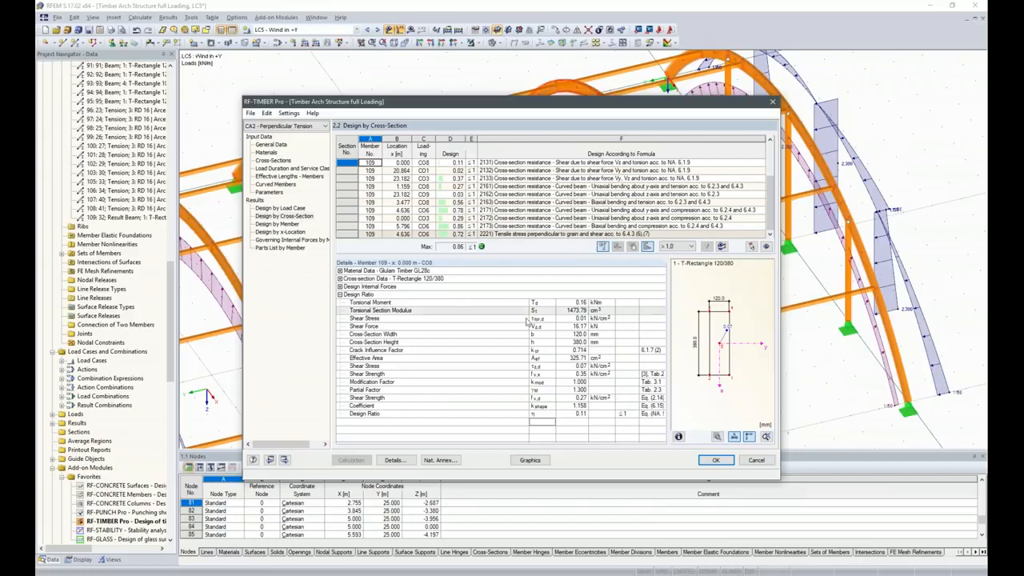
click(714, 460)
click(710, 460)
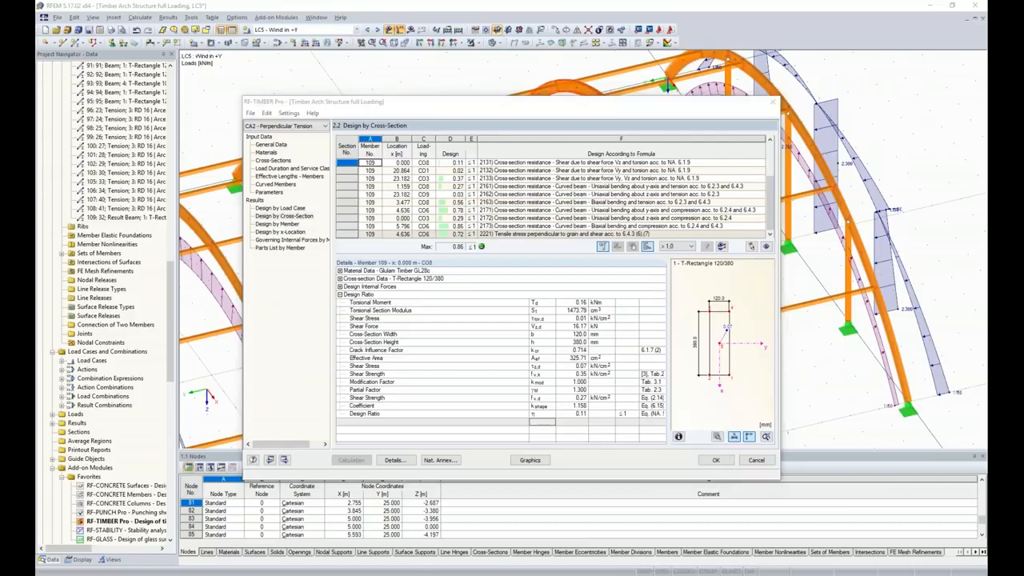
- Switch to the web browser and look through the list of upcoming and recorded webinars on the Dlubal Webinars page
click(447, 551)
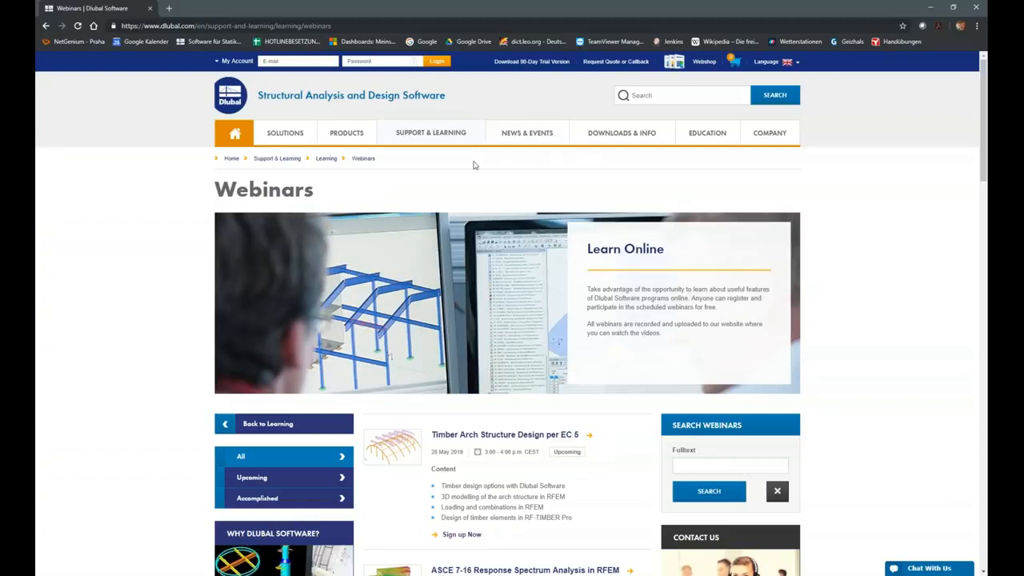
mouse_move(420, 138)
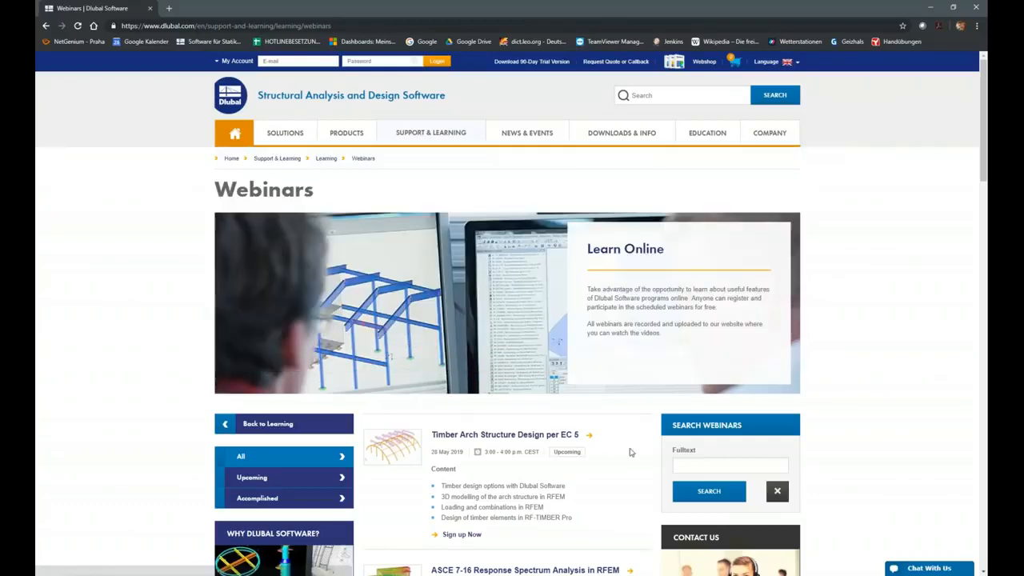
scroll(552, 182, down, 4)
scroll(552, 183, down, 10)
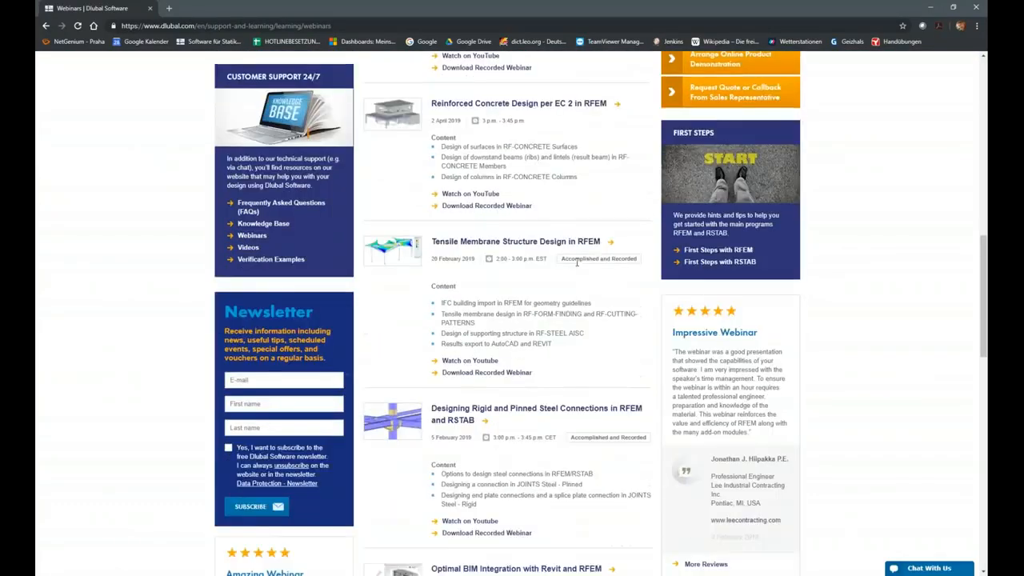
scroll(613, 327, down, 7)
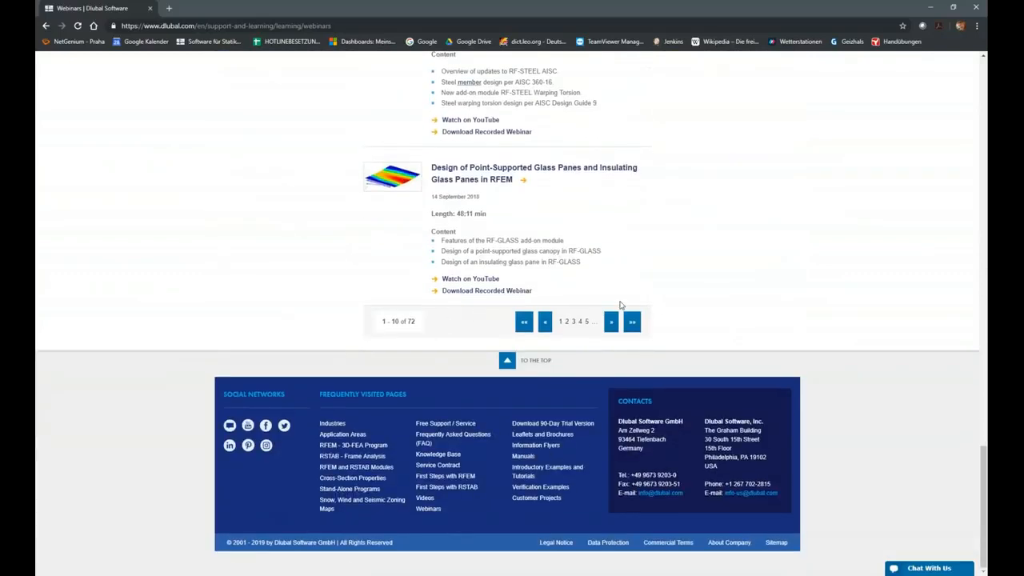
scroll(620, 316, up, 10)
scroll(612, 343, up, 10)
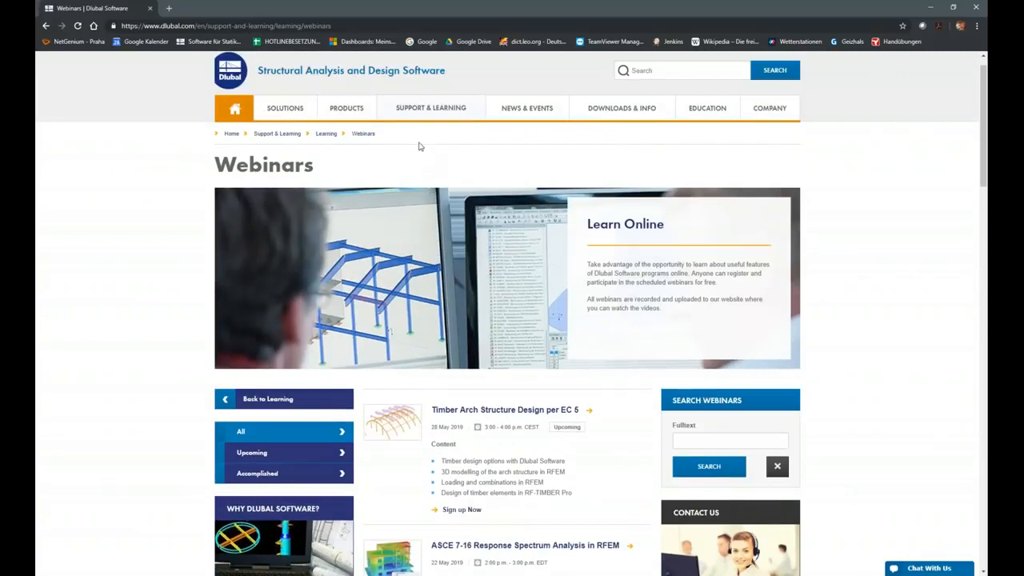
mouse_move(414, 118)
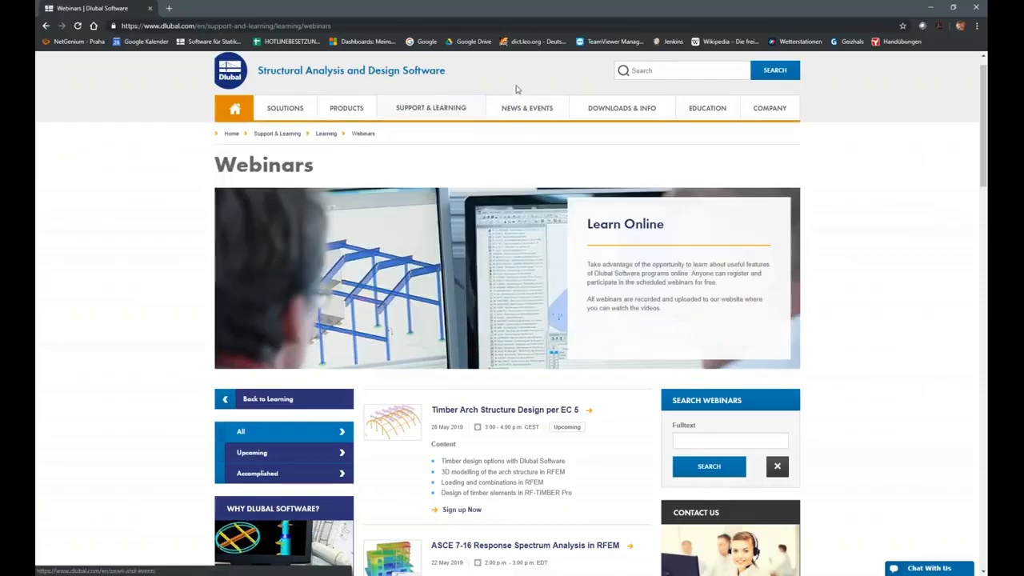
scroll(514, 97, up, 1)
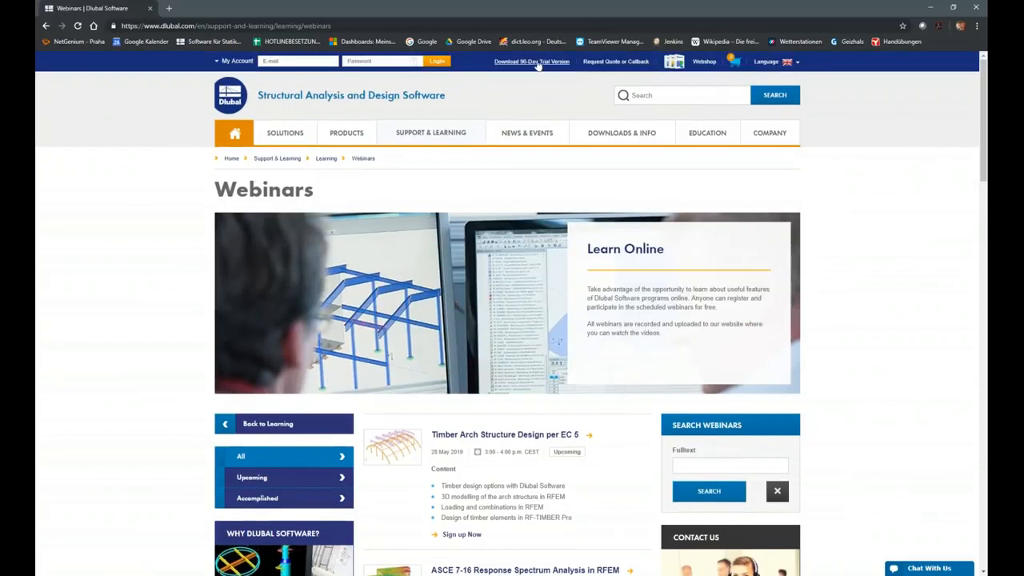